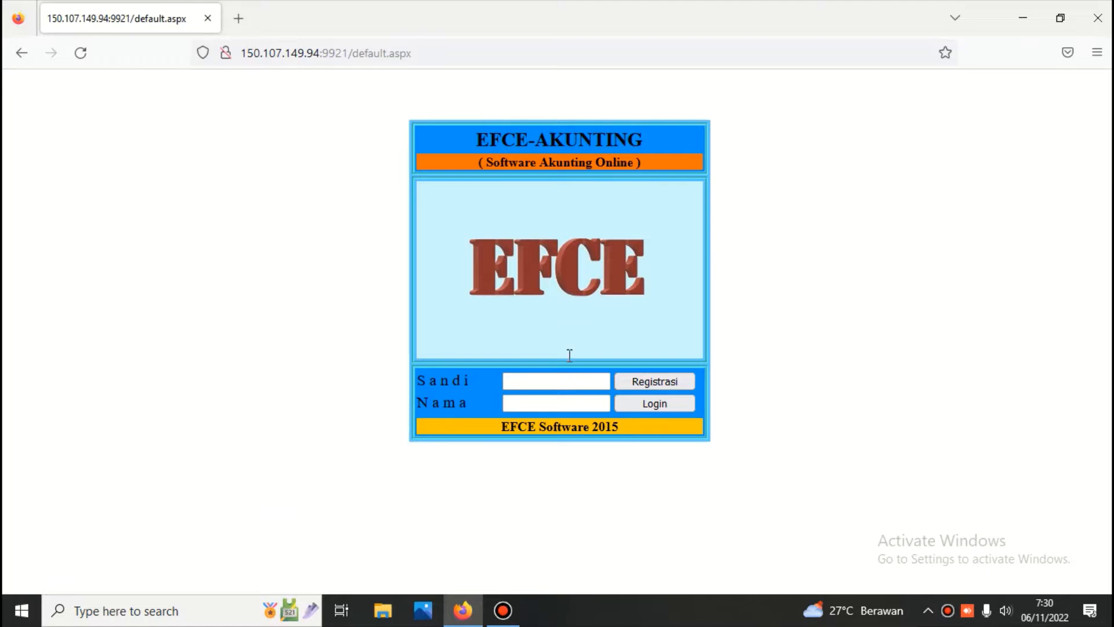
Step: Log in to EFCE-Akunting with the password and user name, then enter the company password
{"action": "left_click", "coordinate": [572, 380]}
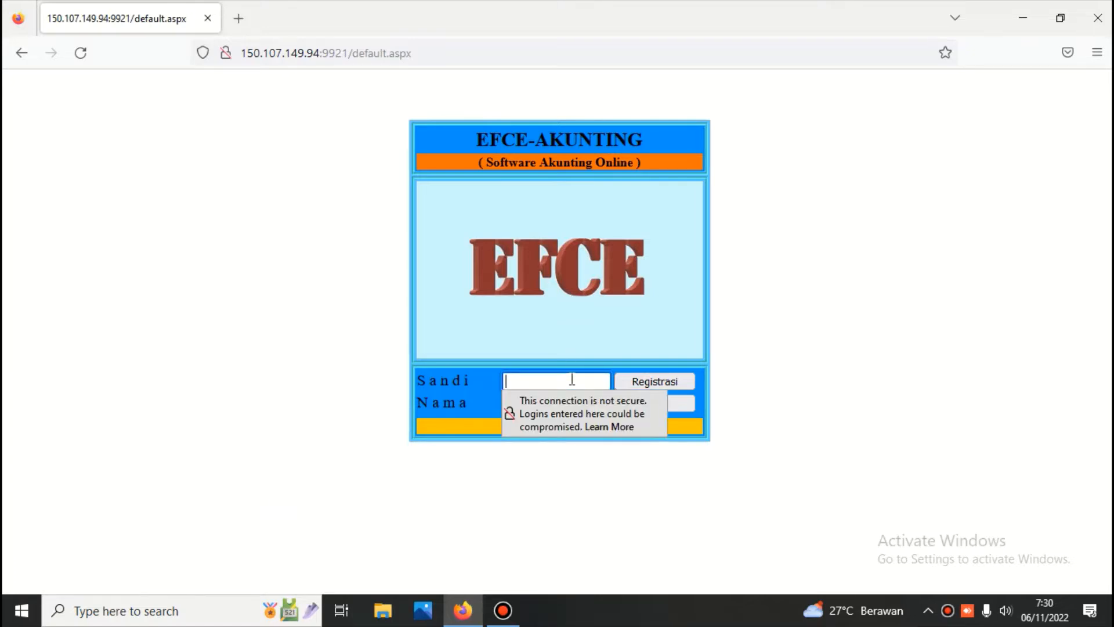
{"action": "type", "text": "•••"}
{"action": "left_click", "coordinate": [535, 404]}
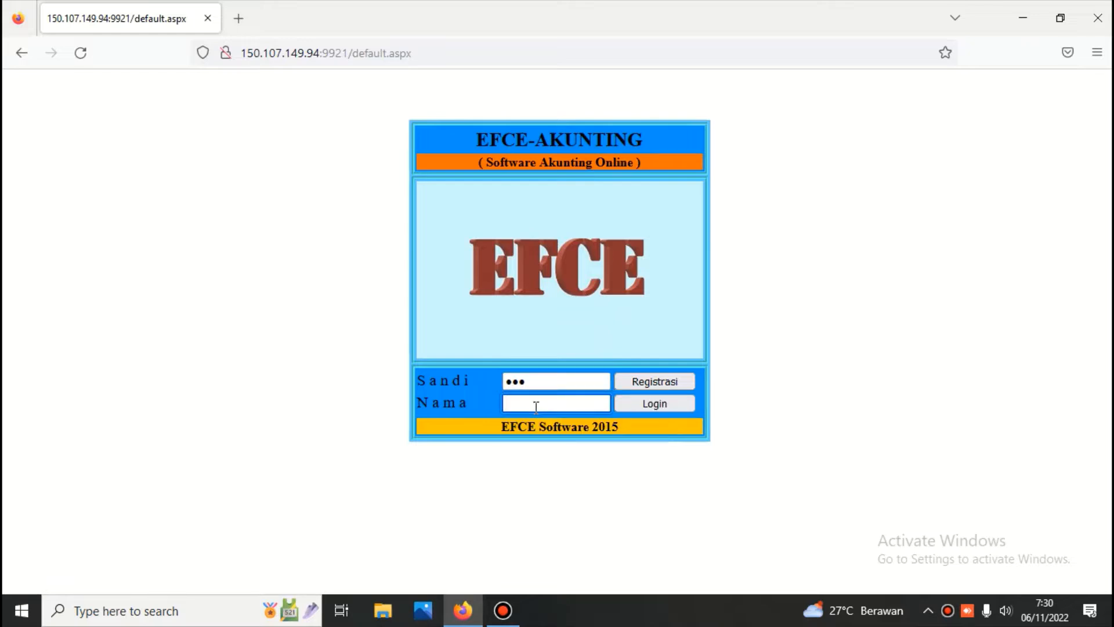
{"action": "type", "text": "456"}
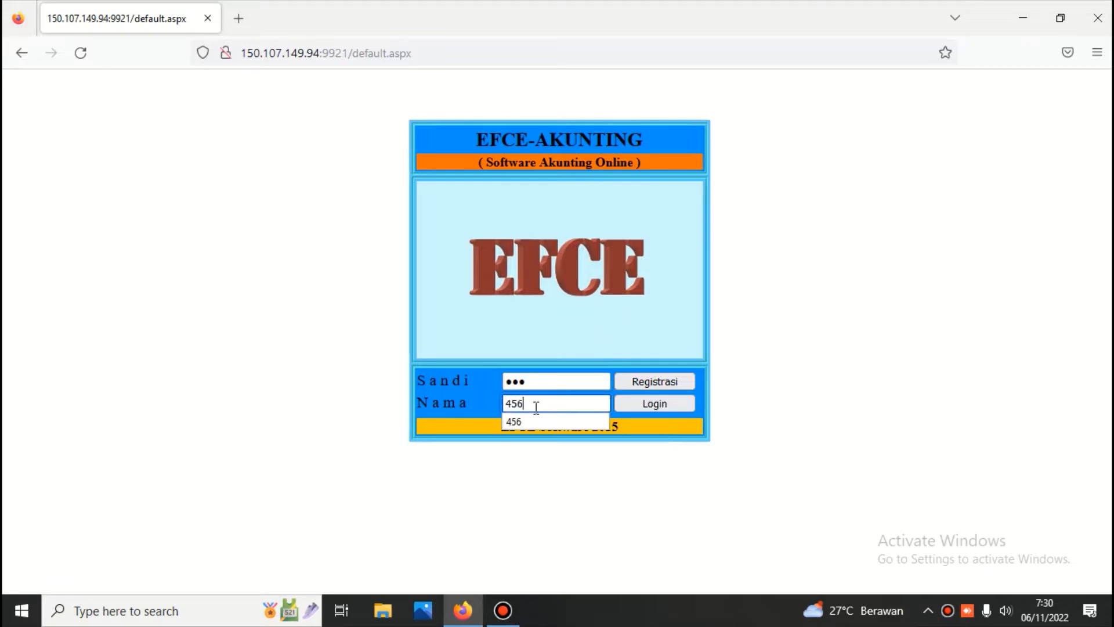
{"action": "left_click", "coordinate": [647, 403]}
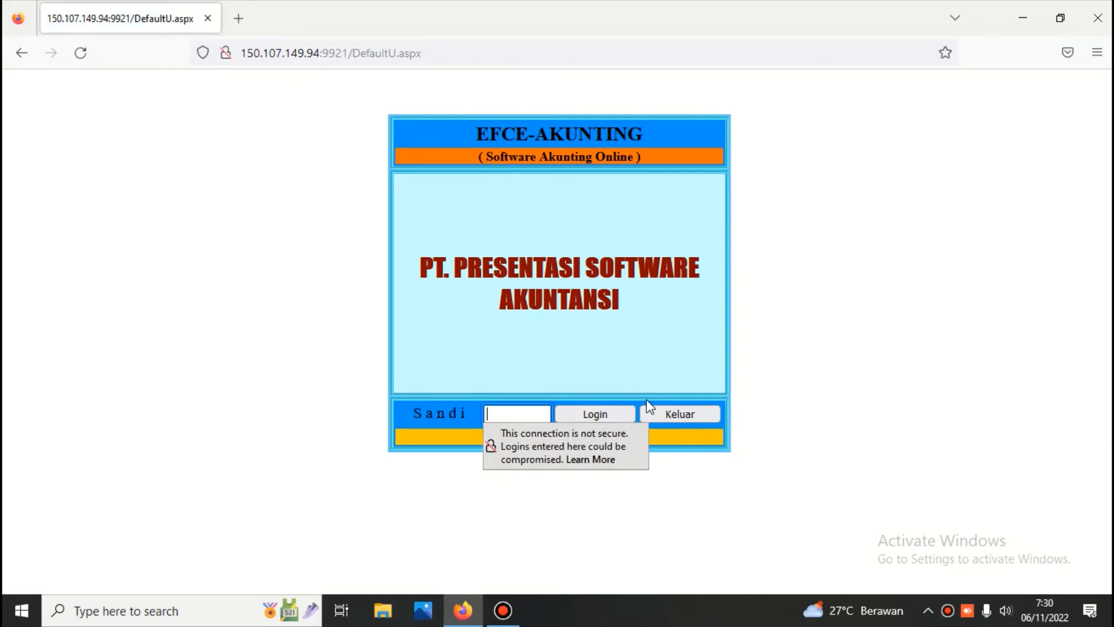
{"action": "type", "text": "1234"}
{"action": "left_click", "coordinate": [607, 410]}
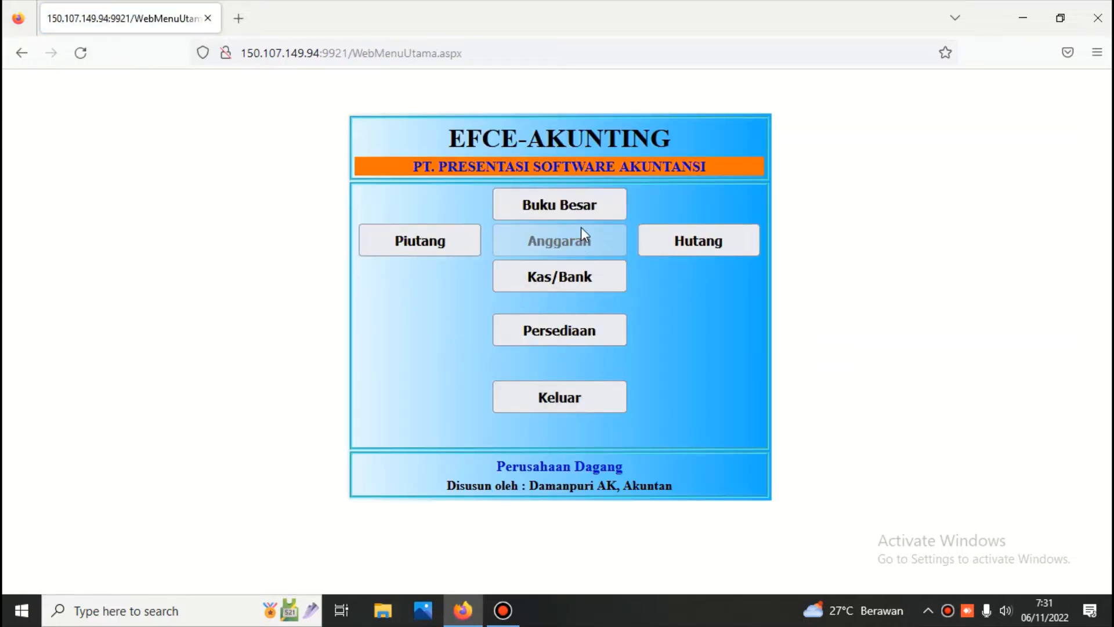
Step: Unlock the Buku Besar module with its password and open Bagan Perkiraan
{"action": "left_click", "coordinate": [561, 202]}
{"action": "type", "text": "1"}
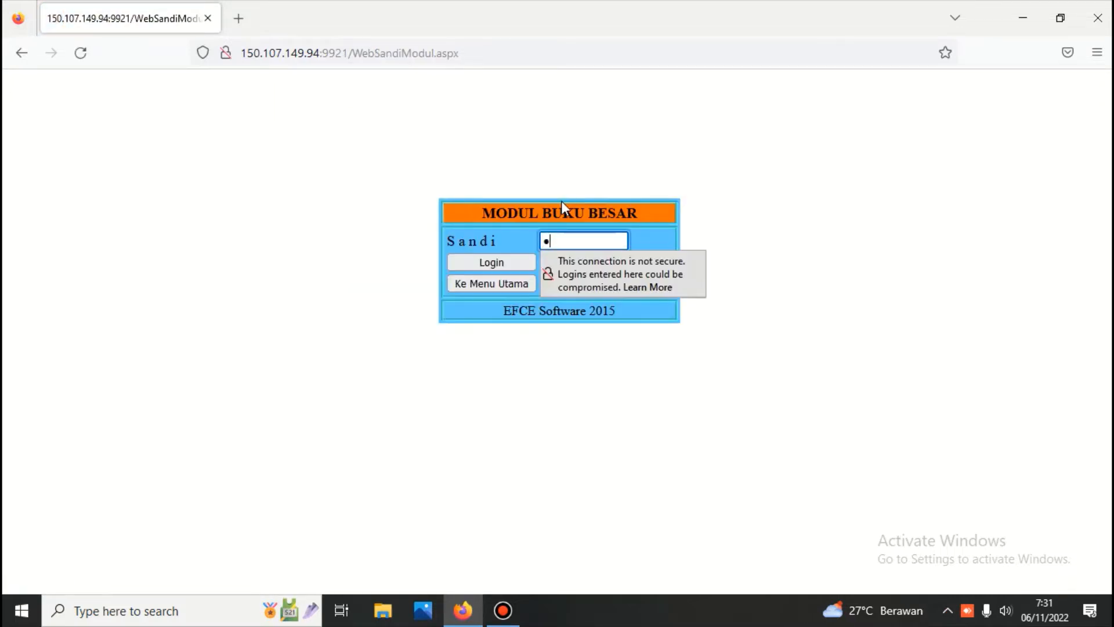
{"action": "type", "text": "23"}
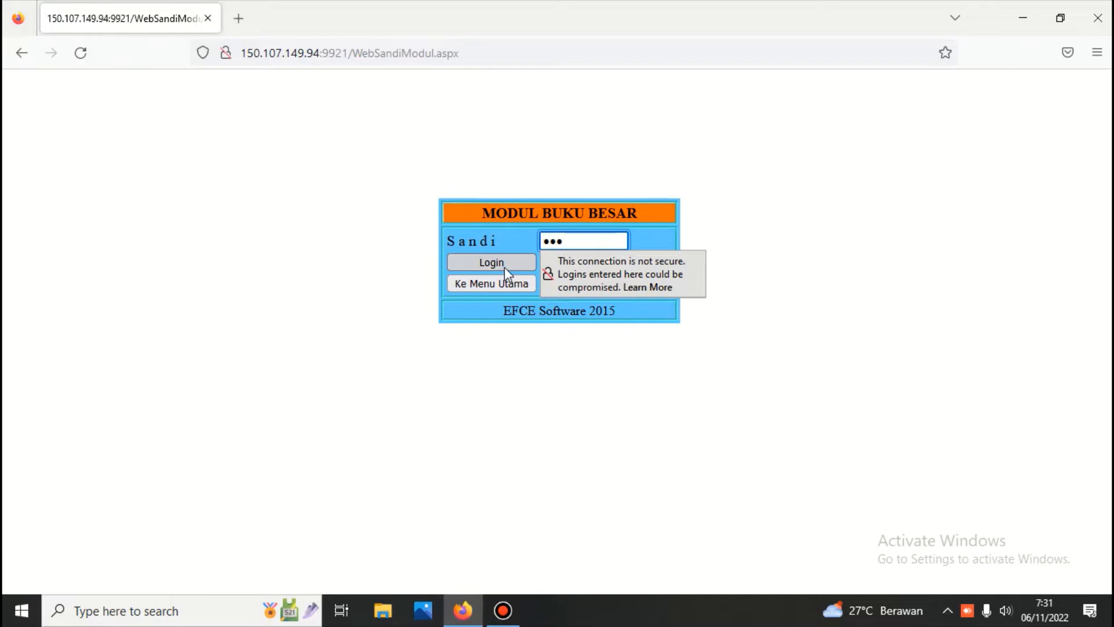
{"action": "left_click", "coordinate": [503, 267]}
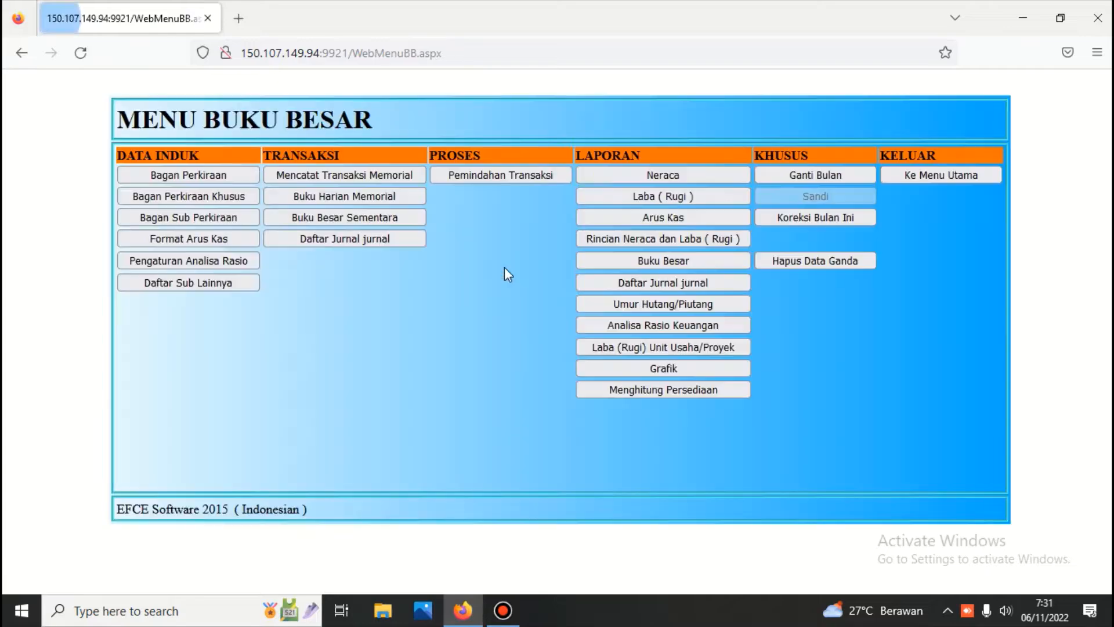
{"action": "left_click", "coordinate": [203, 175]}
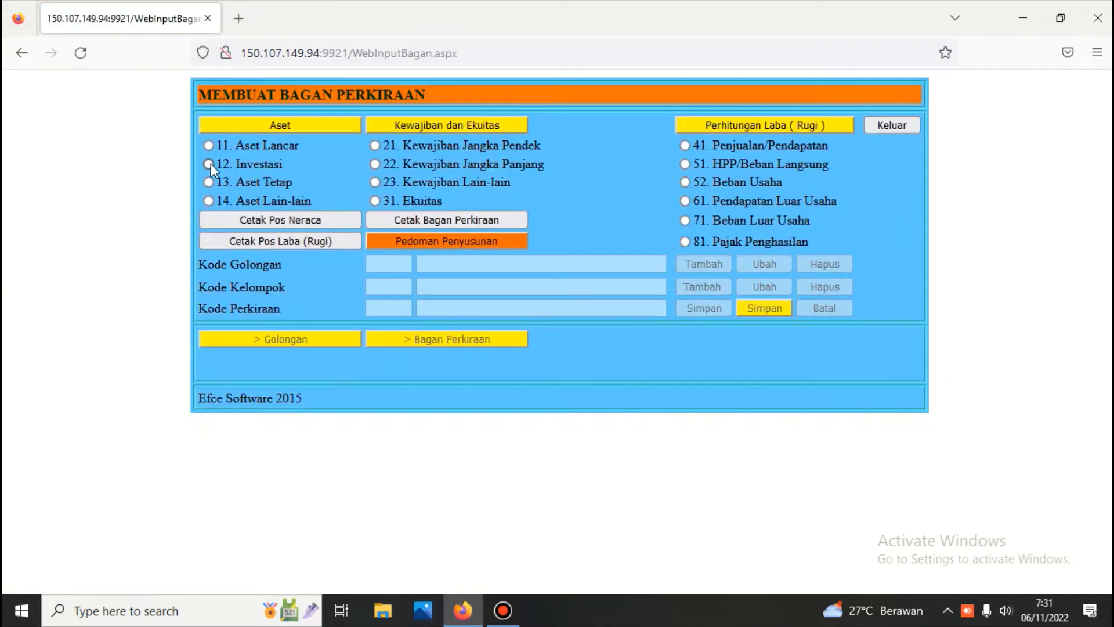
Step: List the Kas dan Setara Kas accounts under 11. Aset Lancar and select Kas Kecil
{"action": "left_click", "coordinate": [208, 145]}
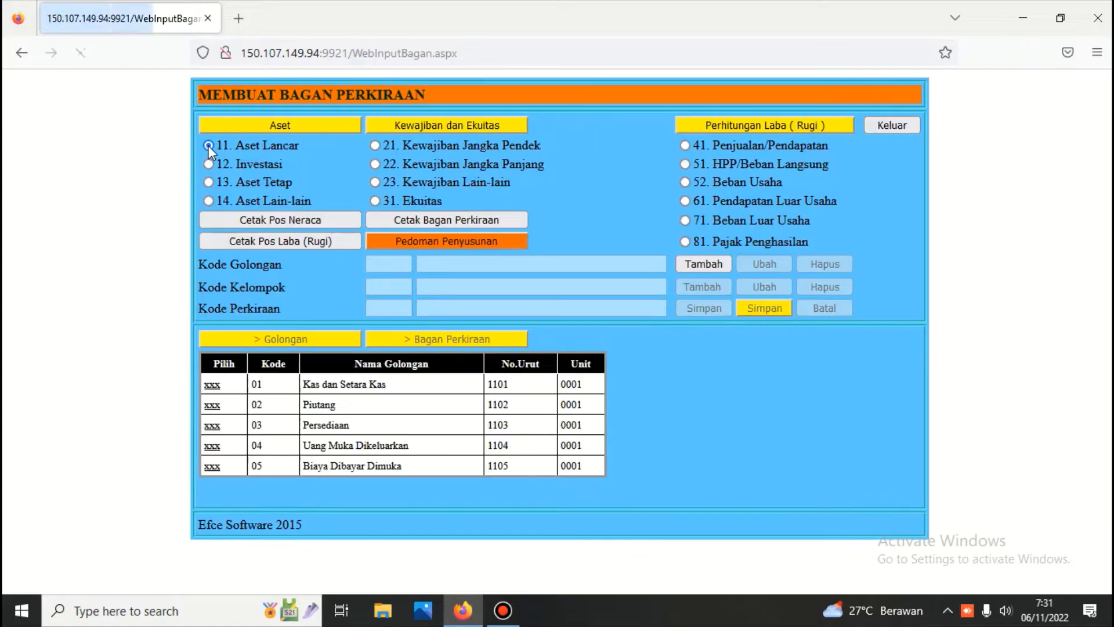
{"action": "left_click", "coordinate": [214, 386]}
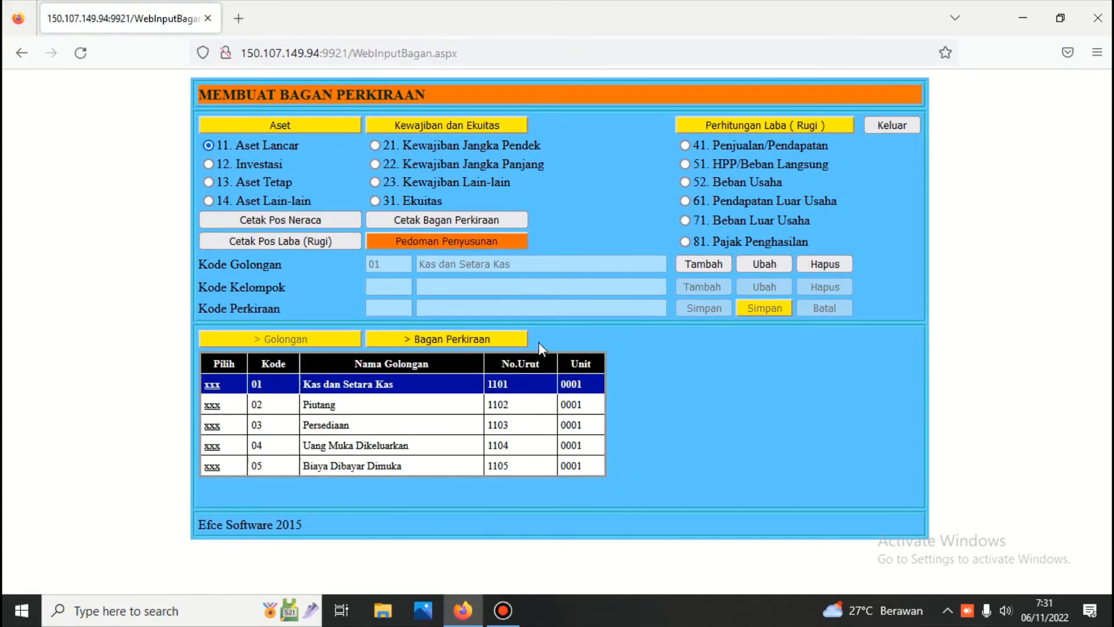
{"action": "left_click", "coordinate": [480, 342]}
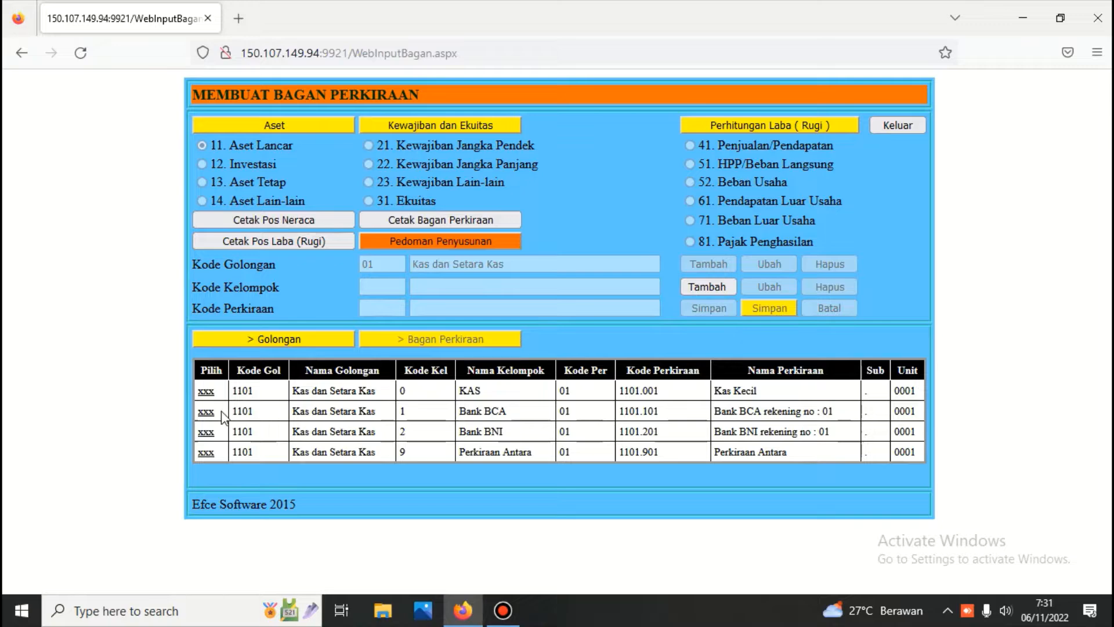
{"action": "left_click", "coordinate": [207, 392]}
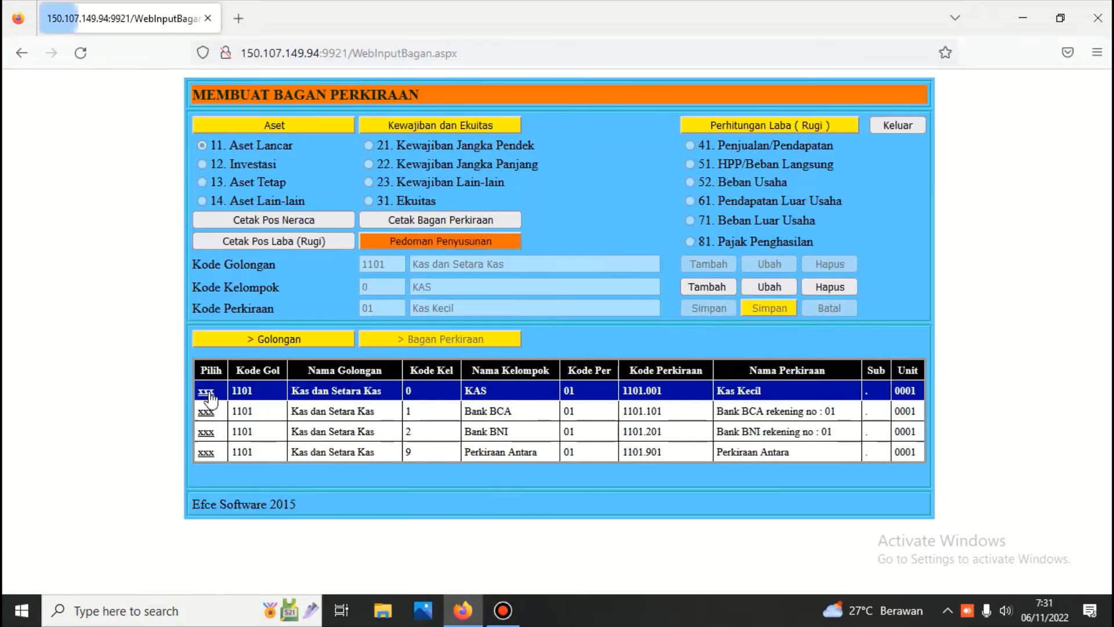
Step: Add and save account code 02 named 'Kas Besar' (1101.002)
{"action": "left_click", "coordinate": [704, 286]}
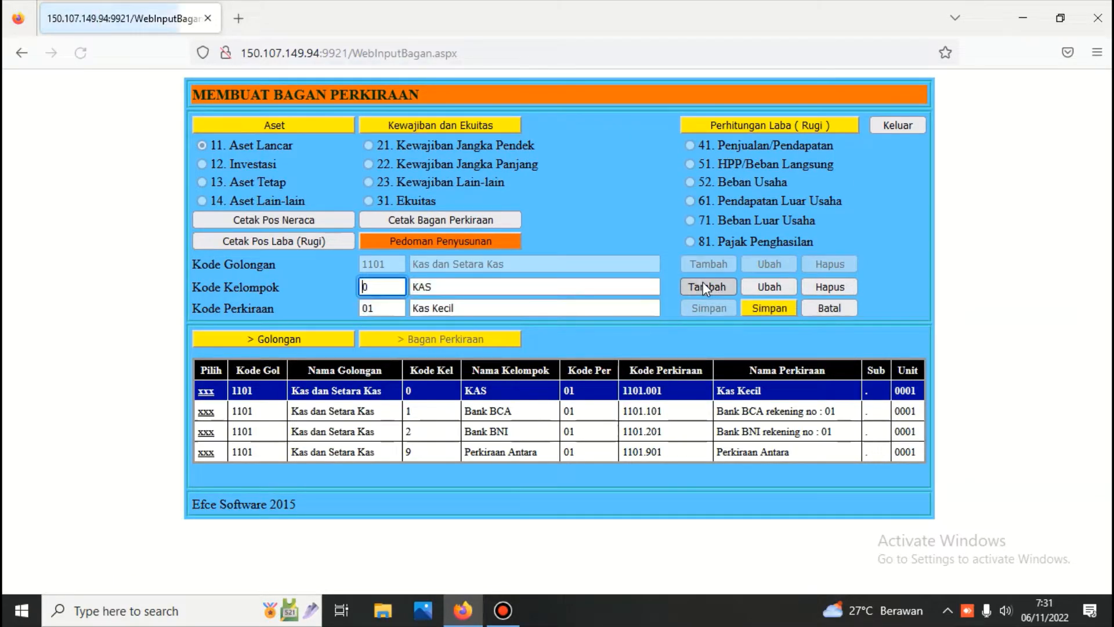
{"action": "left_click", "coordinate": [386, 306]}
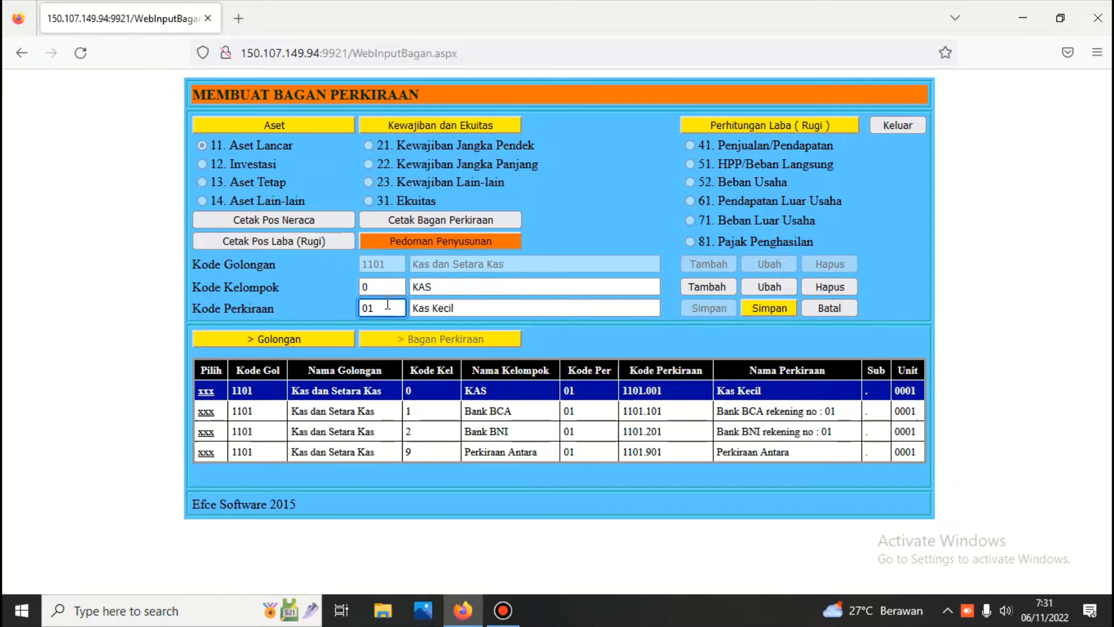
{"action": "key", "text": "BackSpace"}
{"action": "key", "text": "Down"}
{"action": "key", "text": "Down"}
{"action": "key", "text": "Down"}
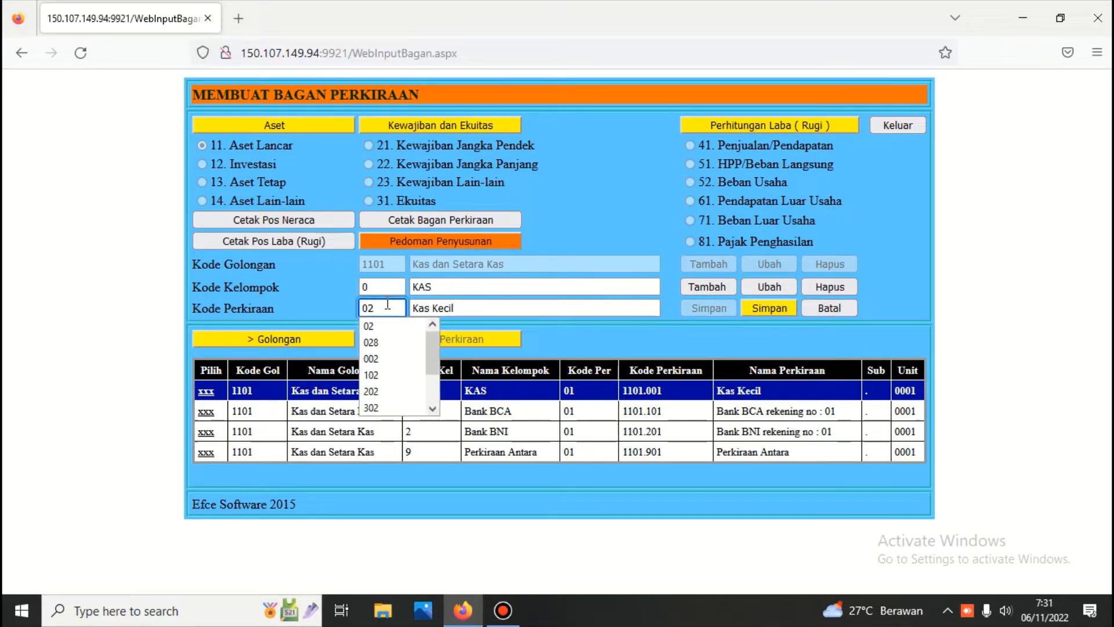
{"action": "key", "text": "Return"}
{"action": "left_click", "coordinate": [461, 308]}
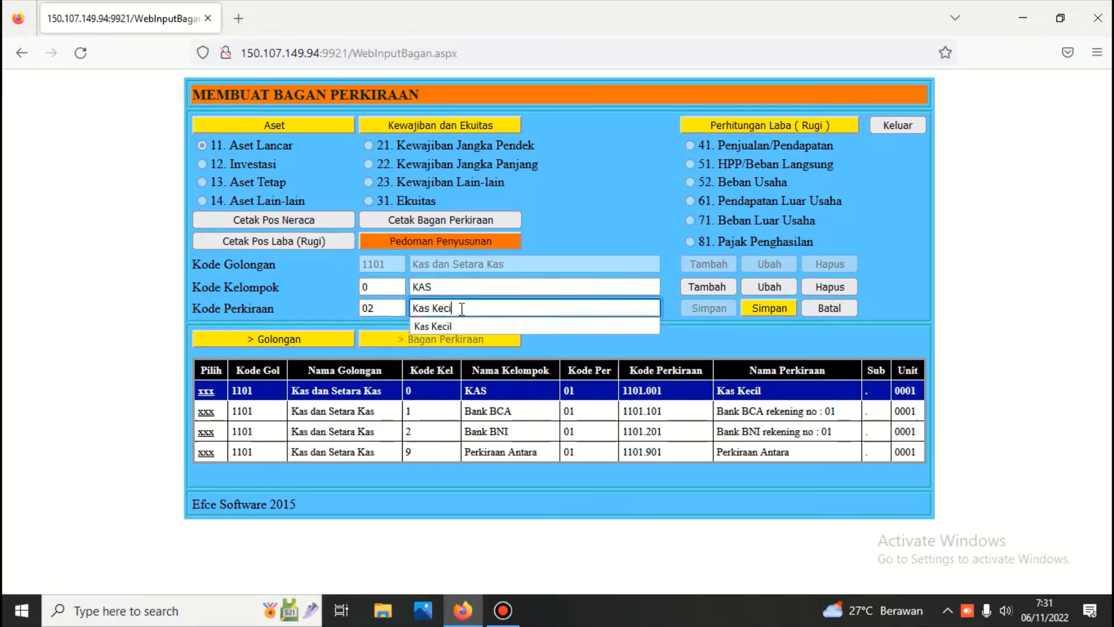
{"action": "key", "text": "BackSpace"}
{"action": "key", "text": "BackSpace"}
{"action": "key", "text": "BackSpace"}
{"action": "key", "text": "BackSpace"}
{"action": "key", "text": "BackSpace"}
{"action": "key", "text": "BackSpace"}
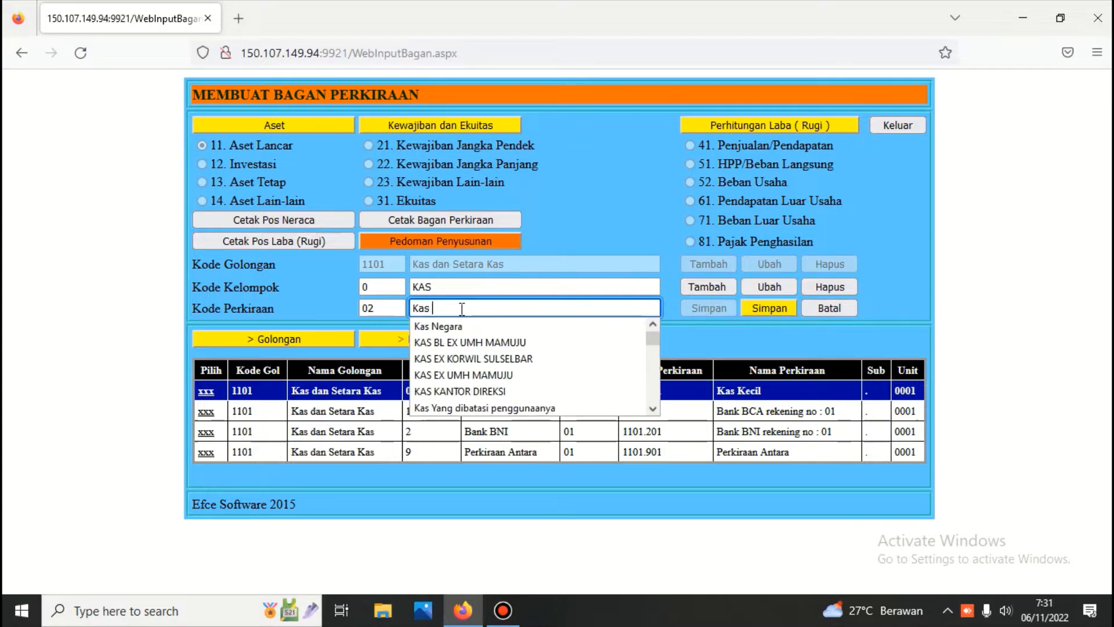
{"action": "type", "text": "Be"}
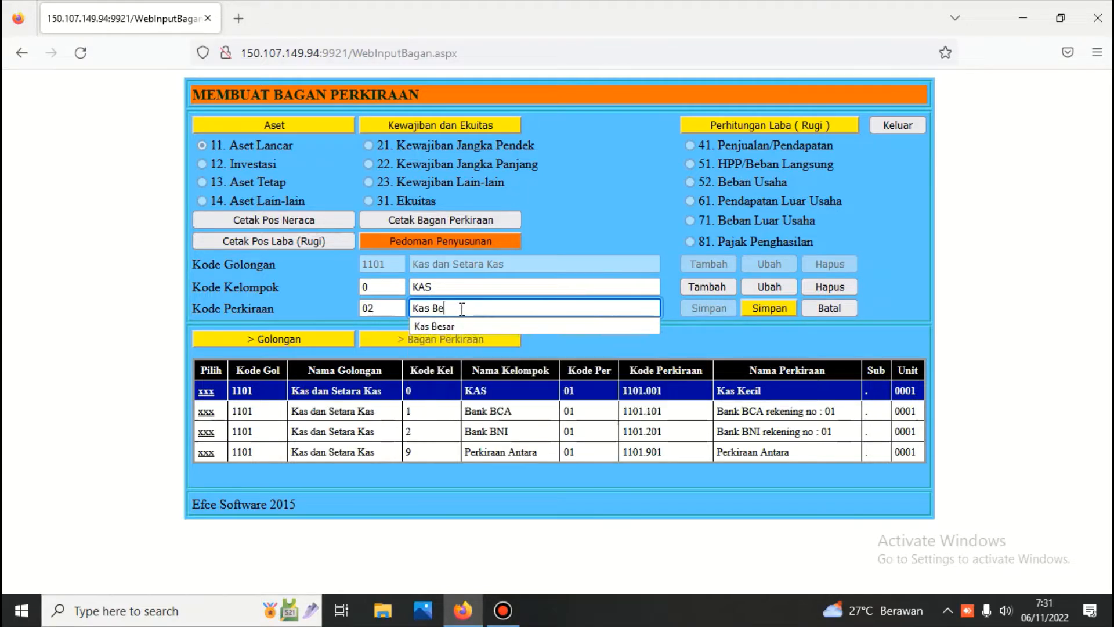
{"action": "type", "text": "sar"}
{"action": "left_click", "coordinate": [769, 308]}
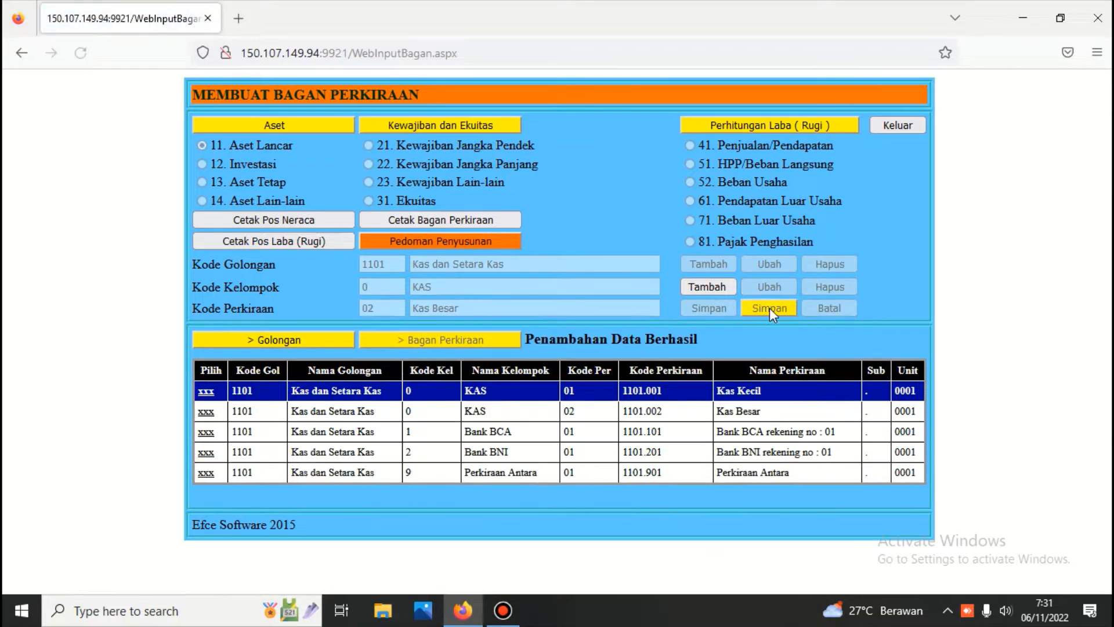
Step: Add a new account 1101.102 under Bank BCA with code 02
{"action": "left_click", "coordinate": [210, 432]}
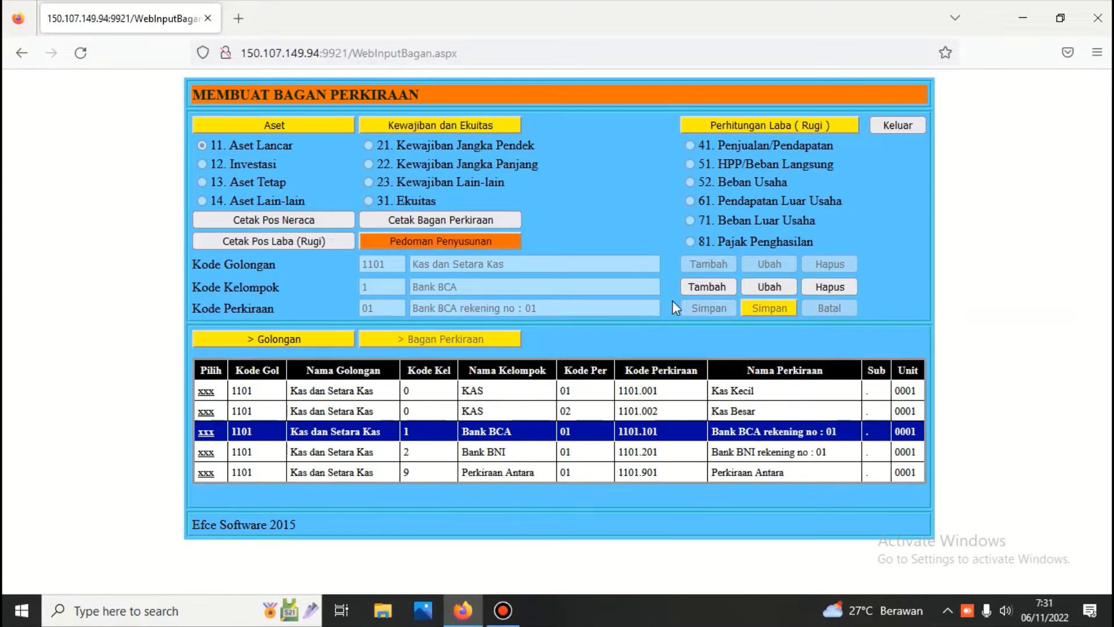
{"action": "left_click", "coordinate": [695, 285]}
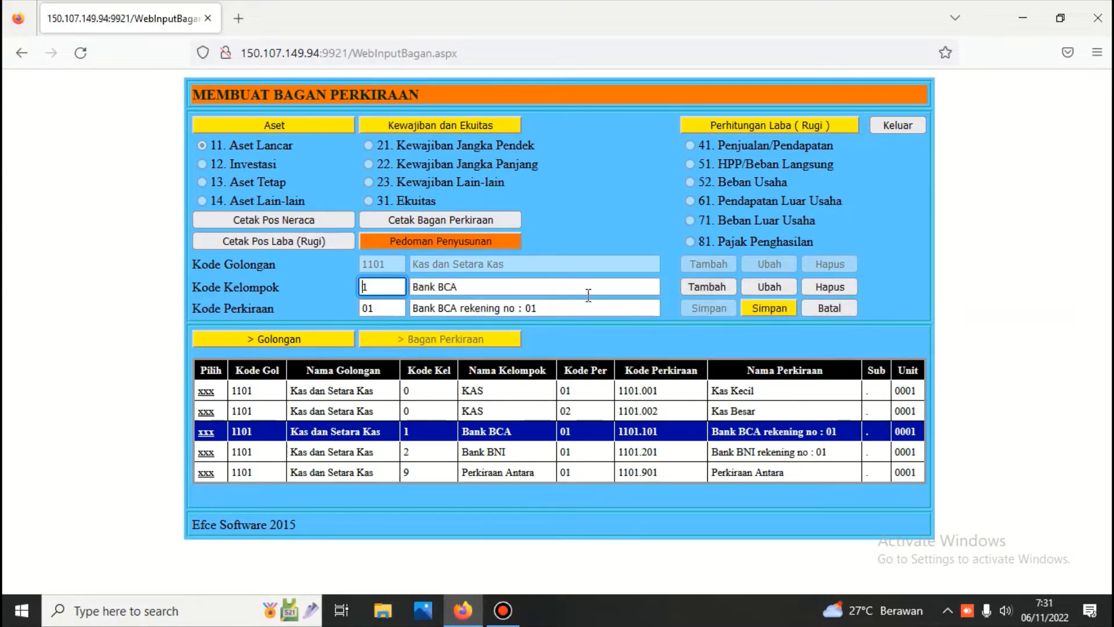
{"action": "left_click", "coordinate": [379, 309]}
{"action": "key", "text": "BackSpace"}
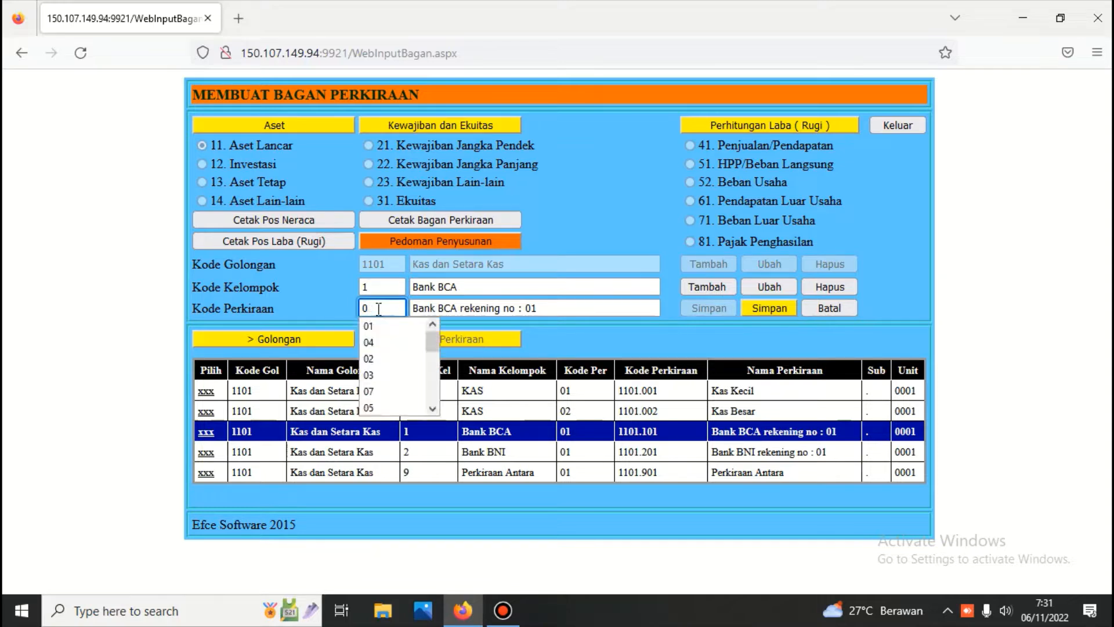
{"action": "type", "text": "2"}
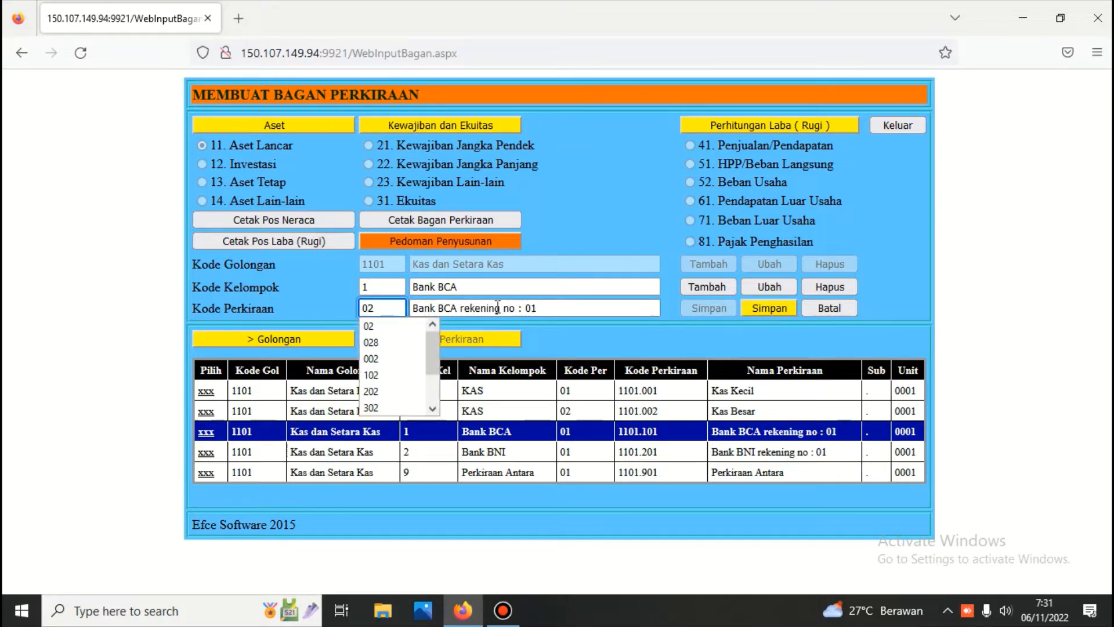
{"action": "left_click", "coordinate": [761, 309]}
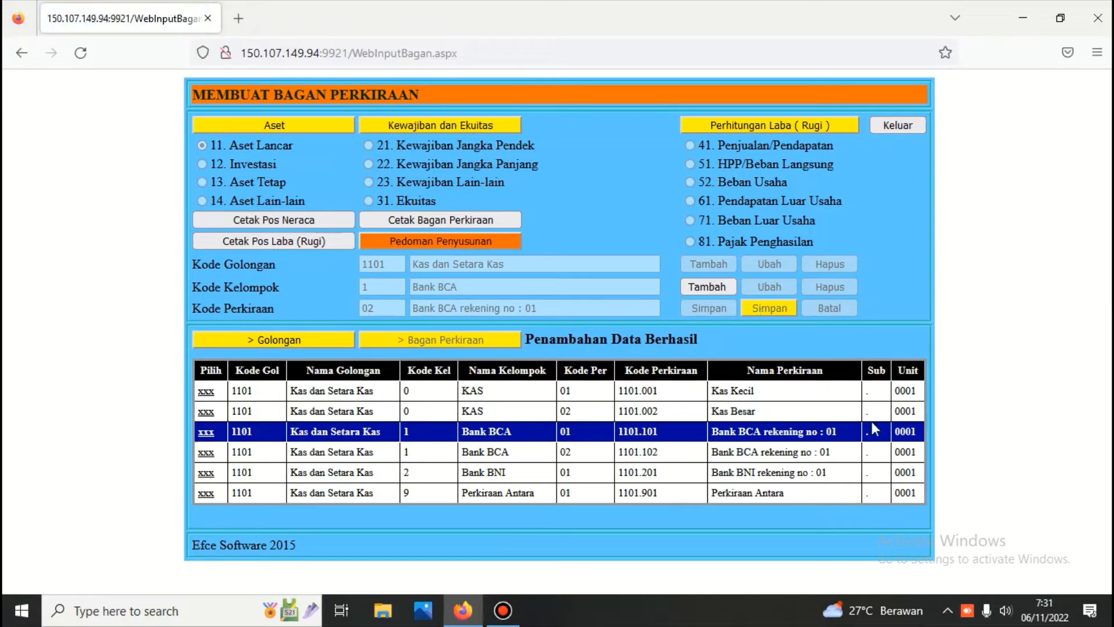
Step: Rename account 1101.102 to 'Bank BCA rekening no : 02' and save
{"action": "left_click", "coordinate": [206, 453]}
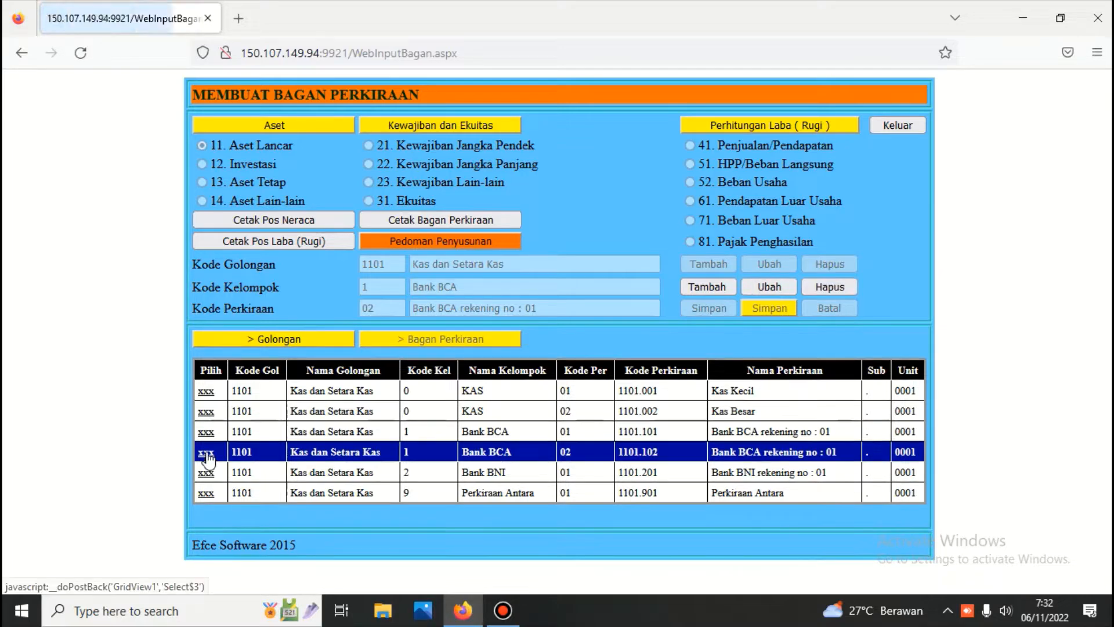
{"action": "left_click", "coordinate": [770, 288]}
{"action": "left_click", "coordinate": [606, 308]}
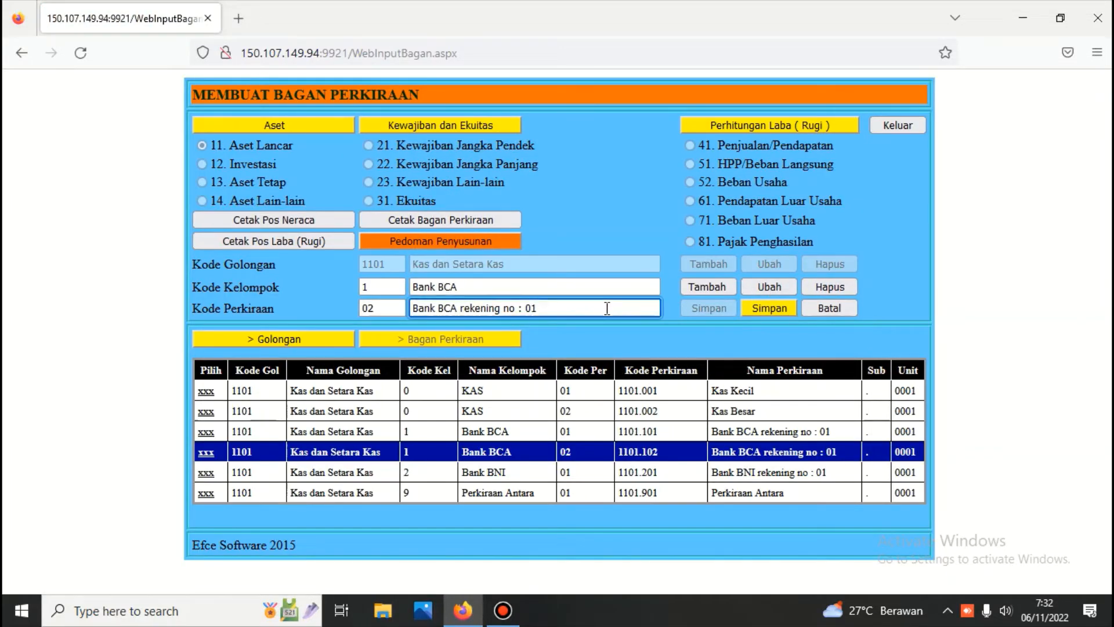
{"action": "key", "text": "BackSpace"}
{"action": "type", "text": "2"}
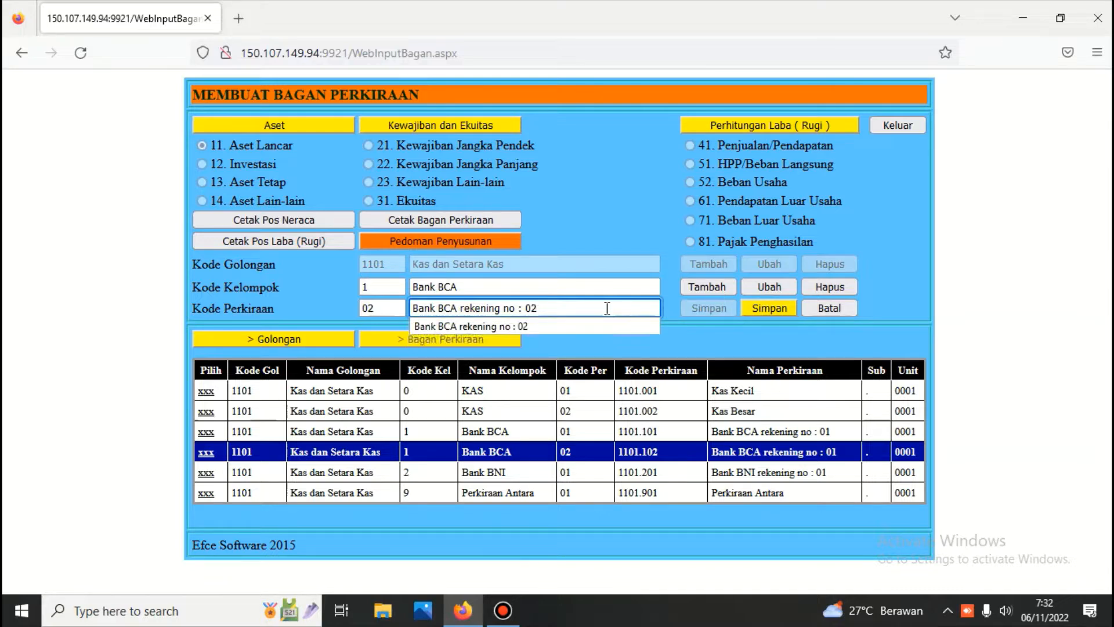
{"action": "left_click", "coordinate": [772, 306]}
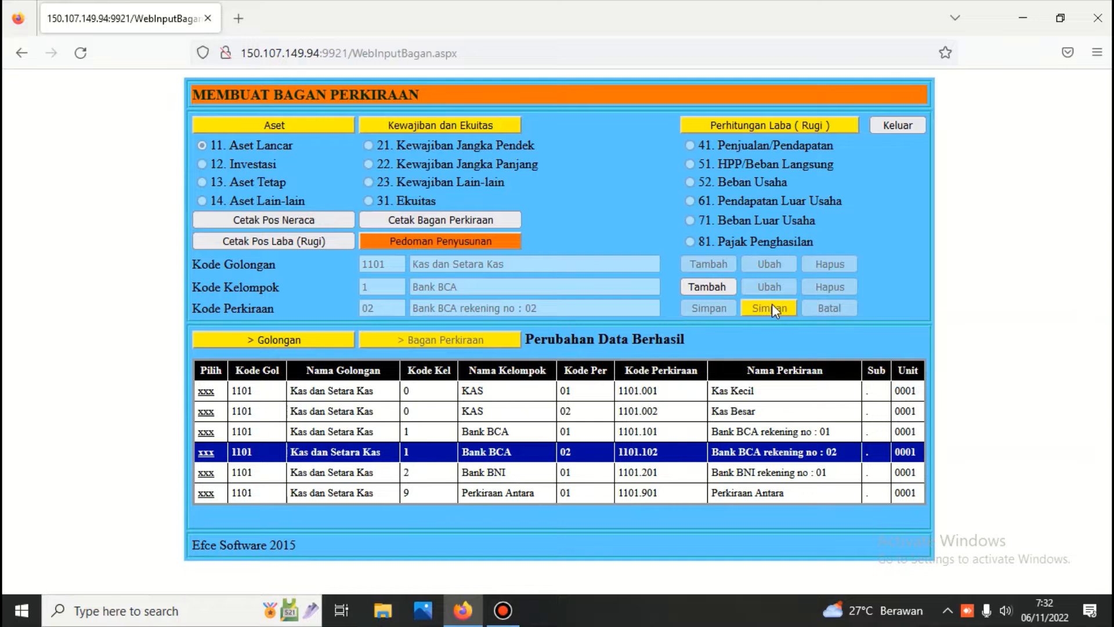
Step: Add account 1101.202 named 'Bank BNI rekening no : 02' under Bank BNI
{"action": "left_click", "coordinate": [206, 473]}
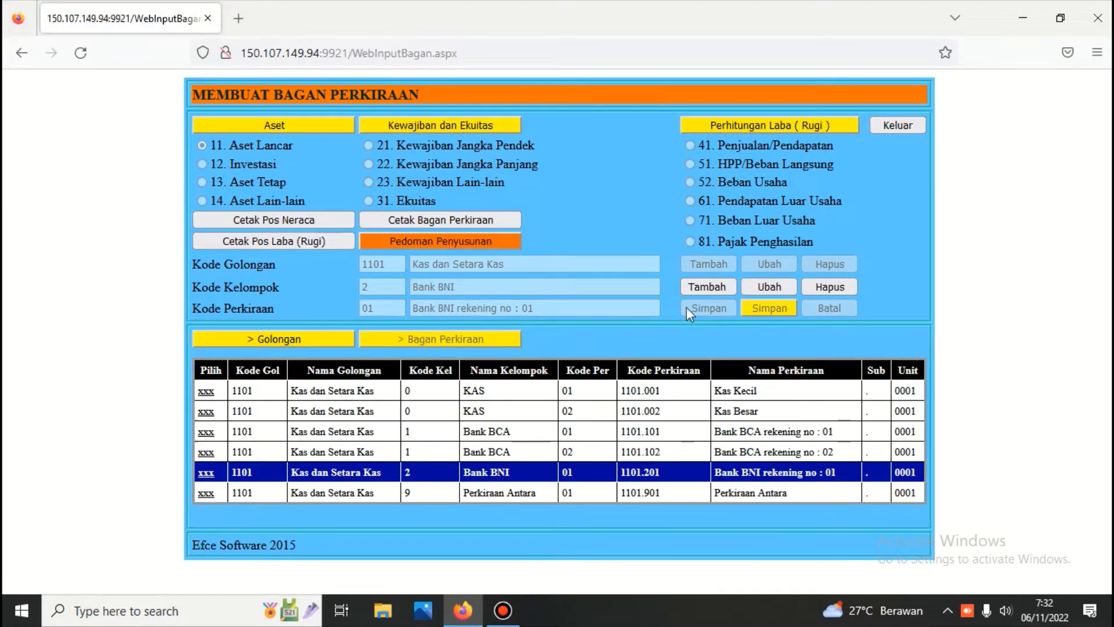
{"action": "left_click", "coordinate": [707, 286]}
{"action": "left_click", "coordinate": [389, 310]}
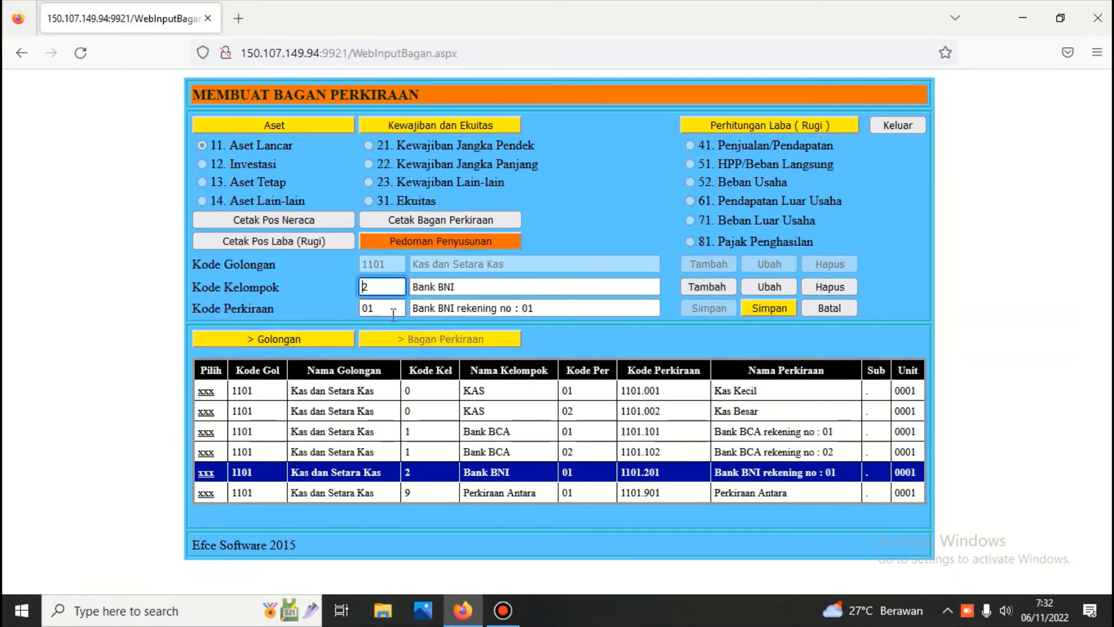
{"action": "key", "text": "BackSpace"}
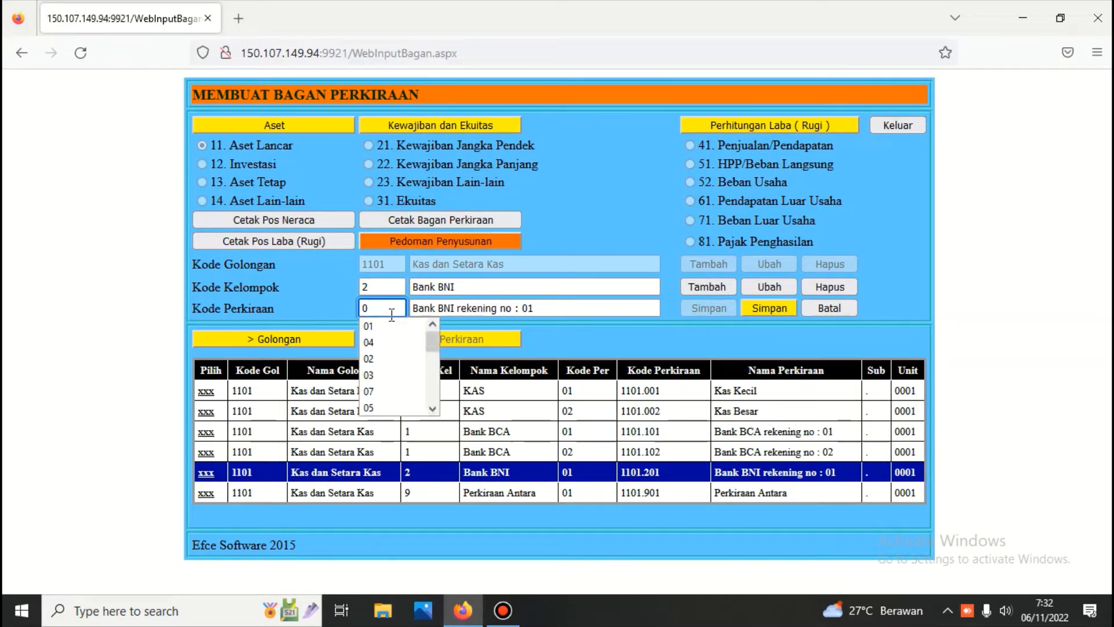
{"action": "type", "text": "2"}
{"action": "left_click", "coordinate": [544, 308]}
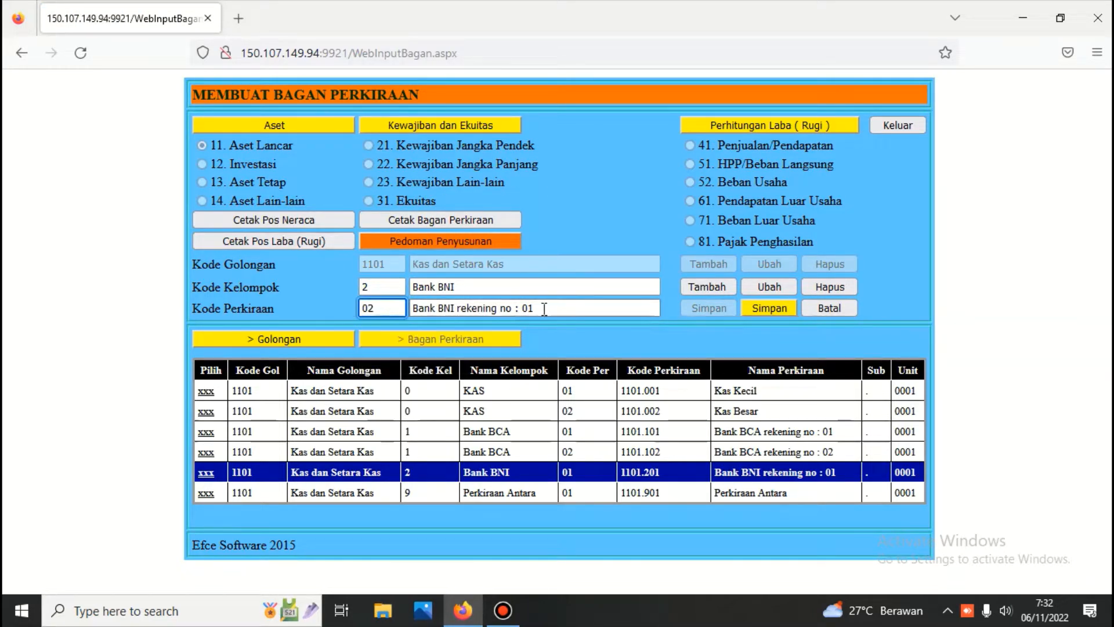
{"action": "key", "text": "BackSpace"}
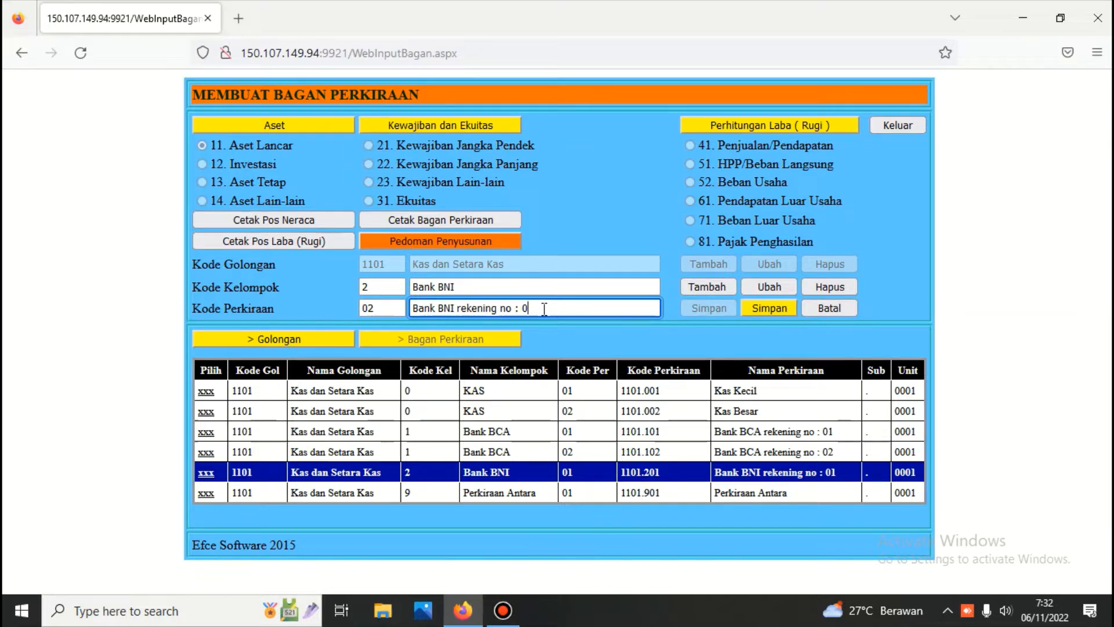
{"action": "type", "text": "2"}
{"action": "left_click", "coordinate": [759, 307]}
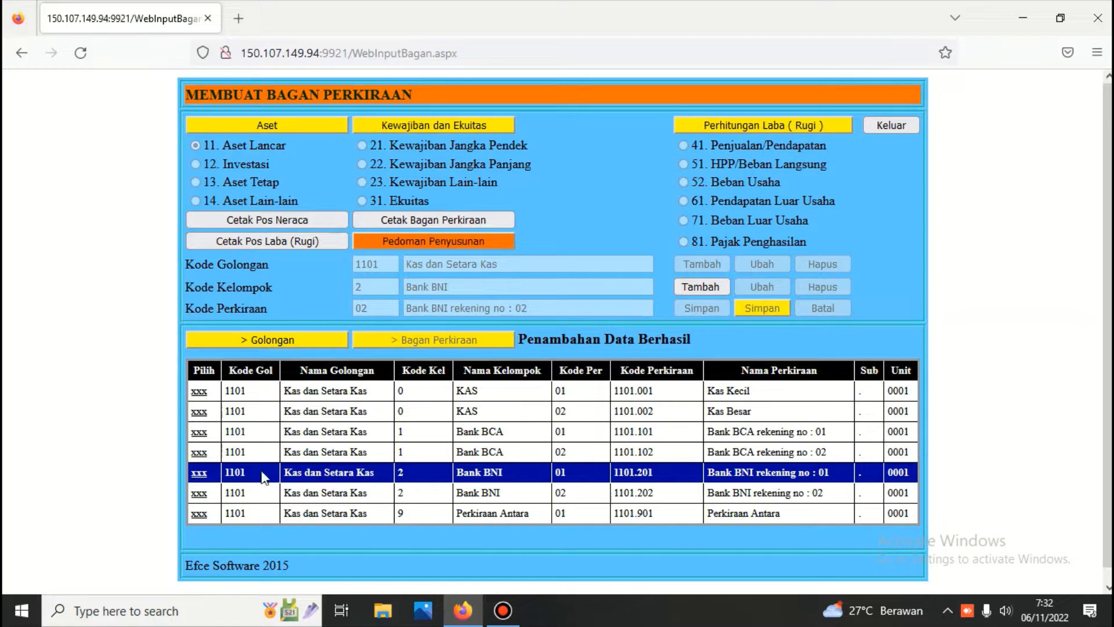
Step: Review the new accounts and delete 'Bank BNI rekening no : 02' again
{"action": "left_click", "coordinate": [199, 413]}
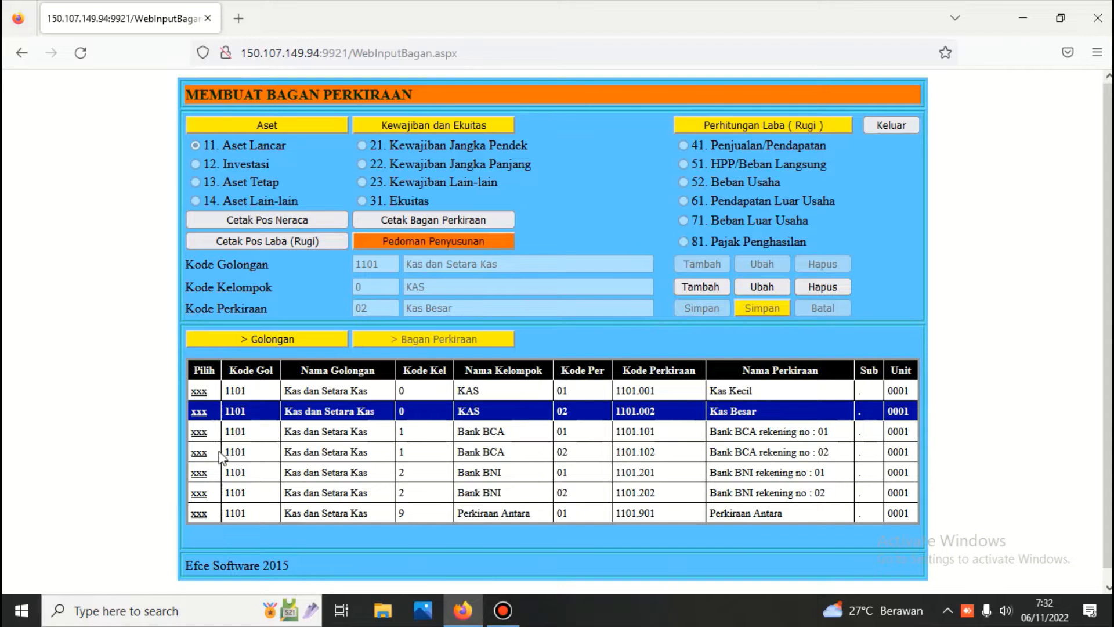
{"action": "left_click", "coordinate": [199, 452]}
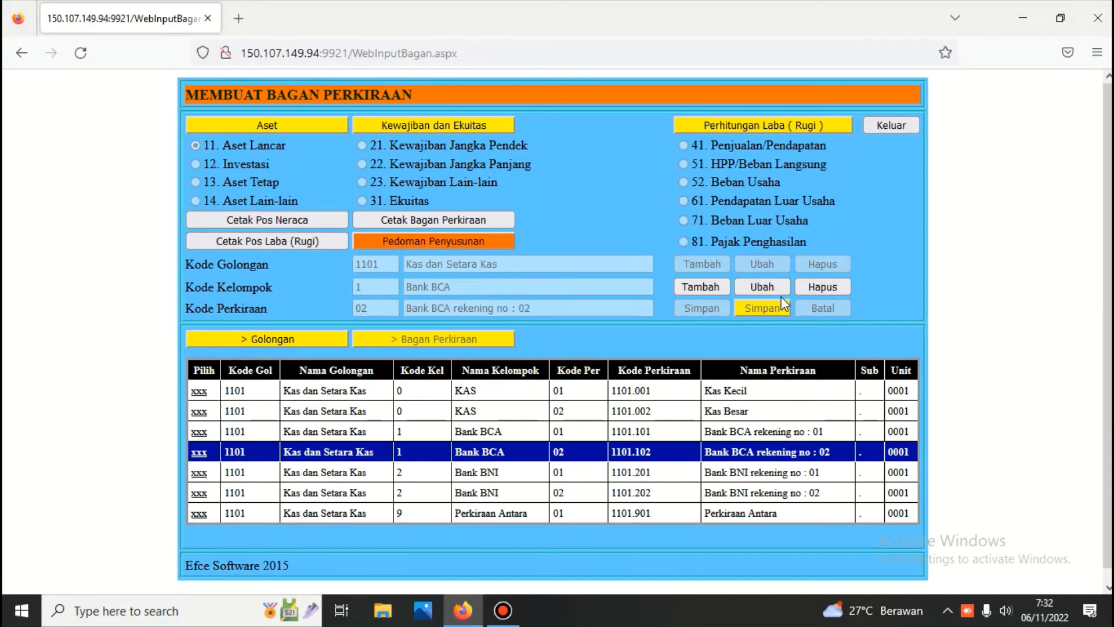
{"action": "left_click", "coordinate": [200, 493]}
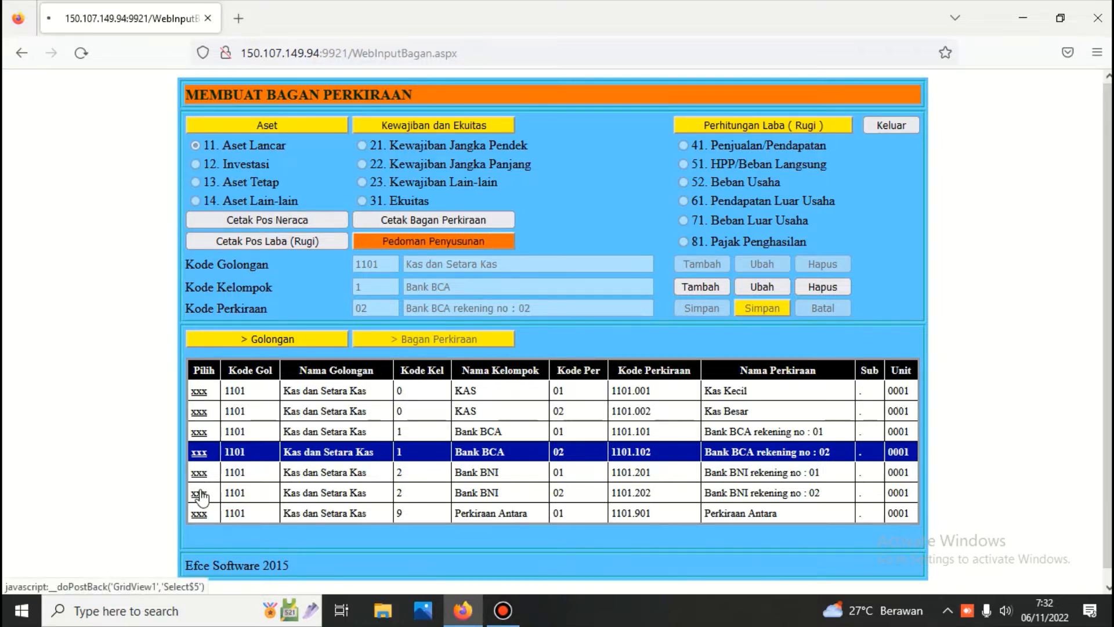
{"action": "left_click", "coordinate": [833, 287]}
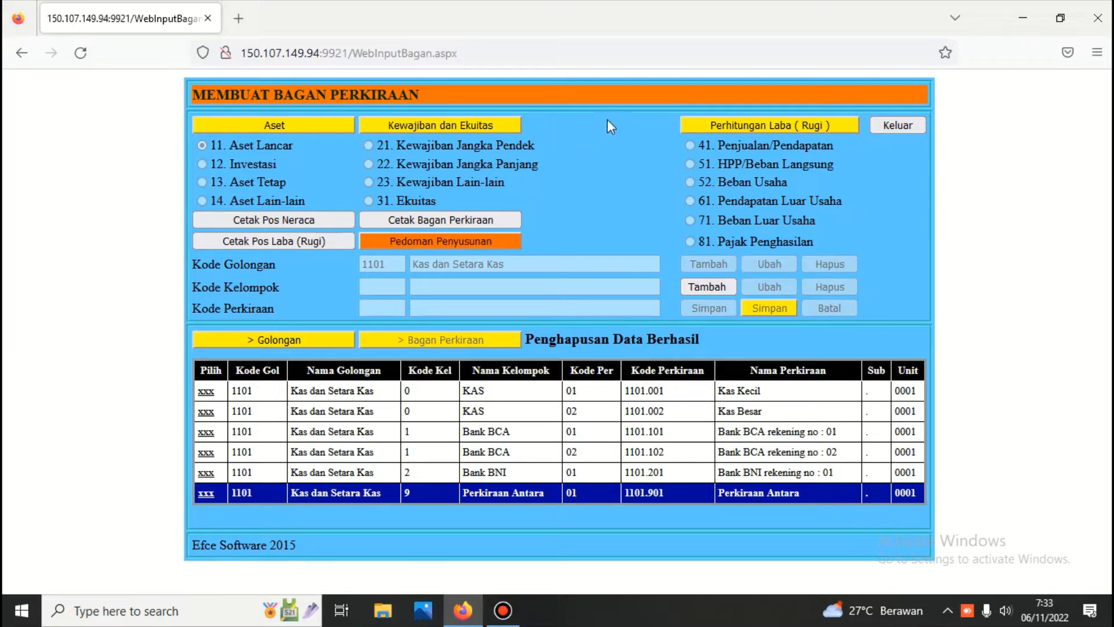
Step: Generate the Cetak Pos Neraca group listing, from 1101 Kas dan Setara Kas onward, and scroll through it
{"action": "left_click", "coordinate": [257, 219]}
{"action": "scroll", "coordinate": [305, 278], "scroll_direction": "down", "scroll_amount": 4}
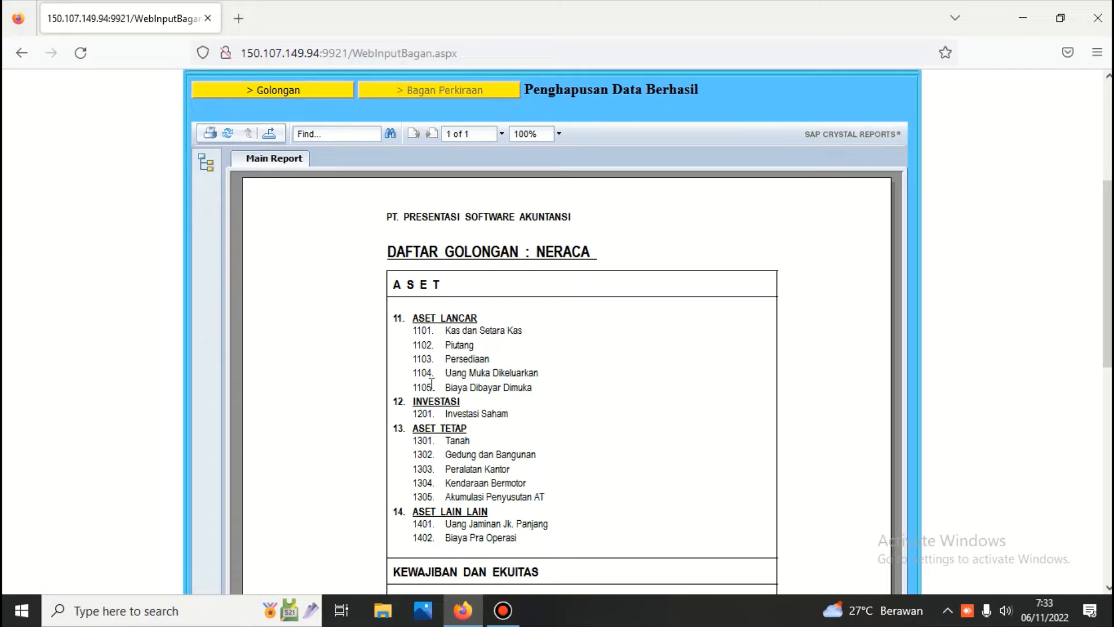
{"action": "scroll", "coordinate": [400, 328], "scroll_direction": "up", "scroll_amount": 4}
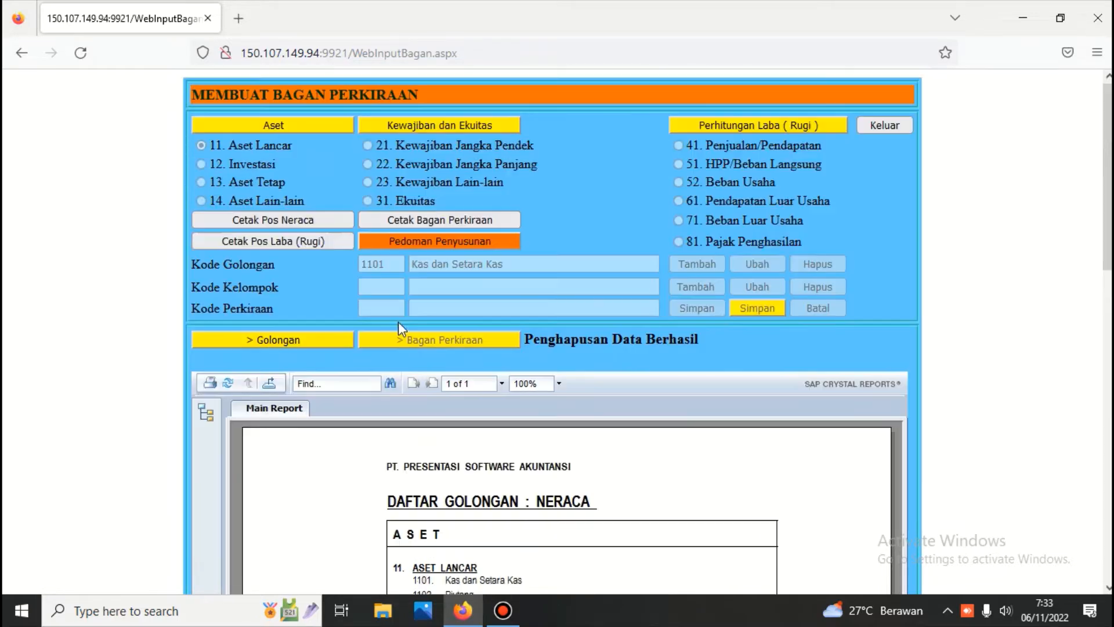
{"action": "left_click", "coordinate": [262, 218]}
Step: Select group 05 Biaya Dibayar Dimuka and start a new Aset Lancar group with code 06
{"action": "left_click", "coordinate": [232, 339]}
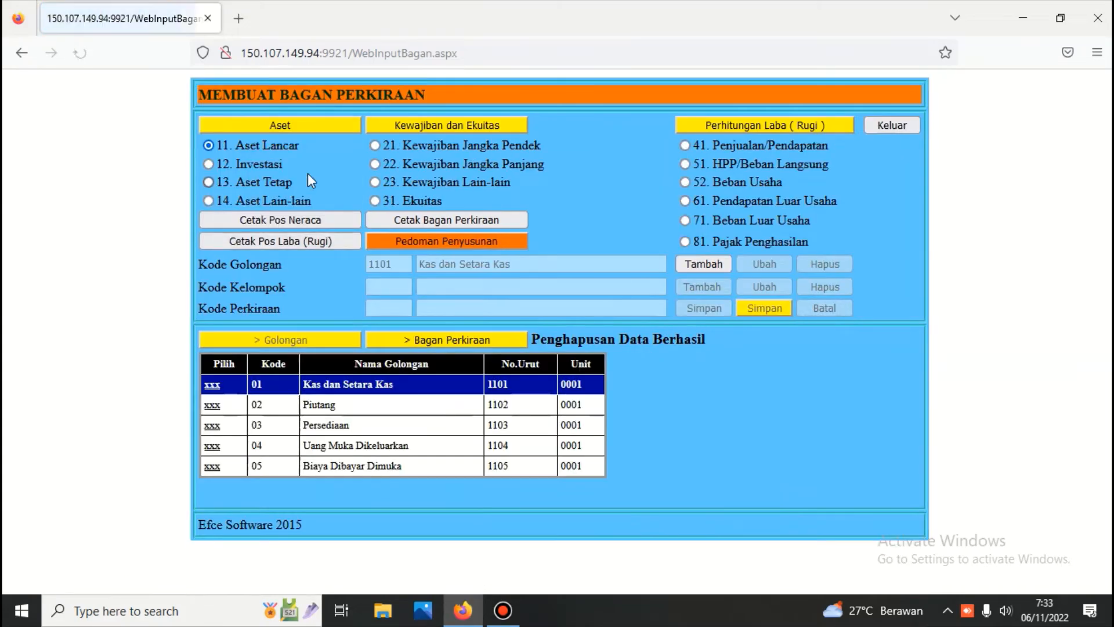
{"action": "left_click", "coordinate": [212, 467]}
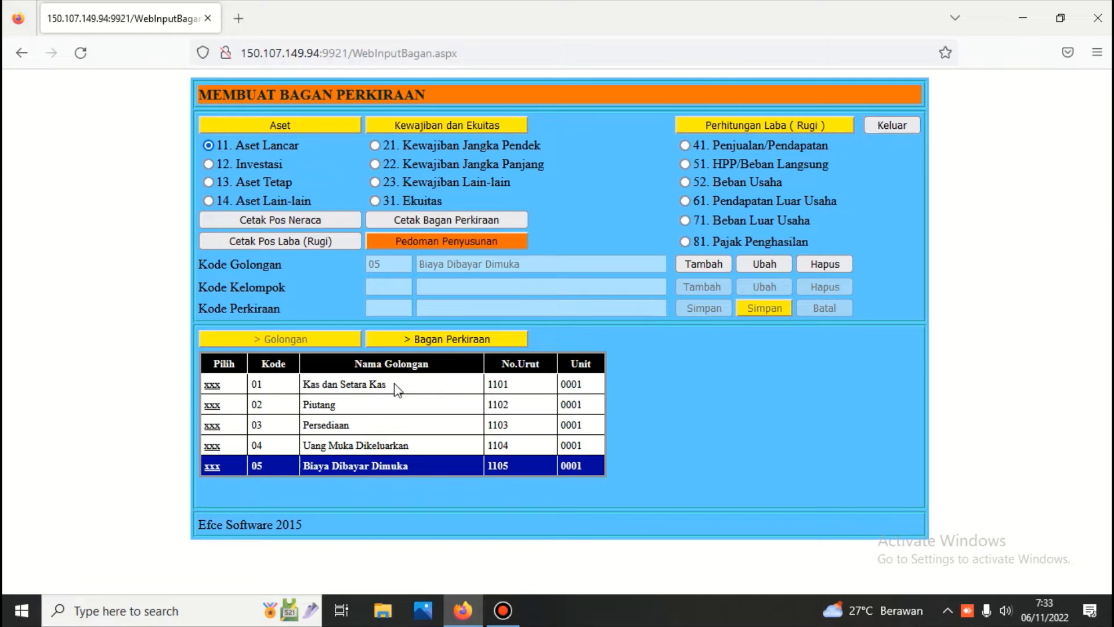
{"action": "left_click", "coordinate": [211, 467]}
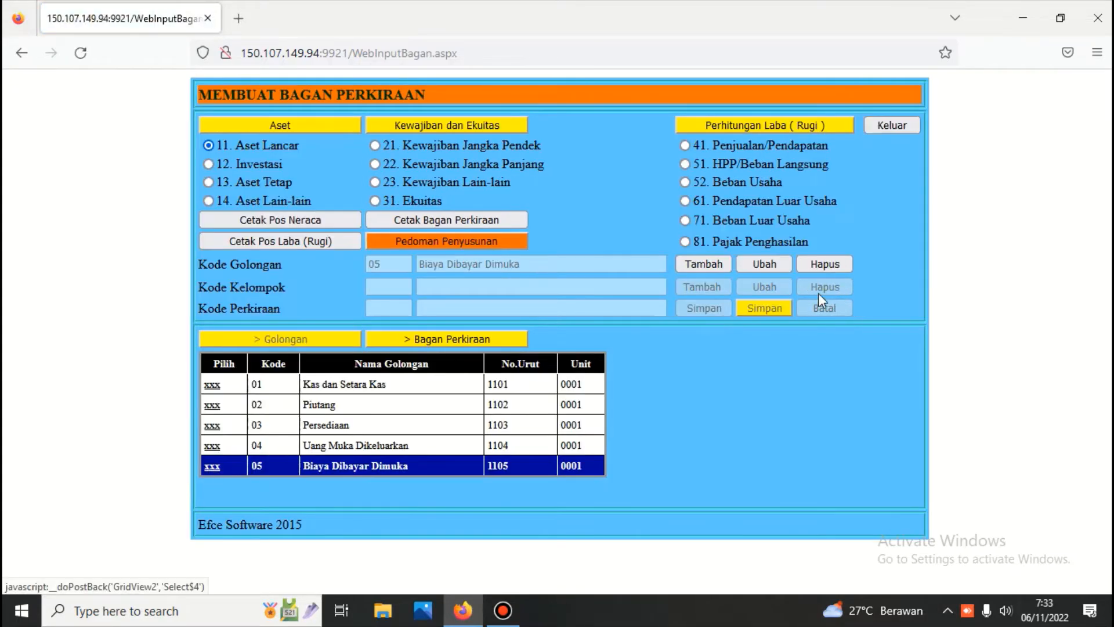
{"action": "left_click", "coordinate": [711, 264]}
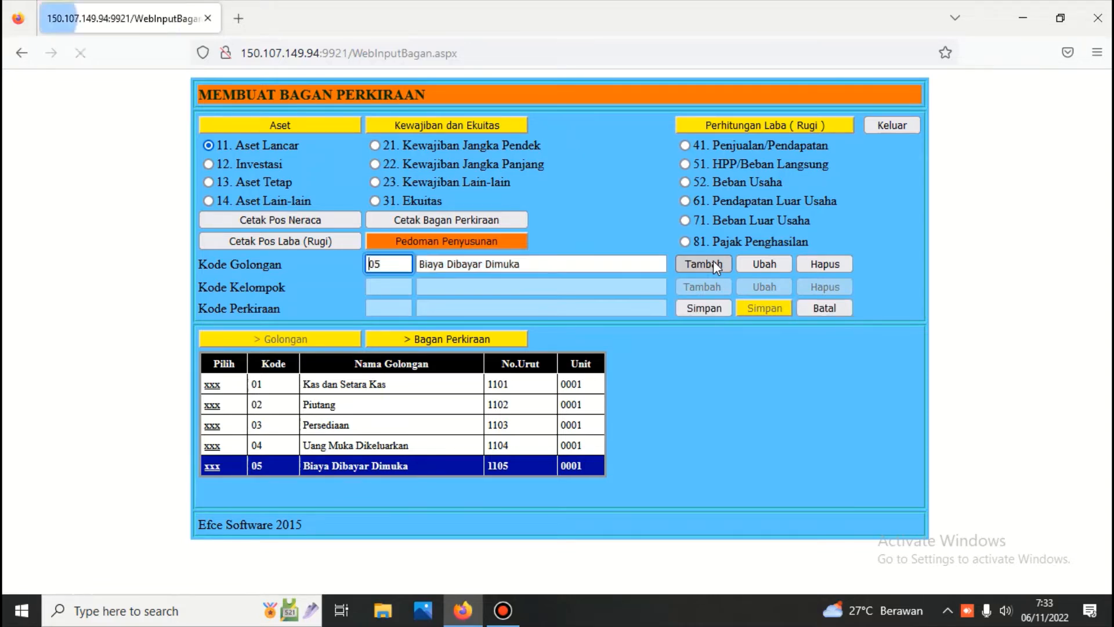
{"action": "left_click", "coordinate": [400, 266]}
{"action": "key", "text": "BackSpace"}
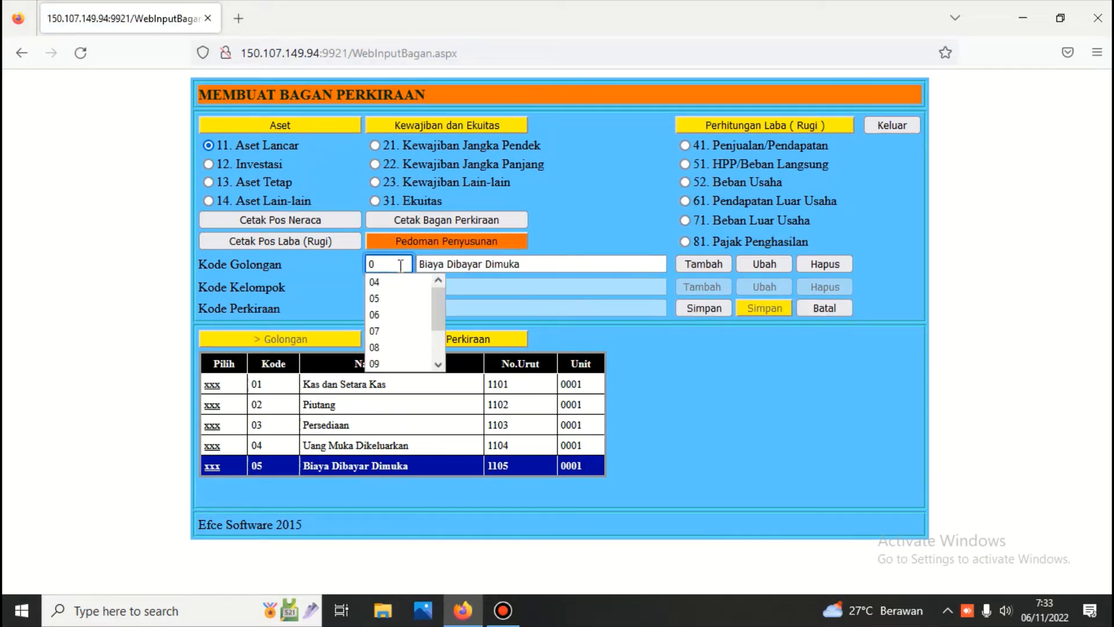
{"action": "type", "text": "6"}
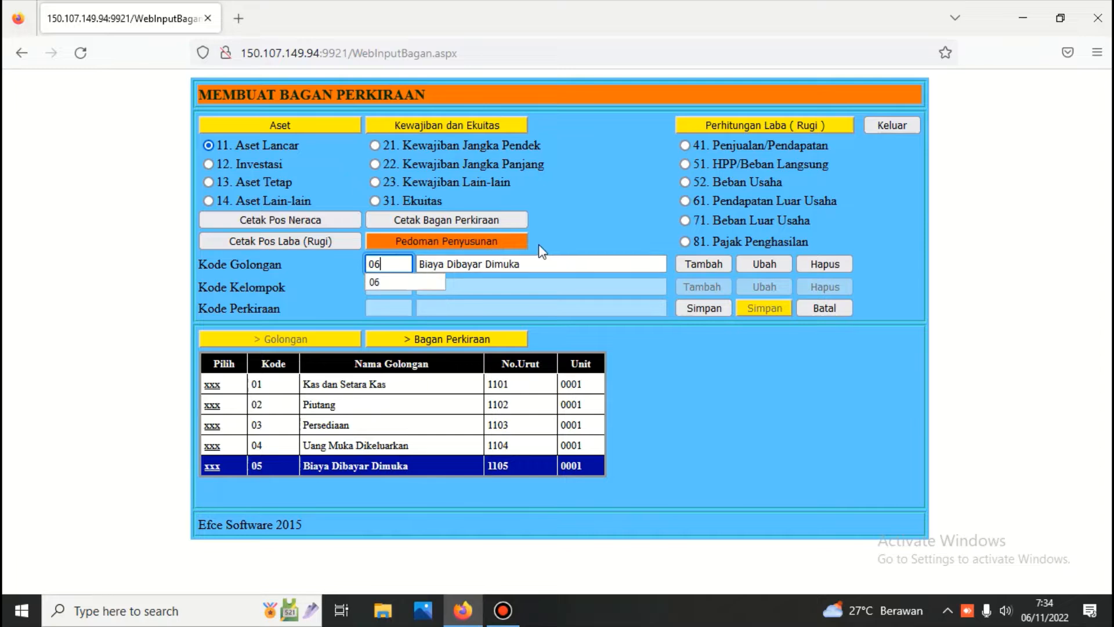
Step: Name group 06 'Aset lancar lainnya', save it, and exit the form
{"action": "key", "text": "Tab"}
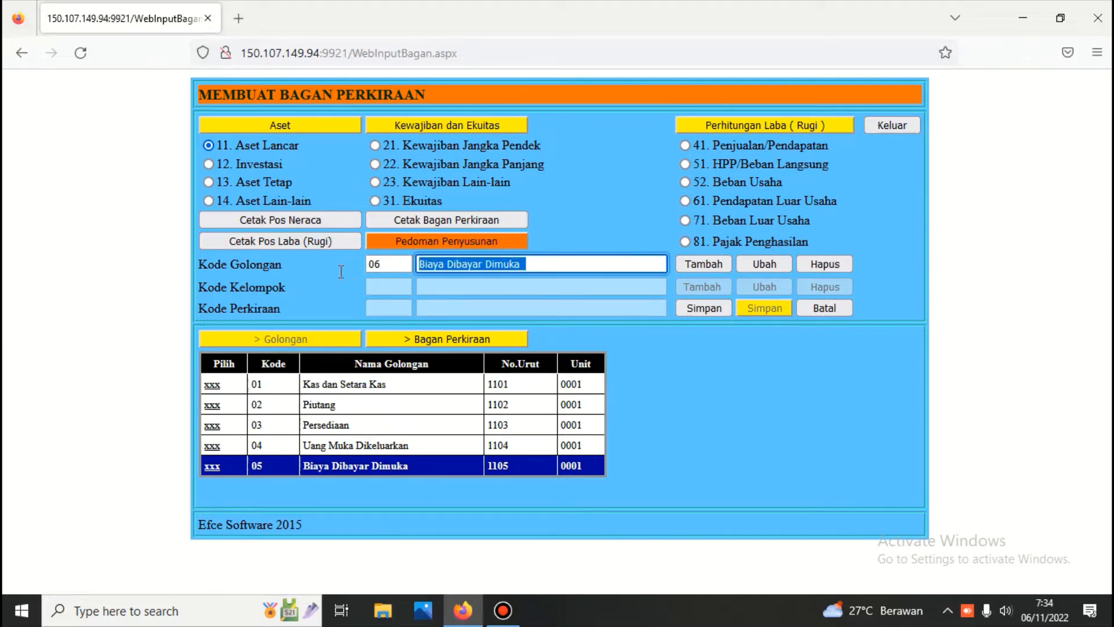
{"action": "type", "text": "A"}
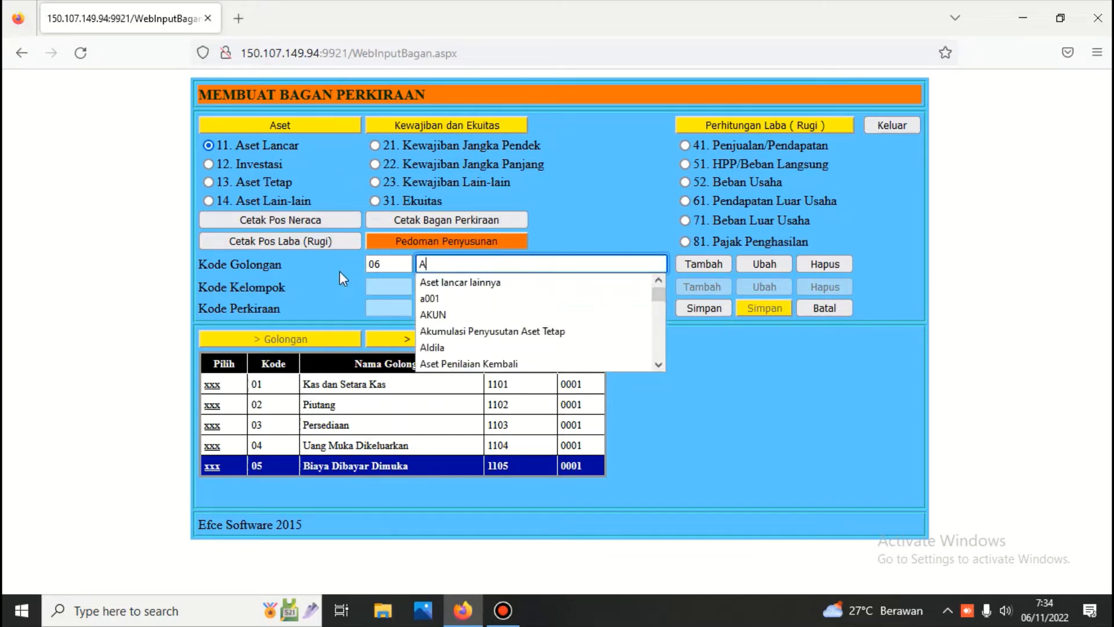
{"action": "type", "text": "LL"}
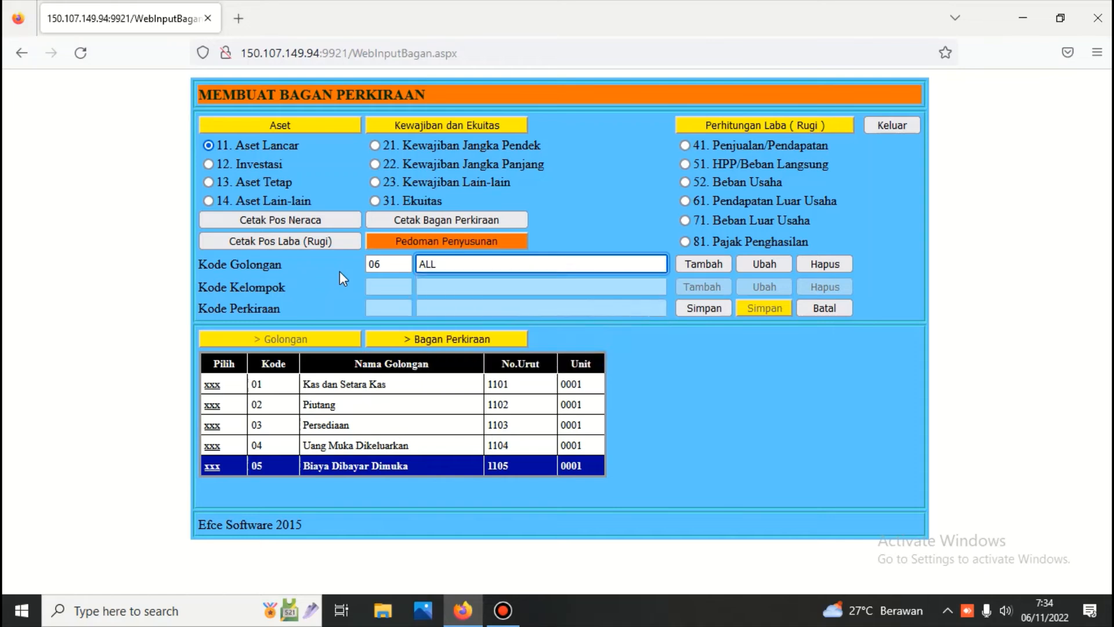
{"action": "key", "text": "Left"}
{"action": "key", "text": "Left"}
{"action": "type", "text": "set"}
{"action": "key", "text": "Right"}
{"action": "type", "text": "ancar"}
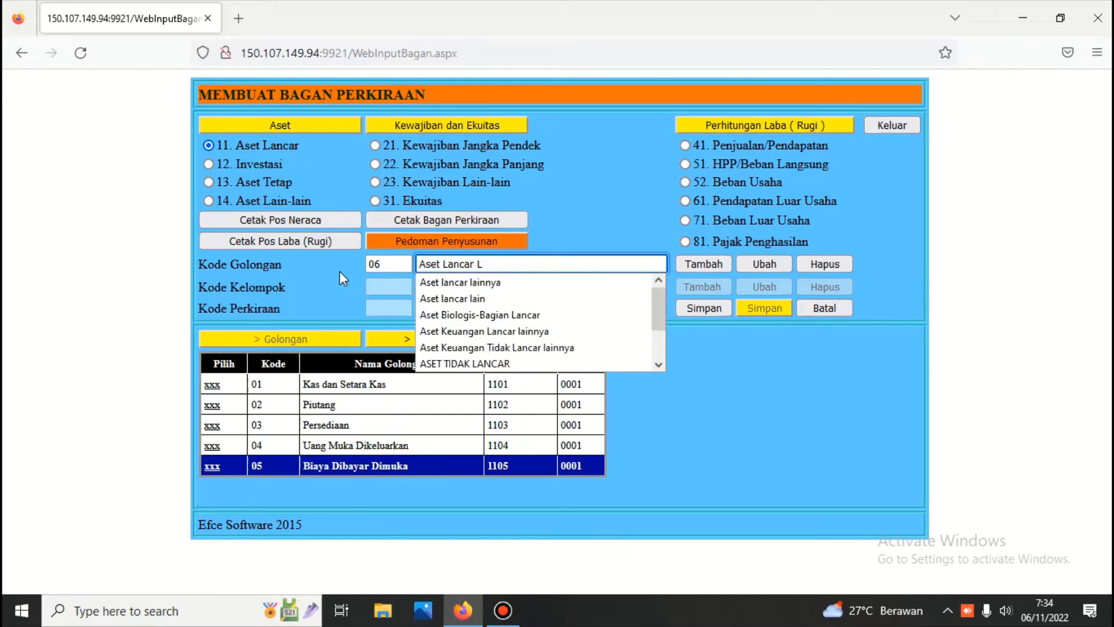
{"action": "key", "text": "Down"}
{"action": "key", "text": "Return"}
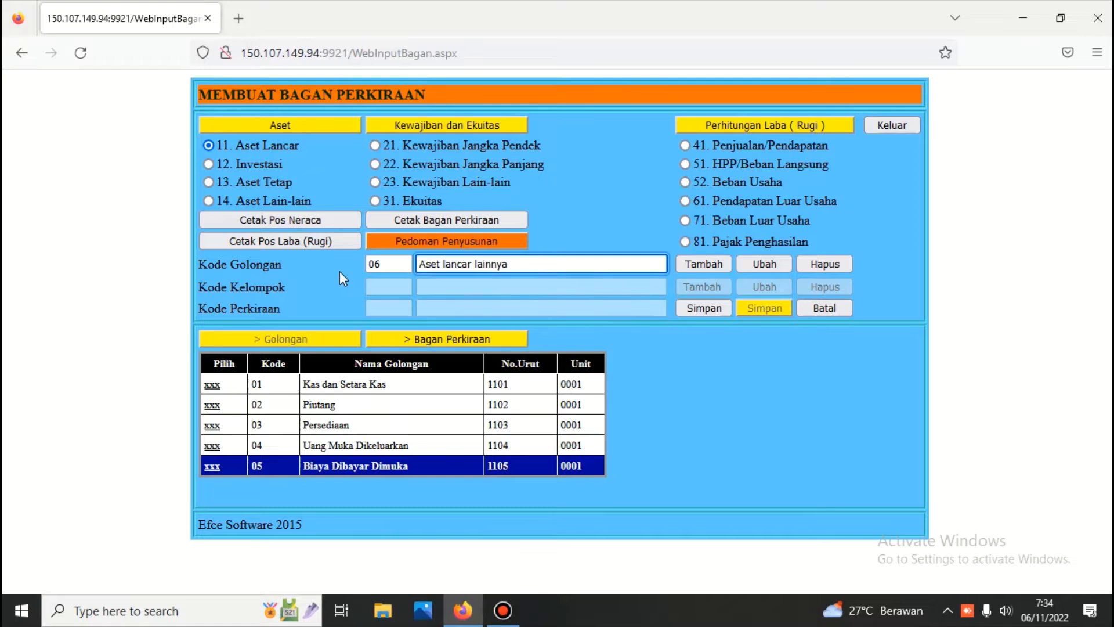
{"action": "left_click", "coordinate": [692, 308]}
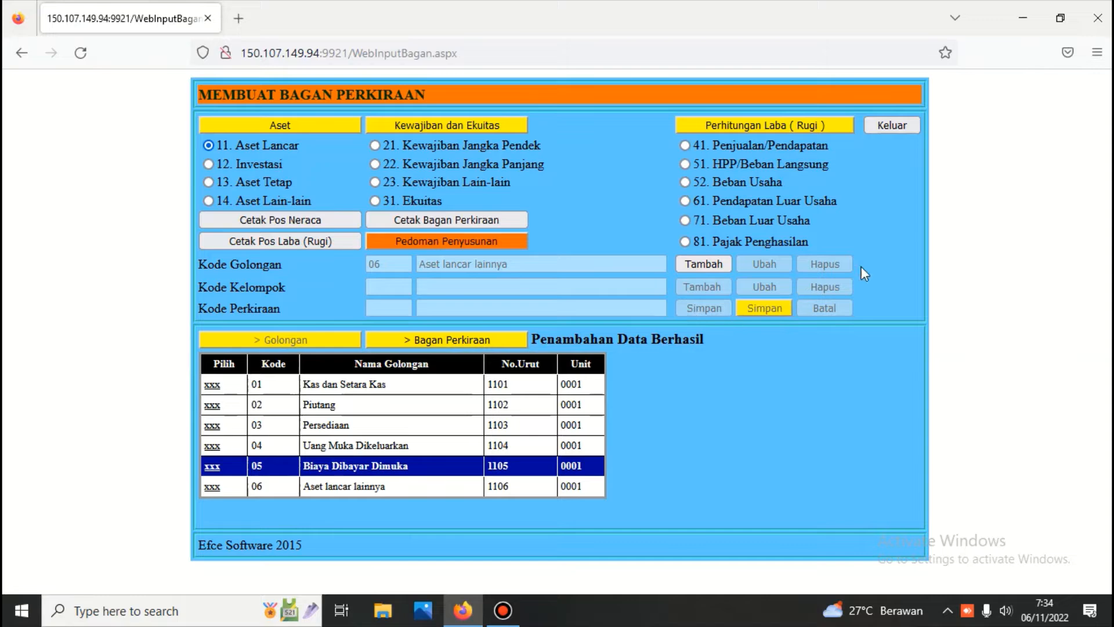
{"action": "left_click", "coordinate": [893, 124]}
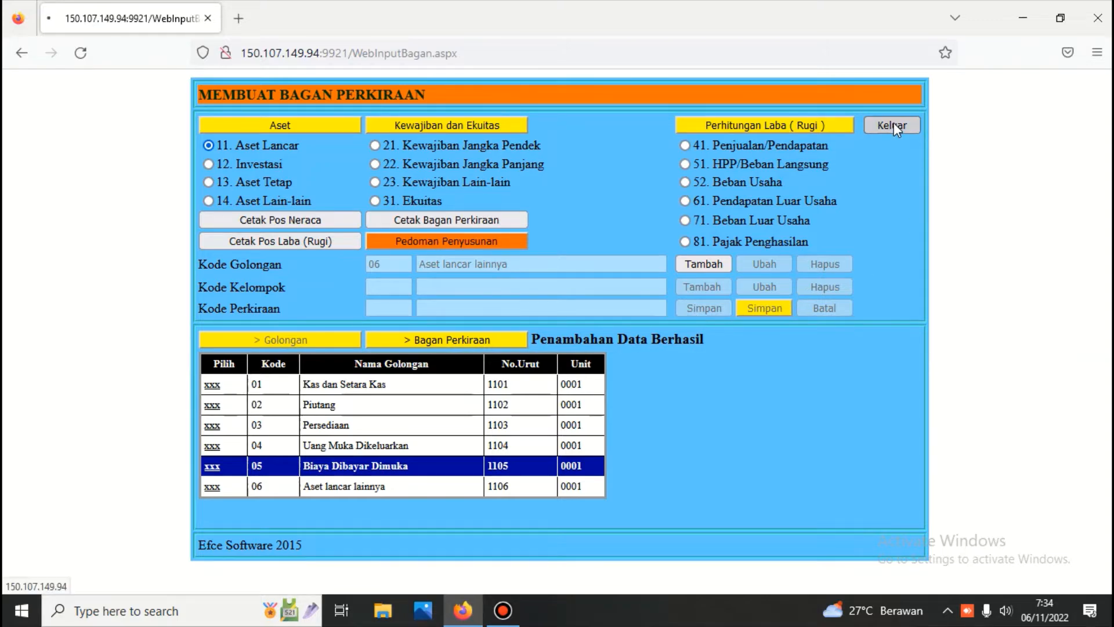
Step: Show the Neraca scontro report up to 06-11-2022, then return to the Buku Besar menu
{"action": "left_click", "coordinate": [646, 172]}
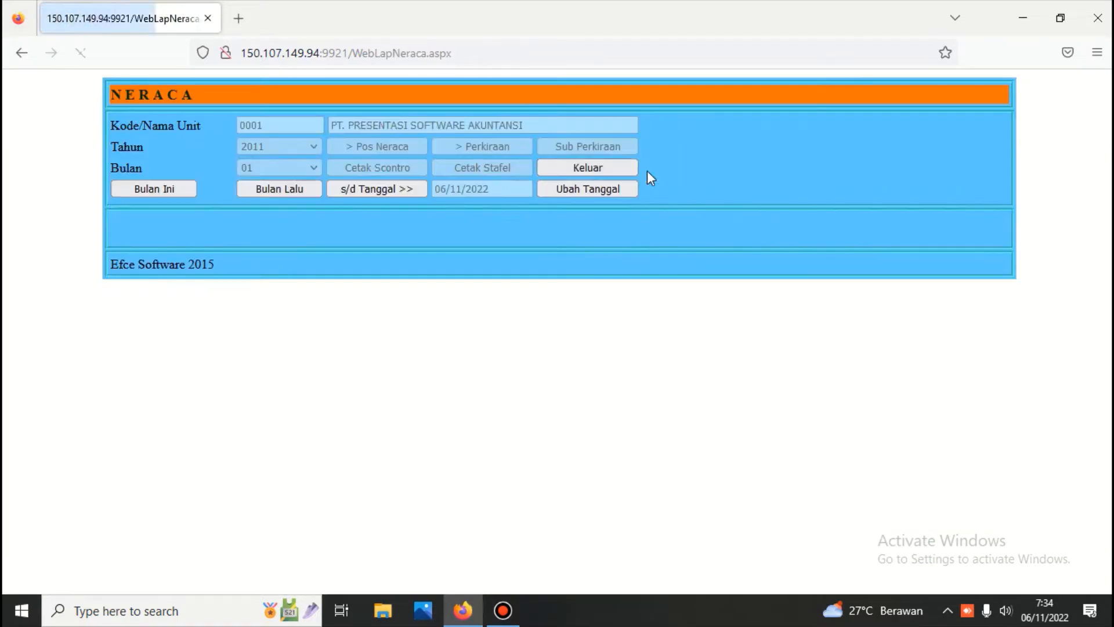
{"action": "left_click", "coordinate": [403, 190]}
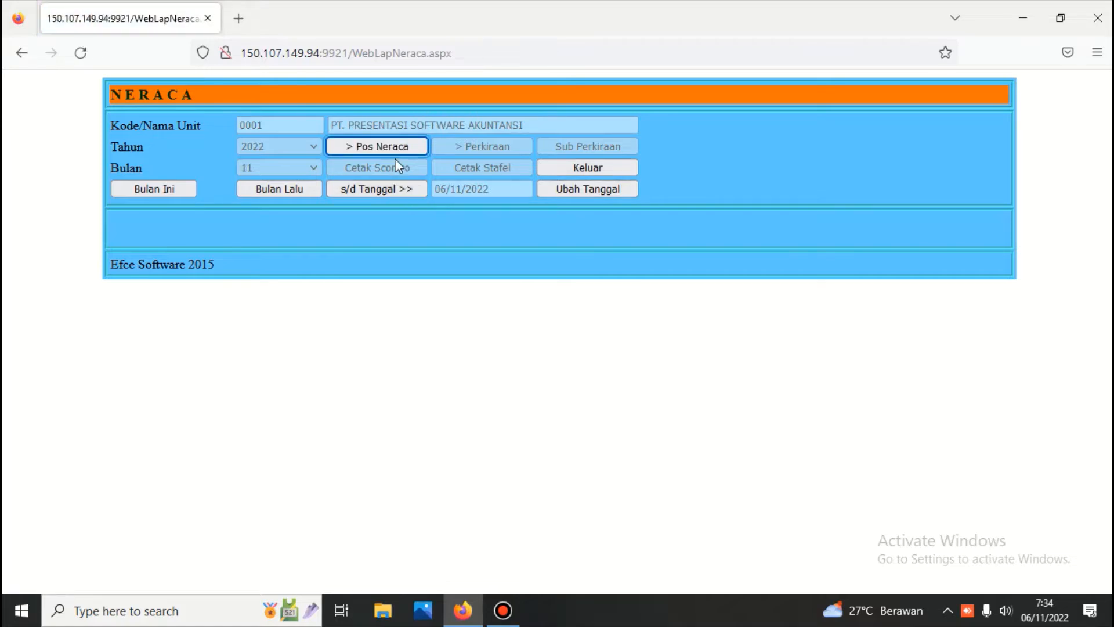
{"action": "left_click", "coordinate": [388, 145]}
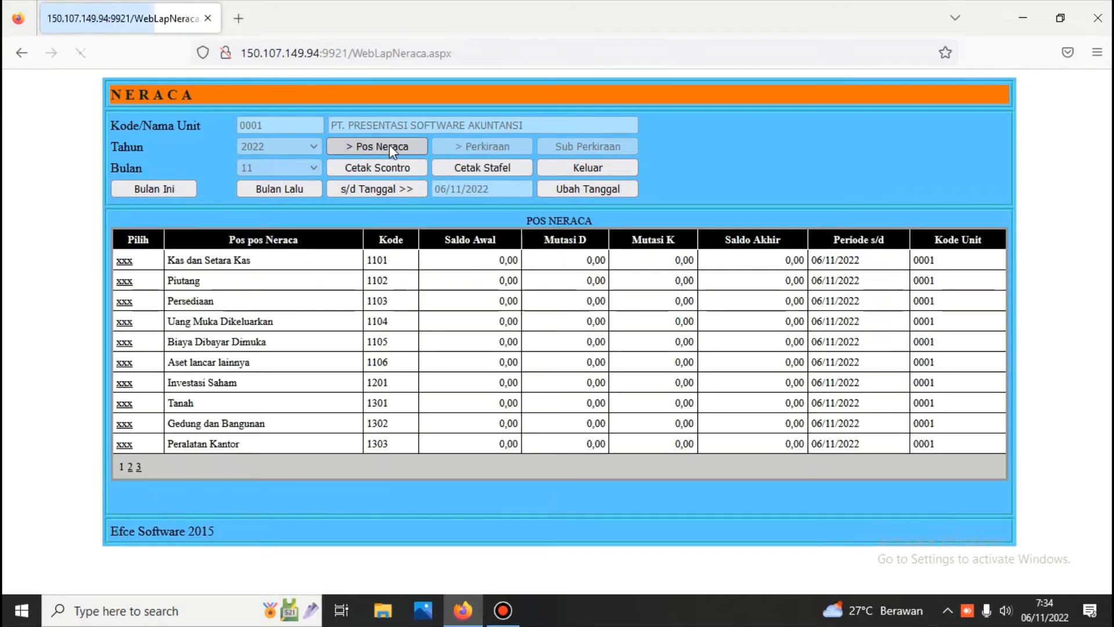
{"action": "left_click", "coordinate": [390, 166]}
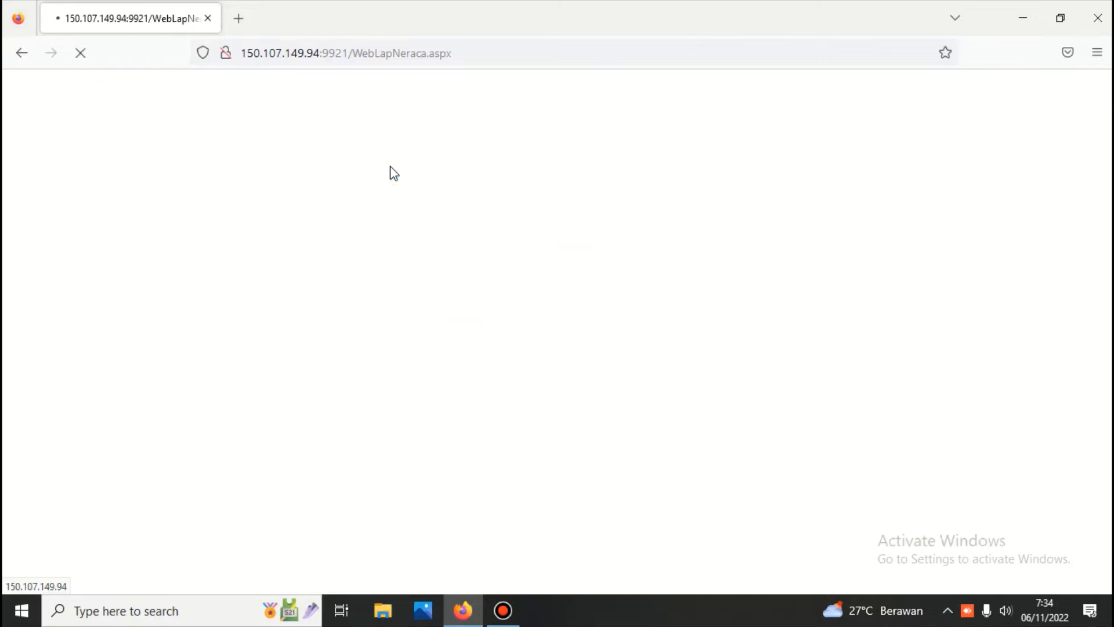
{"action": "scroll", "coordinate": [390, 174], "scroll_direction": "down", "scroll_amount": 2}
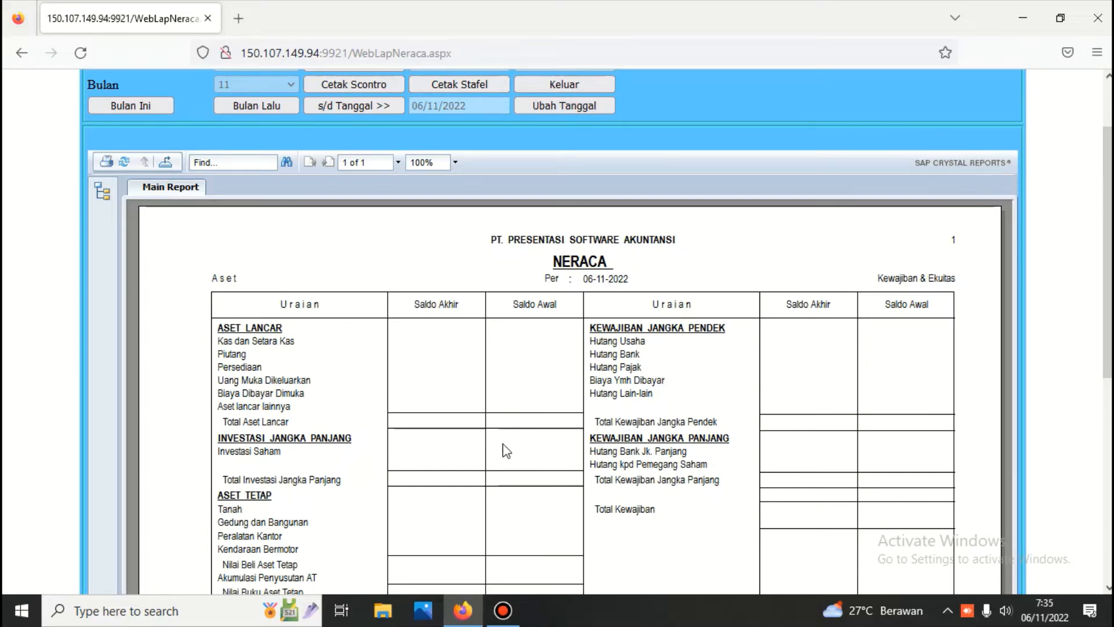
{"action": "left_click", "coordinate": [566, 83]}
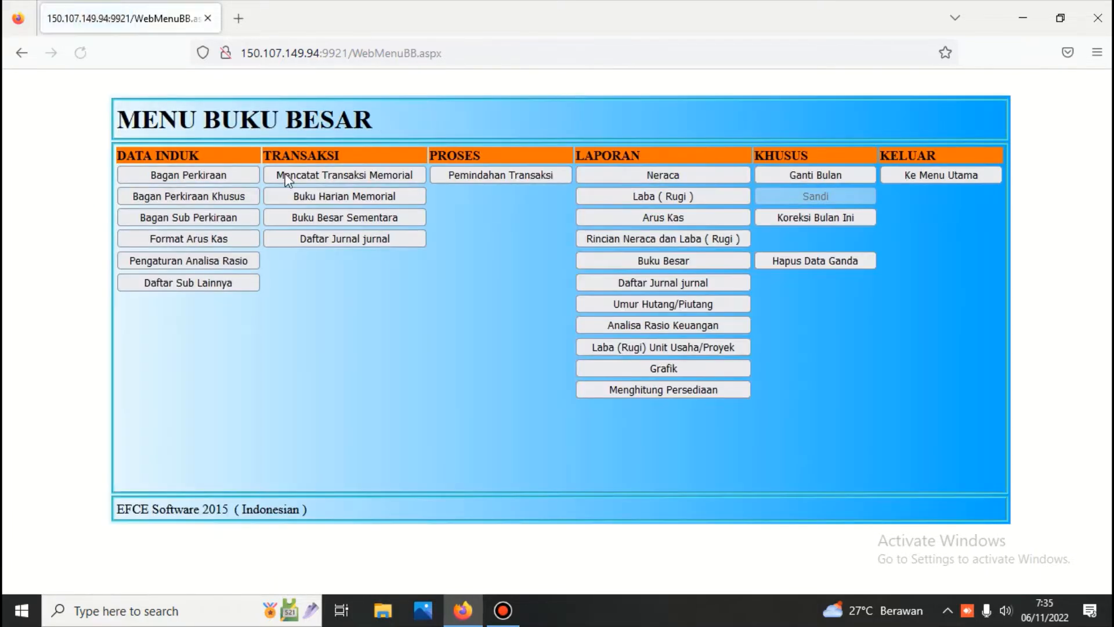
Step: Change group 06 (1106) name to 'Aset Penilaian Kembali' under 11. Aset Lancar, save, and exit
{"action": "left_click", "coordinate": [214, 175]}
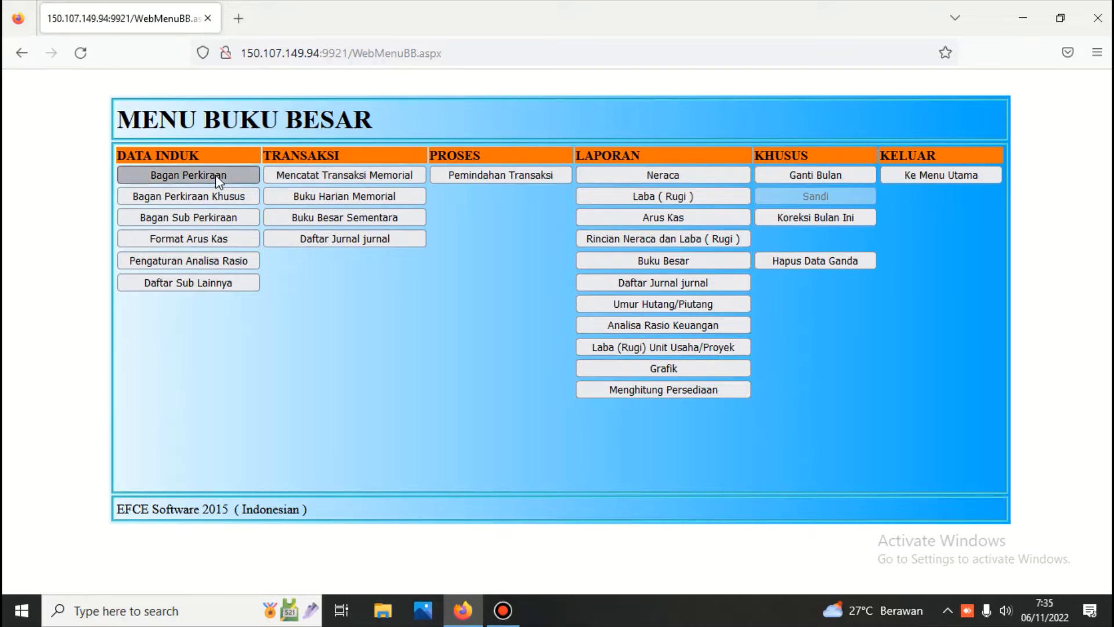
{"action": "left_click", "coordinate": [208, 145]}
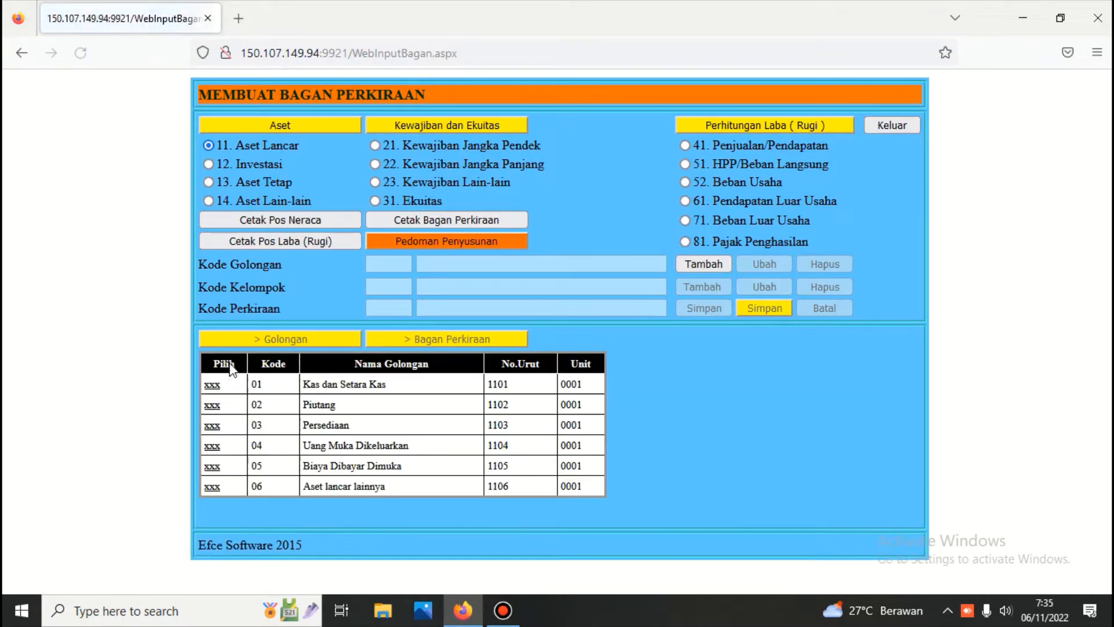
{"action": "left_click", "coordinate": [212, 487]}
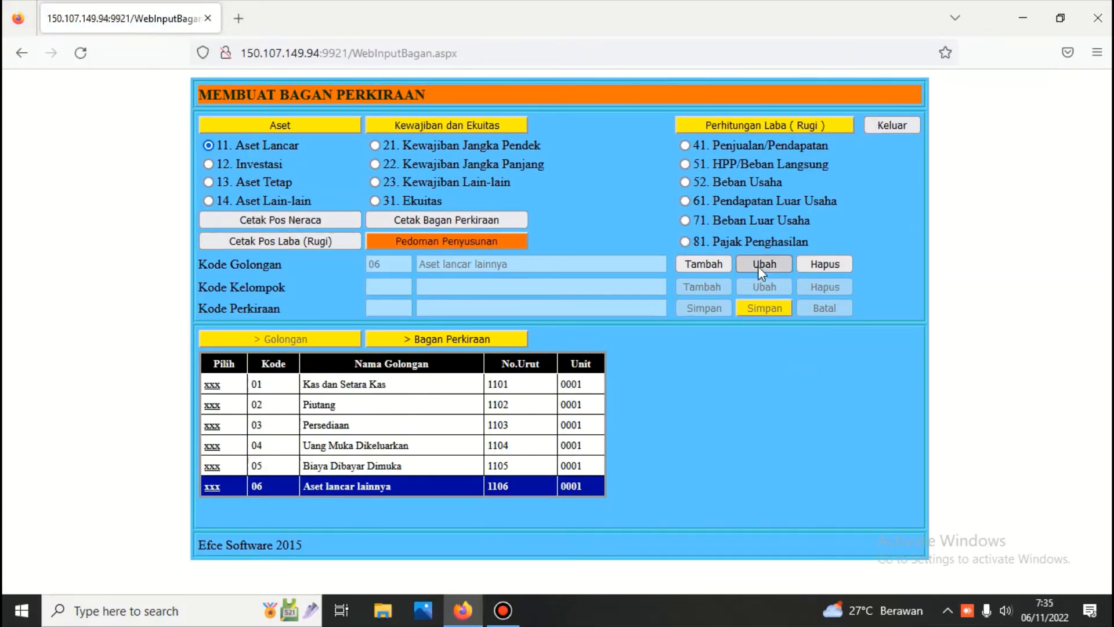
{"action": "left_click", "coordinate": [760, 266]}
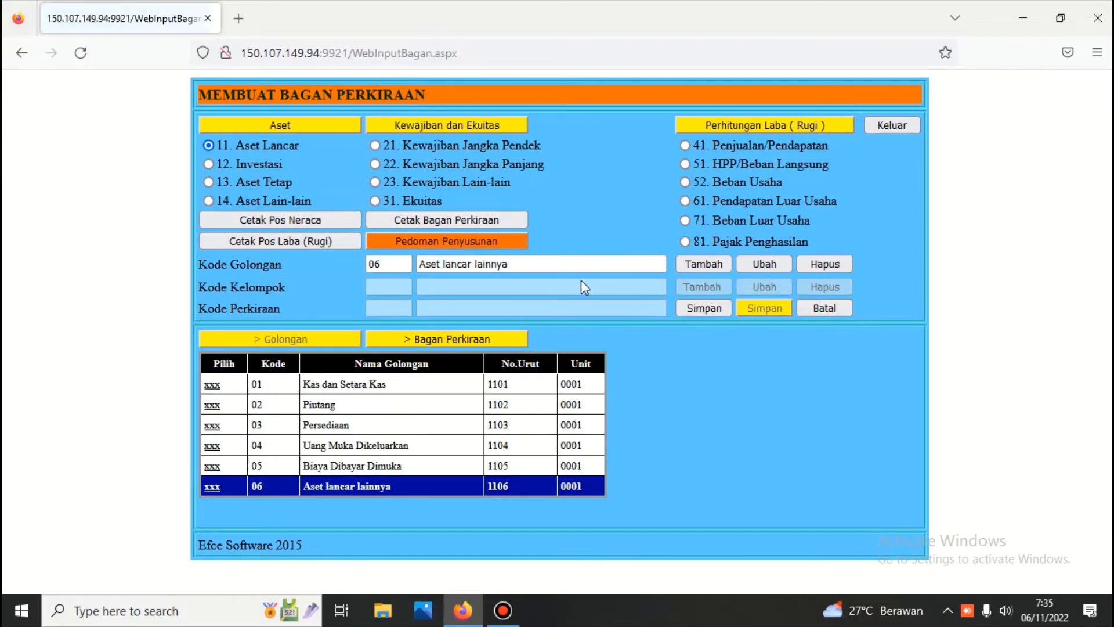
{"action": "left_click", "coordinate": [533, 264]}
{"action": "key", "text": "BackSpace"}
{"action": "key", "text": "BackSpace"}
{"action": "key", "text": "BackSpace"}
{"action": "key", "text": "BackSpace"}
{"action": "key", "text": "BackSpace"}
{"action": "key", "text": "BackSpace"}
{"action": "key", "text": "BackSpace"}
{"action": "key", "text": "BackSpace"}
{"action": "key", "text": "BackSpace"}
{"action": "key", "text": "BackSpace"}
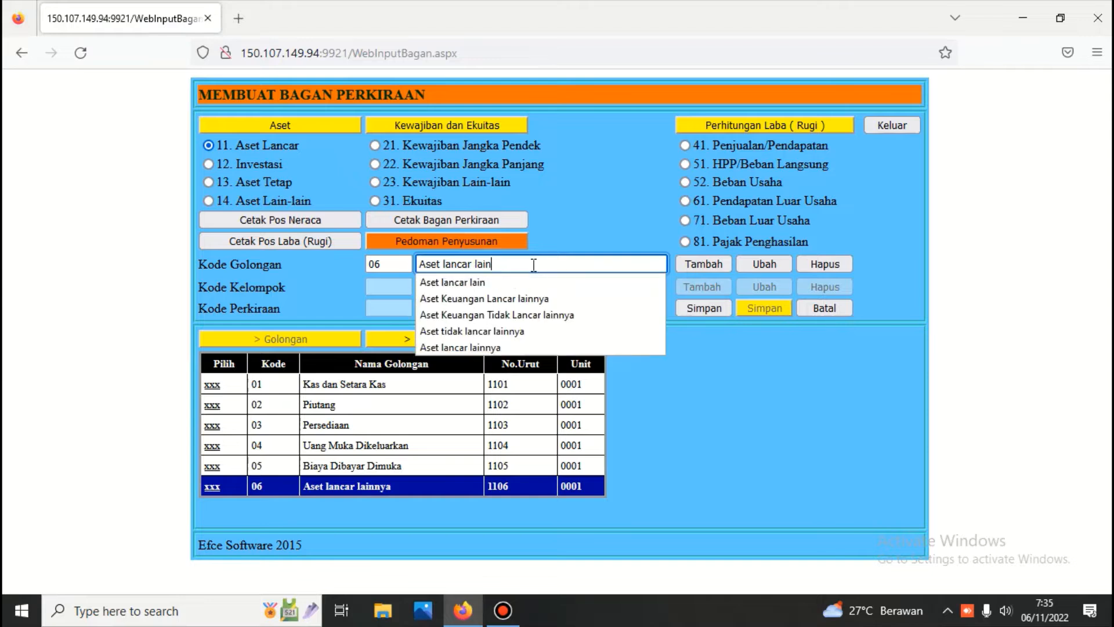
{"action": "key", "text": "BackSpace"}
{"action": "key", "text": "BackSpace"}
{"action": "key", "text": "BackSpace"}
{"action": "key", "text": "BackSpace"}
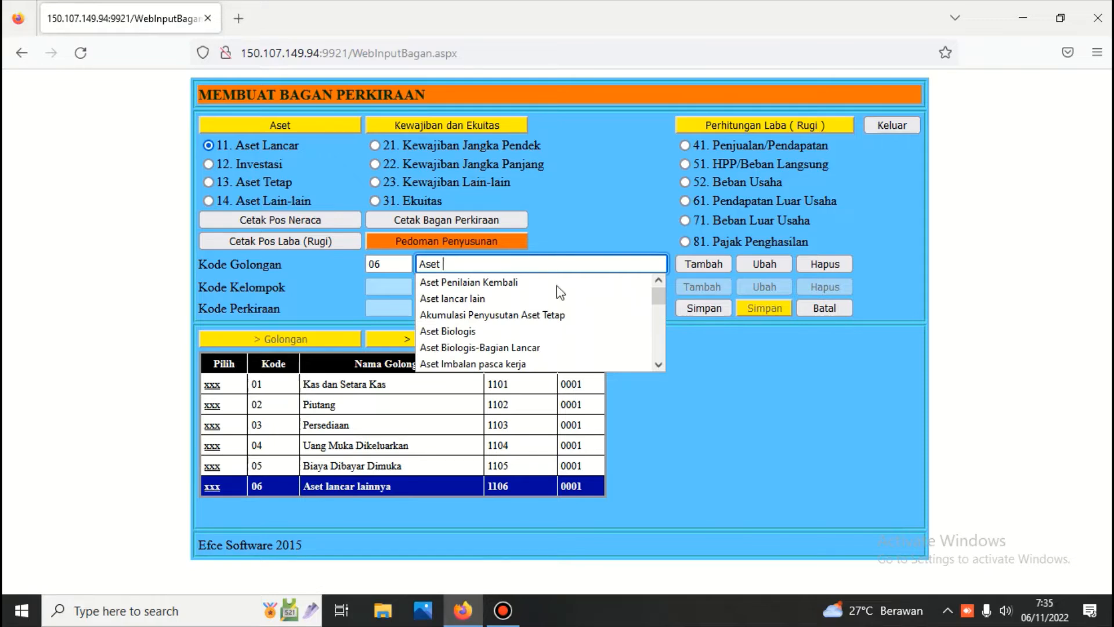
{"action": "left_click", "coordinate": [476, 283]}
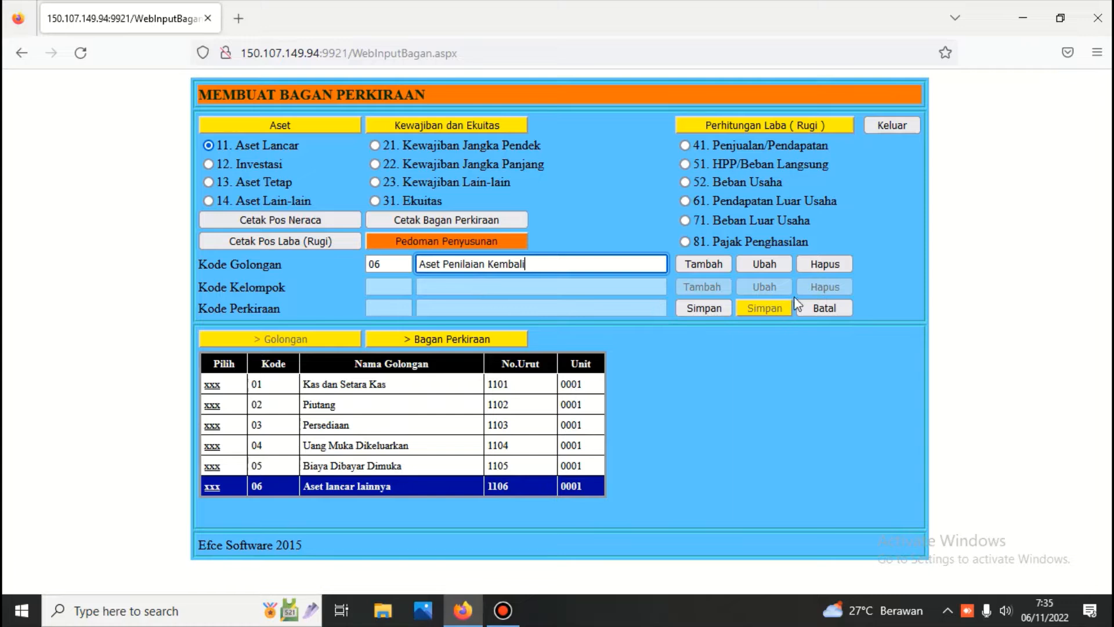
{"action": "left_click", "coordinate": [709, 310]}
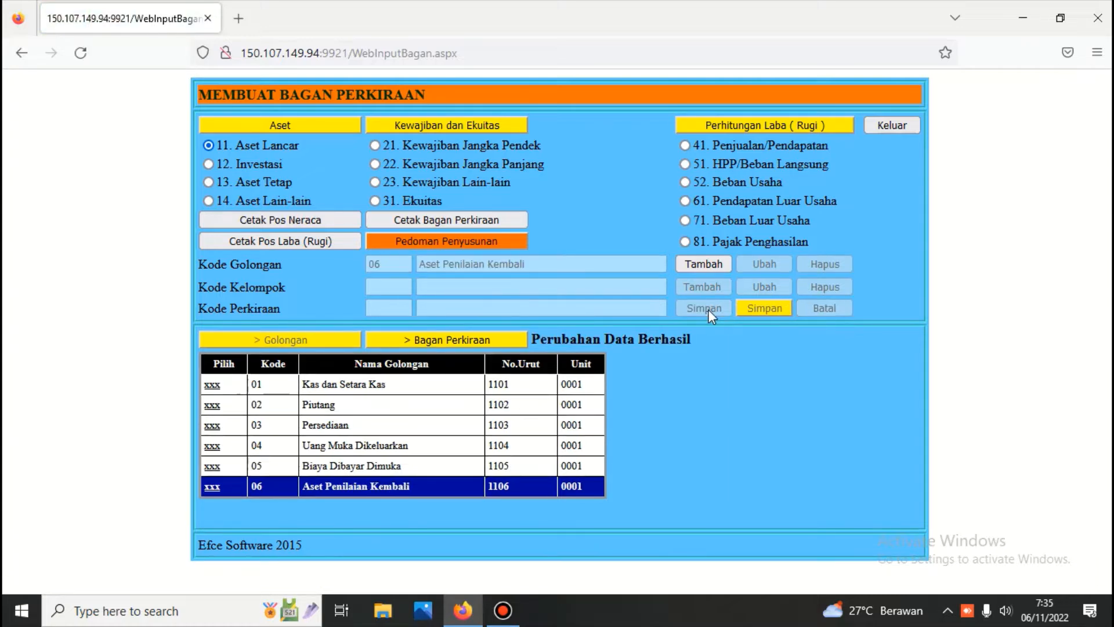
{"action": "left_click", "coordinate": [877, 124]}
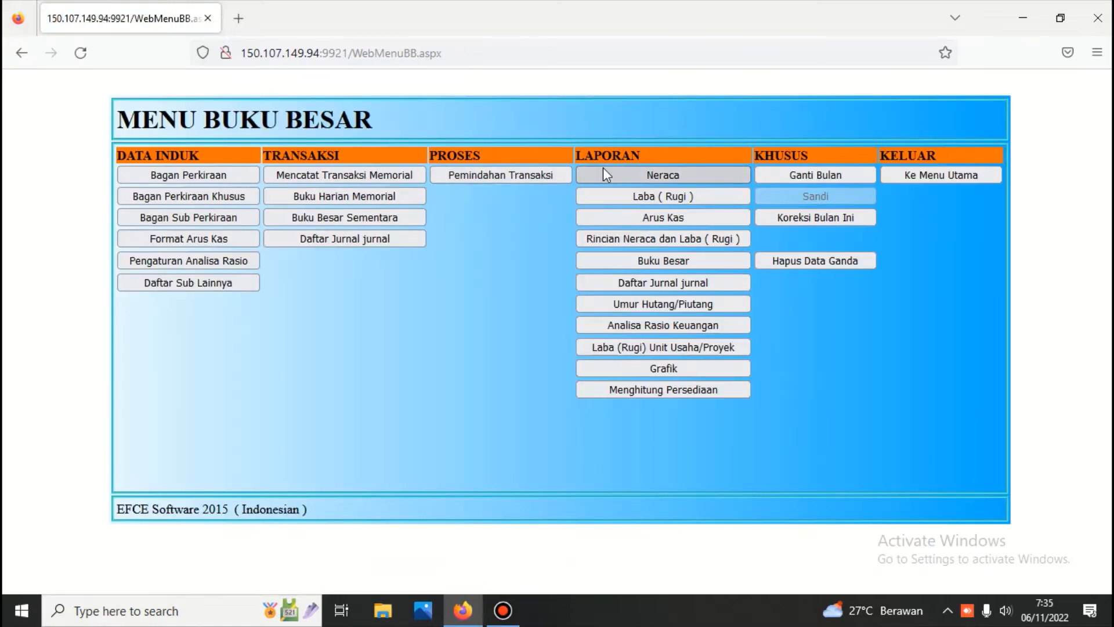
{"action": "left_click", "coordinate": [603, 170]}
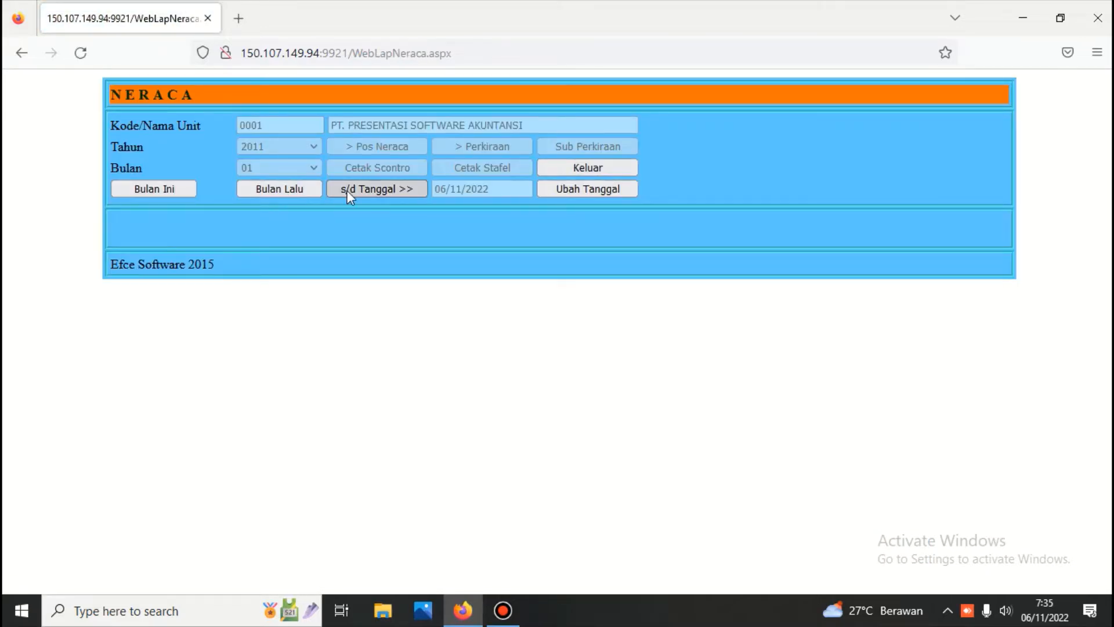
{"action": "left_click", "coordinate": [347, 191]}
{"action": "left_click", "coordinate": [369, 147]}
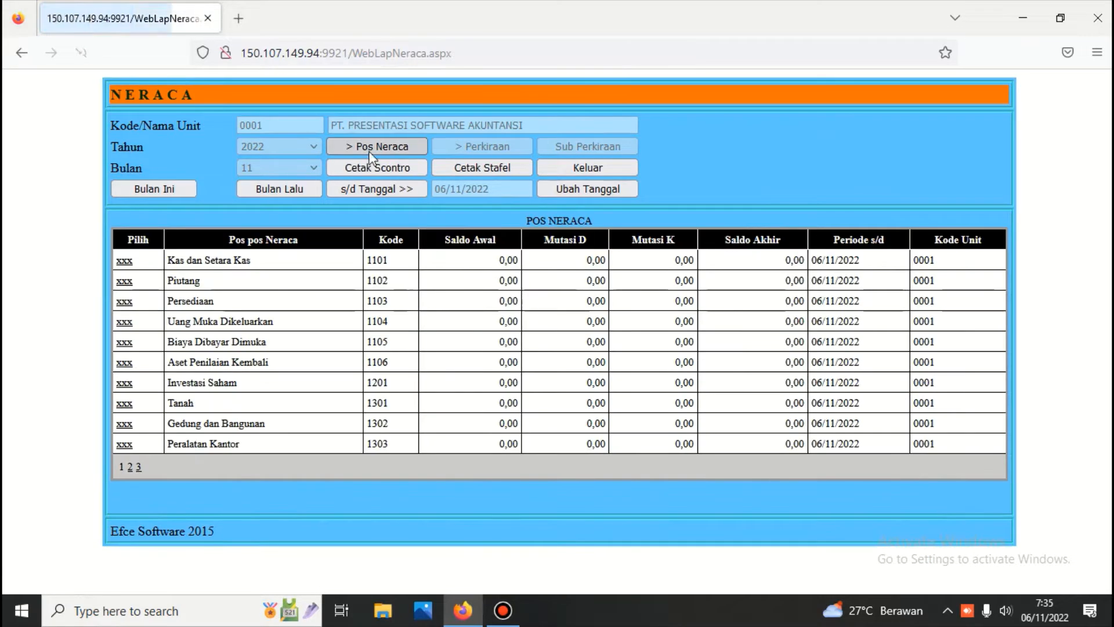
{"action": "left_click", "coordinate": [368, 169]}
{"action": "scroll", "coordinate": [247, 268], "scroll_direction": "down", "scroll_amount": 3}
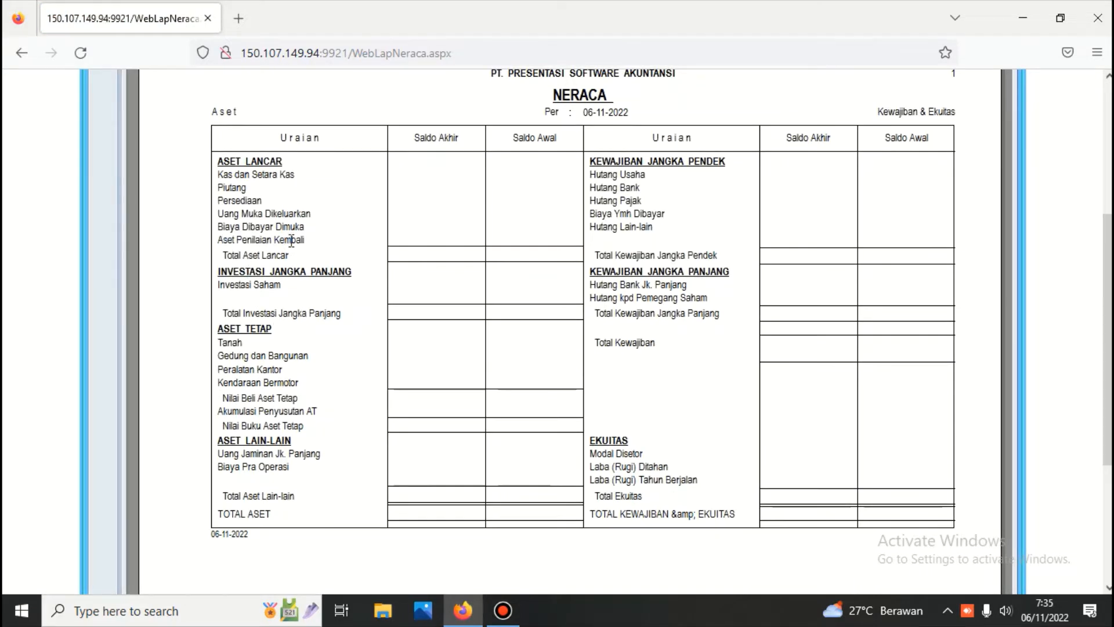
{"action": "scroll", "coordinate": [292, 240], "scroll_direction": "up", "scroll_amount": 4}
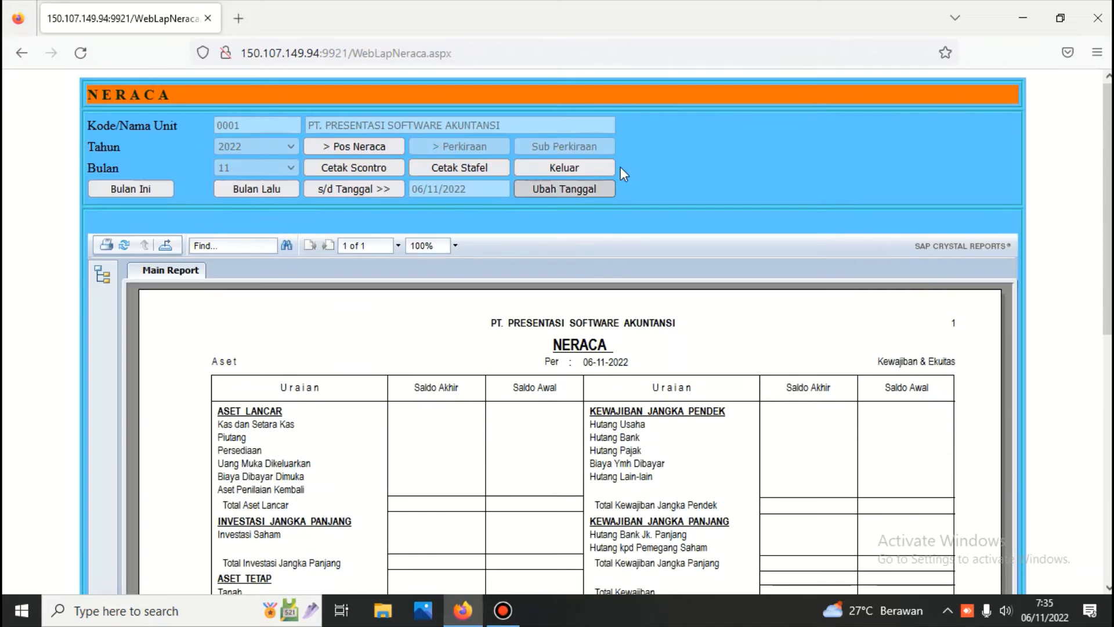
{"action": "left_click", "coordinate": [586, 165]}
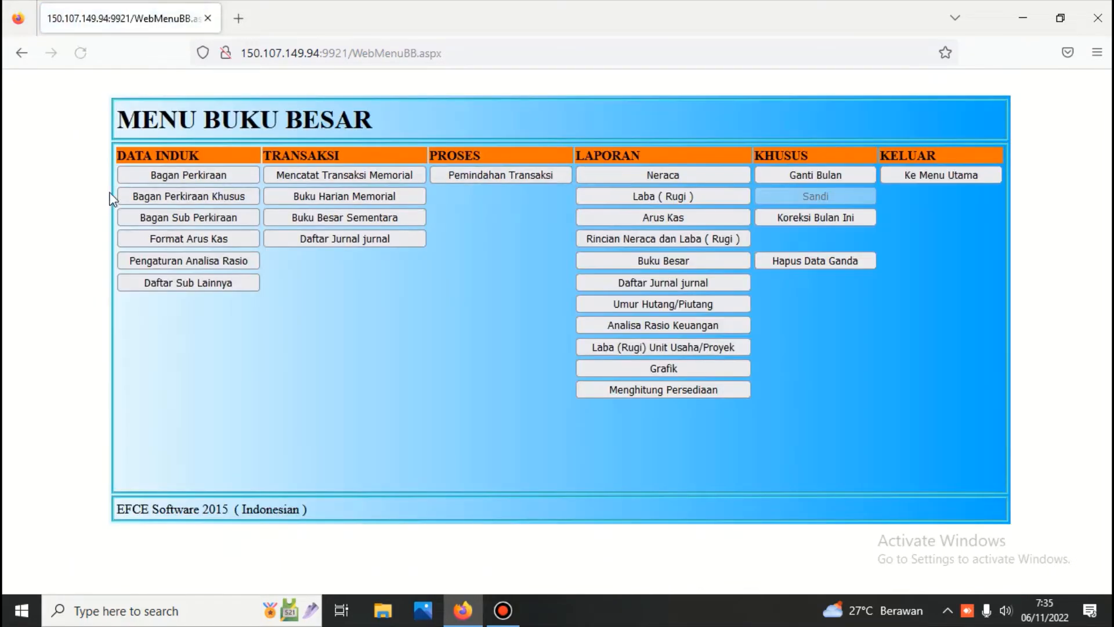
Step: Delete group 06 Aset Penilaian Kembali, then attempt deleting group 01 Kas dan Setara Kas
{"action": "left_click", "coordinate": [186, 176]}
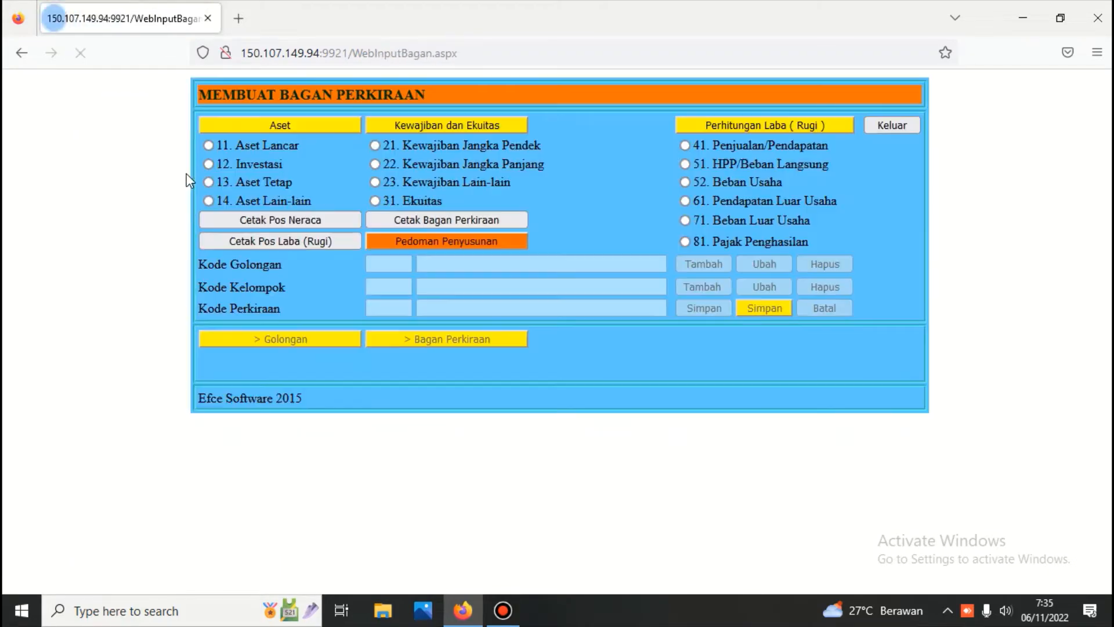
{"action": "left_click", "coordinate": [208, 145]}
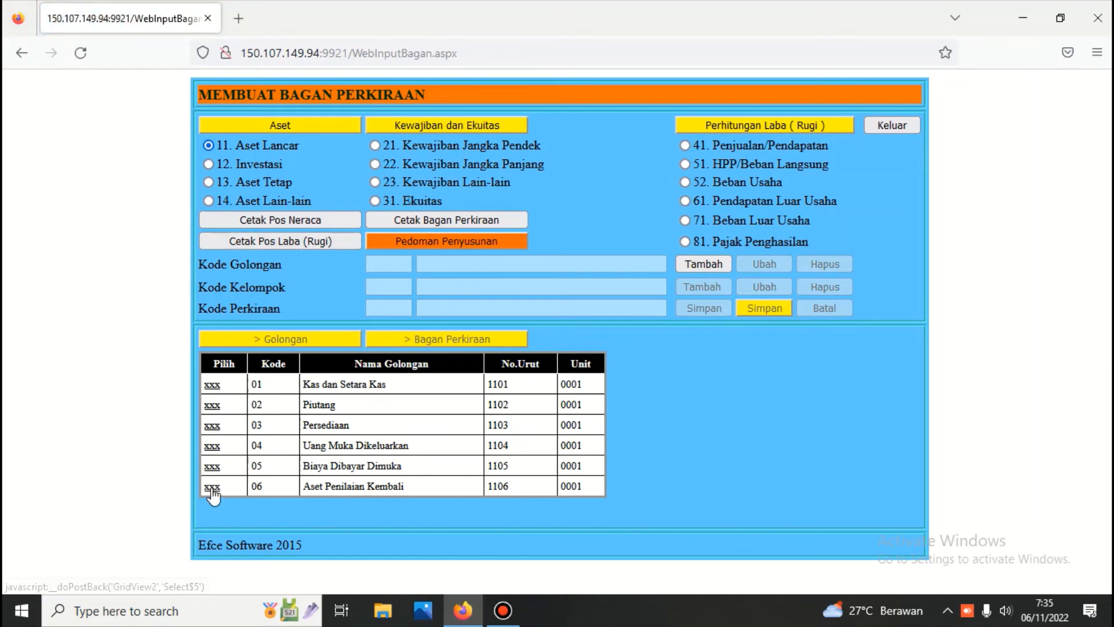
{"action": "left_click", "coordinate": [212, 487]}
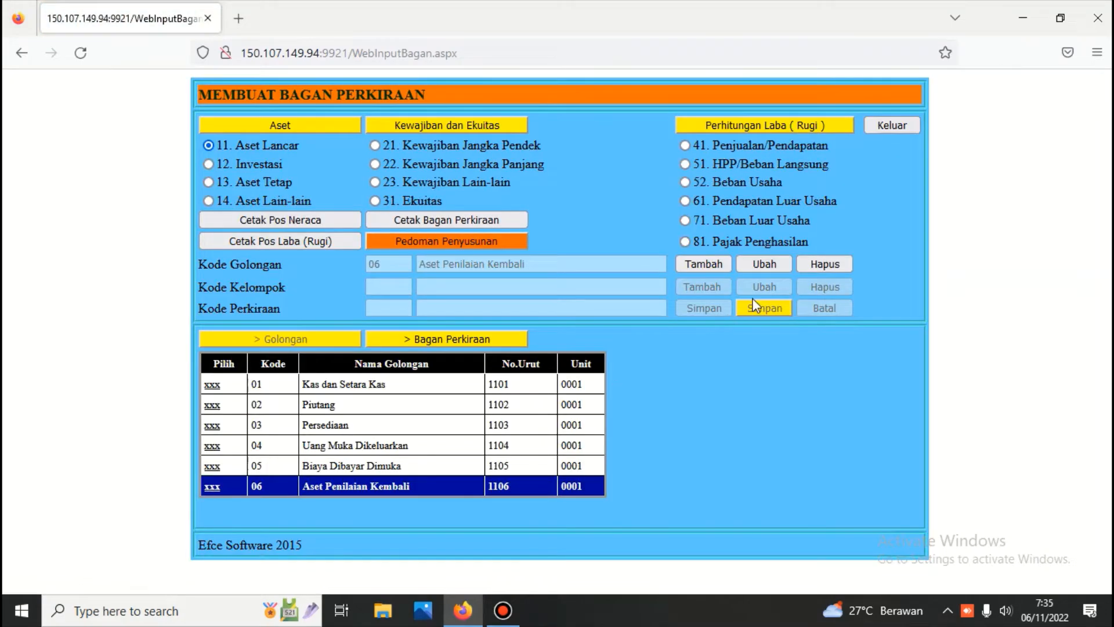
{"action": "left_click", "coordinate": [824, 266]}
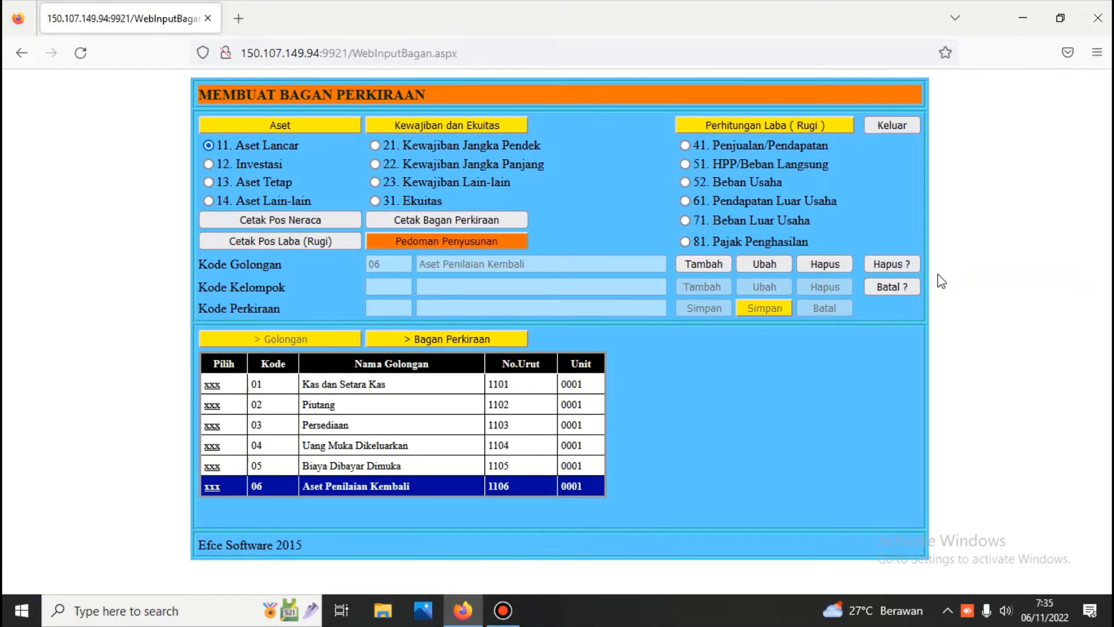
{"action": "left_click", "coordinate": [893, 261]}
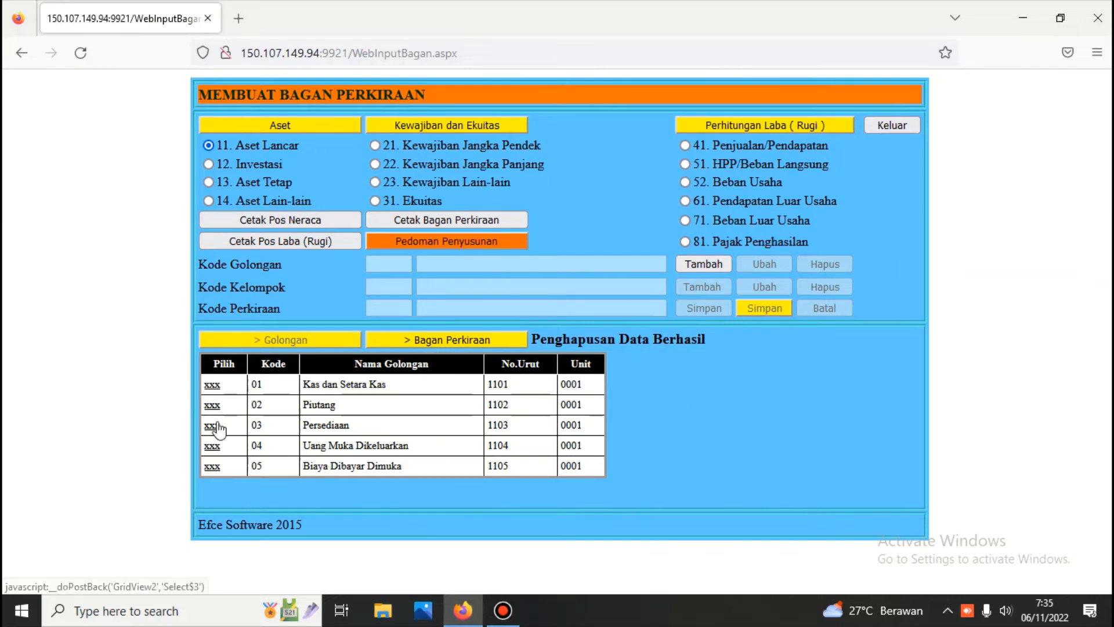
{"action": "left_click", "coordinate": [212, 387]}
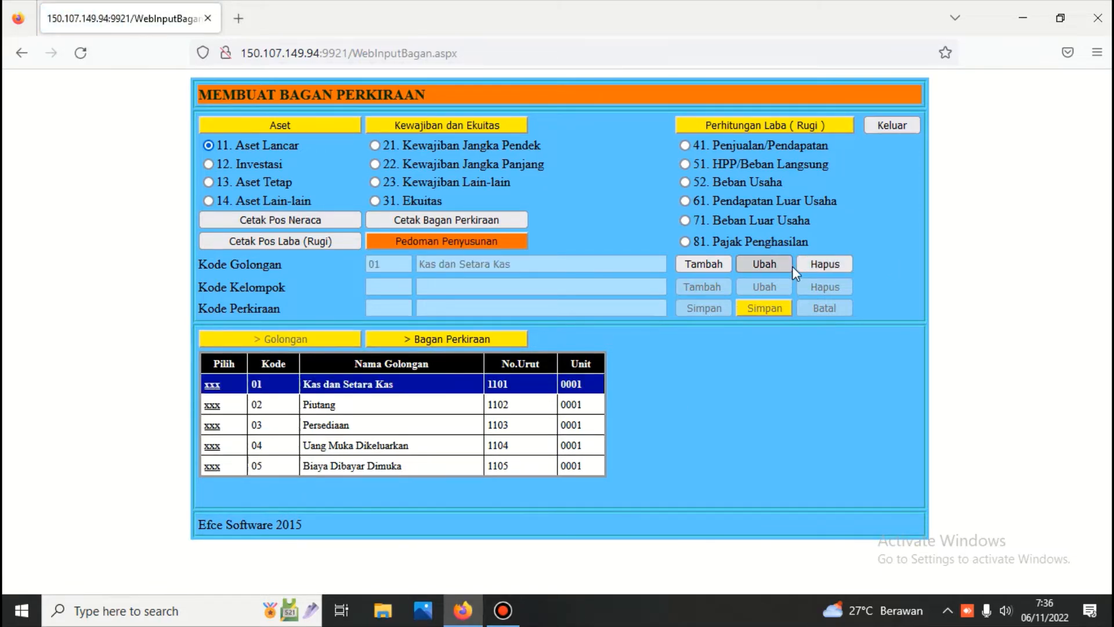
{"action": "left_click", "coordinate": [813, 263]}
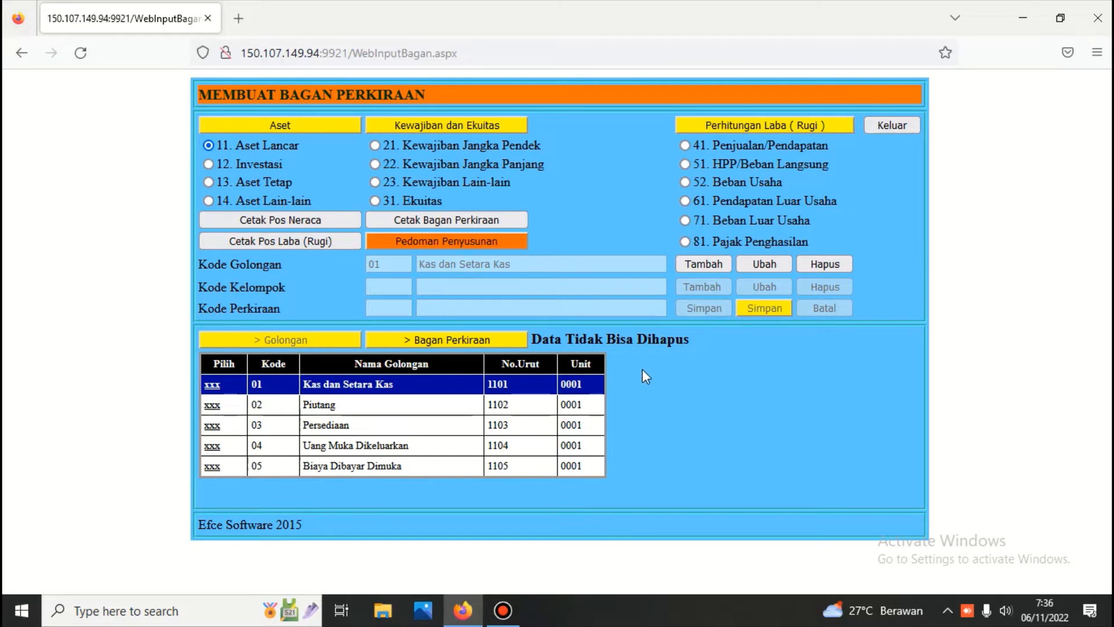
Step: Print the Neraca group listing via Cetak Pos Neraca and scroll through it
{"action": "left_click", "coordinate": [310, 221]}
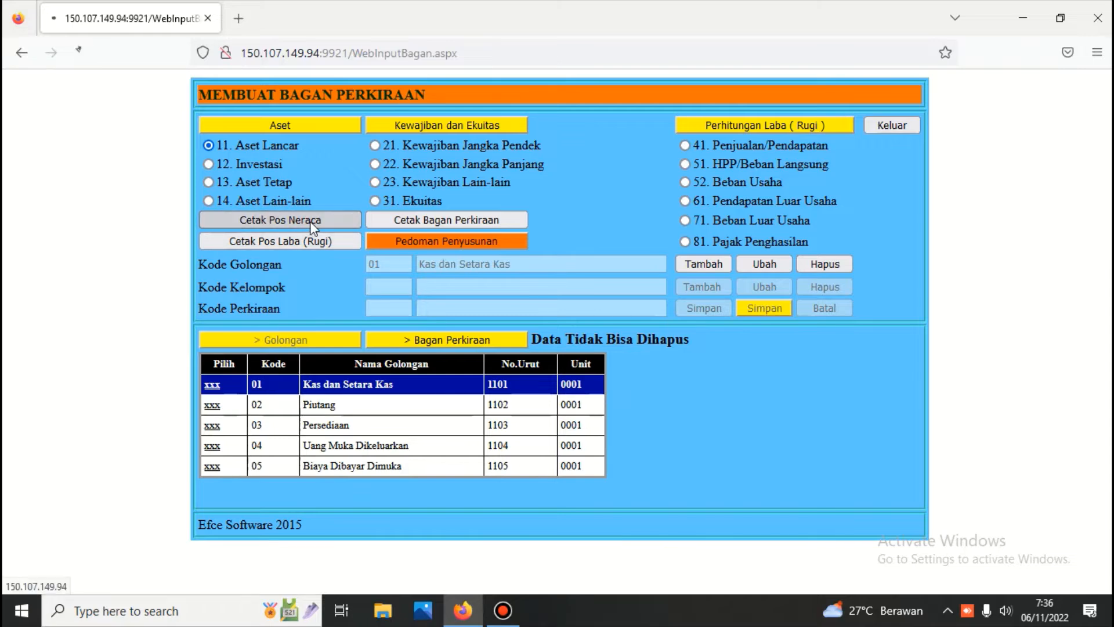
{"action": "scroll", "coordinate": [361, 291], "scroll_direction": "down", "scroll_amount": 5}
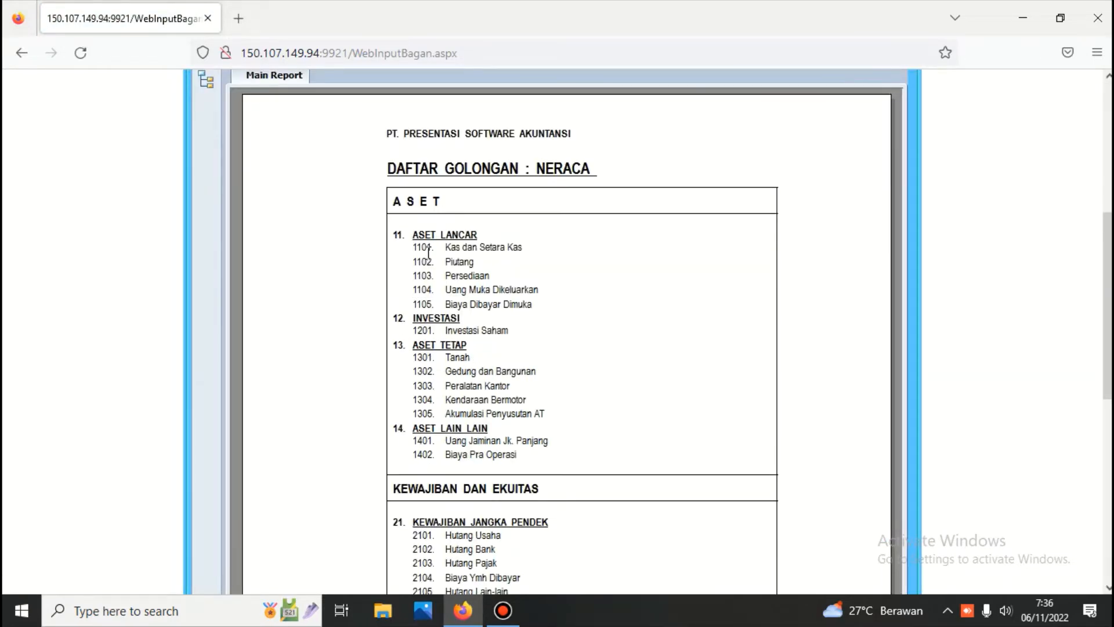
{"action": "scroll", "coordinate": [428, 256], "scroll_direction": "down", "scroll_amount": 3}
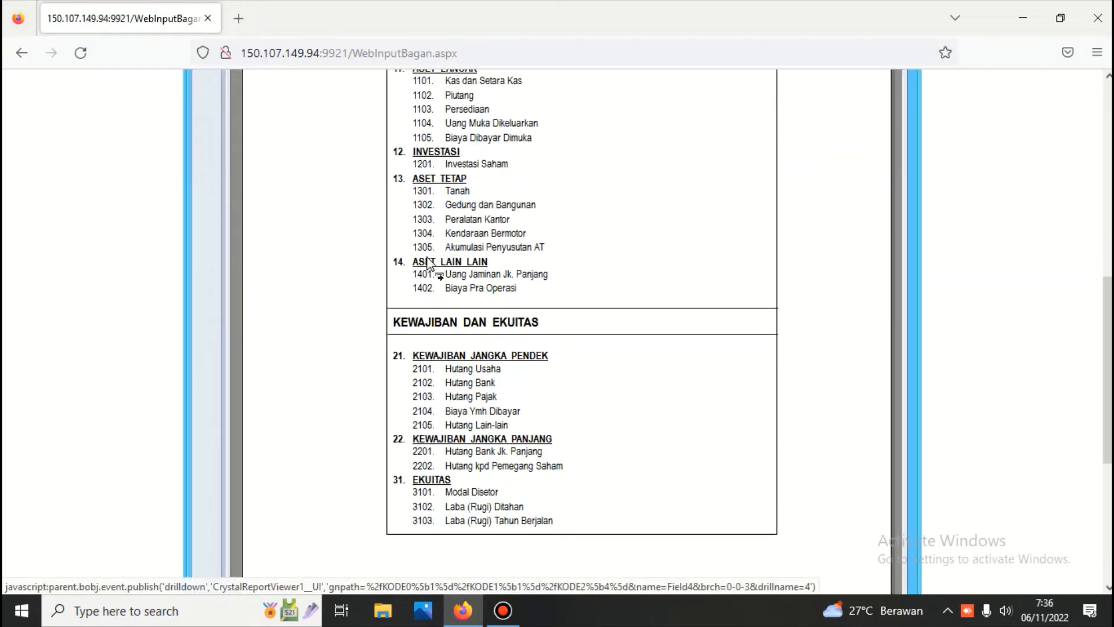
{"action": "scroll", "coordinate": [428, 264], "scroll_direction": "up", "scroll_amount": 6}
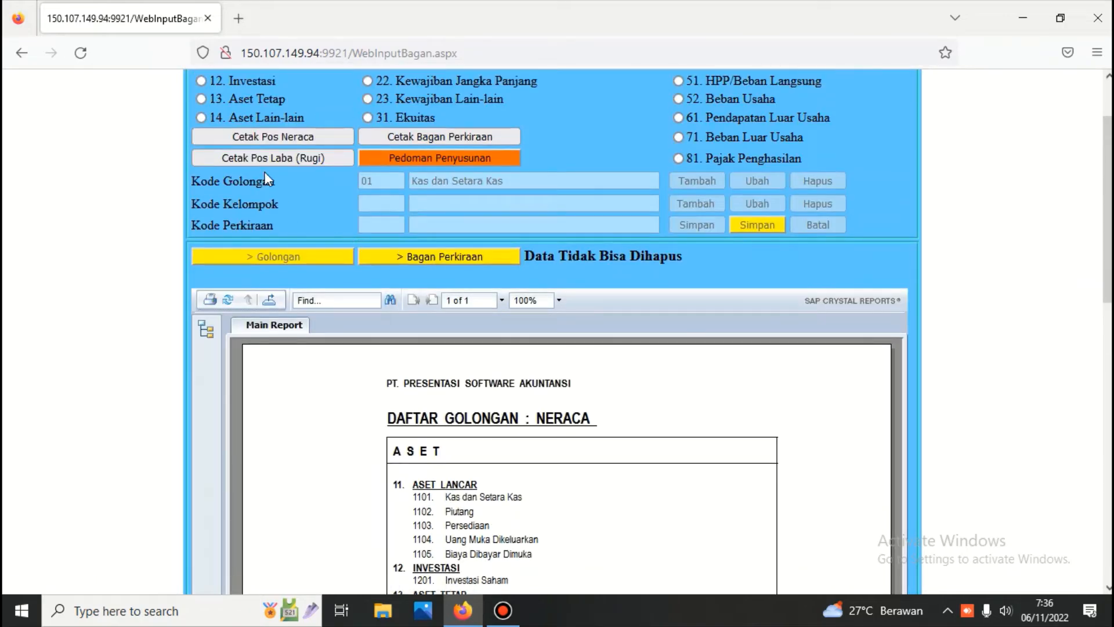
Step: Print the Pos Laba (Rugi) group listing and scroll through it
{"action": "left_click", "coordinate": [264, 162]}
{"action": "scroll", "coordinate": [264, 165], "scroll_direction": "down", "scroll_amount": 2}
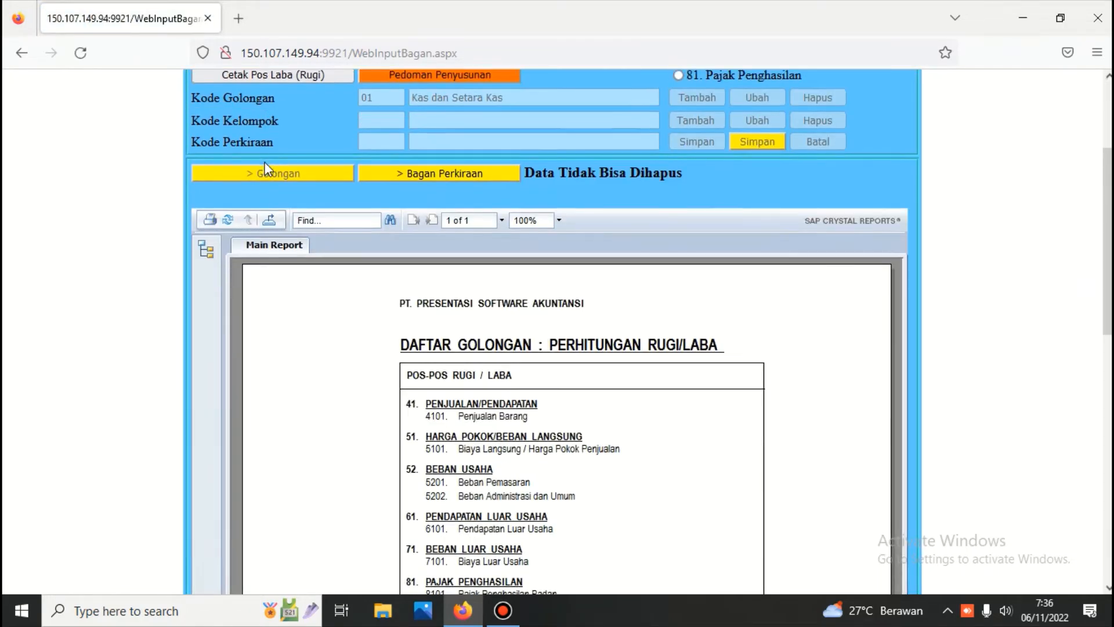
{"action": "scroll", "coordinate": [264, 163], "scroll_direction": "down", "scroll_amount": 3}
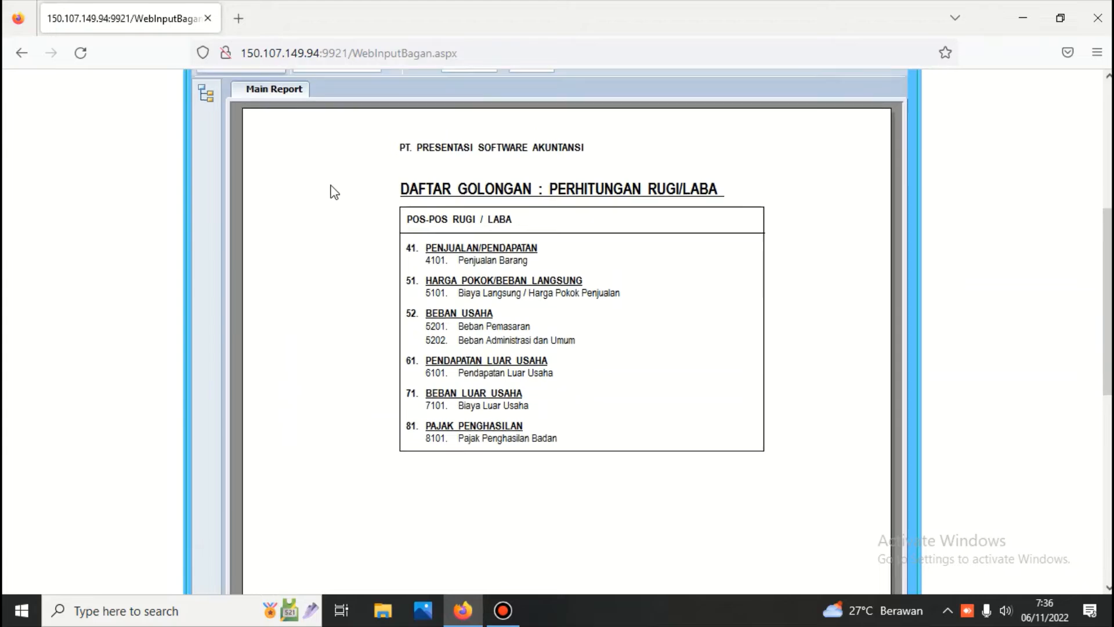
{"action": "scroll", "coordinate": [332, 190], "scroll_direction": "up", "scroll_amount": 5}
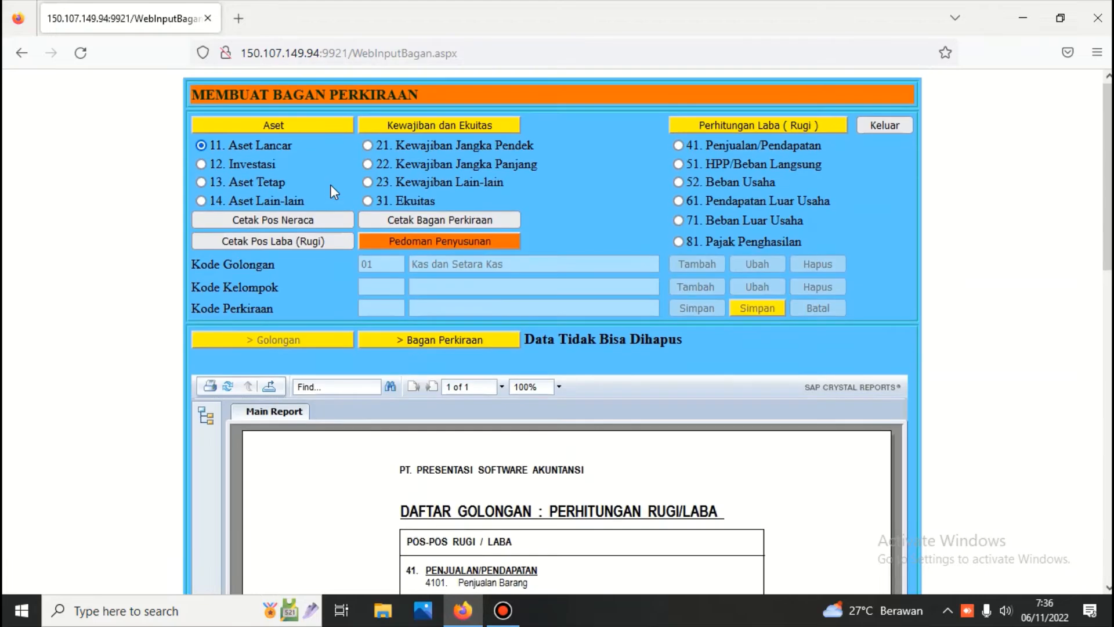
Step: Print the full Daftar Bagan Perkiraan report and scroll through all accounts
{"action": "left_click", "coordinate": [451, 221]}
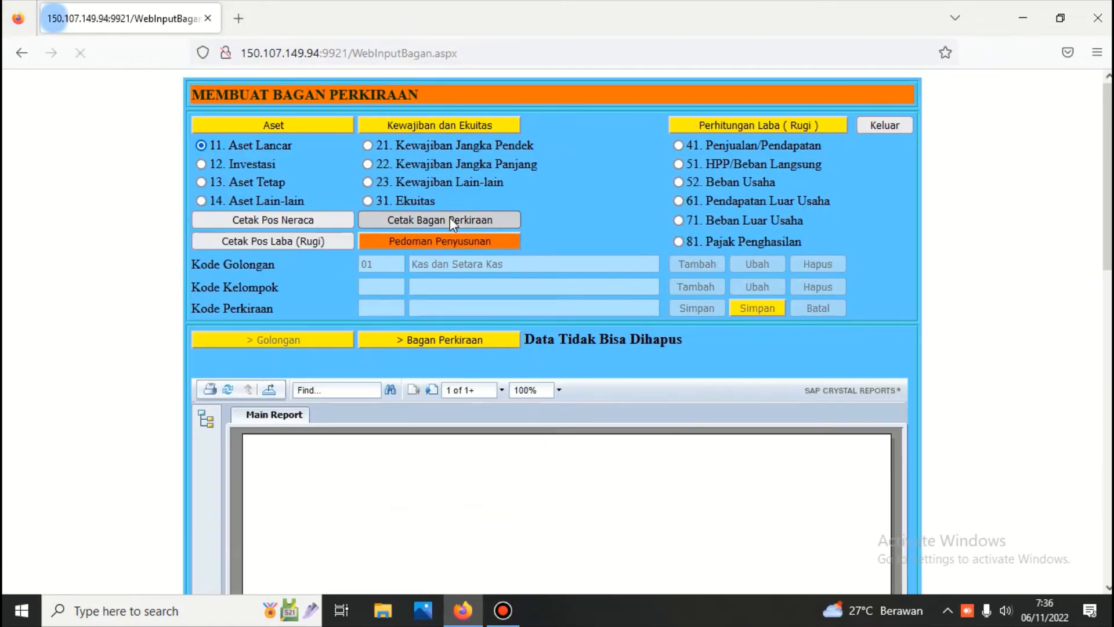
{"action": "scroll", "coordinate": [451, 220], "scroll_direction": "down", "scroll_amount": 3}
{"action": "scroll", "coordinate": [451, 218], "scroll_direction": "down", "scroll_amount": 5}
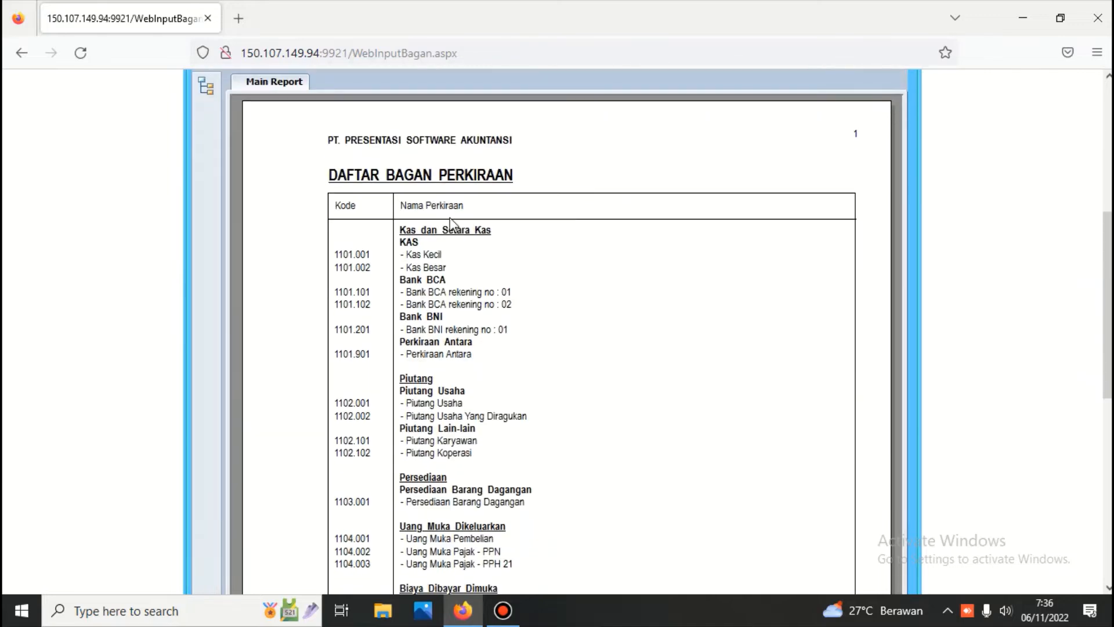
{"action": "scroll", "coordinate": [451, 219], "scroll_direction": "down", "scroll_amount": 6}
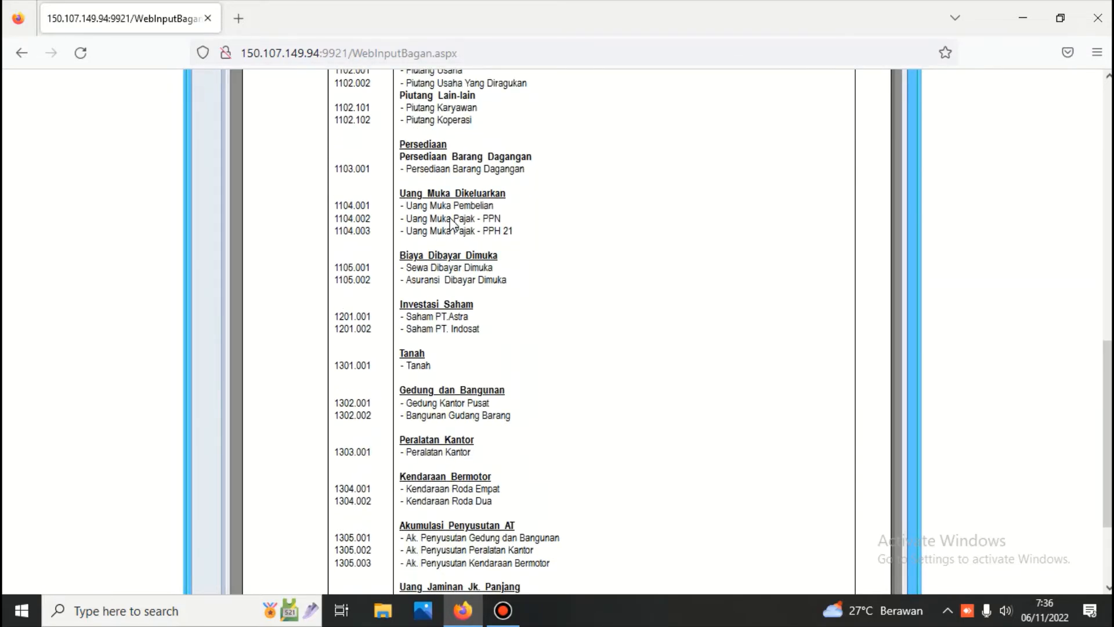
{"action": "scroll", "coordinate": [450, 218], "scroll_direction": "up", "scroll_amount": 12}
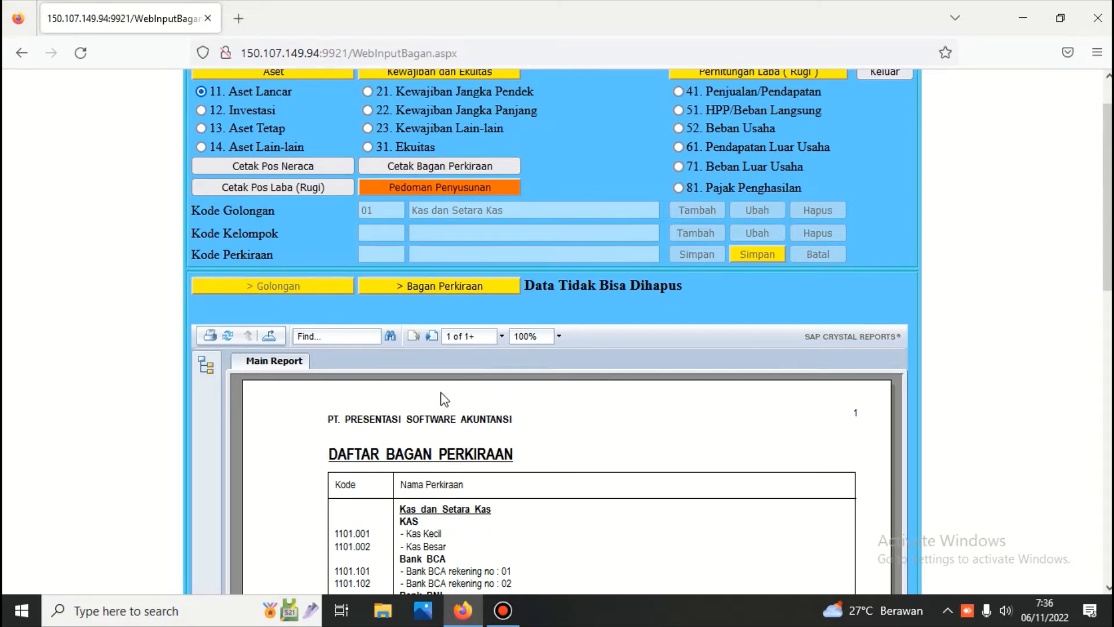
{"action": "scroll", "coordinate": [443, 394], "scroll_direction": "down", "scroll_amount": 3}
{"action": "scroll", "coordinate": [443, 395], "scroll_direction": "down", "scroll_amount": 7}
{"action": "scroll", "coordinate": [442, 395], "scroll_direction": "up", "scroll_amount": 8}
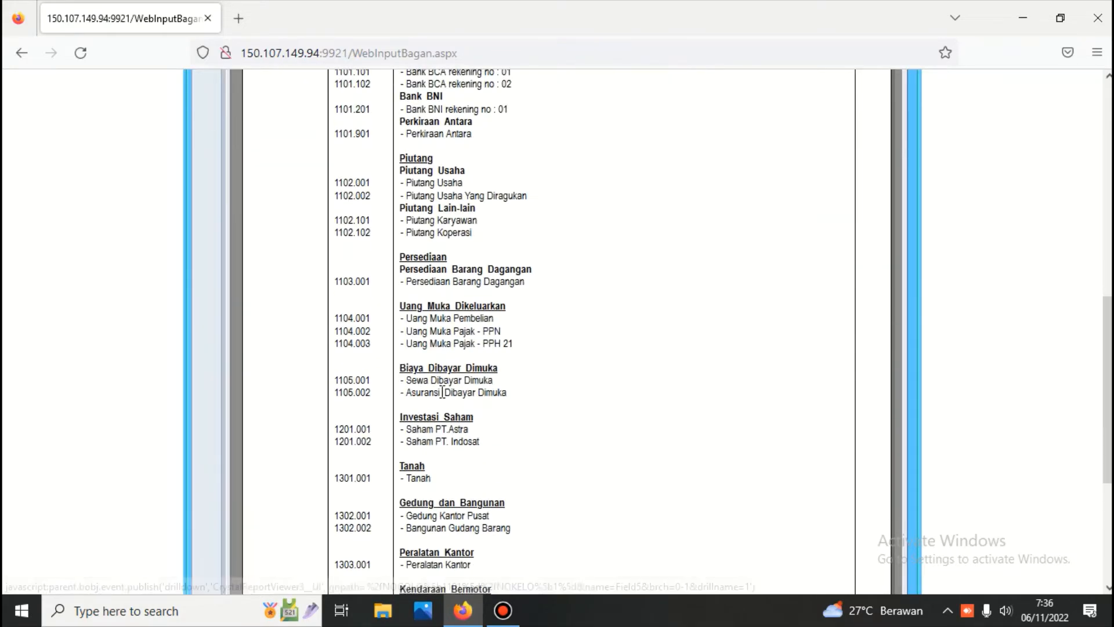
Step: Export the DAFTAR BAGAN PERKIRAAN report as a PDF file with all pages
{"action": "left_click", "coordinate": [268, 253]}
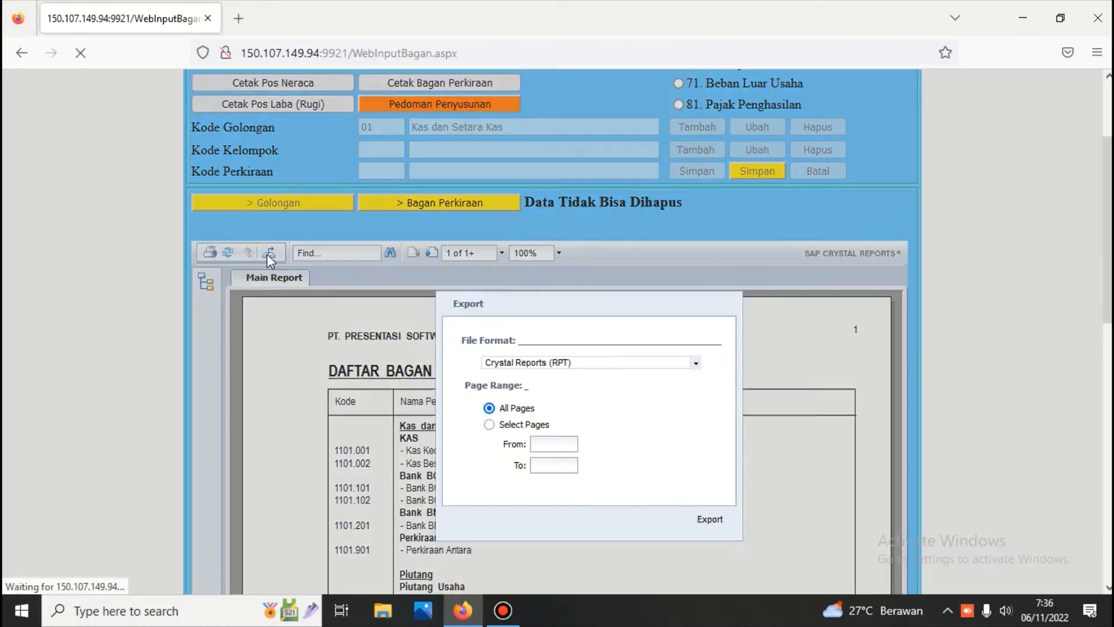
{"action": "left_click", "coordinate": [695, 362]}
{"action": "left_click", "coordinate": [595, 400]}
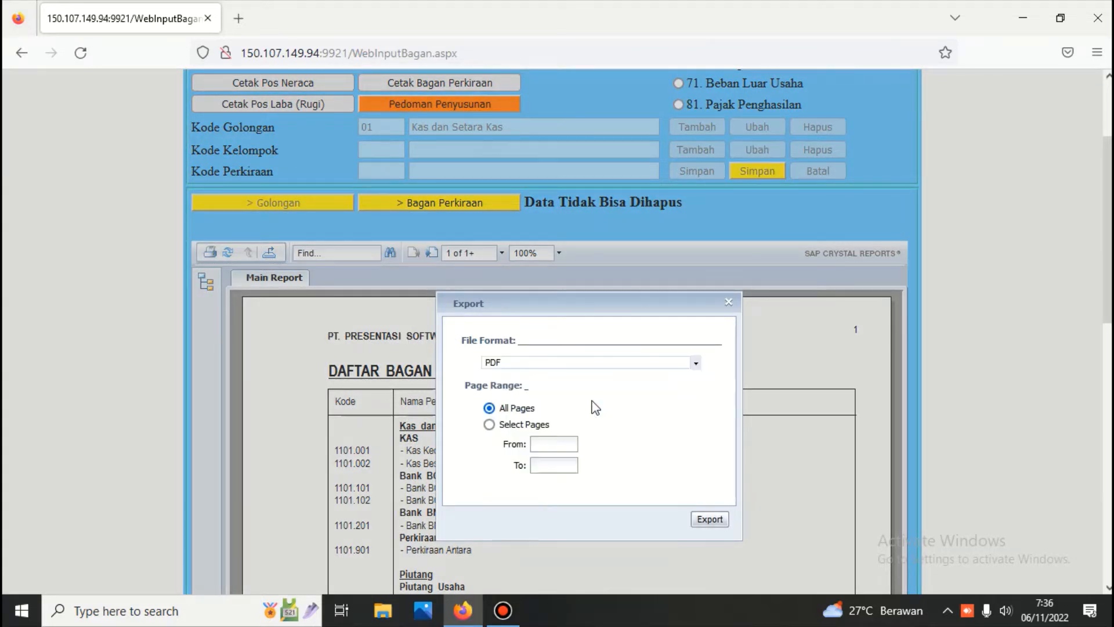
{"action": "left_click", "coordinate": [710, 518]}
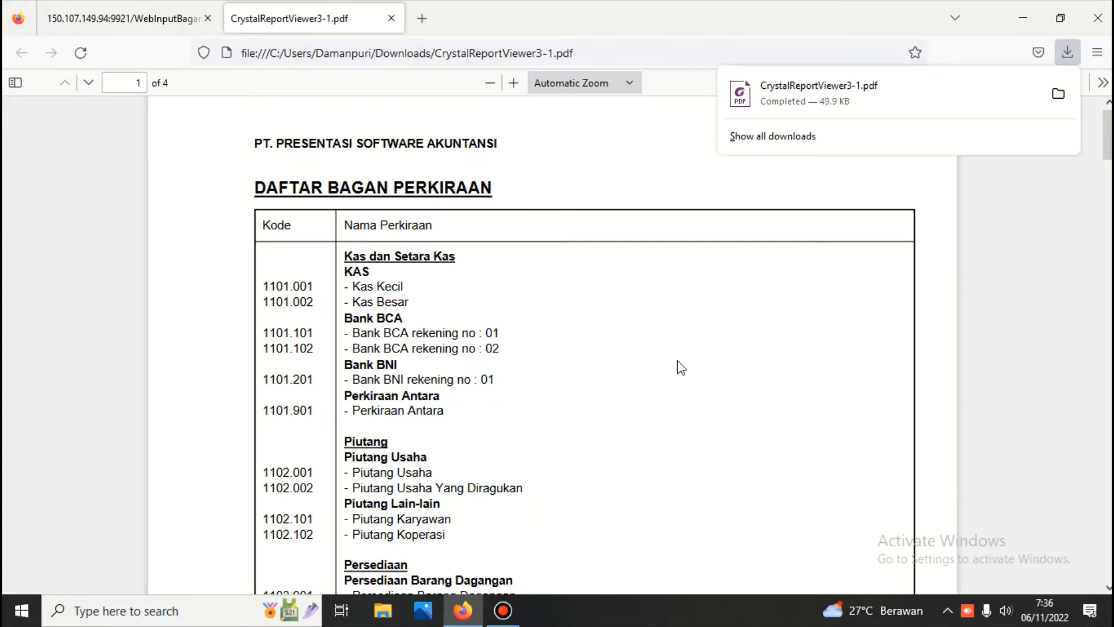
Step: Dismiss the download notice and review all four pages of CrystalReportViewer3-1.pdf
{"action": "left_click", "coordinate": [1025, 301]}
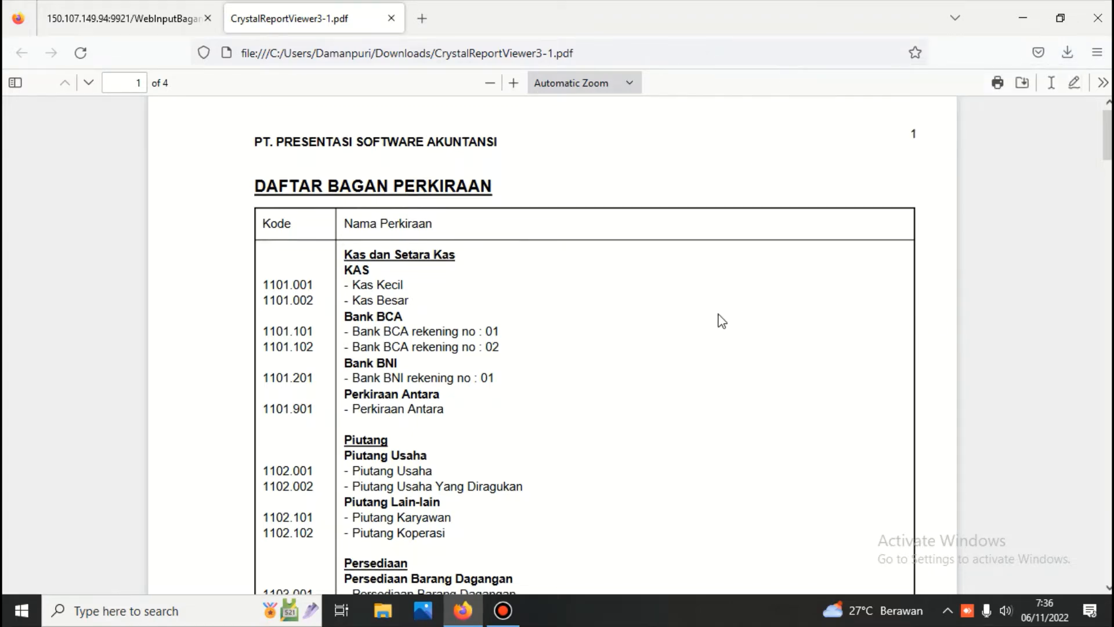
{"action": "scroll", "coordinate": [721, 320], "scroll_direction": "down", "scroll_amount": 10}
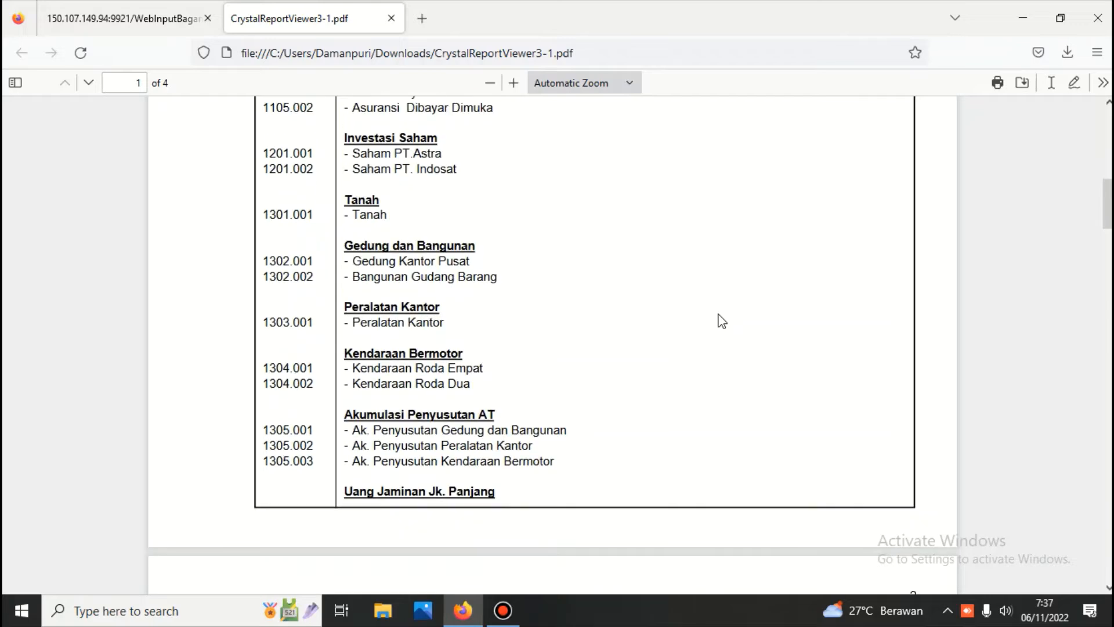
{"action": "scroll", "coordinate": [721, 321], "scroll_direction": "down", "scroll_amount": 10}
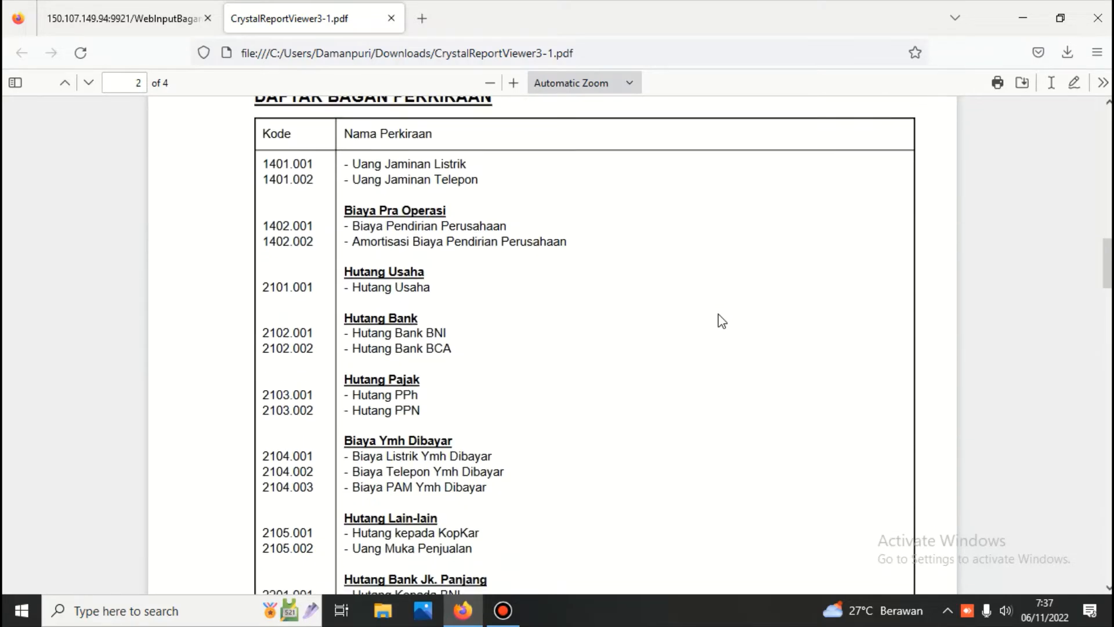
{"action": "scroll", "coordinate": [721, 321], "scroll_direction": "down", "scroll_amount": 8}
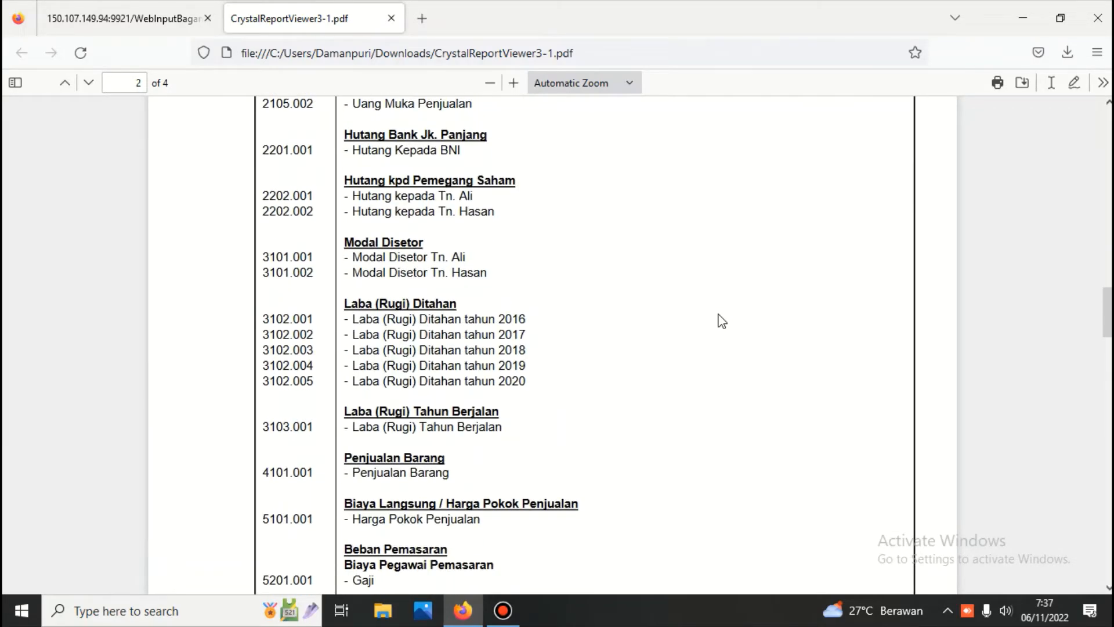
{"action": "scroll", "coordinate": [721, 321], "scroll_direction": "down", "scroll_amount": 5}
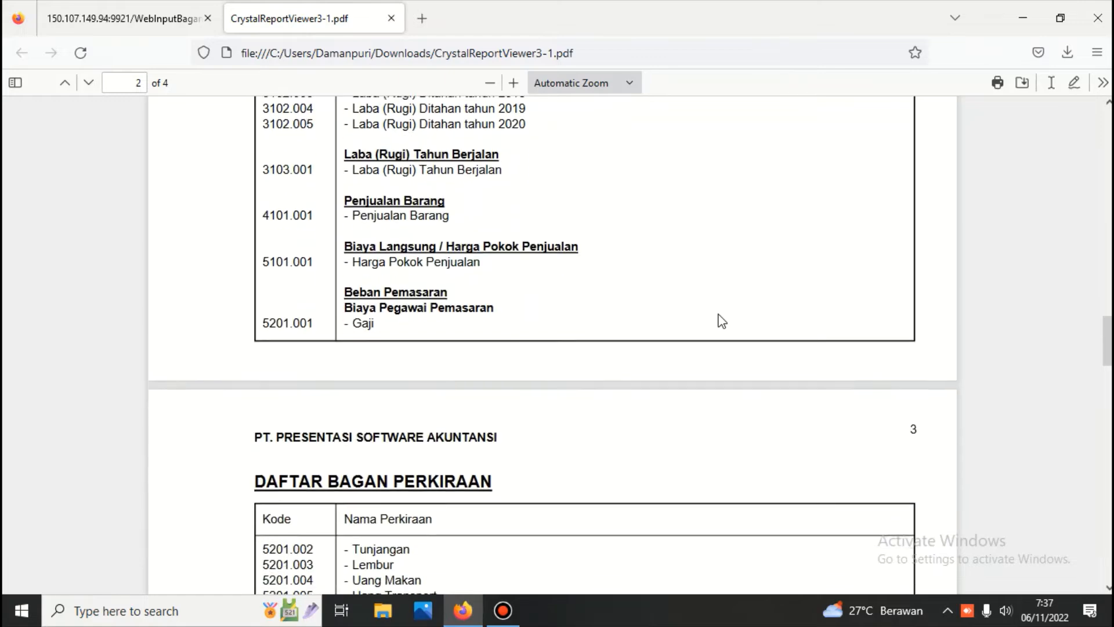
{"action": "scroll", "coordinate": [721, 321], "scroll_direction": "down", "scroll_amount": 6}
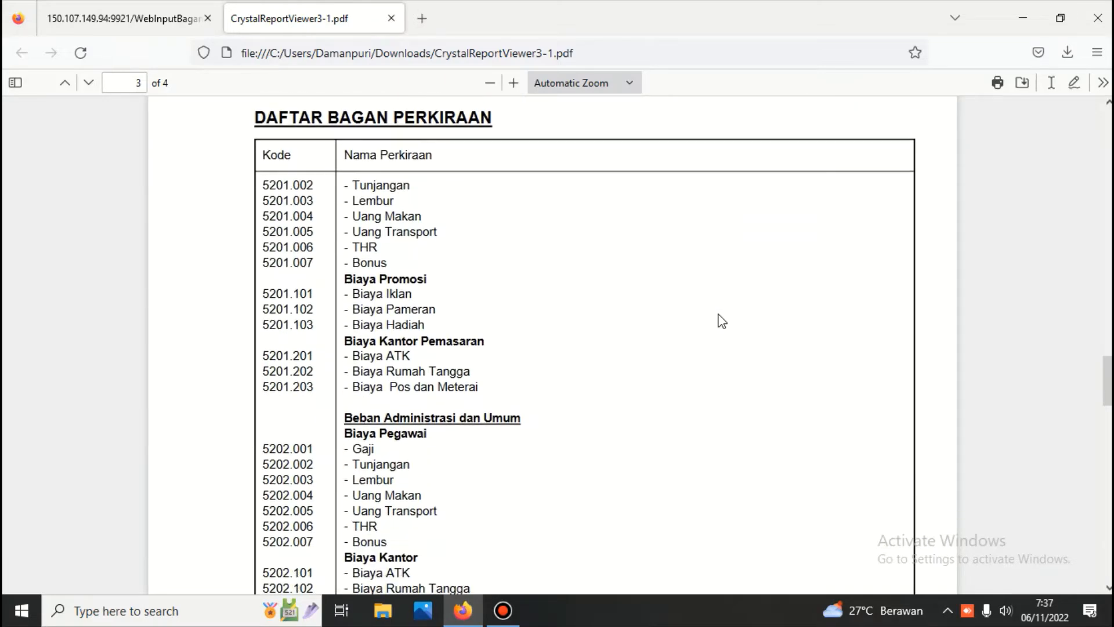
{"action": "scroll", "coordinate": [721, 321], "scroll_direction": "down", "scroll_amount": 7}
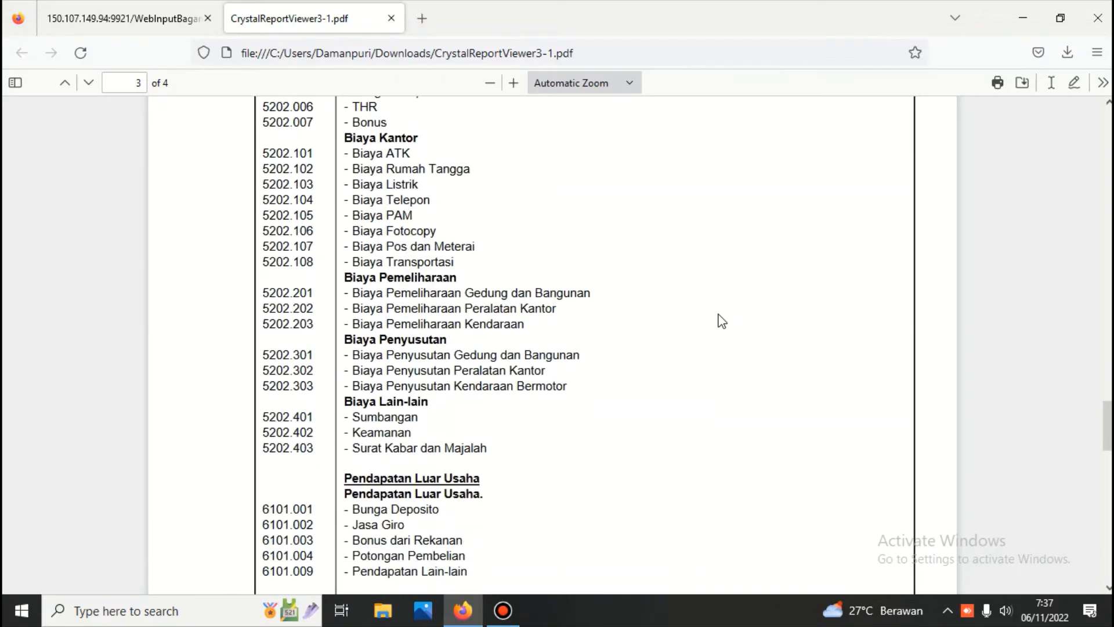
{"action": "scroll", "coordinate": [721, 321], "scroll_direction": "down", "scroll_amount": 7}
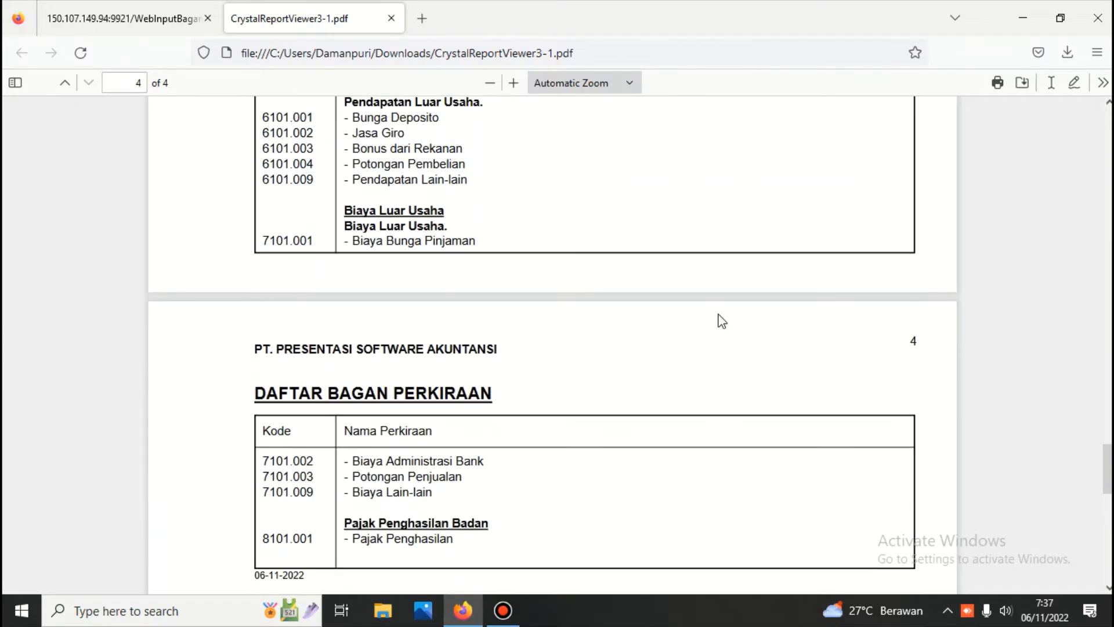
{"action": "scroll", "coordinate": [721, 321], "scroll_direction": "down", "scroll_amount": 3}
{"action": "scroll", "coordinate": [721, 320], "scroll_direction": "up", "scroll_amount": 9}
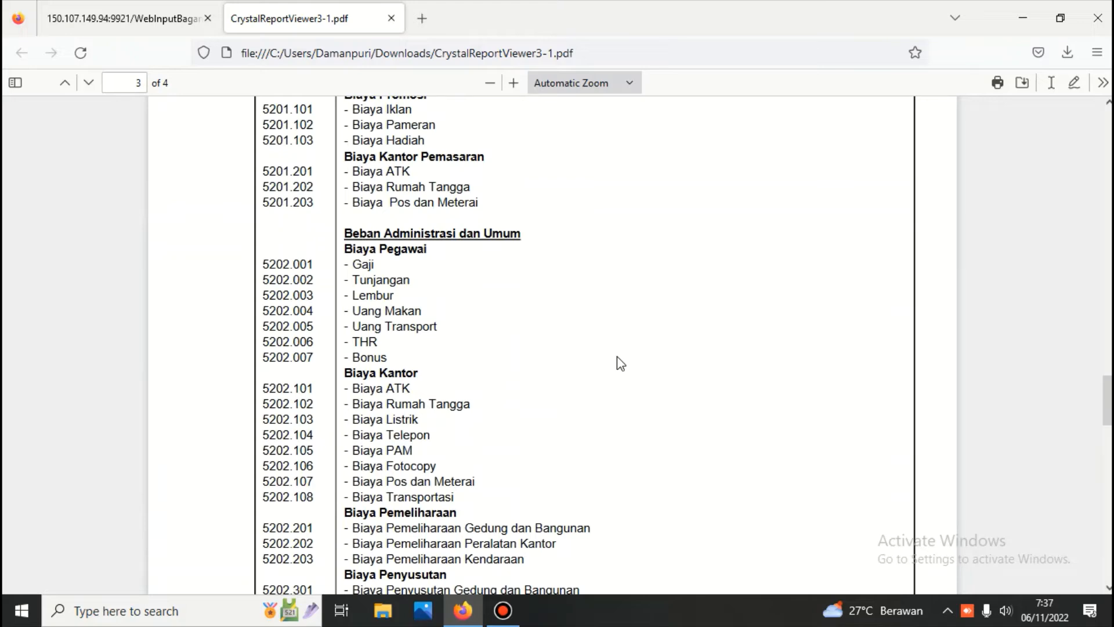
{"action": "scroll", "coordinate": [512, 397], "scroll_direction": "up", "scroll_amount": 20}
{"action": "scroll", "coordinate": [511, 400], "scroll_direction": "up", "scroll_amount": 15}
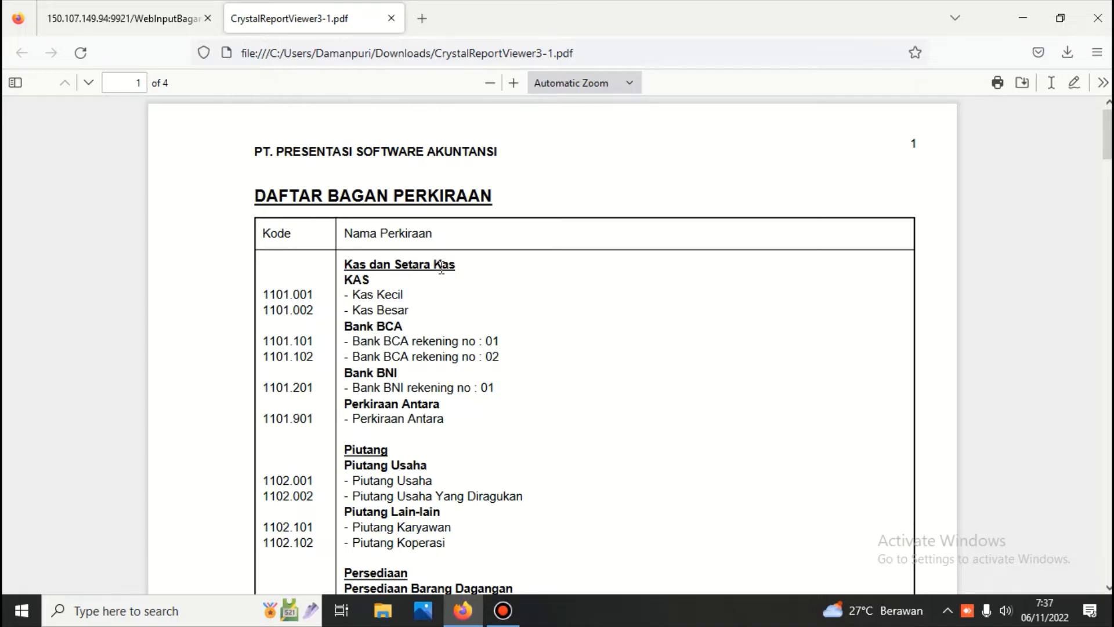
{"action": "scroll", "coordinate": [451, 326], "scroll_direction": "down", "scroll_amount": 3}
{"action": "scroll", "coordinate": [456, 440], "scroll_direction": "down", "scroll_amount": 4}
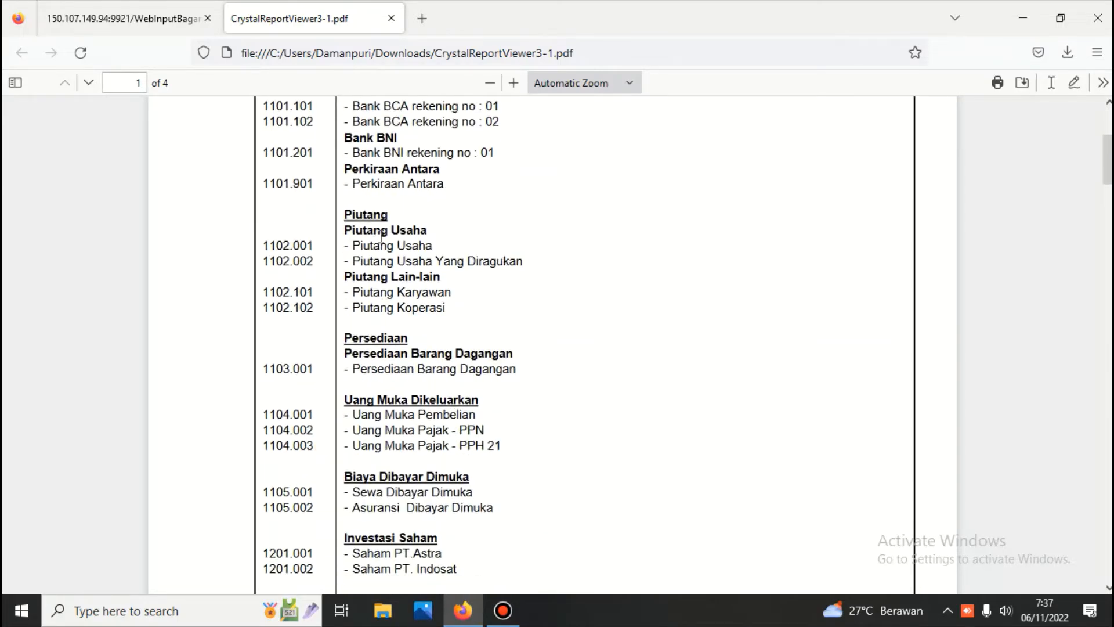
{"action": "scroll", "coordinate": [435, 335], "scroll_direction": "down", "scroll_amount": 5}
{"action": "scroll", "coordinate": [435, 335], "scroll_direction": "up", "scroll_amount": 11}
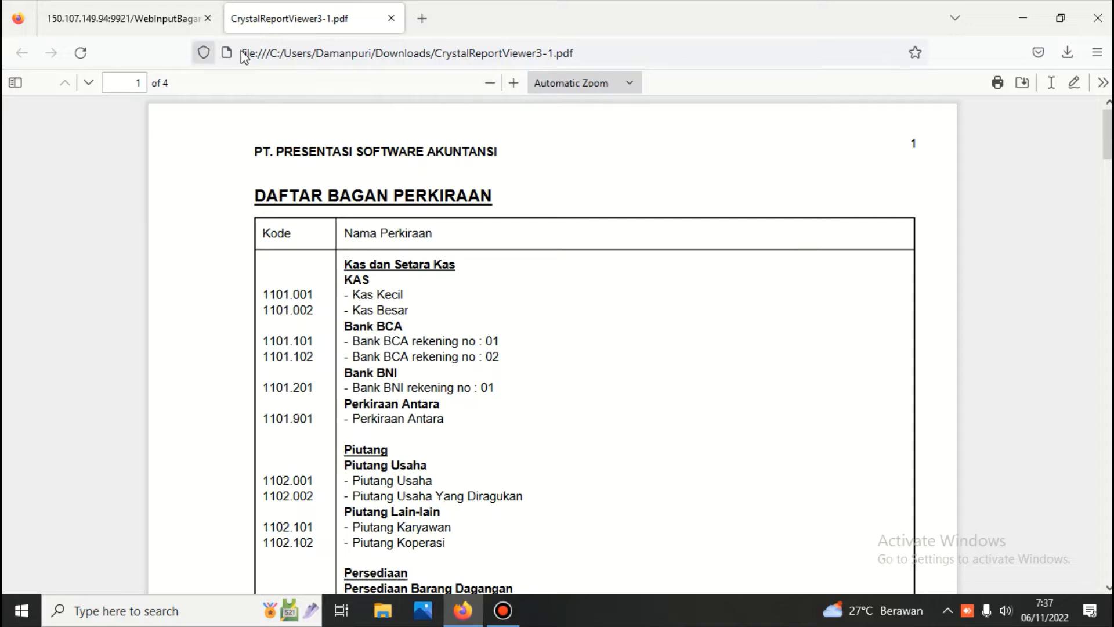
Step: Close the PDF and open the Bagan Perkiraan Khusus special-accounts form from the ledger menu
{"action": "left_click", "coordinate": [390, 18]}
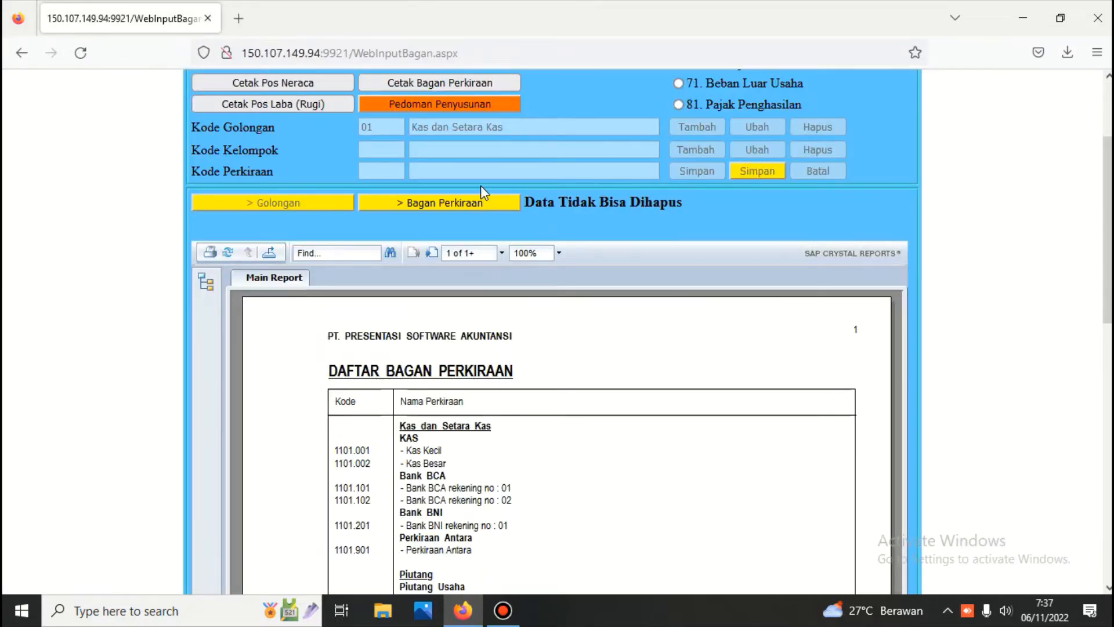
{"action": "scroll", "coordinate": [480, 185], "scroll_direction": "up", "scroll_amount": 2}
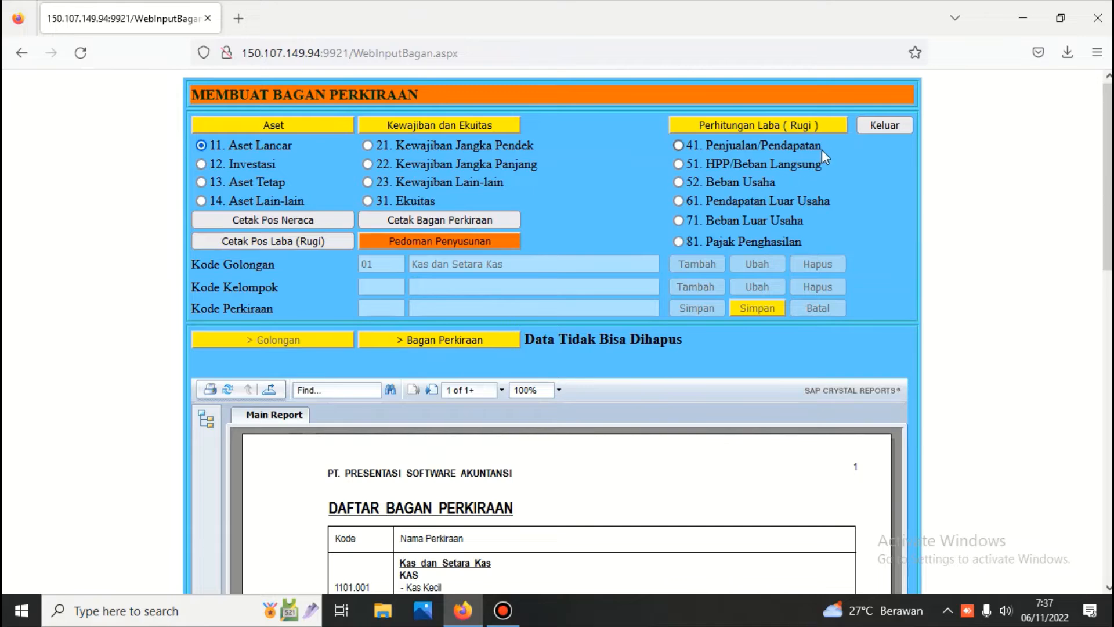
{"action": "left_click", "coordinate": [875, 125]}
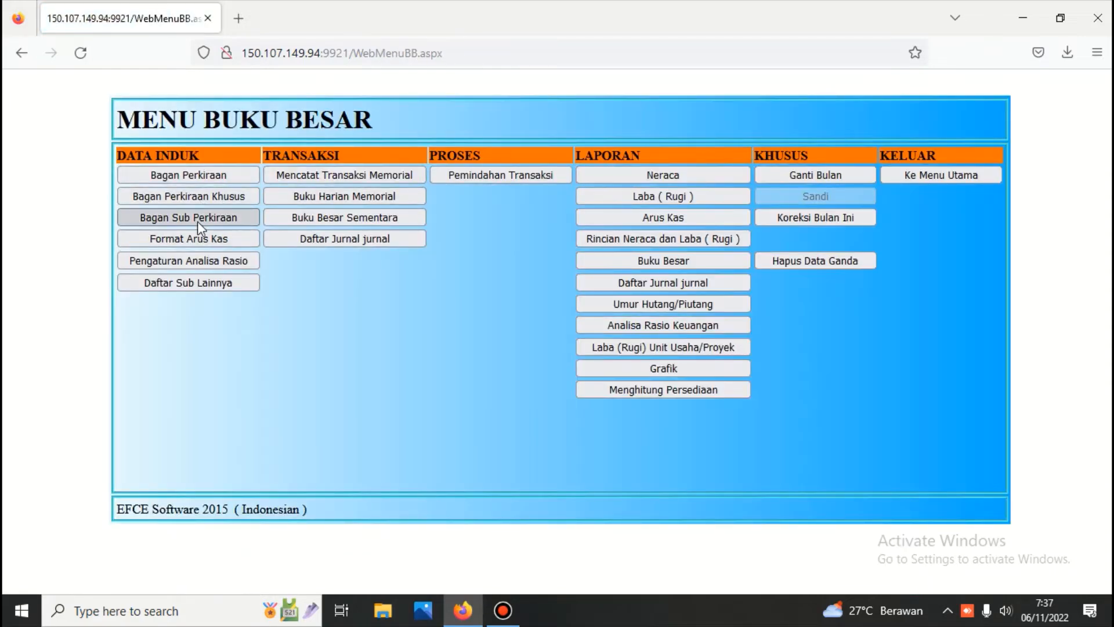
{"action": "left_click", "coordinate": [196, 220]}
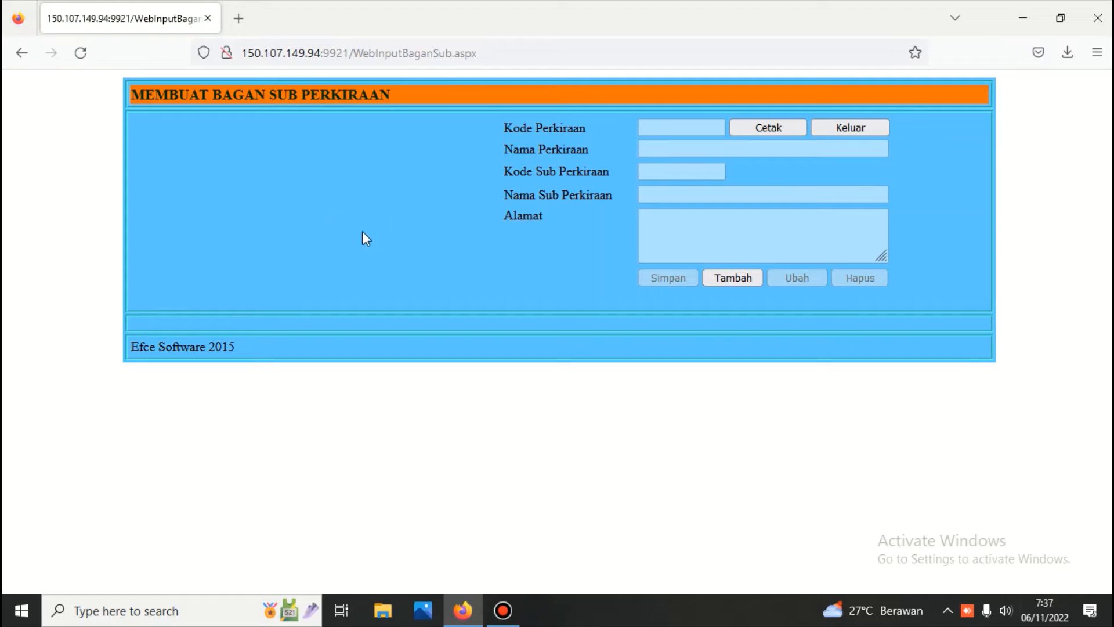
{"action": "left_click", "coordinate": [870, 126]}
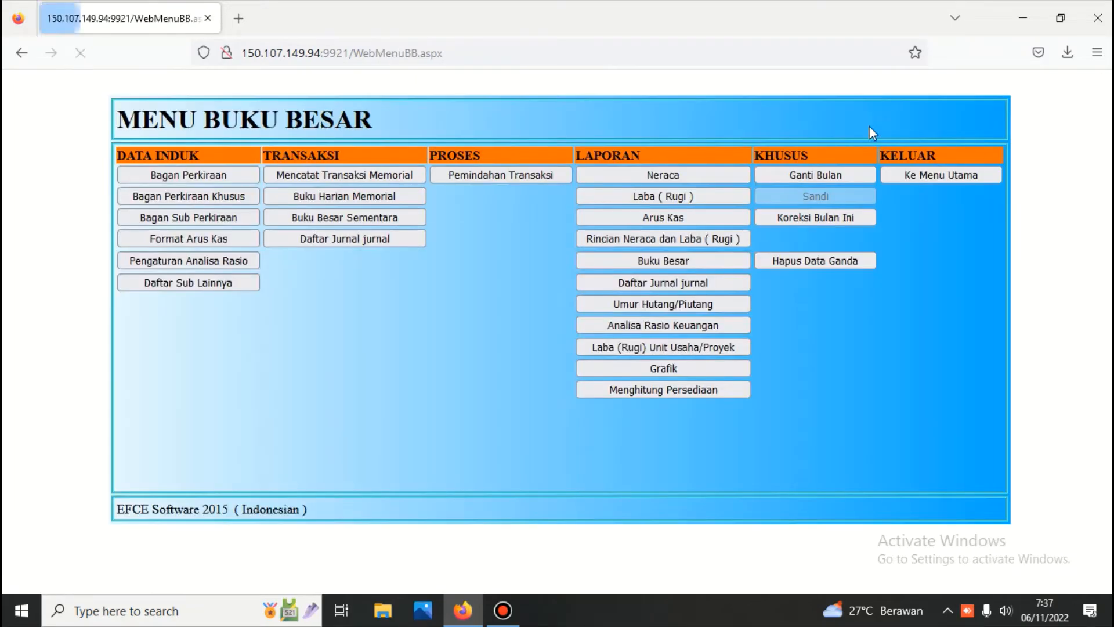
{"action": "left_click", "coordinate": [205, 197]}
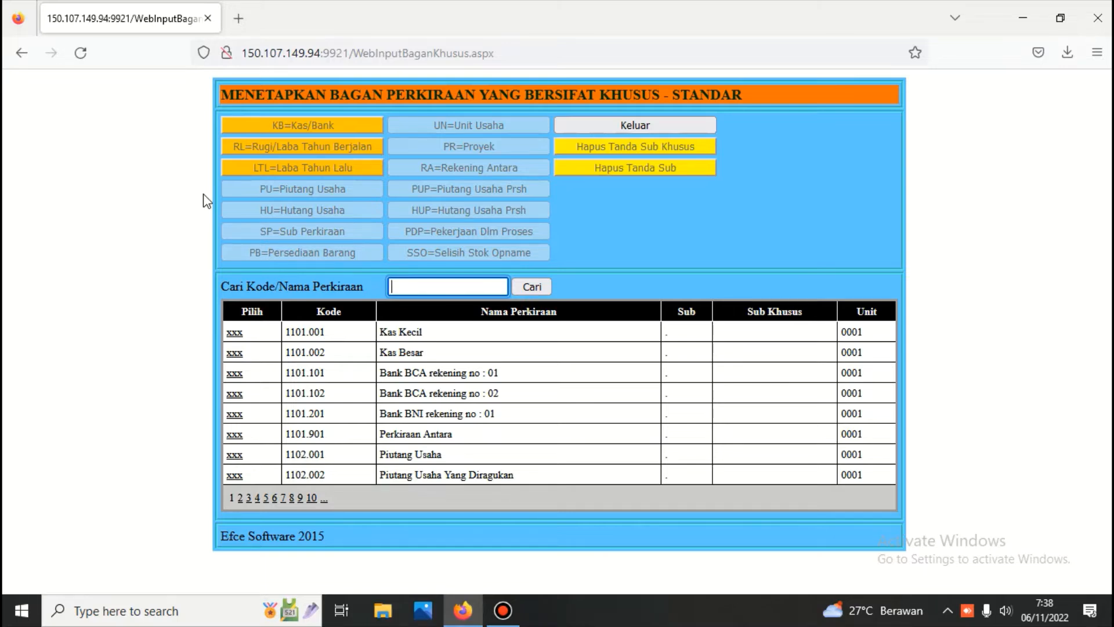
Step: Tag Kas Kecil, Kas Besar, and the three BCA/BNI bank accounts as KB
{"action": "left_click", "coordinate": [234, 333]}
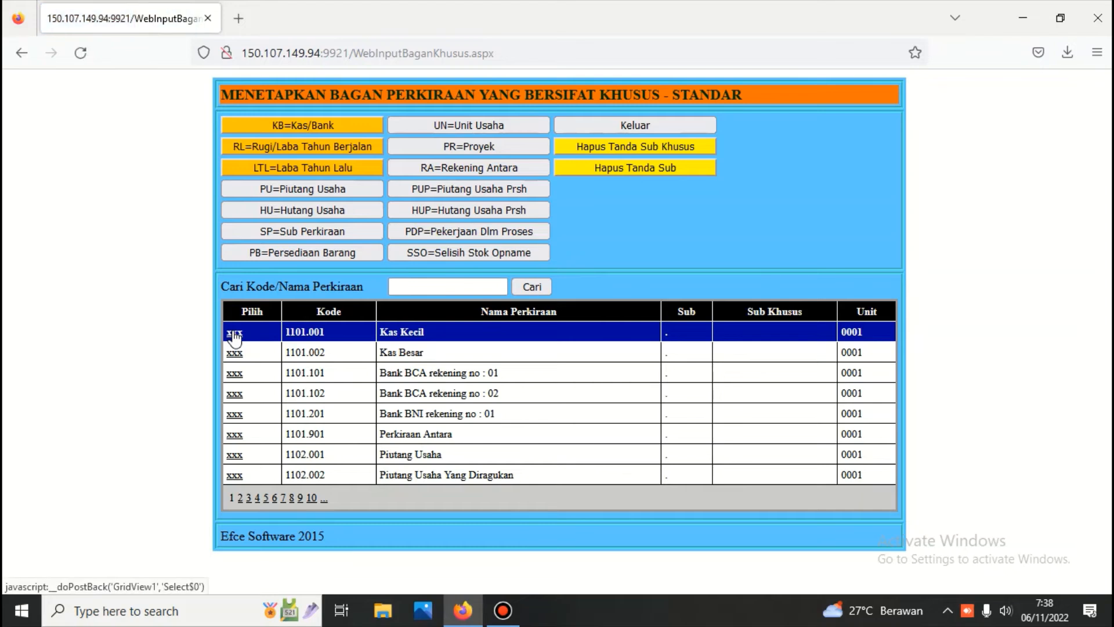
{"action": "left_click", "coordinate": [300, 127]}
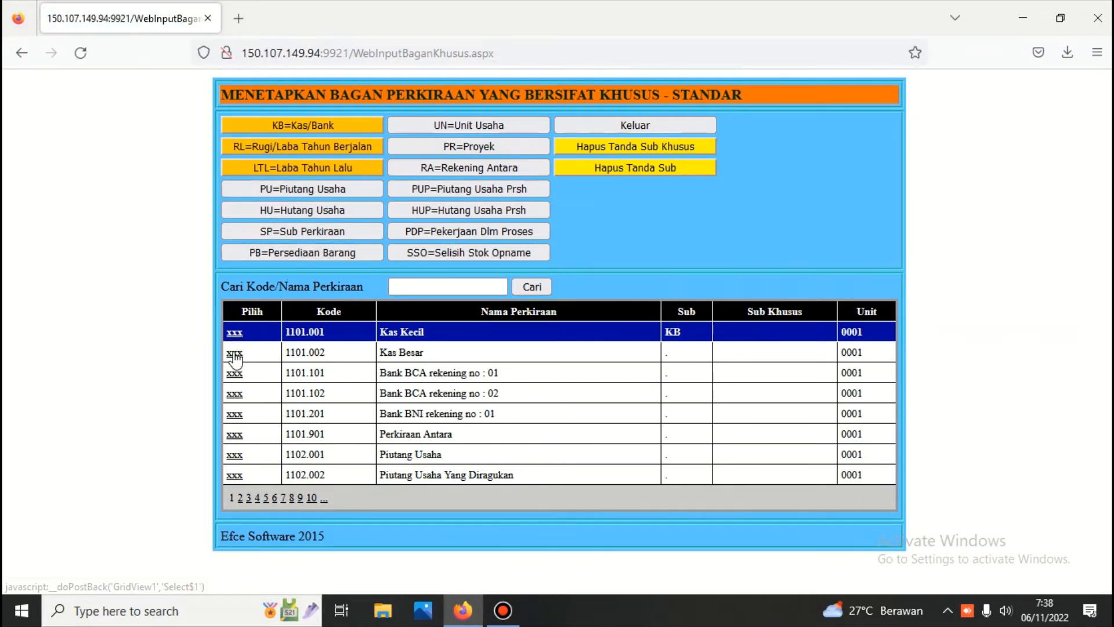
{"action": "left_click", "coordinate": [235, 354]}
{"action": "left_click", "coordinate": [301, 124]}
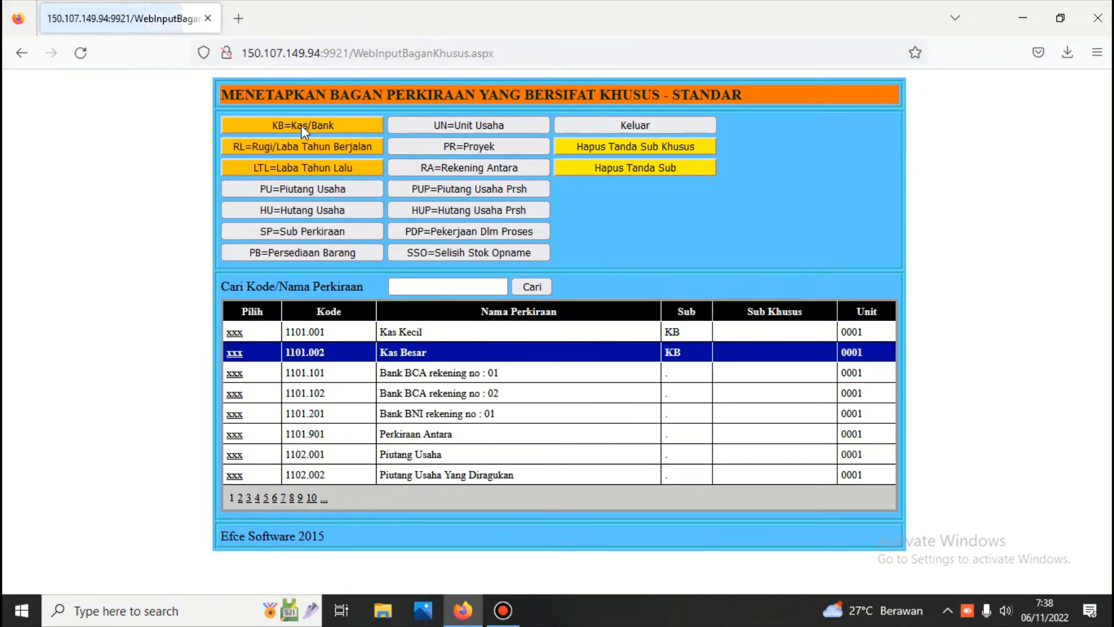
{"action": "left_click", "coordinate": [234, 374]}
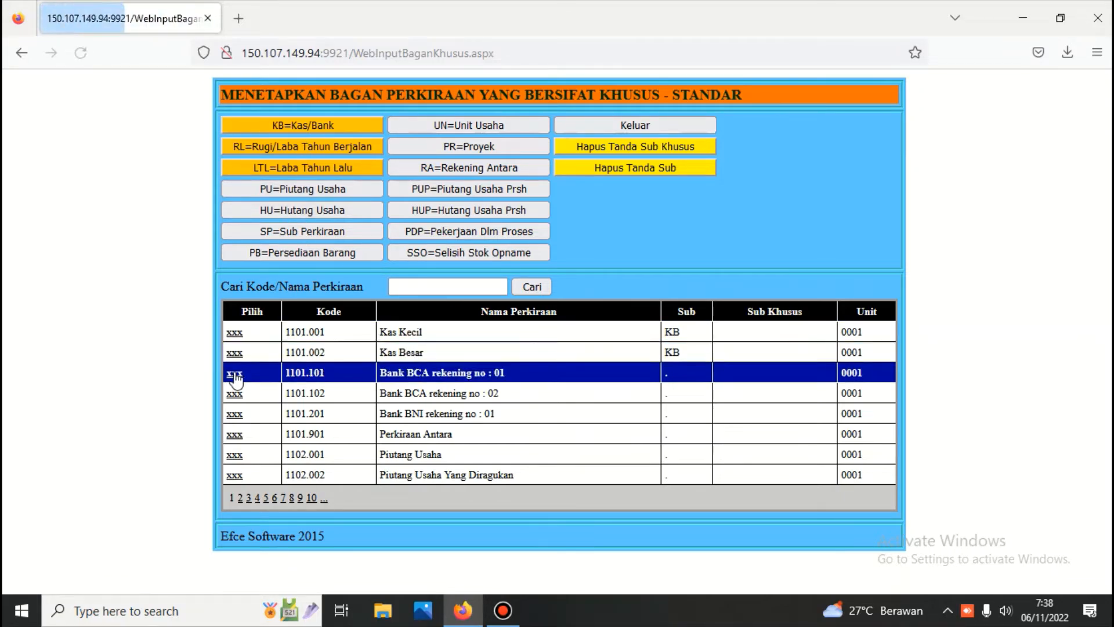
{"action": "left_click", "coordinate": [303, 127]}
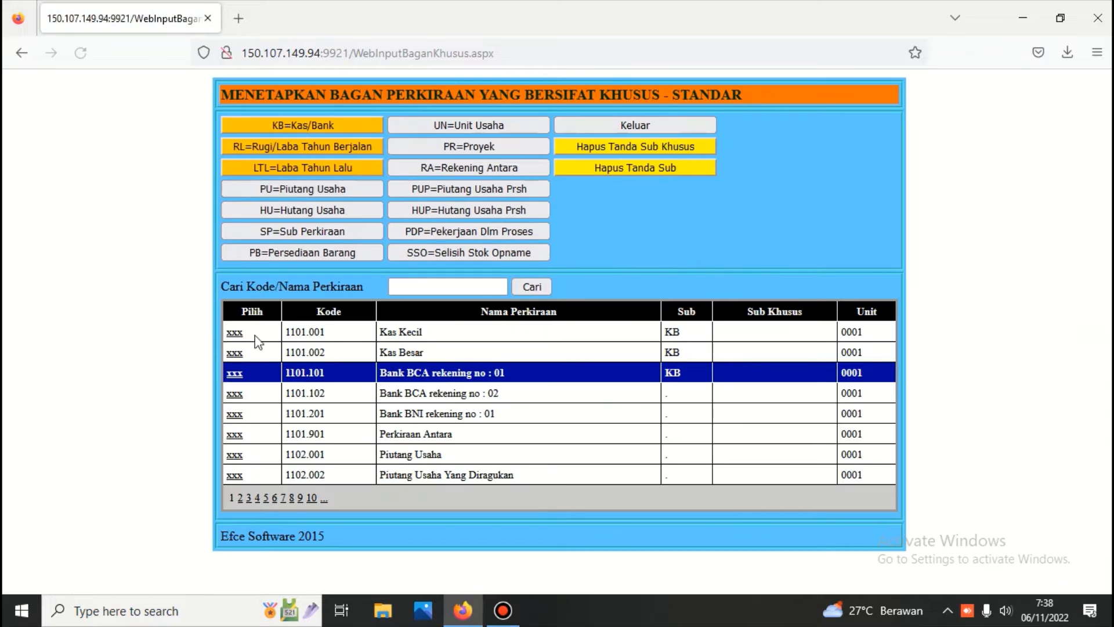
{"action": "left_click", "coordinate": [235, 393]}
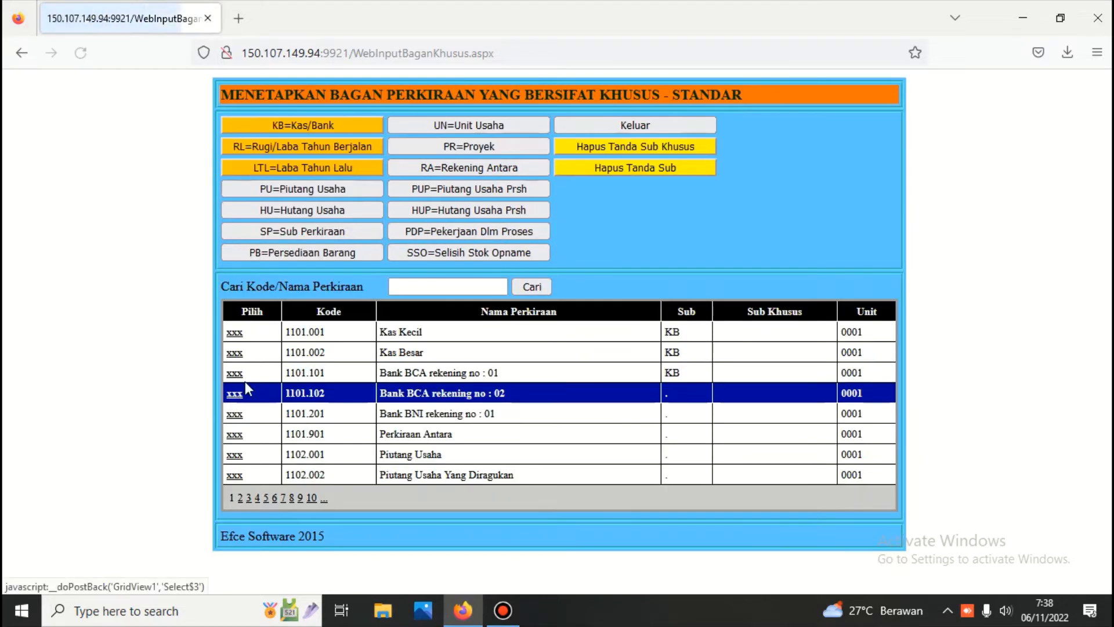
{"action": "left_click", "coordinate": [313, 123]}
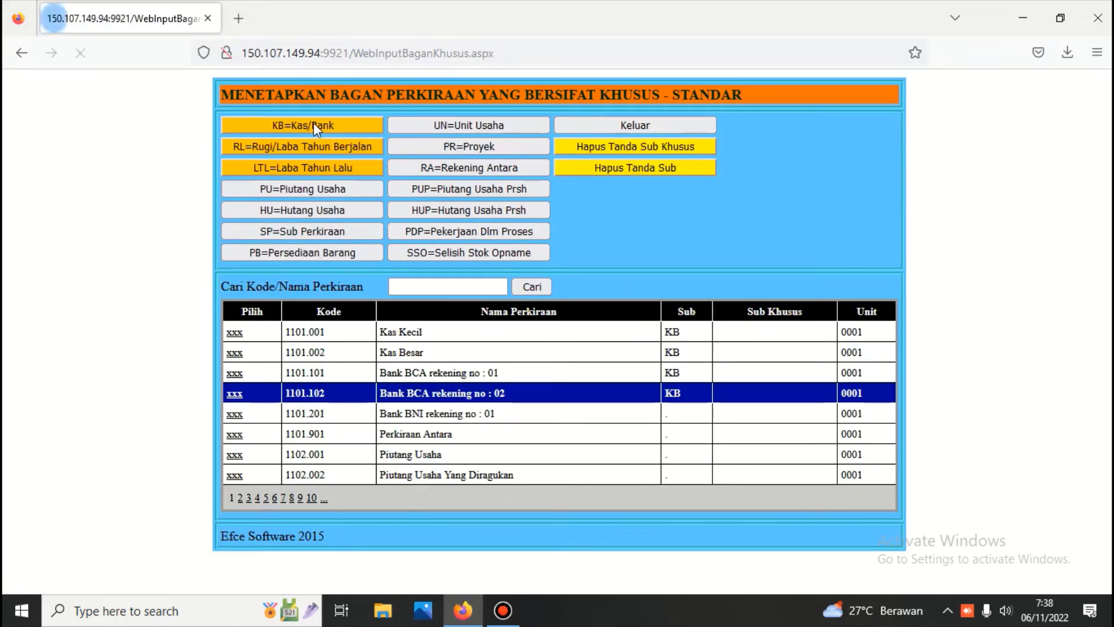
{"action": "left_click", "coordinate": [235, 414]}
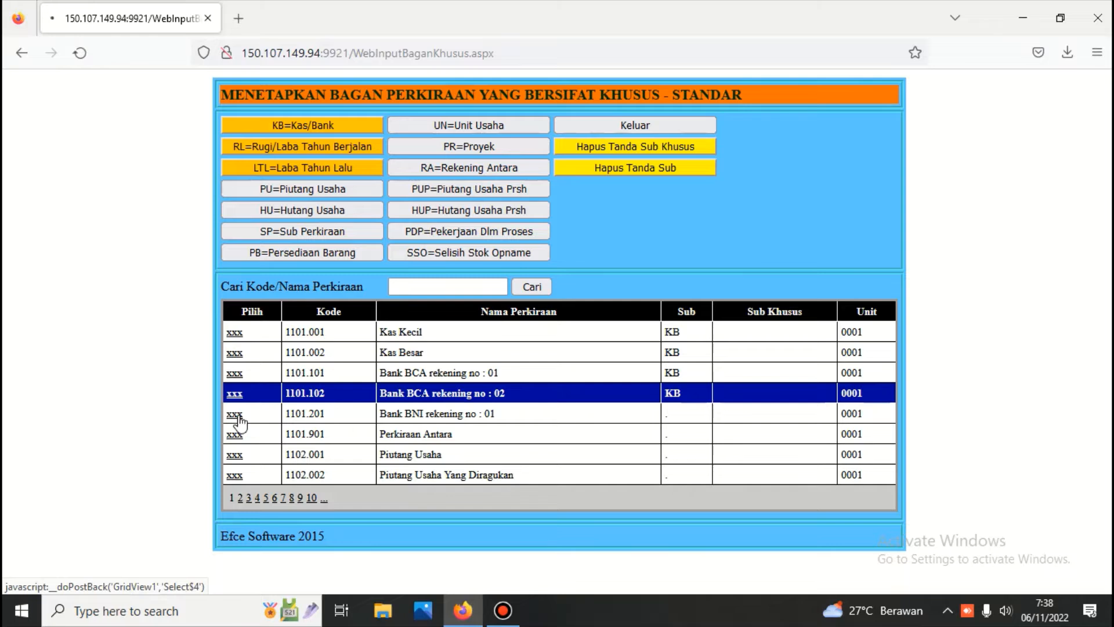
{"action": "left_click", "coordinate": [336, 125]}
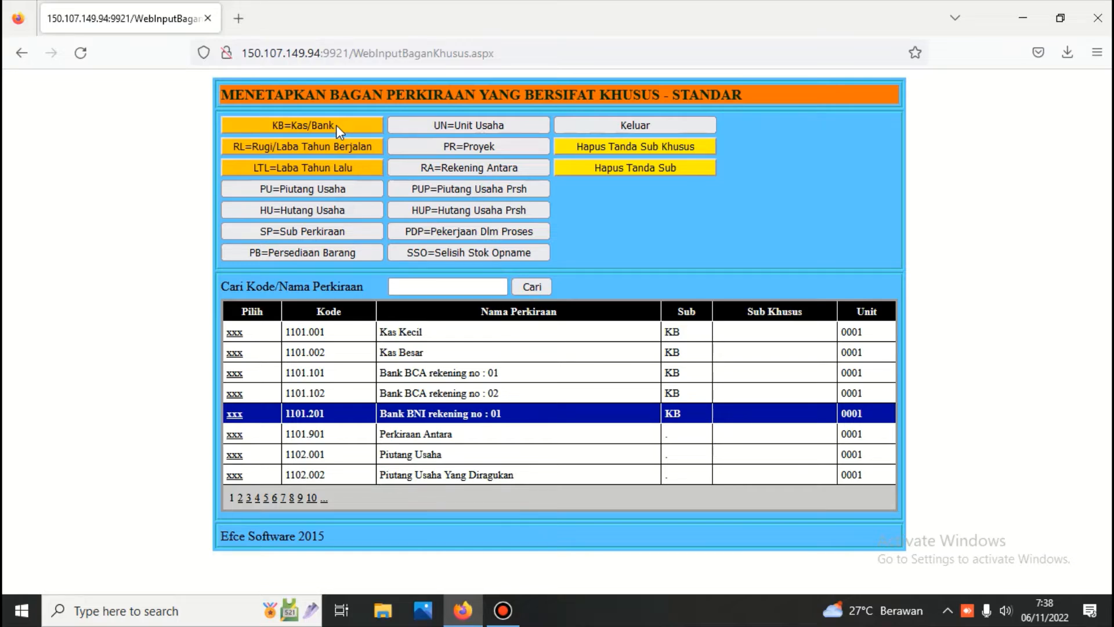
Step: Tag Perkiraan Antara as RA and Piutang Usaha as PU
{"action": "left_click", "coordinate": [234, 435]}
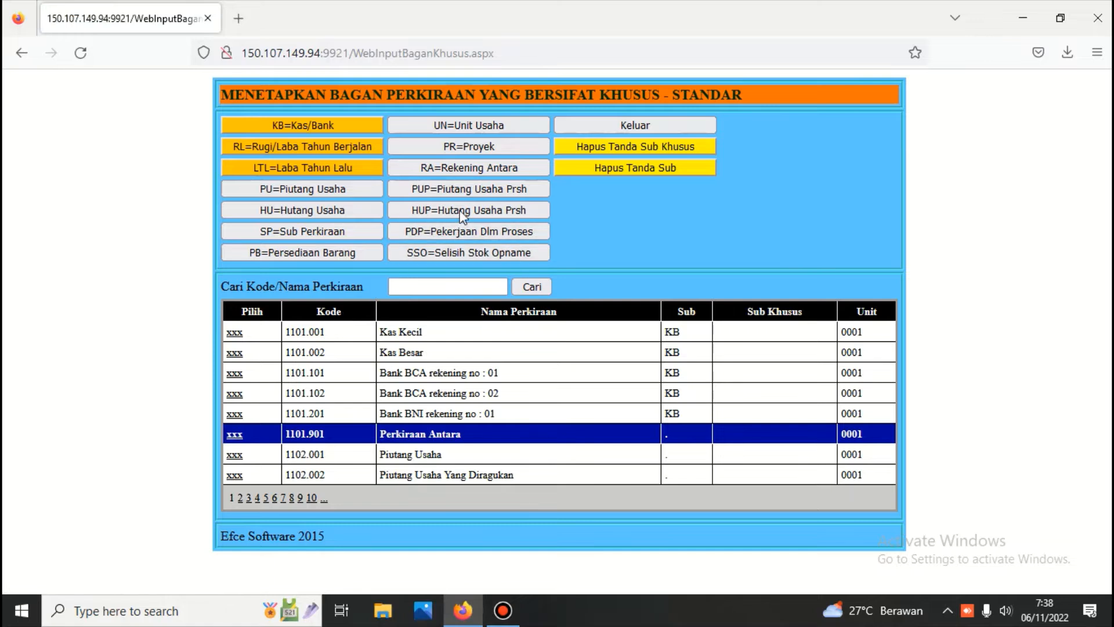
{"action": "left_click", "coordinate": [459, 170]}
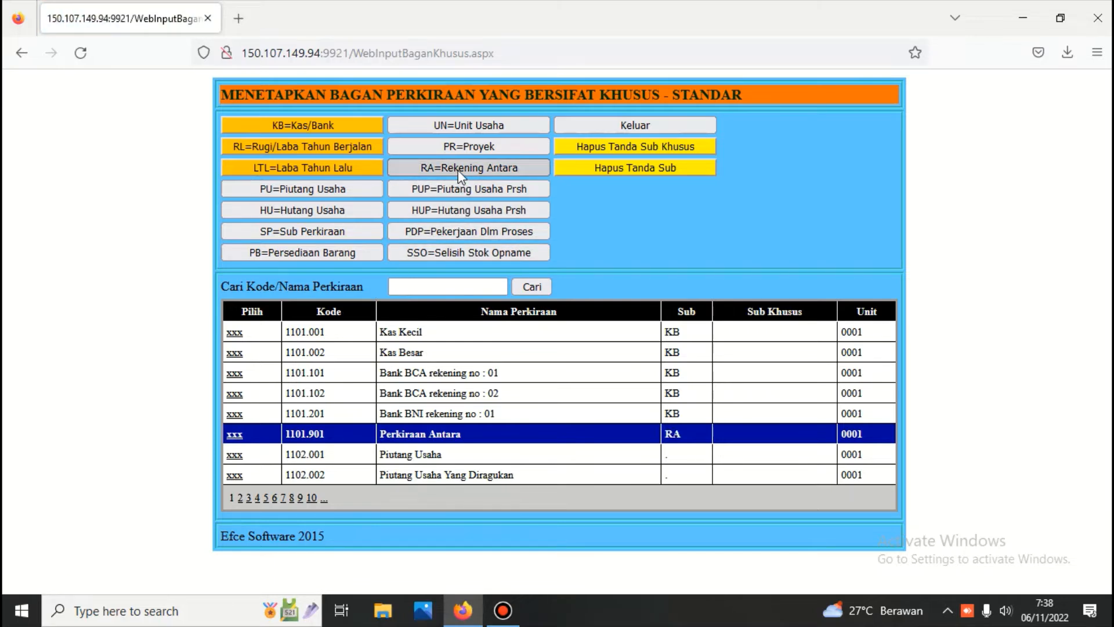
{"action": "left_click", "coordinate": [235, 454]}
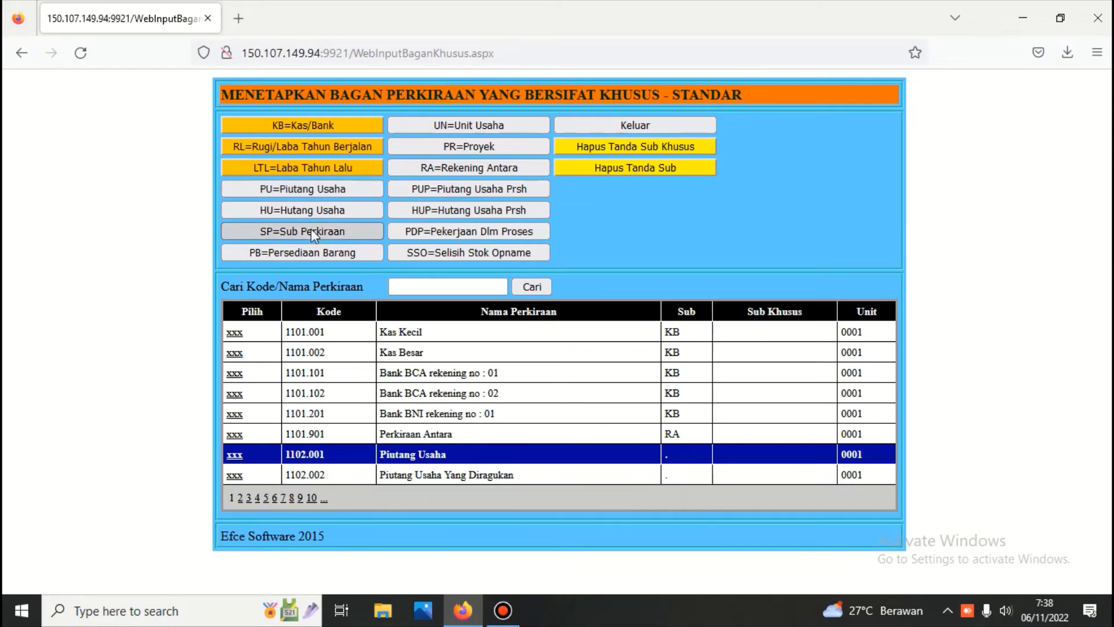
{"action": "left_click", "coordinate": [309, 190]}
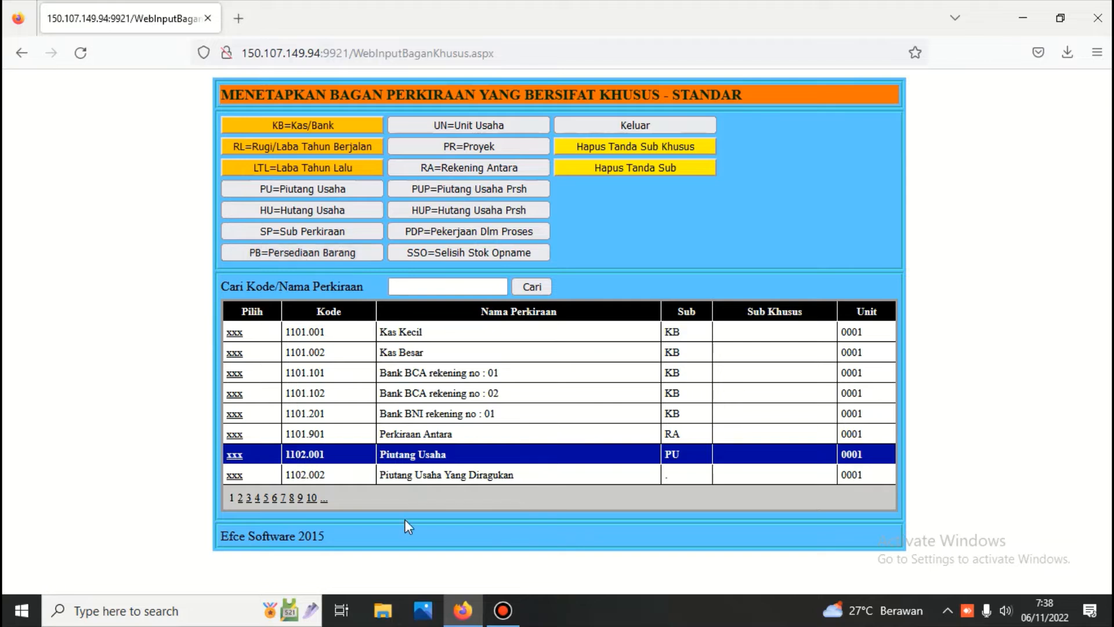
Step: On page 2, tag 1102.101 Piutang Karyawan as SP and 1103.001 Persediaan Barang Dagangan as PB
{"action": "left_click", "coordinate": [239, 499]}
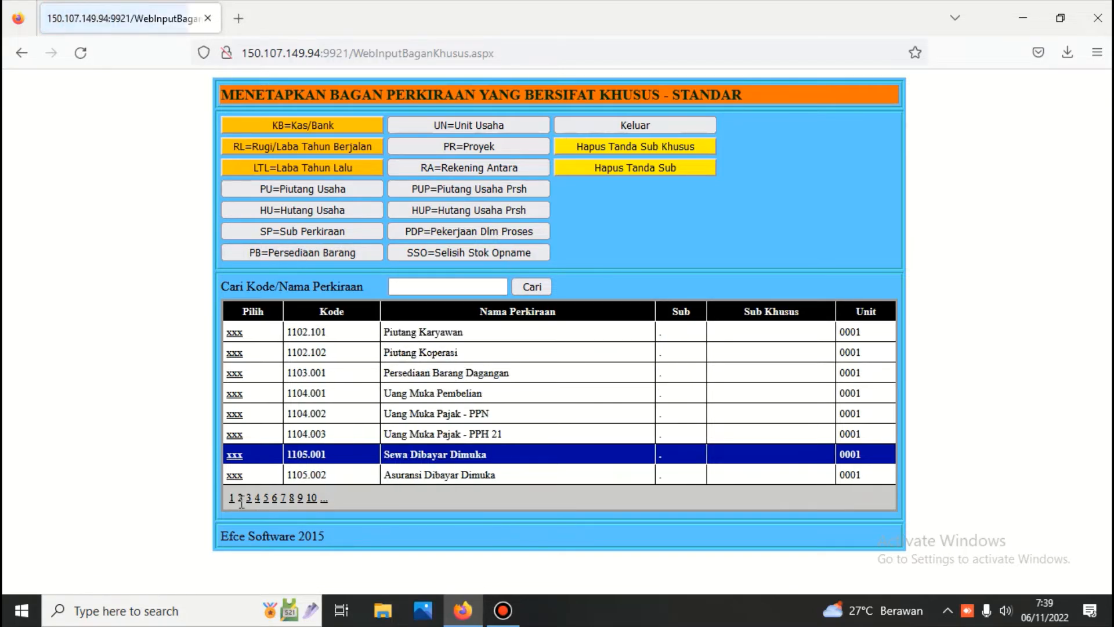
{"action": "left_click", "coordinate": [235, 337]}
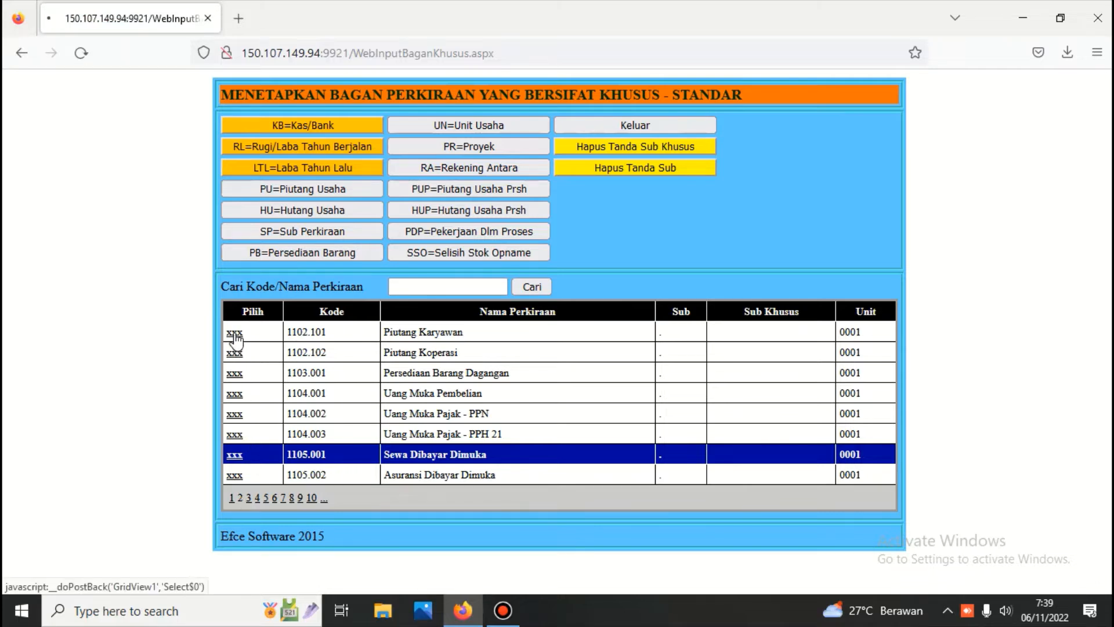
{"action": "left_click", "coordinate": [292, 231]}
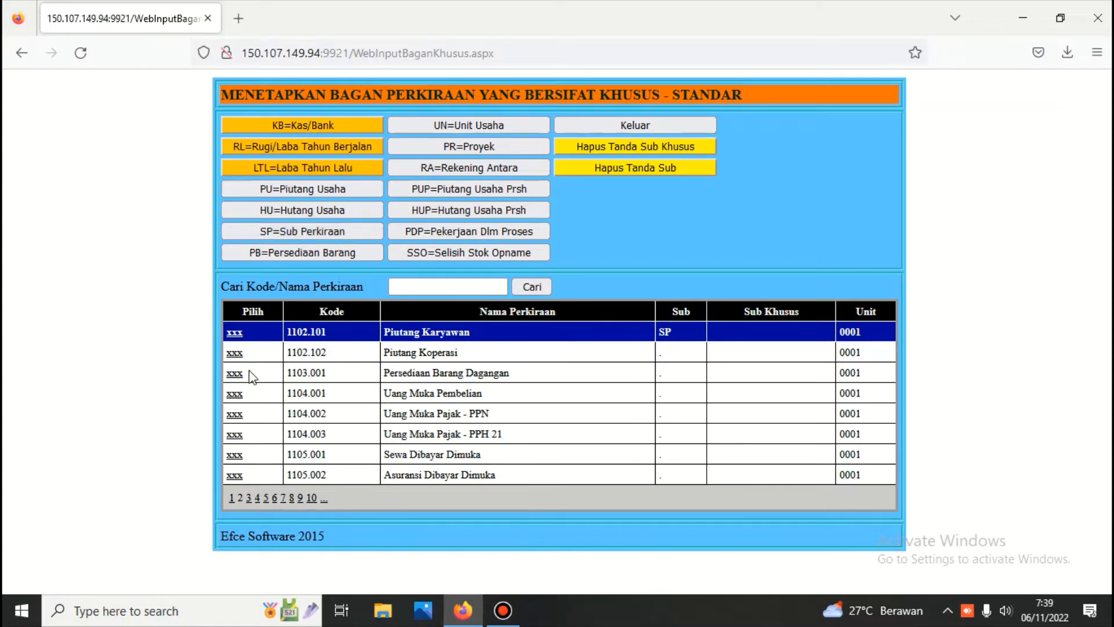
{"action": "left_click", "coordinate": [235, 376]}
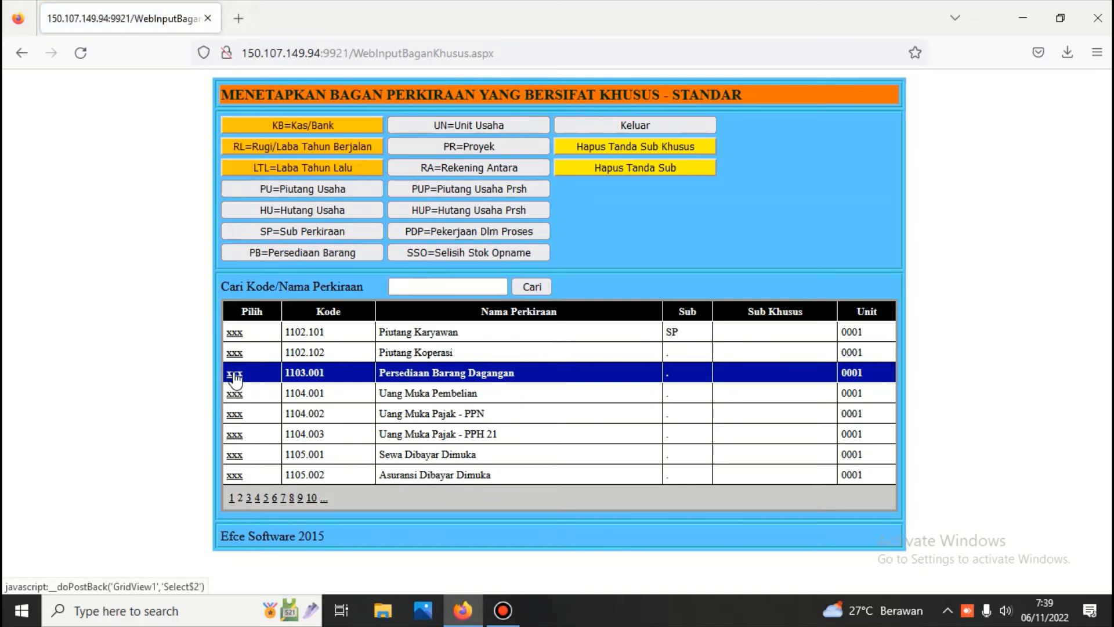
{"action": "left_click", "coordinate": [291, 253]}
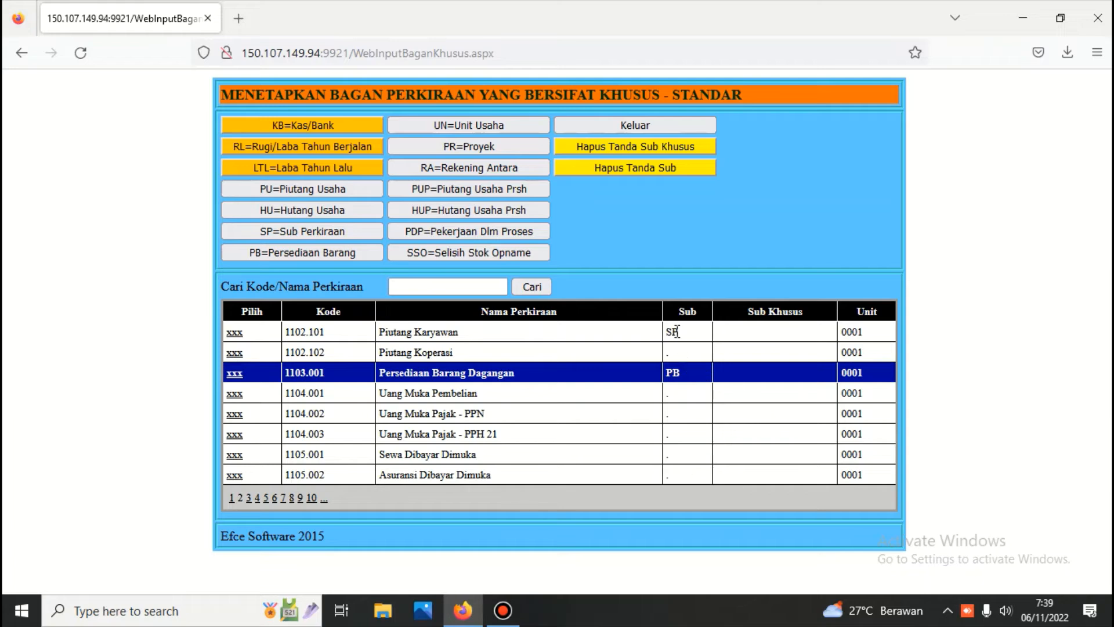
Step: Under Piutang Karyawan 1102.101, add sub-account 000001 with the first employee's name
{"action": "left_click", "coordinate": [635, 127]}
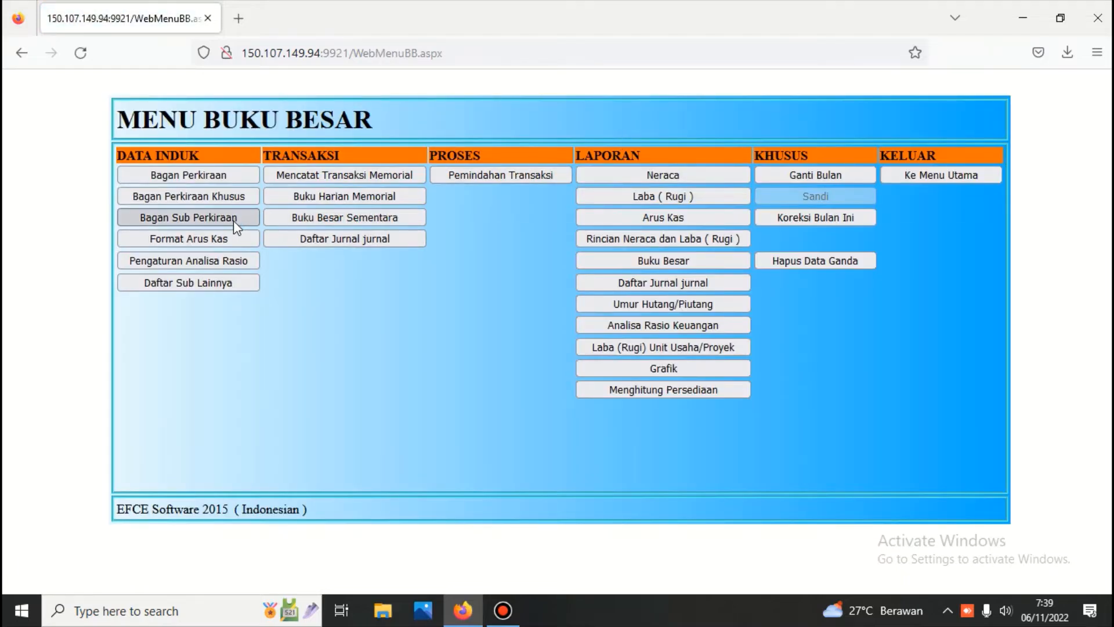
{"action": "left_click", "coordinate": [231, 218]}
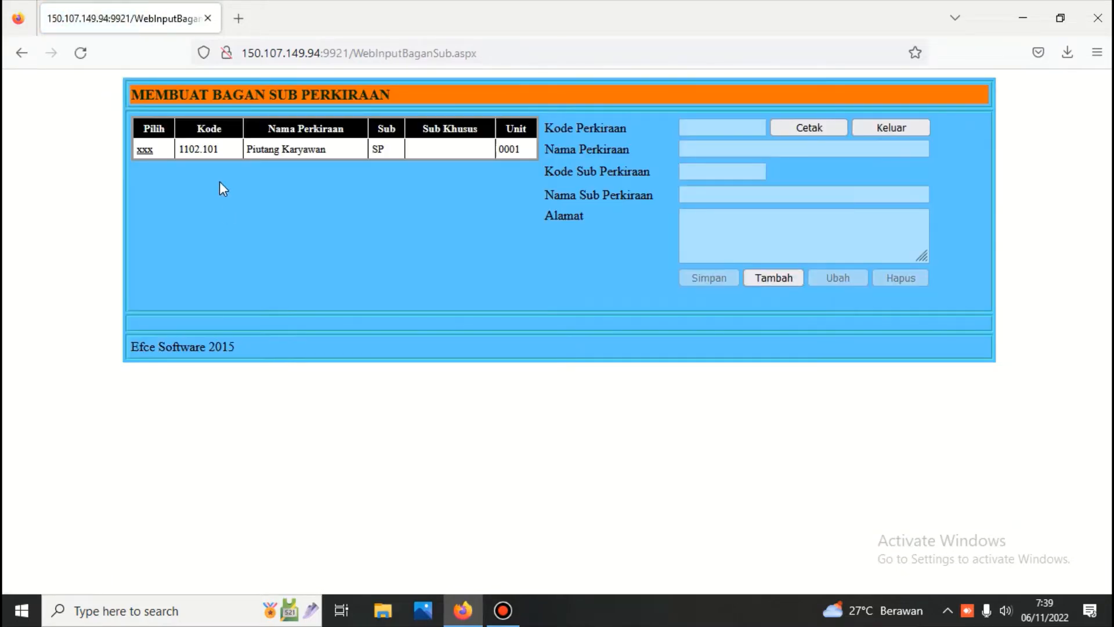
{"action": "left_click", "coordinate": [144, 151]}
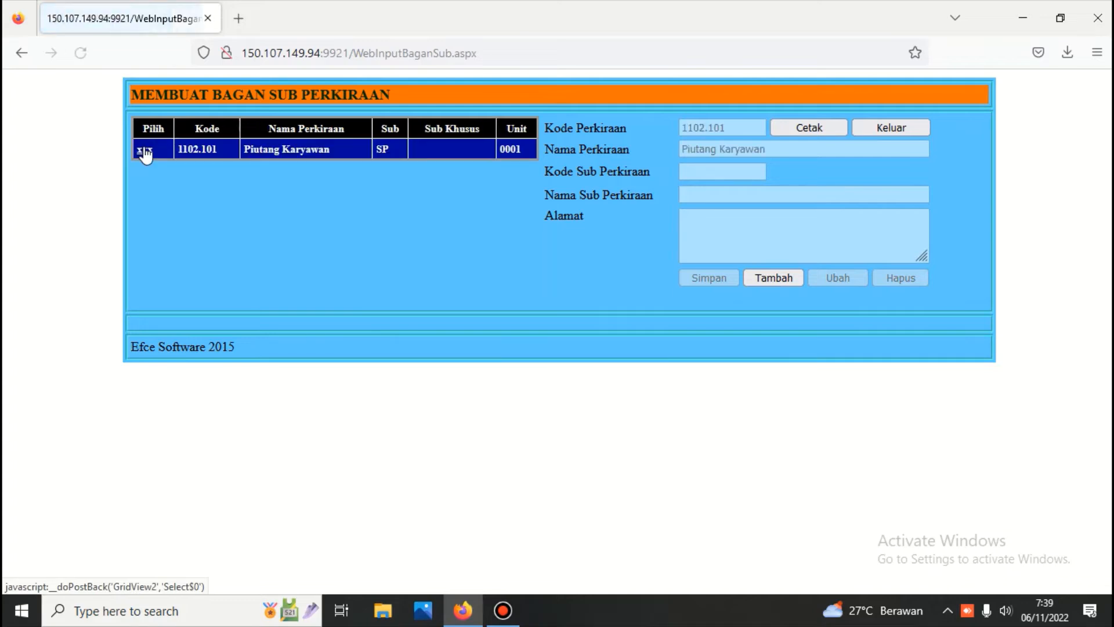
{"action": "left_click", "coordinate": [772, 278]}
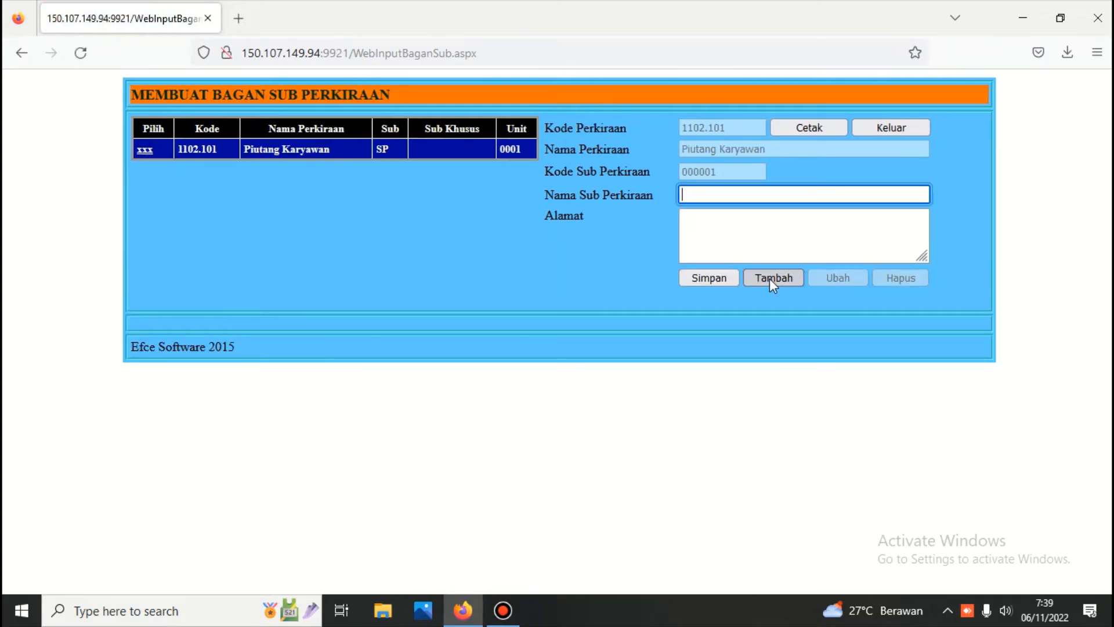
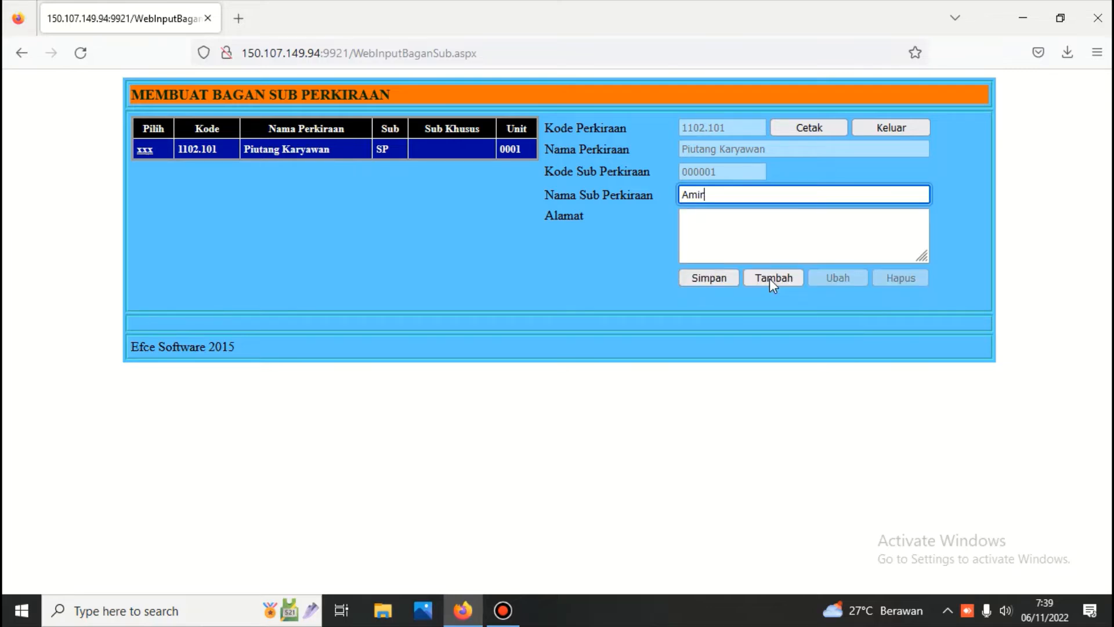
{"action": "left_click", "coordinate": [726, 277]}
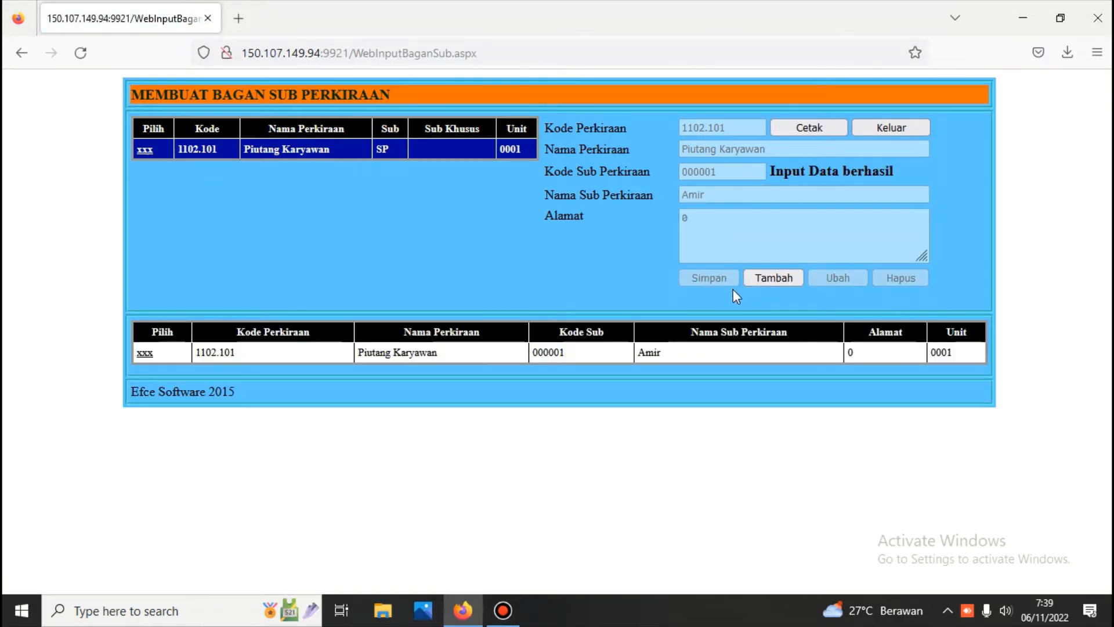
Step: Add sub-account 000002 with the second employee's name
{"action": "left_click", "coordinate": [768, 279]}
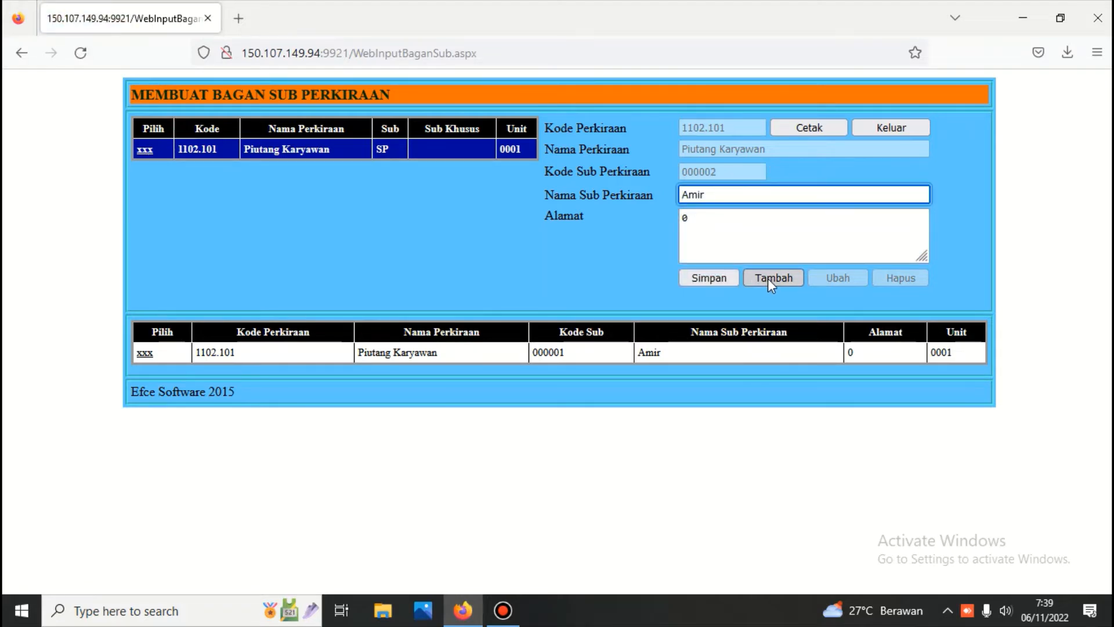
{"action": "key", "text": "Delete"}
{"action": "key", "text": "Delete"}
{"action": "key", "text": "Delete"}
{"action": "key", "text": "Delete"}
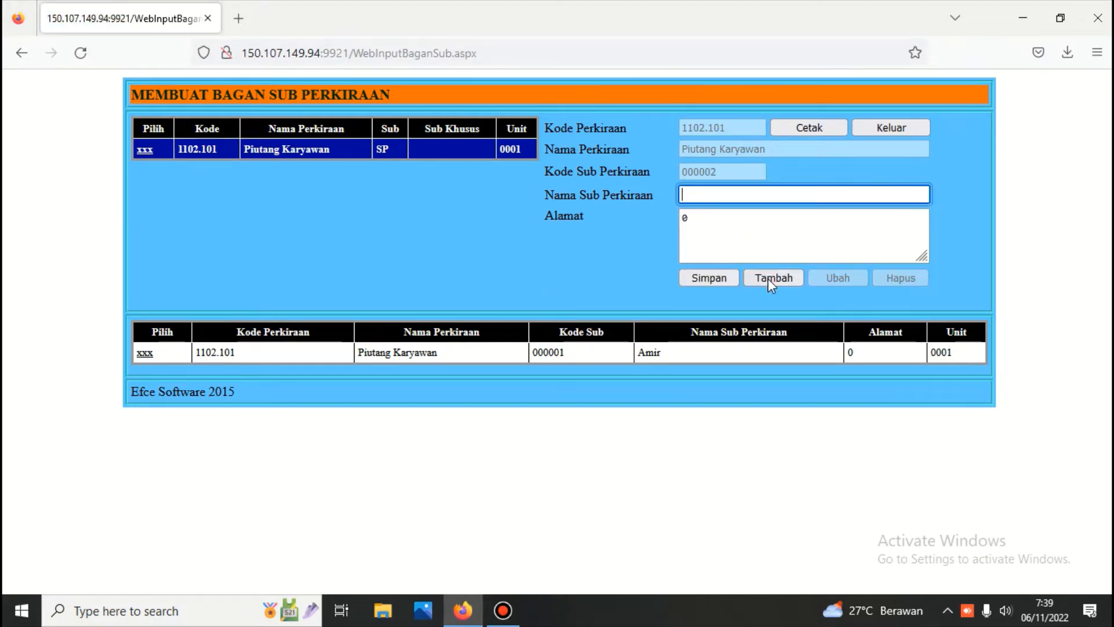
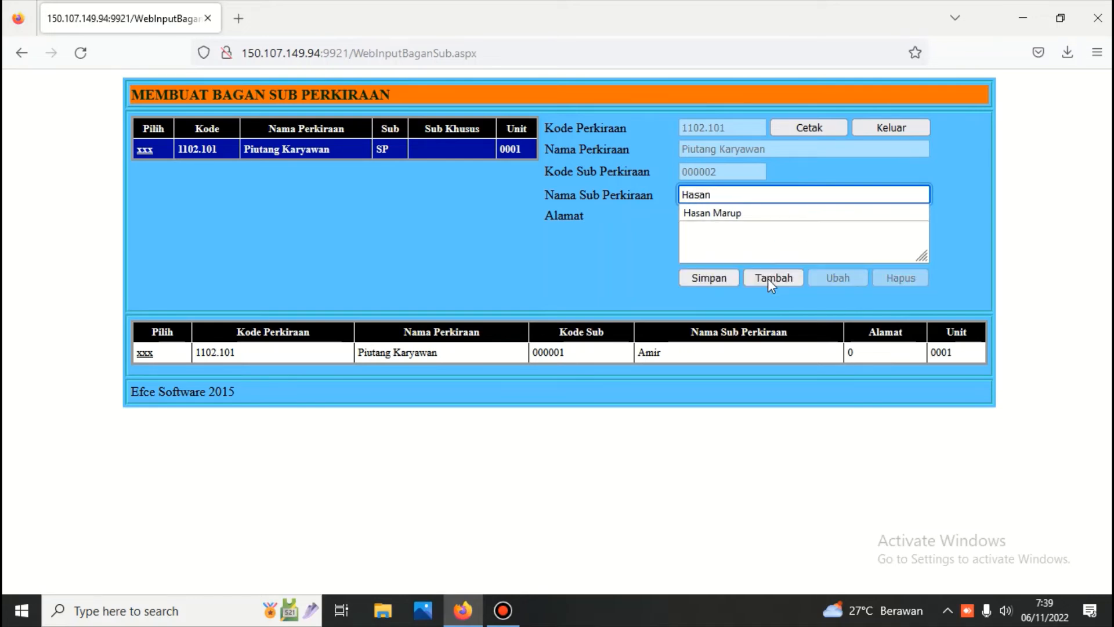
{"action": "left_click", "coordinate": [695, 277]}
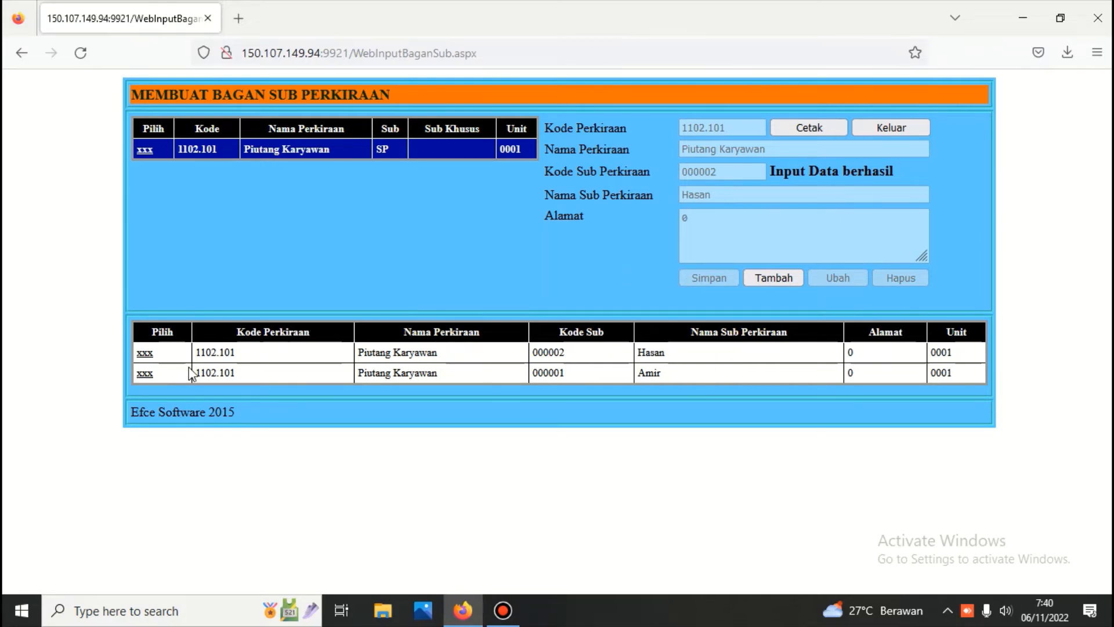
Step: Append the employee's surname to sub-account 000002's name and save
{"action": "left_click", "coordinate": [145, 353]}
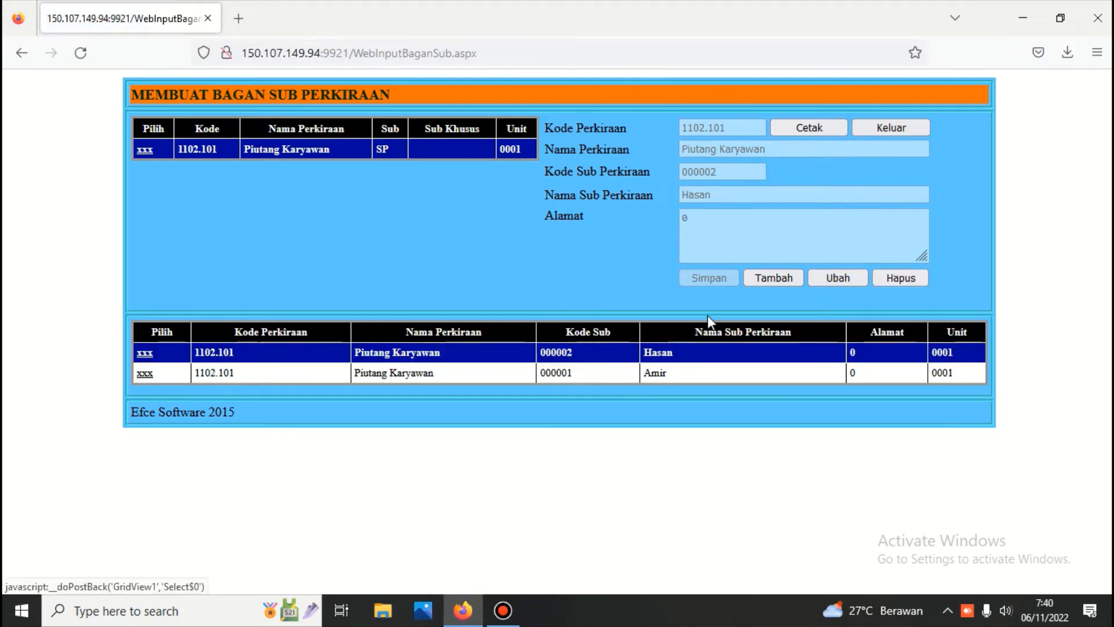
{"action": "left_click", "coordinate": [835, 277]}
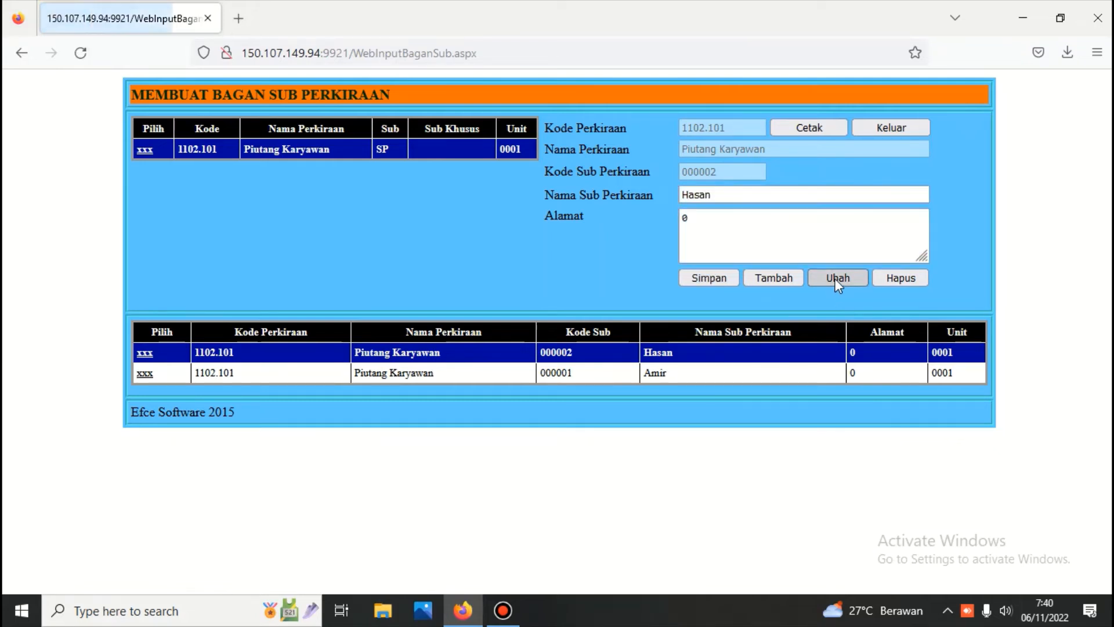
{"action": "left_click", "coordinate": [750, 196]}
{"action": "left_click", "coordinate": [750, 196]}
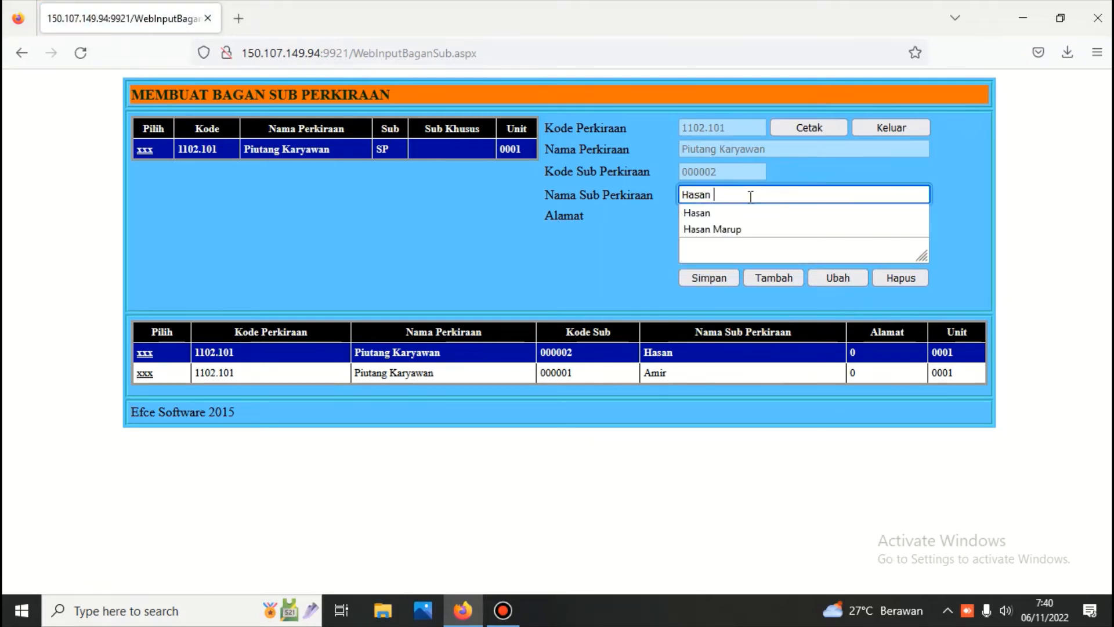
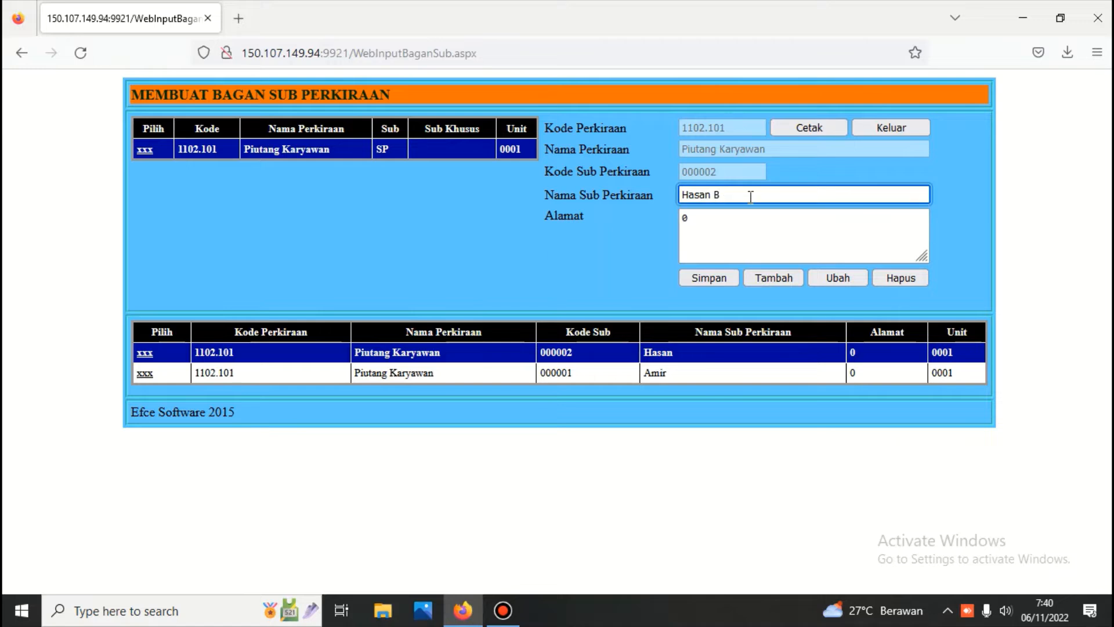
{"action": "left_click", "coordinate": [706, 279]}
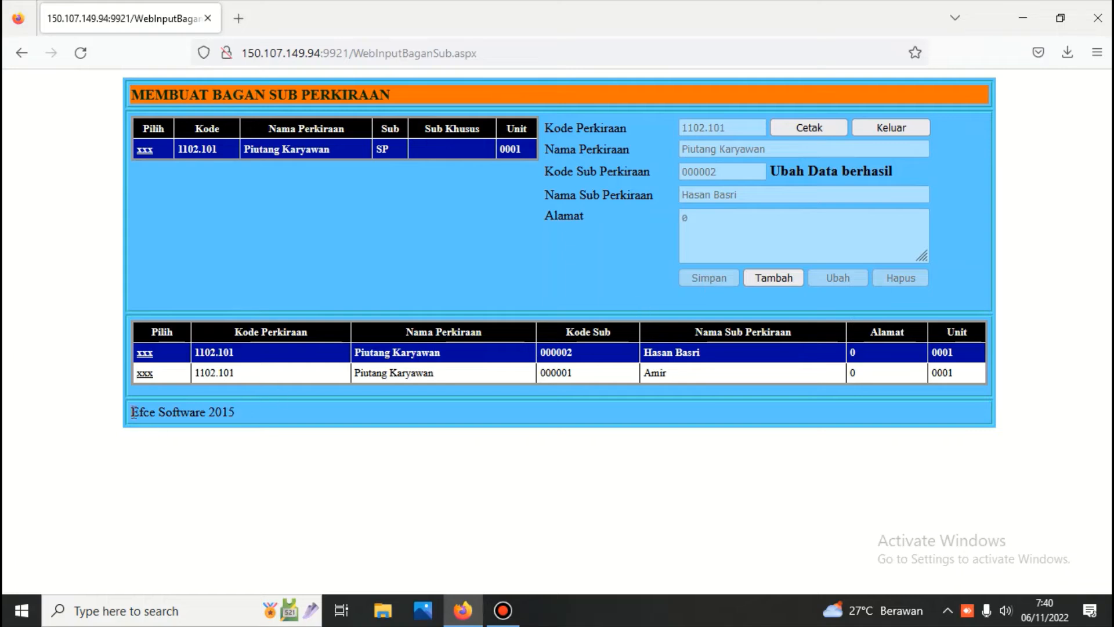
Step: Append the employee's surname to sub-account 000001's name and save
{"action": "left_click", "coordinate": [144, 376]}
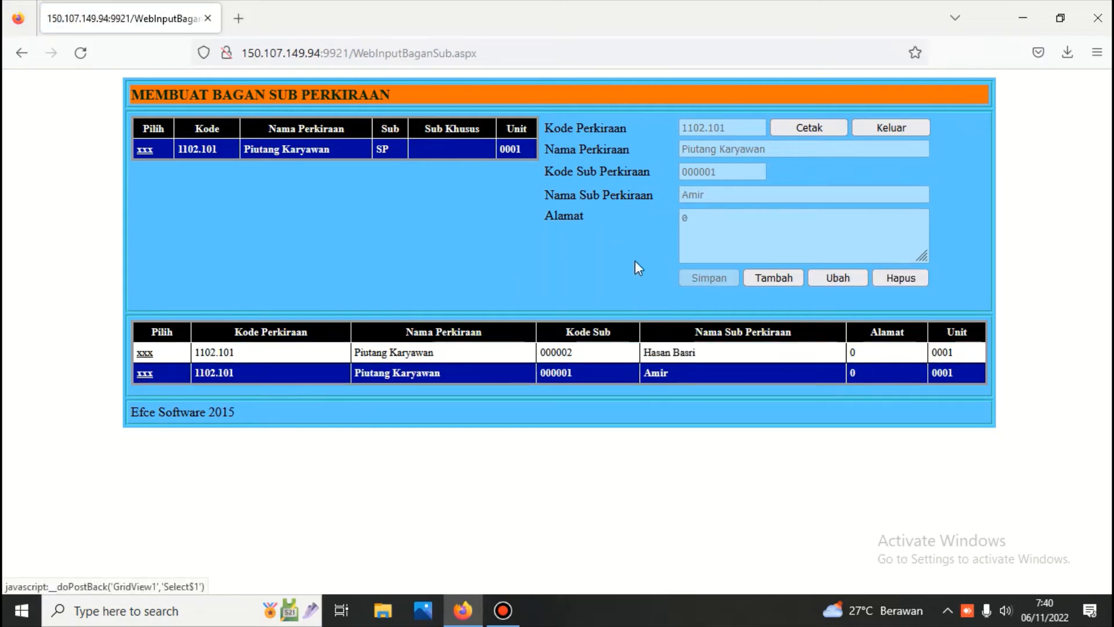
{"action": "left_click", "coordinate": [837, 277]}
{"action": "left_click", "coordinate": [738, 197]}
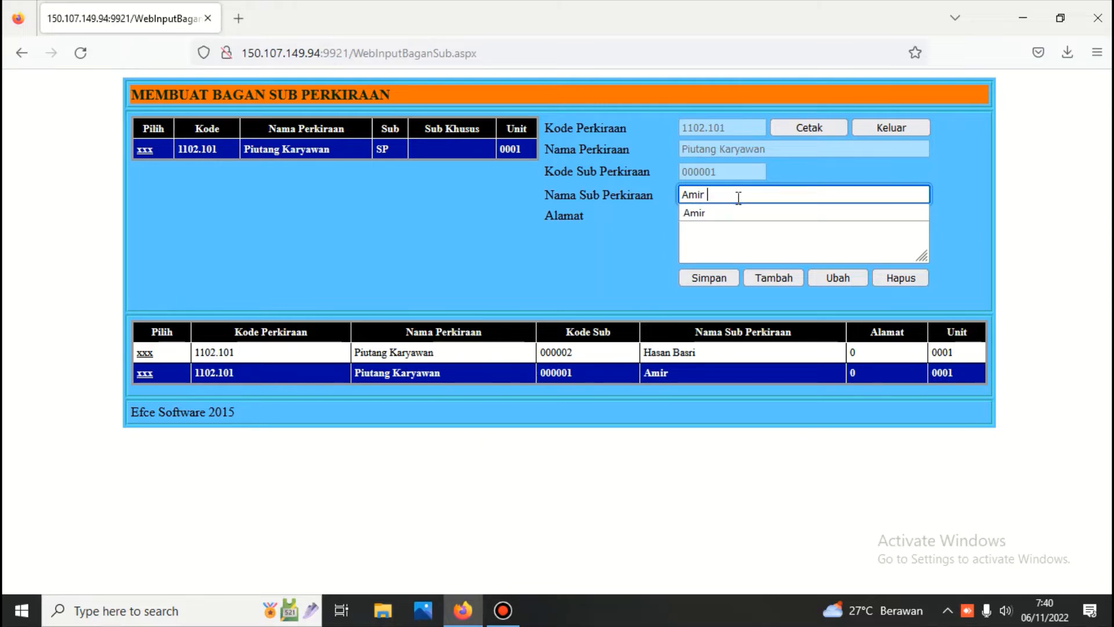
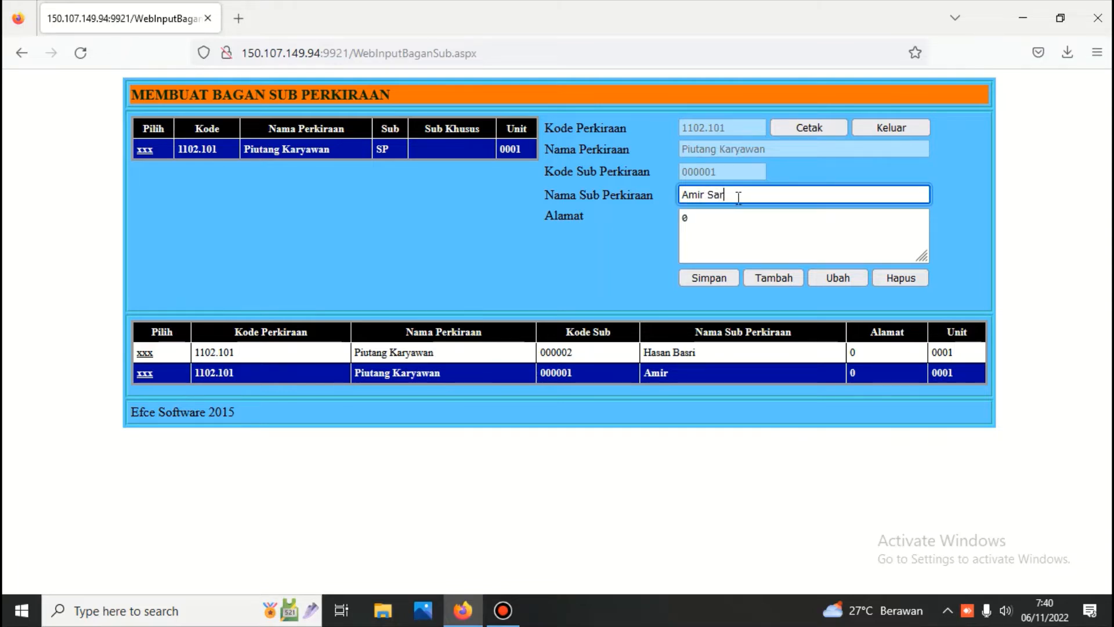
{"action": "left_click", "coordinate": [707, 279]}
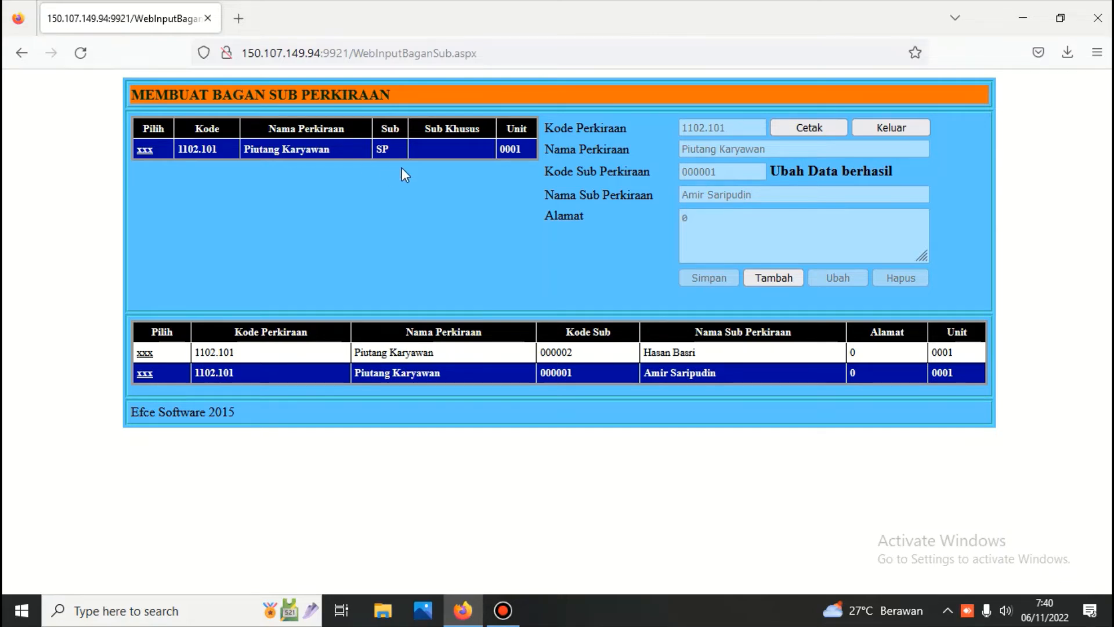
{"action": "left_click", "coordinate": [889, 127]}
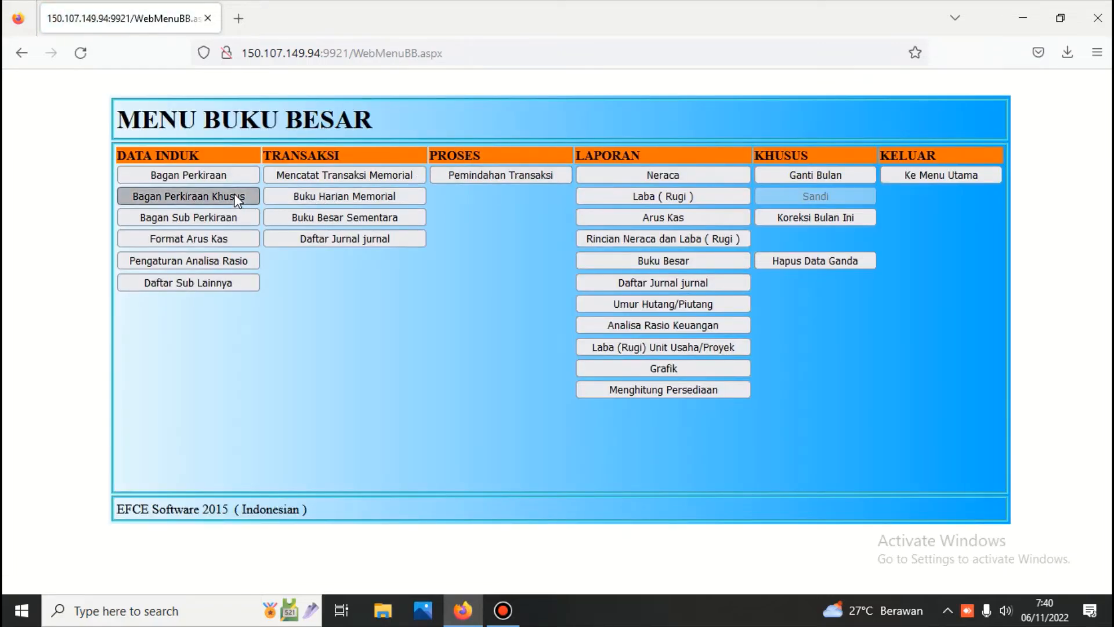
{"action": "left_click", "coordinate": [236, 198]}
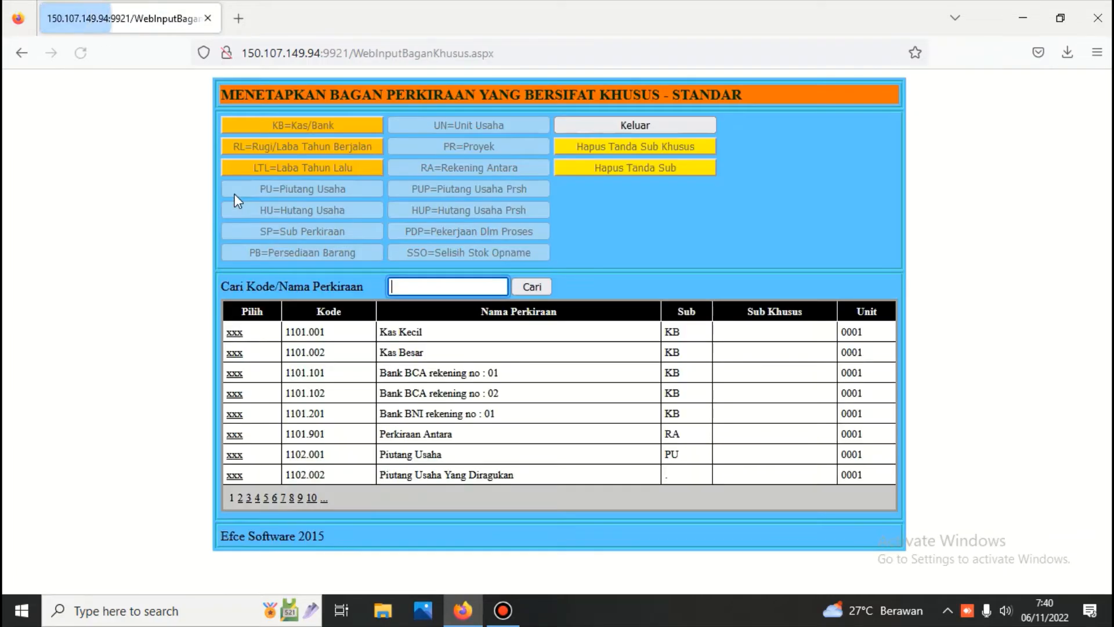
{"action": "left_click", "coordinate": [233, 455]}
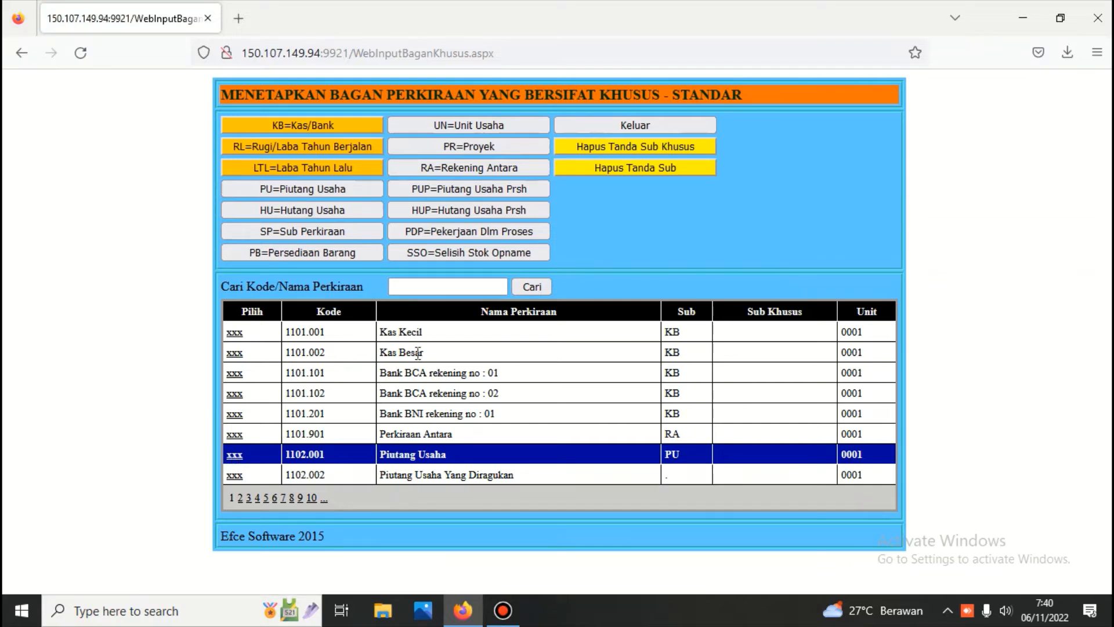
{"action": "left_click", "coordinate": [400, 287]}
{"action": "type", "text": "h"}
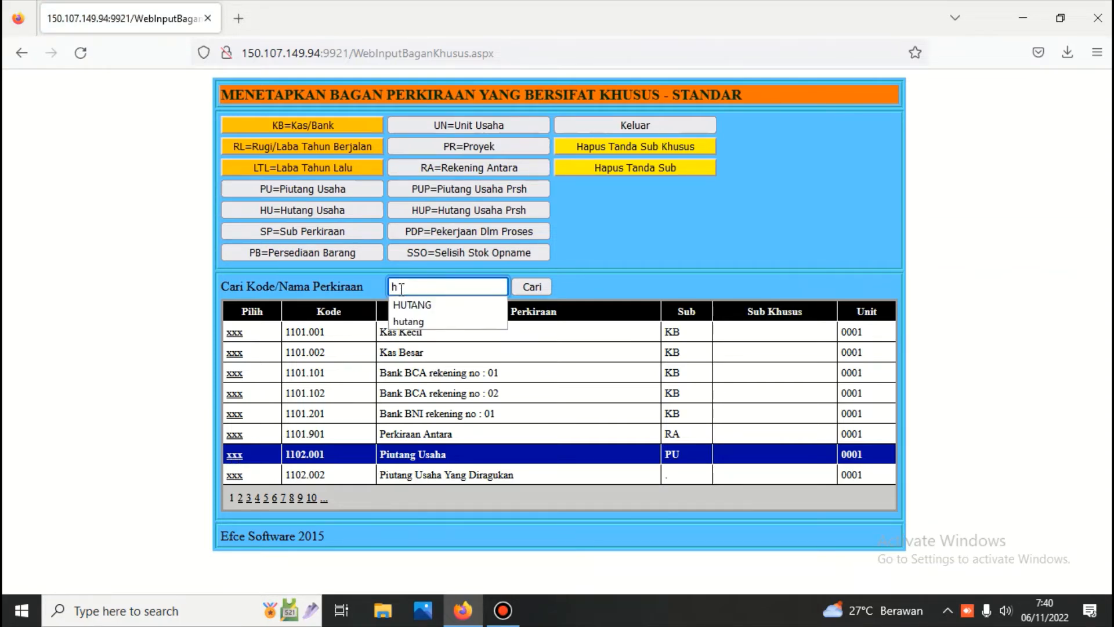
{"action": "type", "text": "utang"}
{"action": "left_click", "coordinate": [522, 287]}
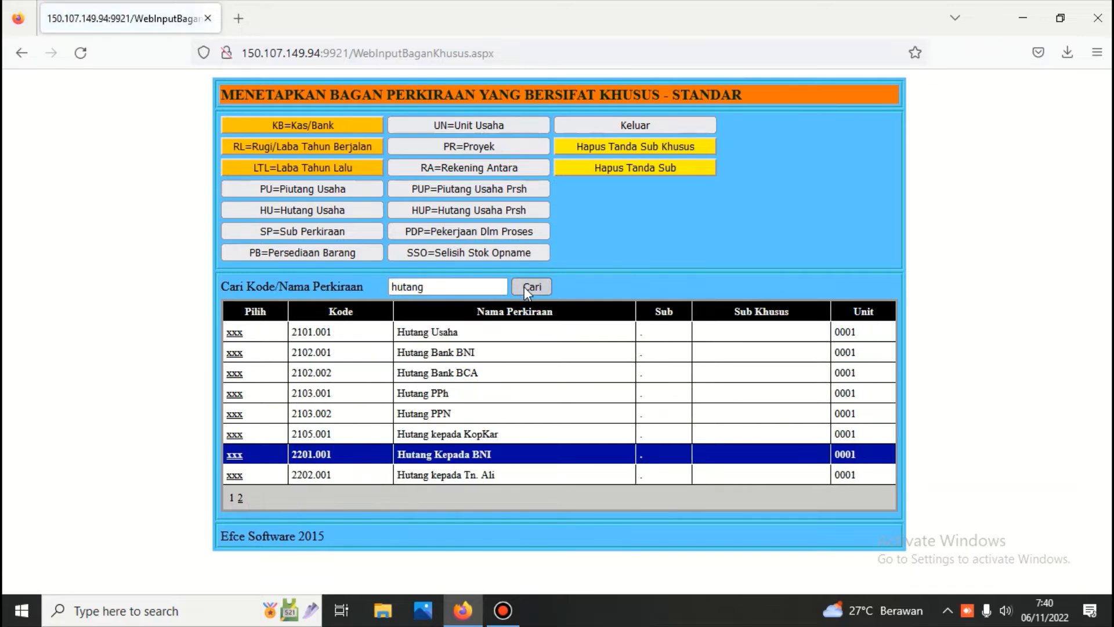
{"action": "left_click", "coordinate": [227, 338]}
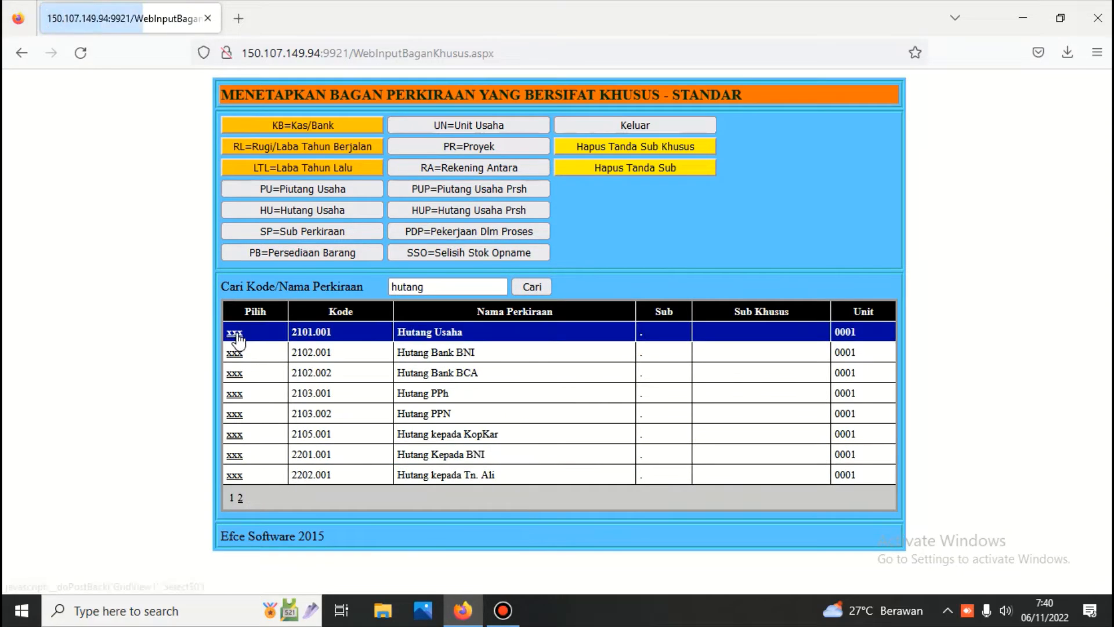
{"action": "left_click", "coordinate": [300, 209]}
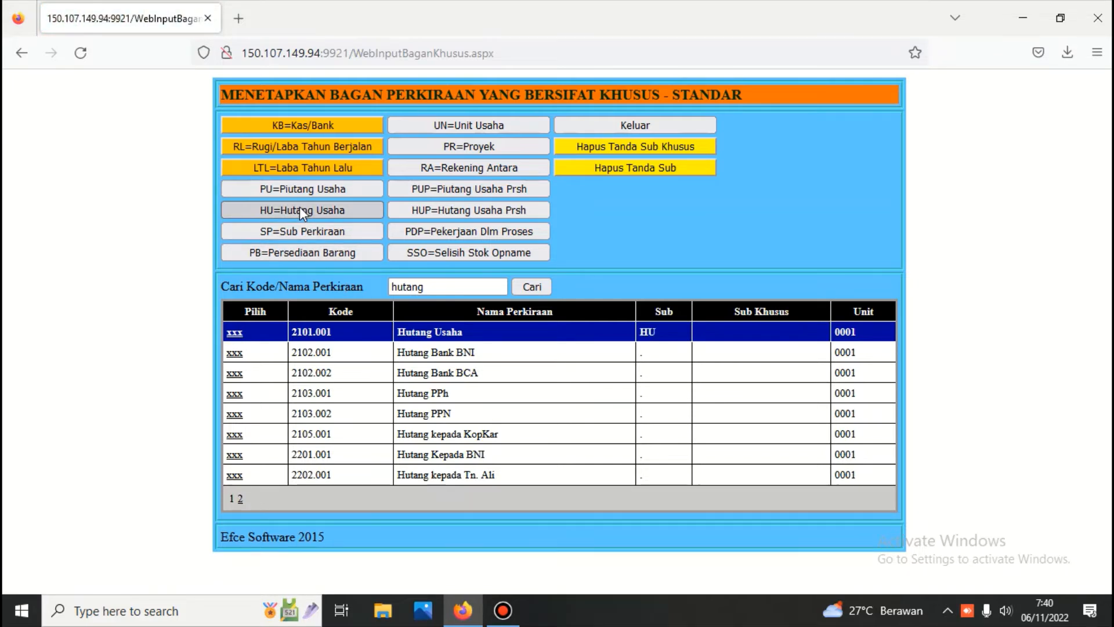
{"action": "left_click", "coordinate": [610, 127]}
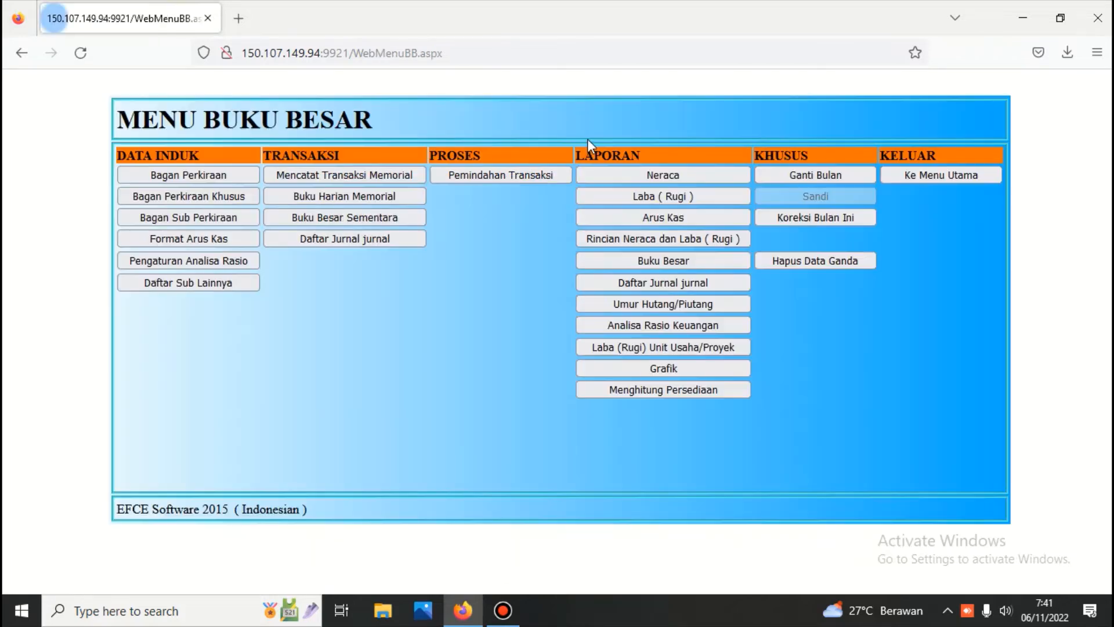
{"action": "left_click", "coordinate": [178, 214]}
{"action": "left_click", "coordinate": [144, 150]}
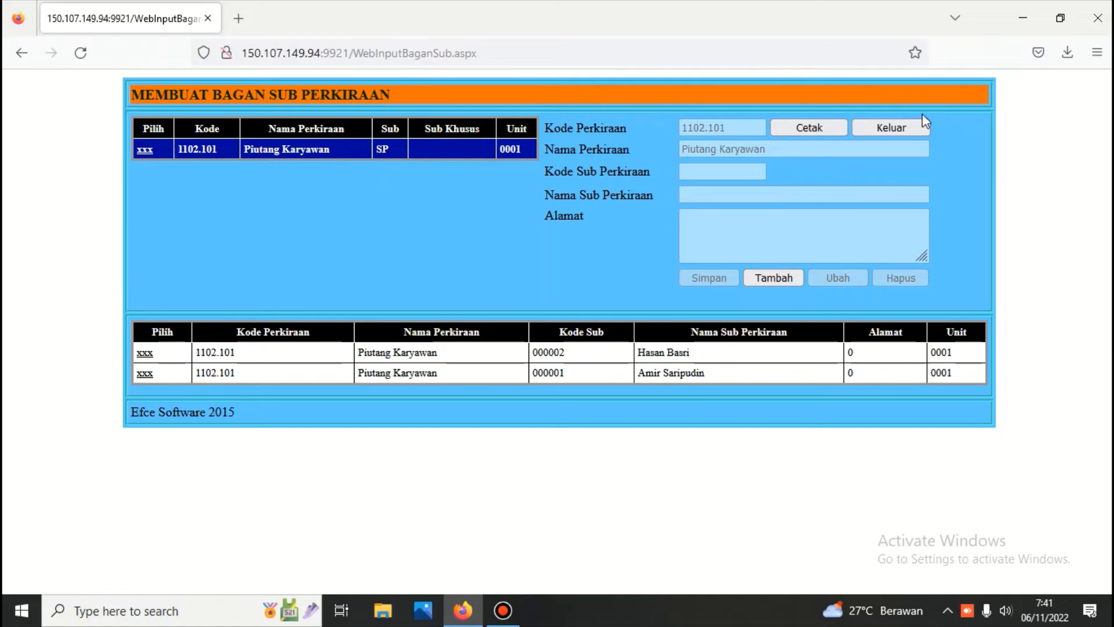
{"action": "left_click", "coordinate": [892, 127]}
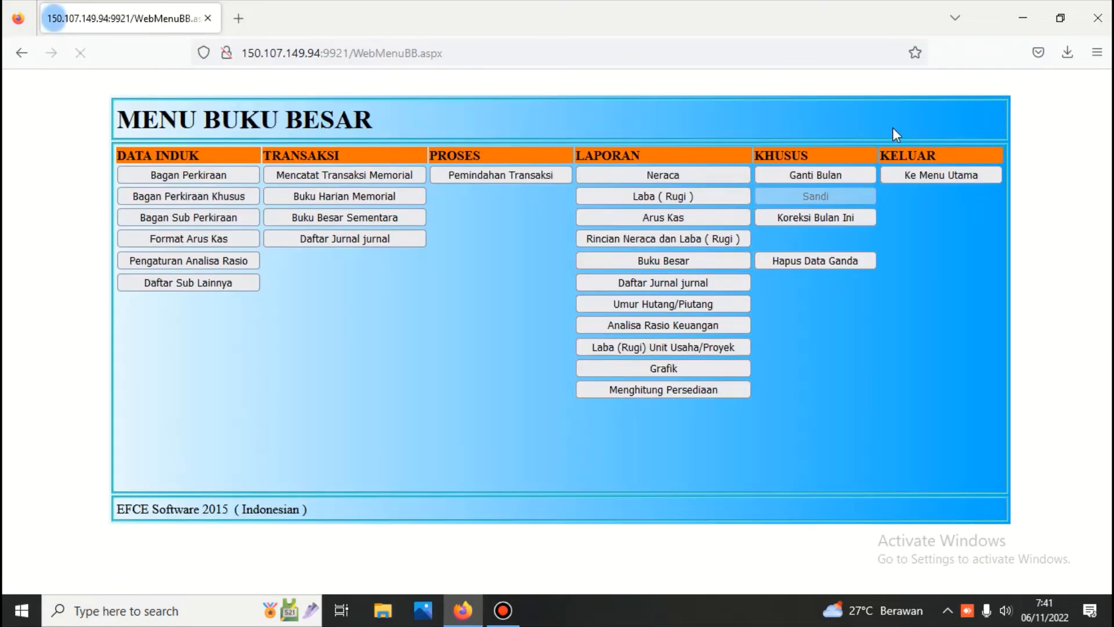
Step: In Daftar Sub Lainnya, add PT. ANGKASA as debtor 000001 in Daftar Debitur
{"action": "left_click", "coordinate": [235, 280]}
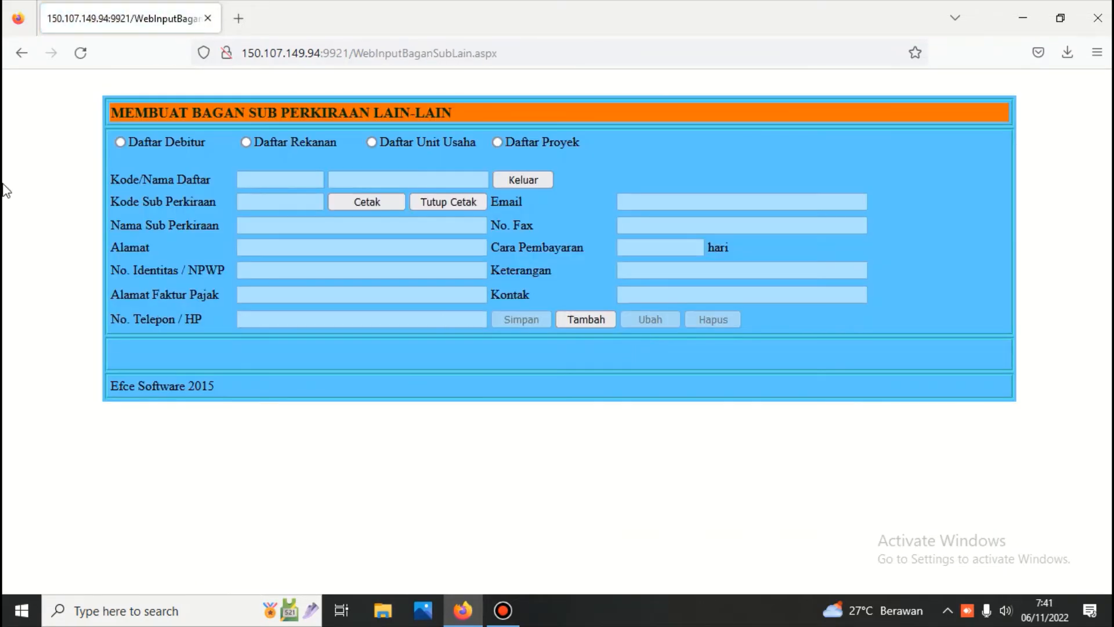
{"action": "left_click", "coordinate": [120, 142]}
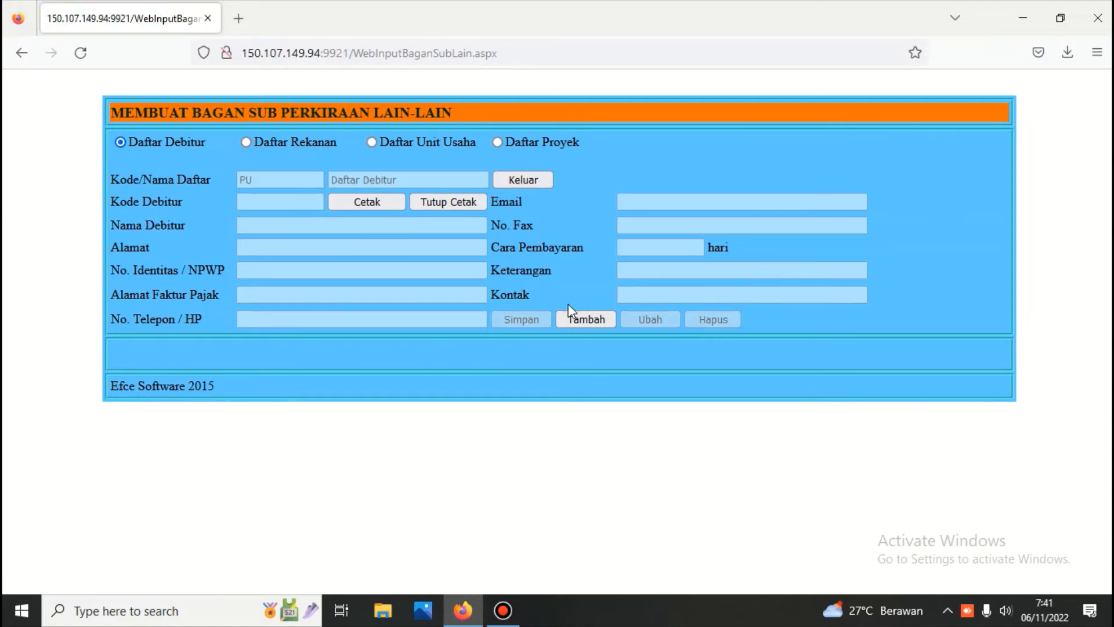
{"action": "left_click", "coordinate": [585, 319]}
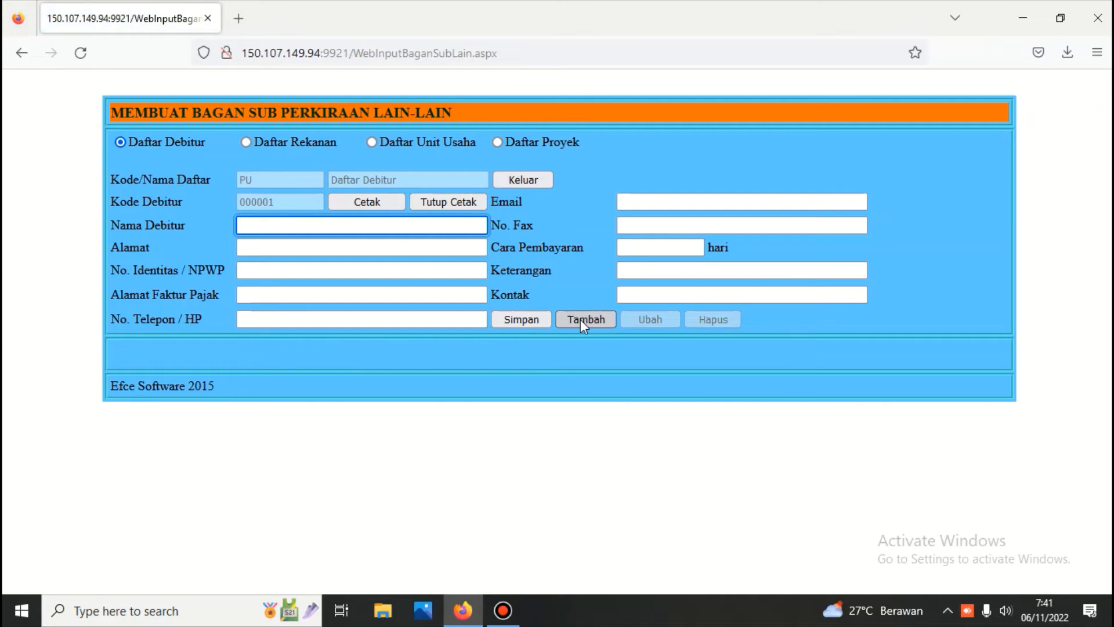
{"action": "type", "text": "PT"}
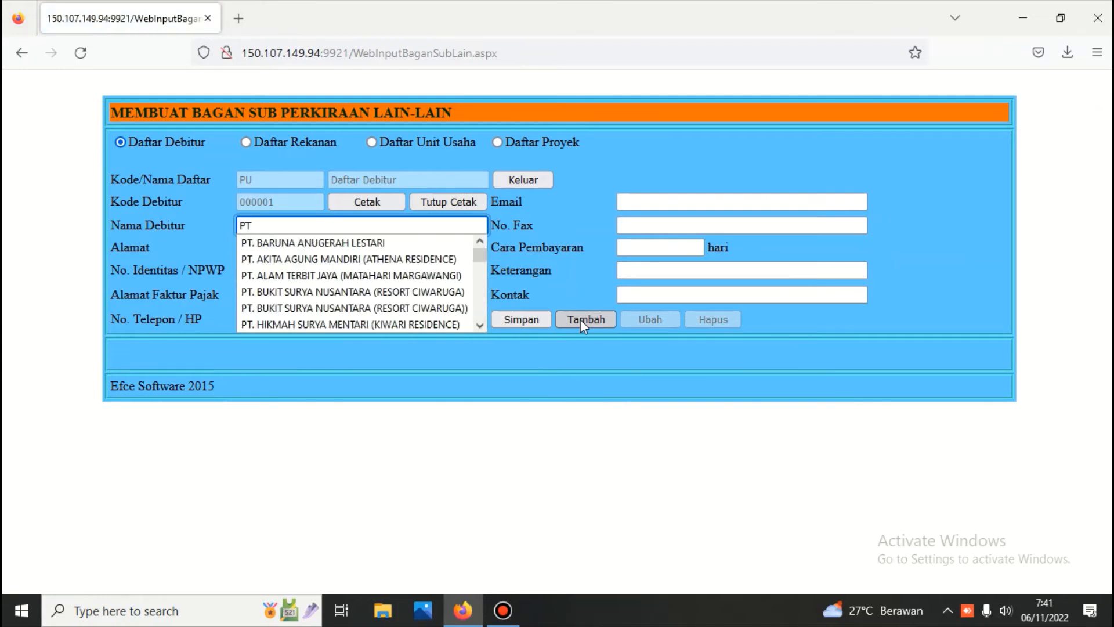
{"action": "type", "text": ". ANGKASA"}
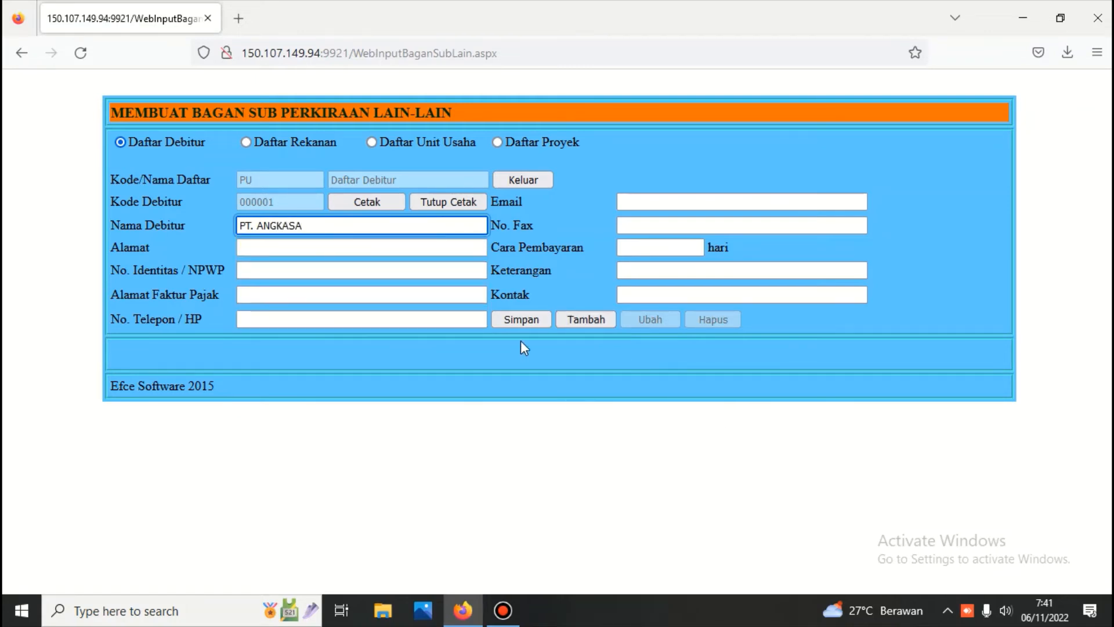
{"action": "left_click", "coordinate": [521, 319]}
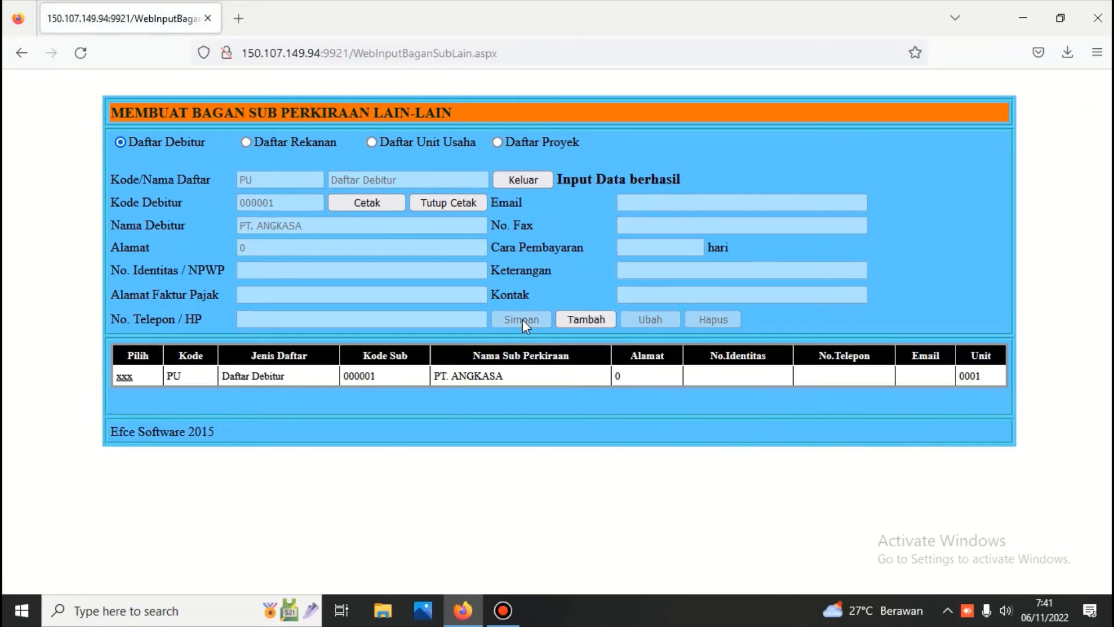
Step: Add PT. MERDEKA as debtor 000002
{"action": "left_click", "coordinate": [581, 320]}
{"action": "left_click", "coordinate": [307, 224]}
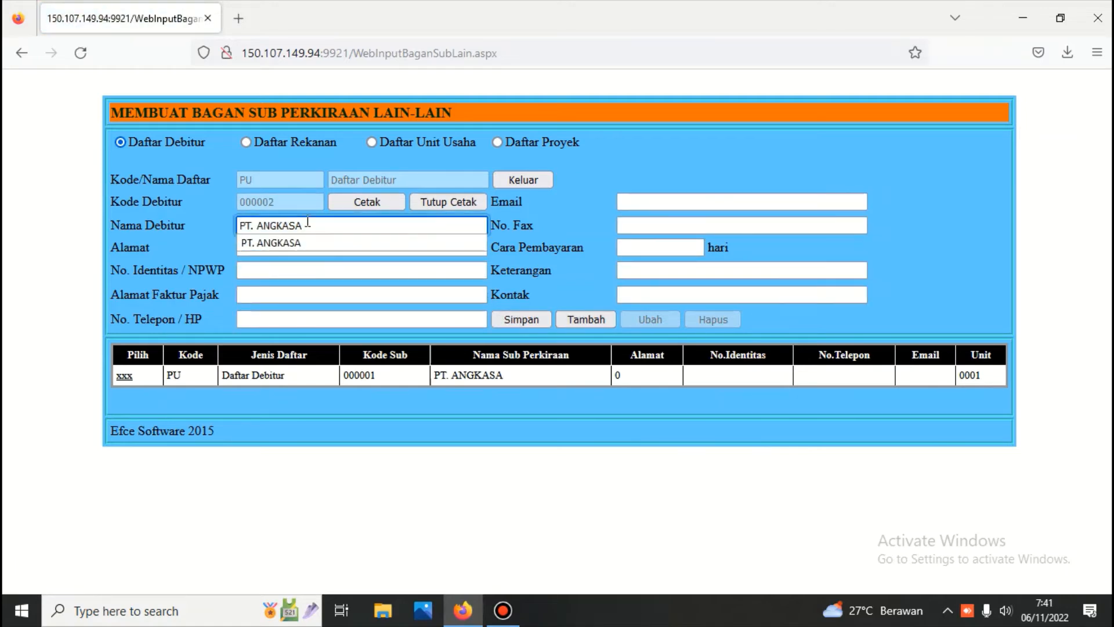
{"action": "key", "text": "BackSpace"}
{"action": "key", "text": "BackSpace"}
{"action": "key", "text": "BackSpace"}
{"action": "key", "text": "BackSpace"}
{"action": "key", "text": "BackSpace"}
{"action": "key", "text": "BackSpace"}
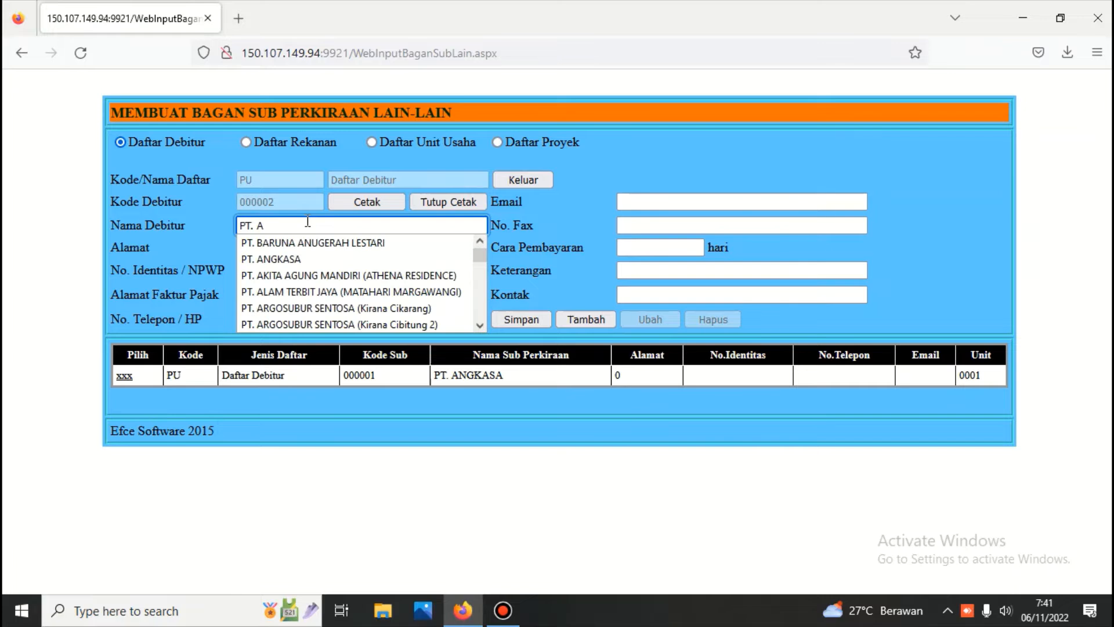
{"action": "key", "text": "BackSpace"}
{"action": "type", "text": "MERD"}
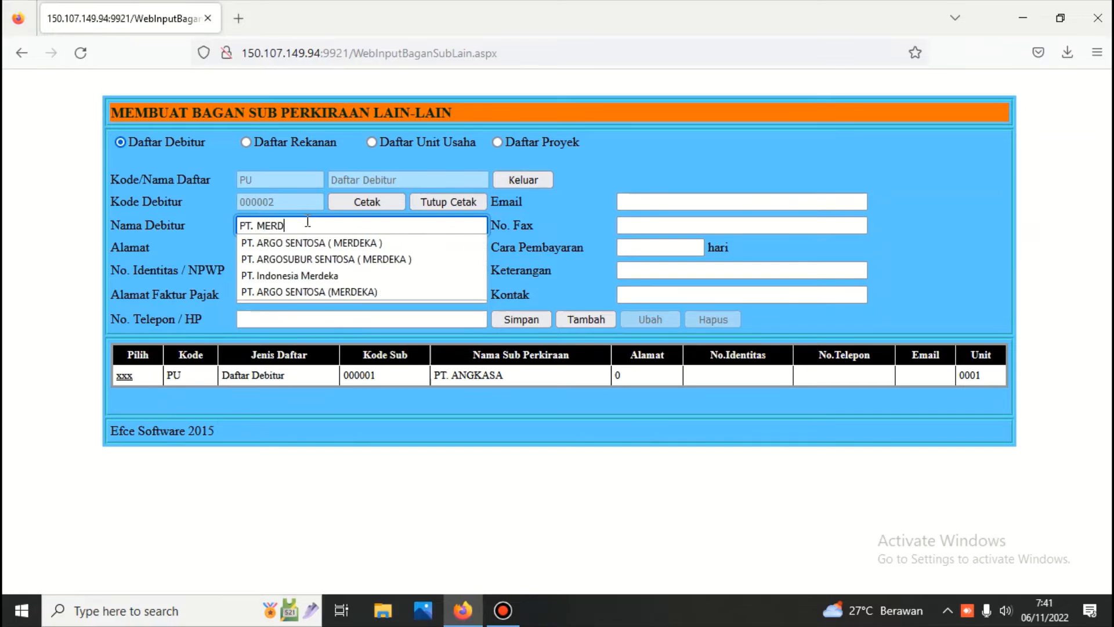
{"action": "type", "text": "EKA"}
{"action": "left_click", "coordinate": [528, 317]}
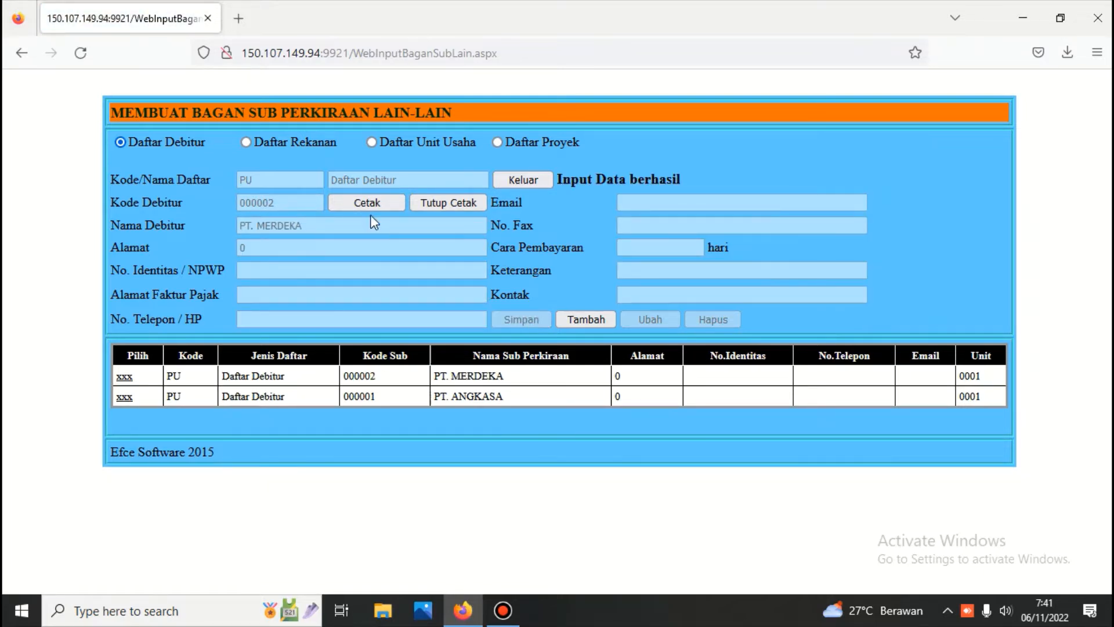
{"action": "left_click", "coordinate": [246, 142]}
Step: Add PT. BAHAN BAKU INDONESIA as partner 000001 in Daftar Rekanan
{"action": "left_click", "coordinate": [572, 323]}
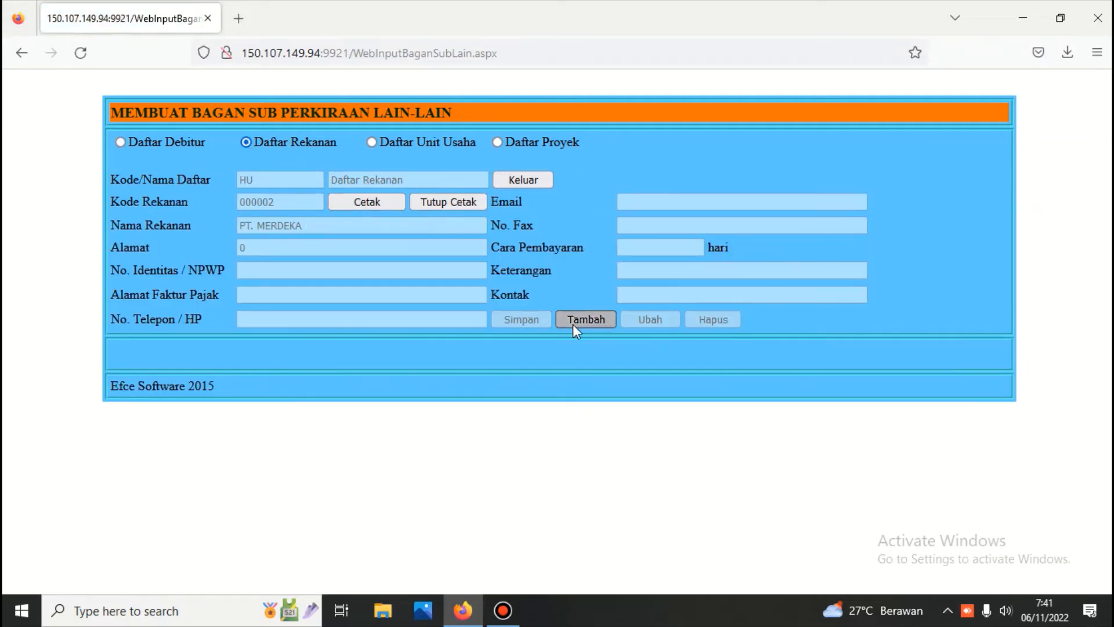
{"action": "left_click", "coordinate": [326, 224]}
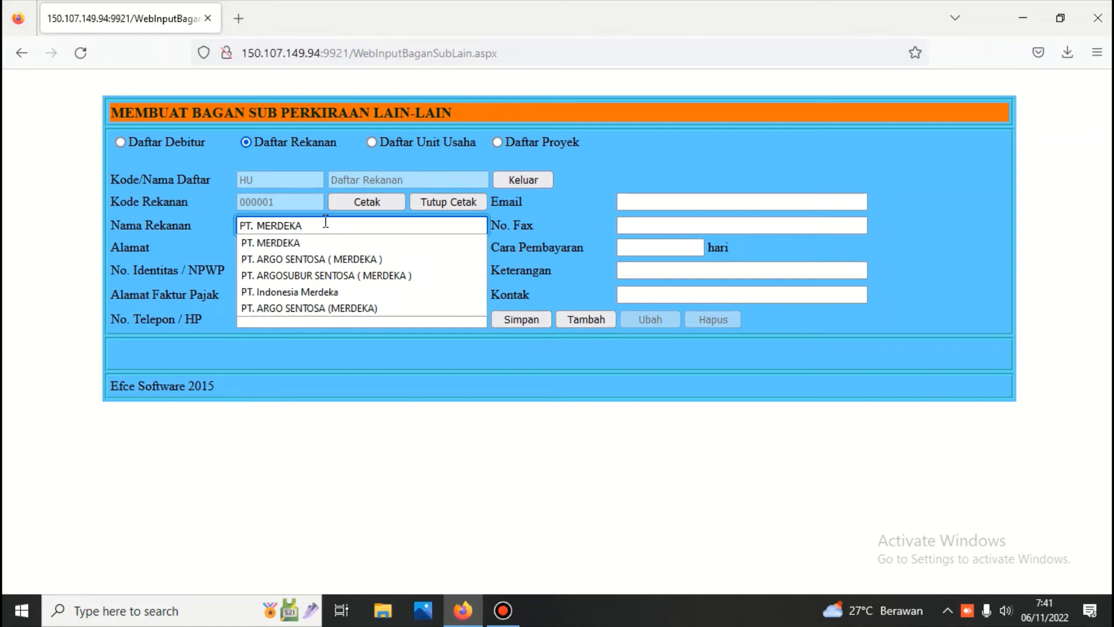
{"action": "key", "text": "BackSpace"}
{"action": "key", "text": "BackSpace"}
{"action": "key", "text": "BackSpace"}
{"action": "key", "text": "BackSpace"}
{"action": "key", "text": "BackSpace"}
{"action": "key", "text": "BackSpace"}
{"action": "key", "text": "BackSpace"}
{"action": "key", "text": "BackSpace"}
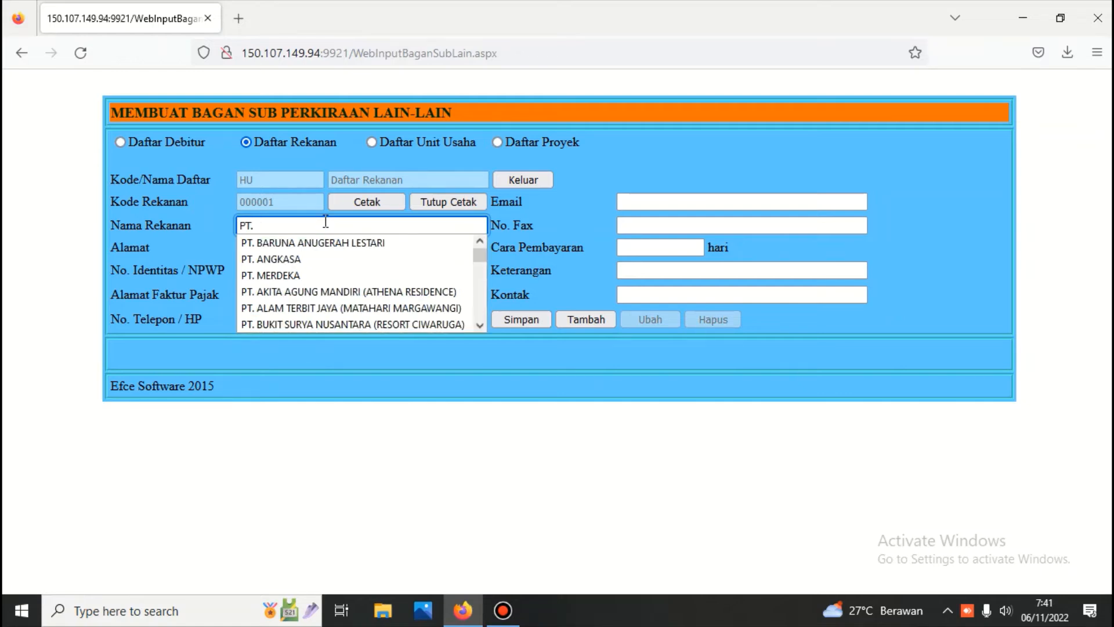
{"action": "type", "text": "BAHA"}
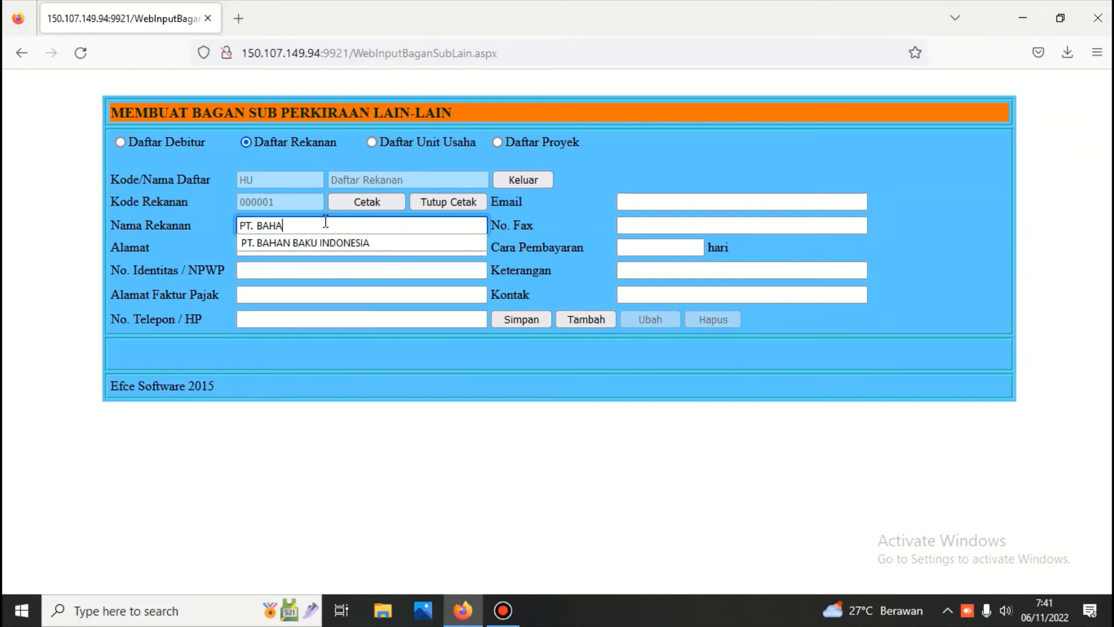
{"action": "type", "text": "N"}
{"action": "key", "text": "Down"}
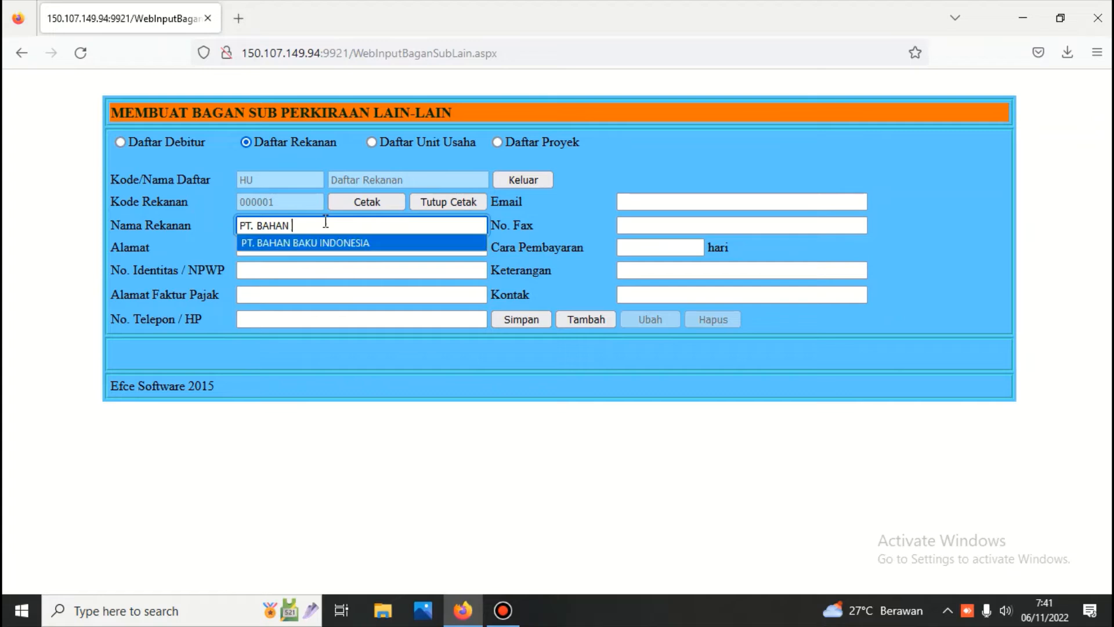
{"action": "key", "text": "Return"}
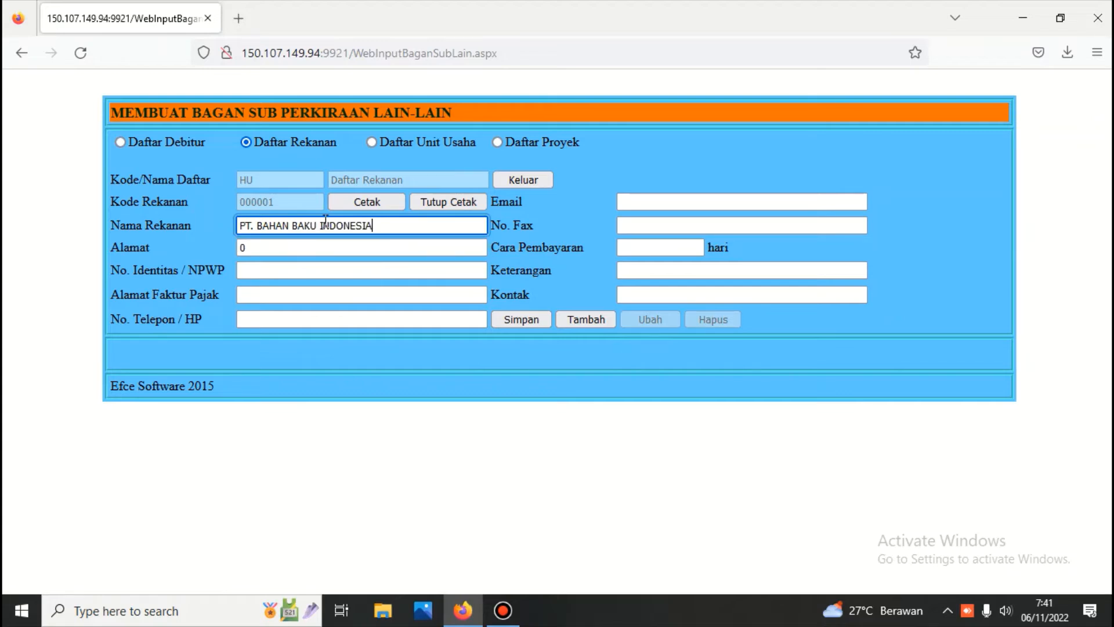
{"action": "left_click", "coordinate": [511, 318]}
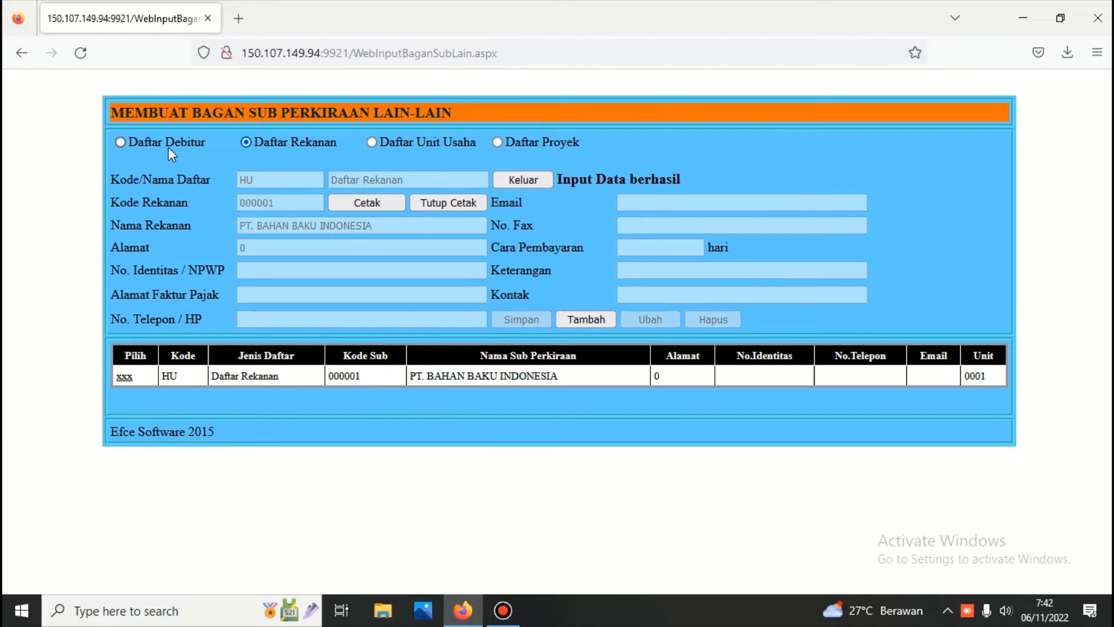
Step: Toggle between the debtor and partner lists, ending on Daftar Debitur
{"action": "left_click", "coordinate": [121, 141]}
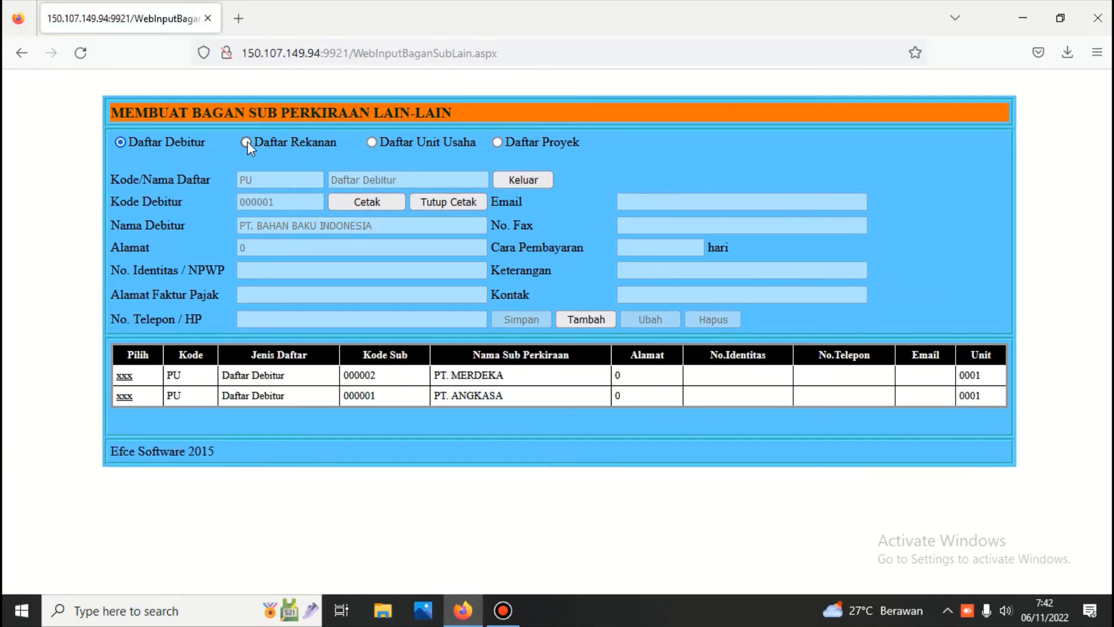
{"action": "left_click", "coordinate": [246, 142]}
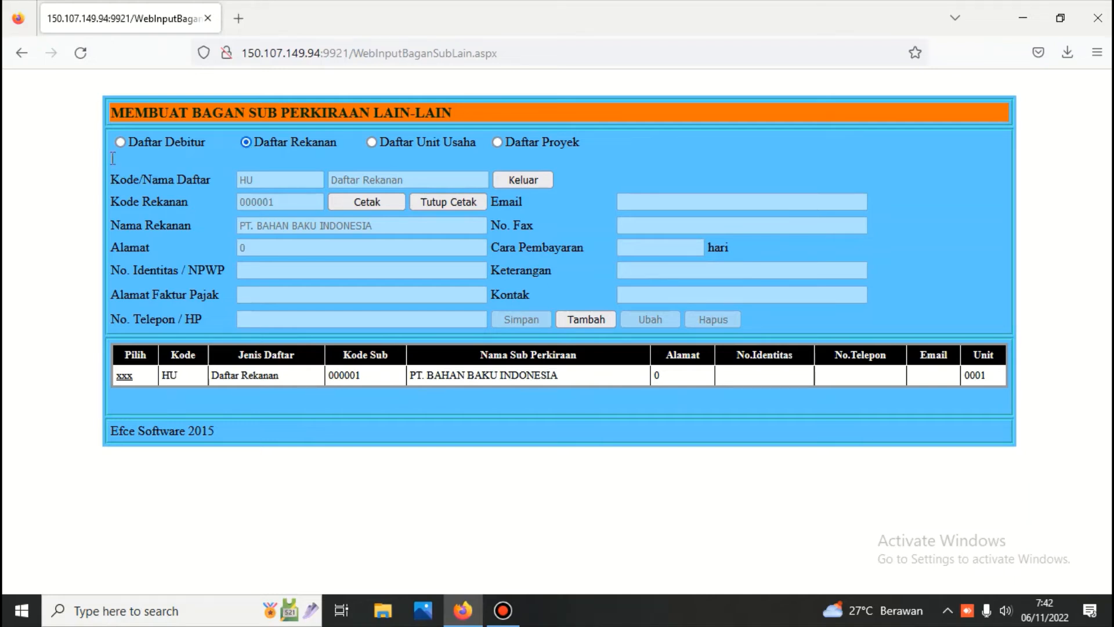
{"action": "left_click", "coordinate": [122, 141]}
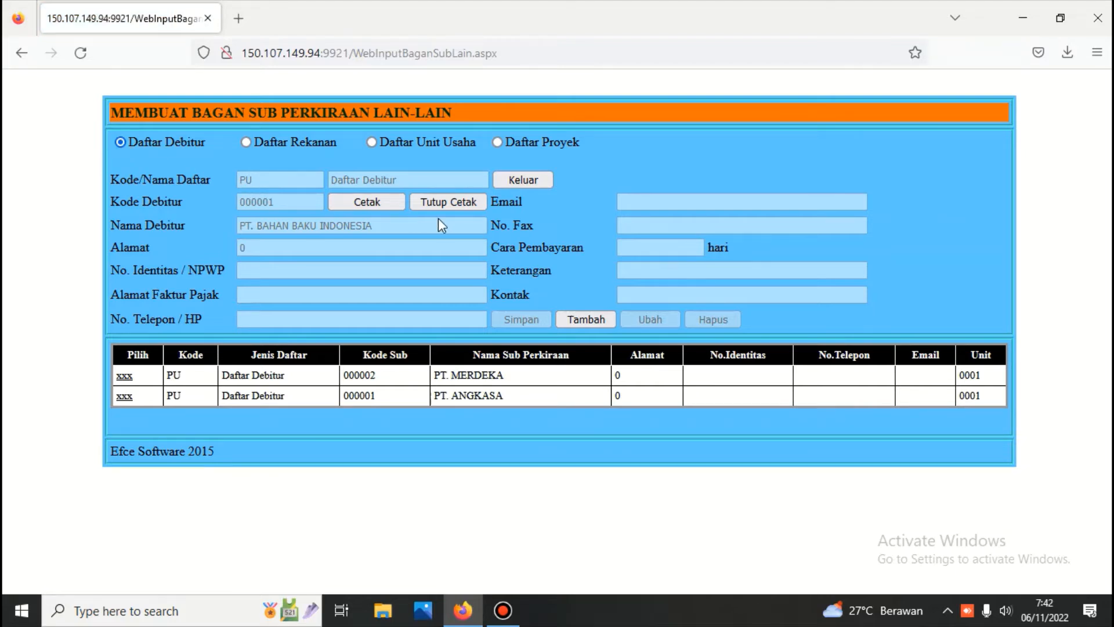
Step: Leave the other lists, view Piutang Karyawan's sub-accounts, then return to Menu Buku Besar
{"action": "left_click", "coordinate": [524, 178]}
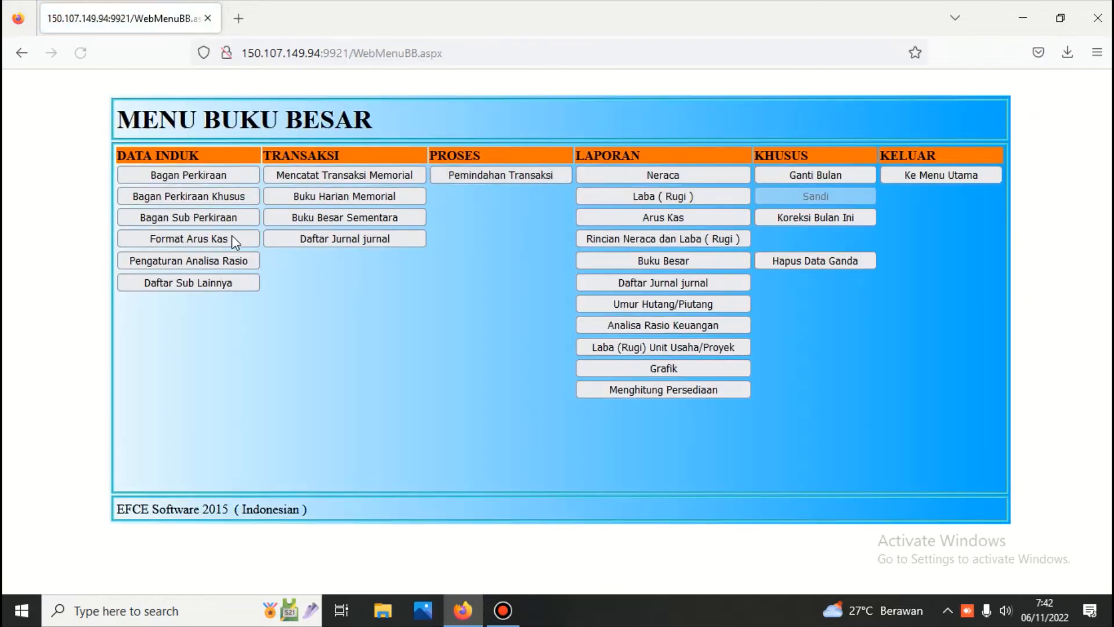
{"action": "left_click", "coordinate": [180, 217]}
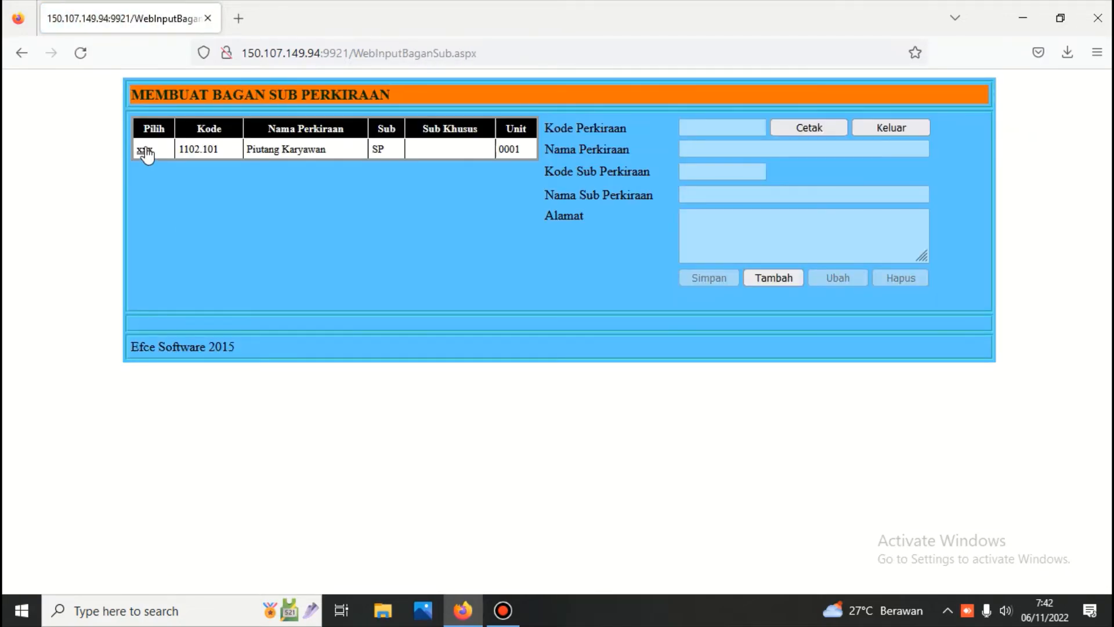
{"action": "left_click", "coordinate": [145, 151]}
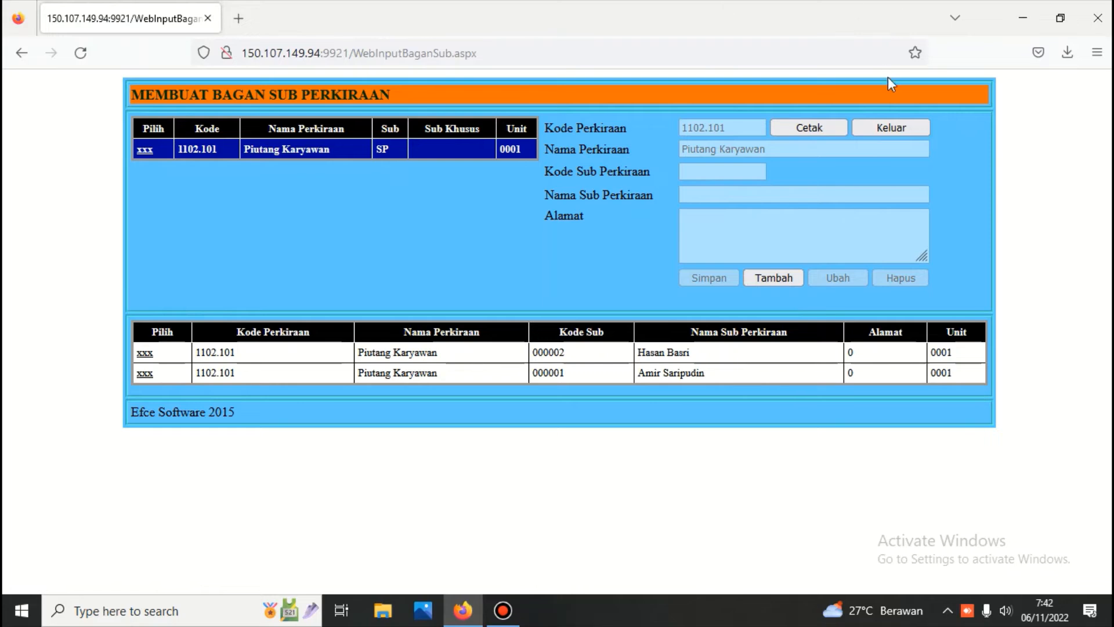
{"action": "left_click", "coordinate": [904, 130]}
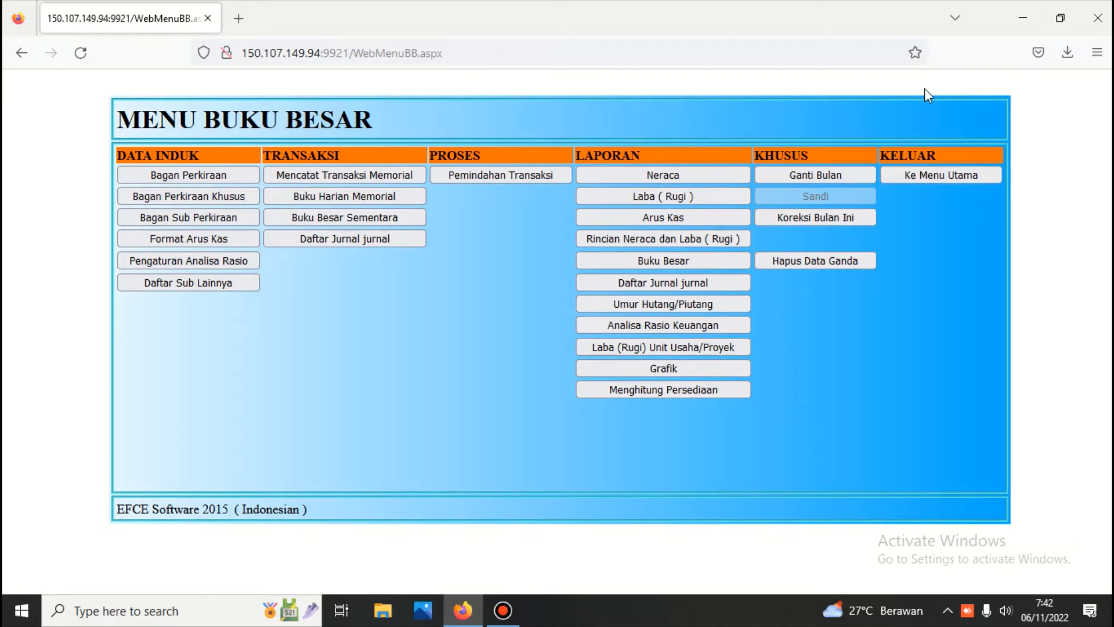
{"action": "left_click", "coordinate": [163, 197]}
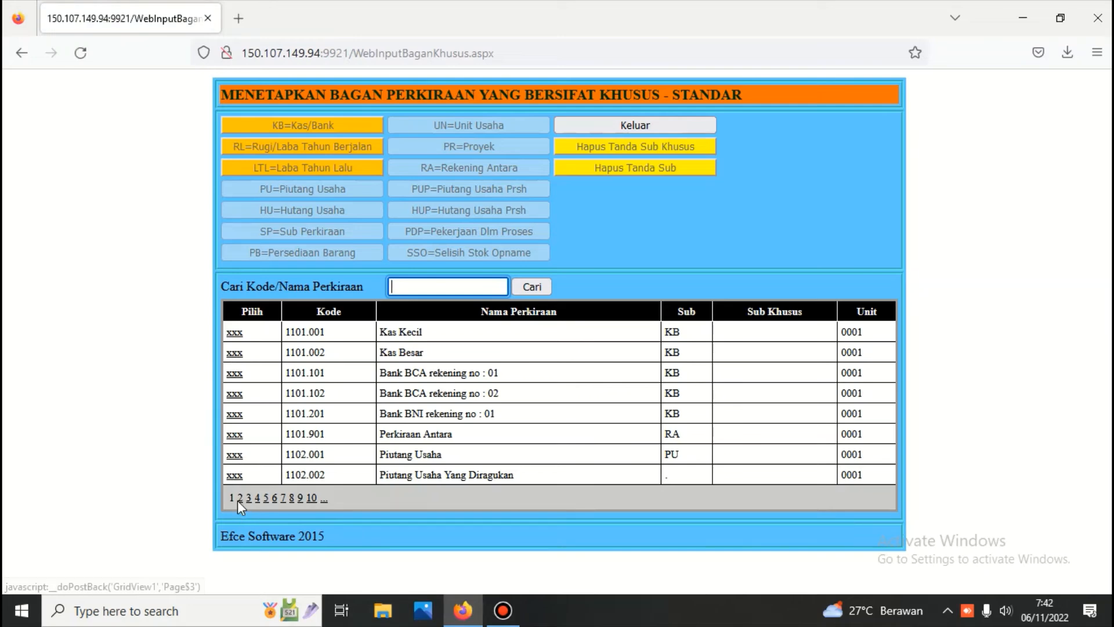
{"action": "left_click", "coordinate": [239, 499]}
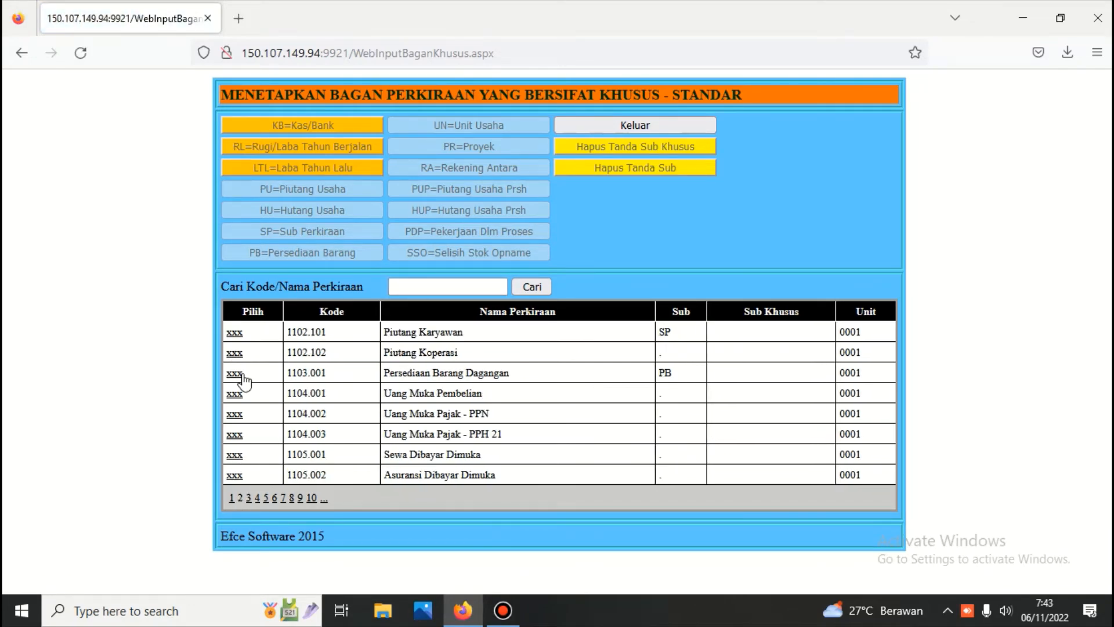
{"action": "left_click", "coordinate": [238, 374]}
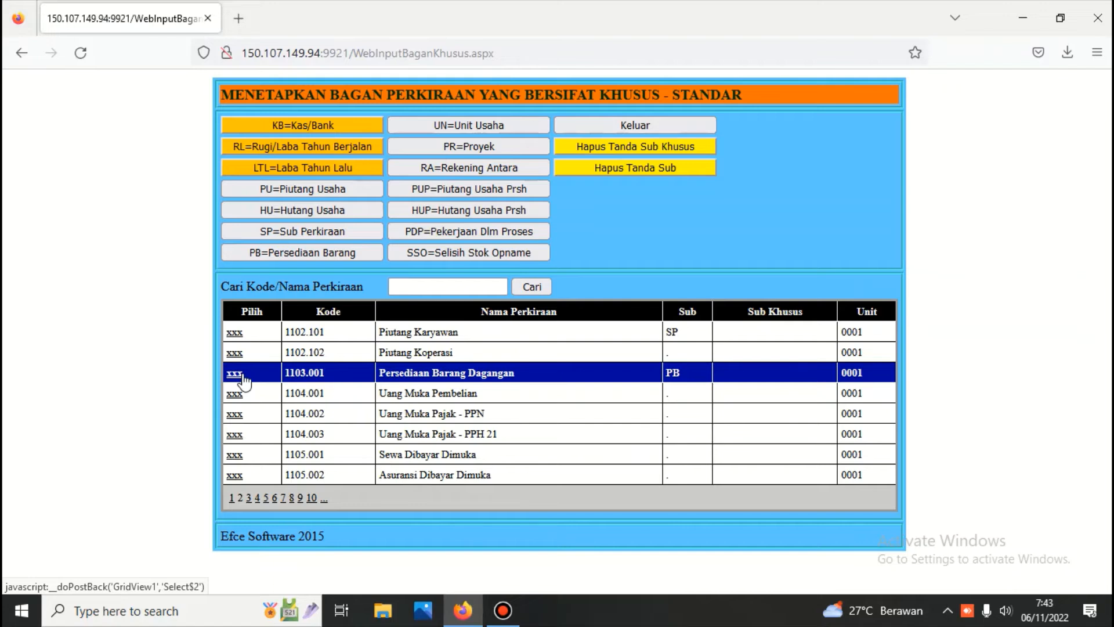
{"action": "left_click", "coordinate": [235, 333]}
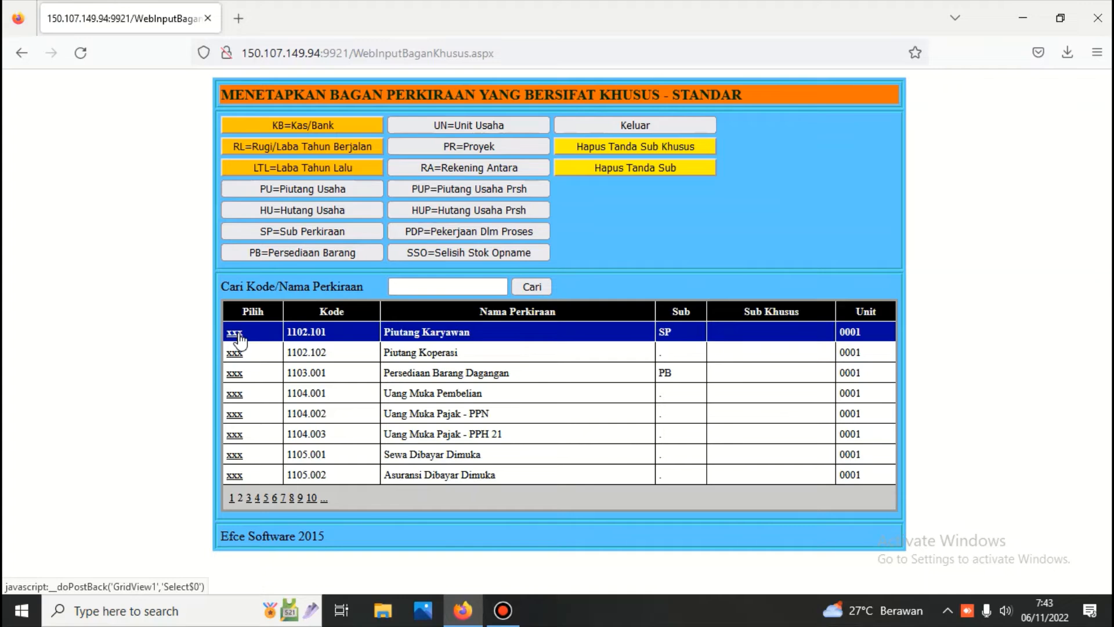
{"action": "left_click", "coordinate": [238, 374]}
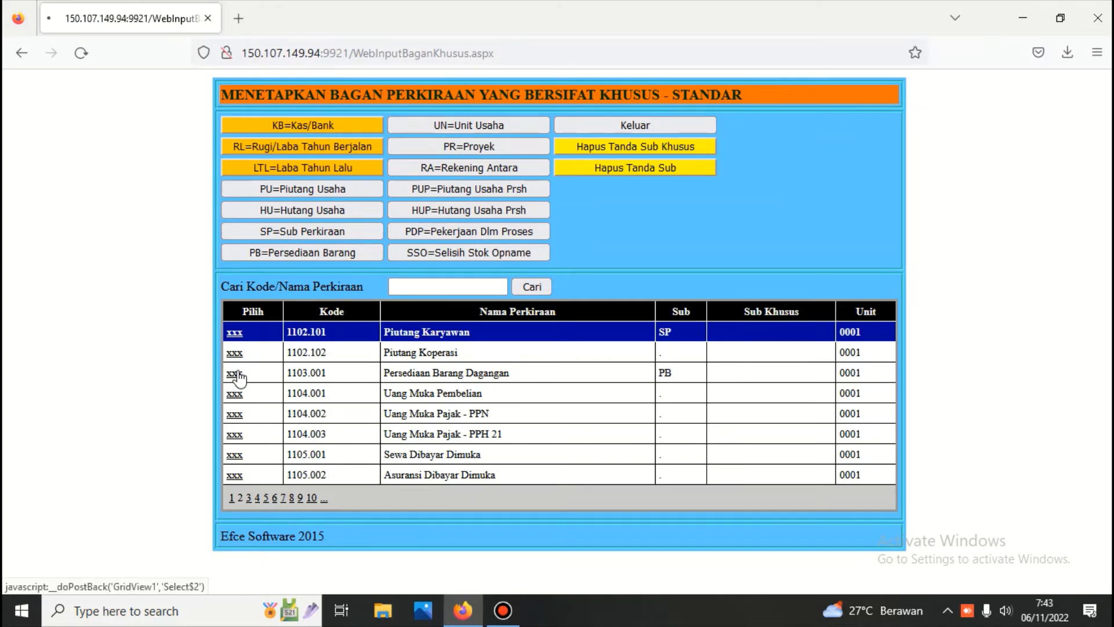
{"action": "left_click", "coordinate": [621, 127]}
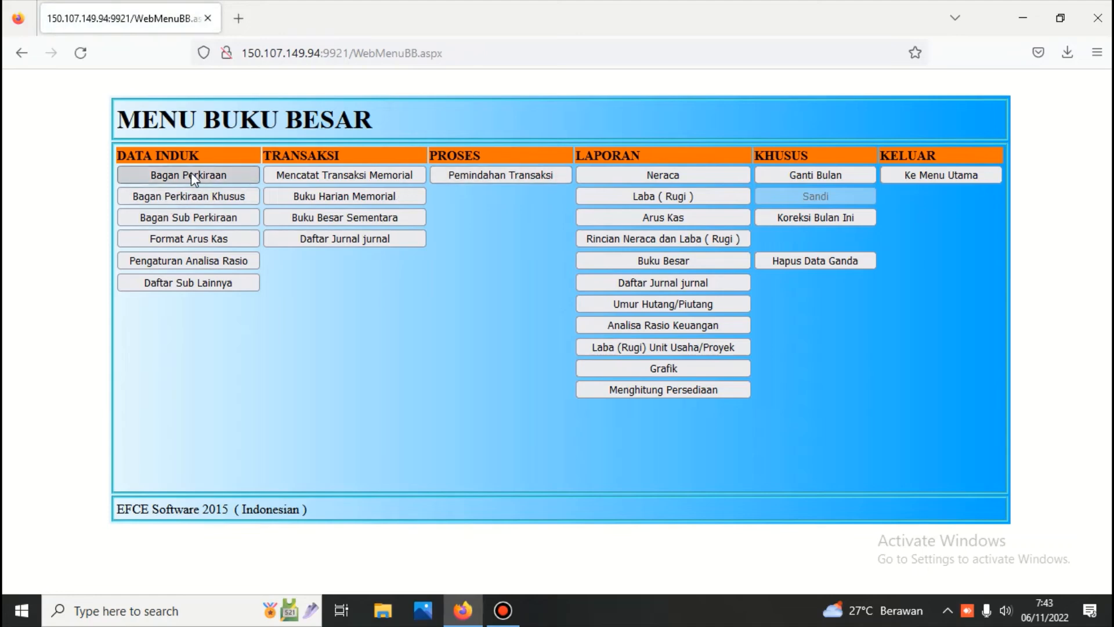
{"action": "left_click", "coordinate": [190, 174]}
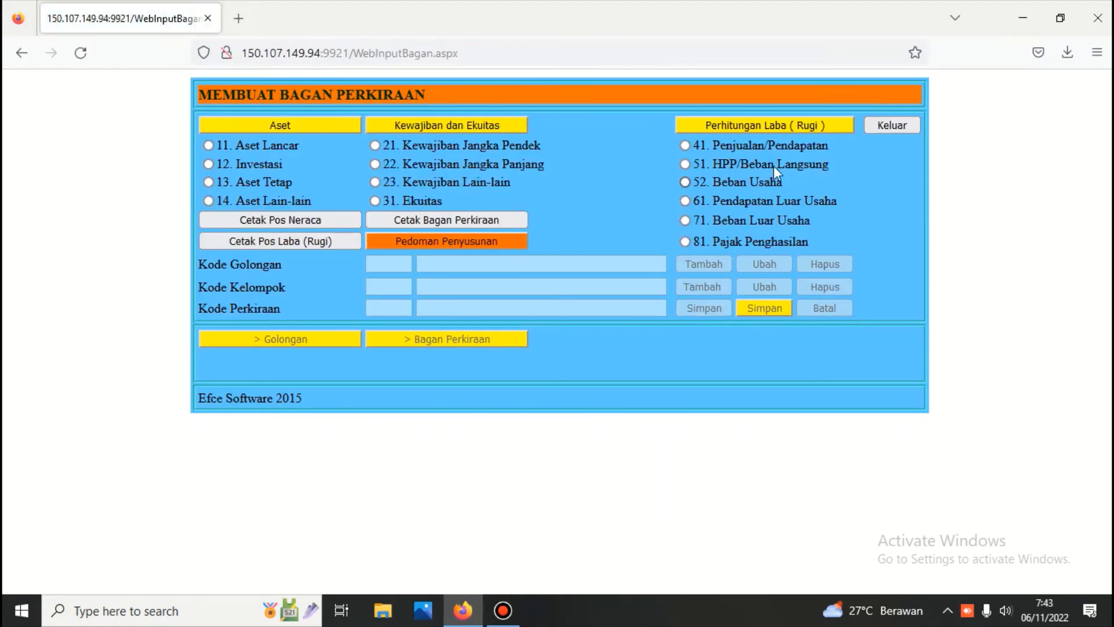
{"action": "left_click", "coordinate": [869, 124]}
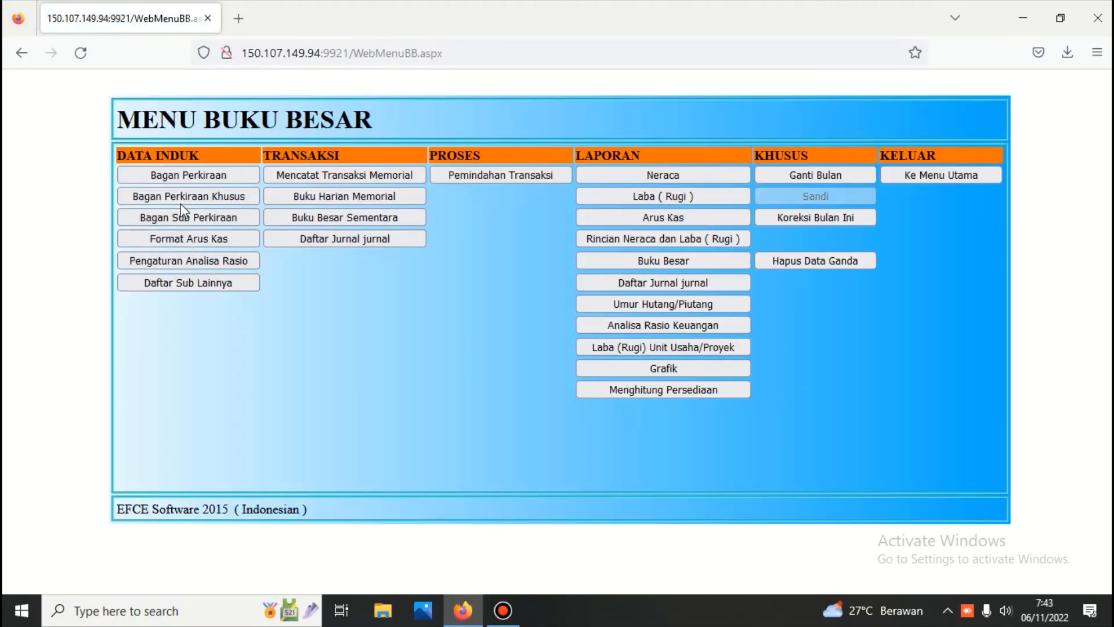
{"action": "left_click", "coordinate": [180, 197]}
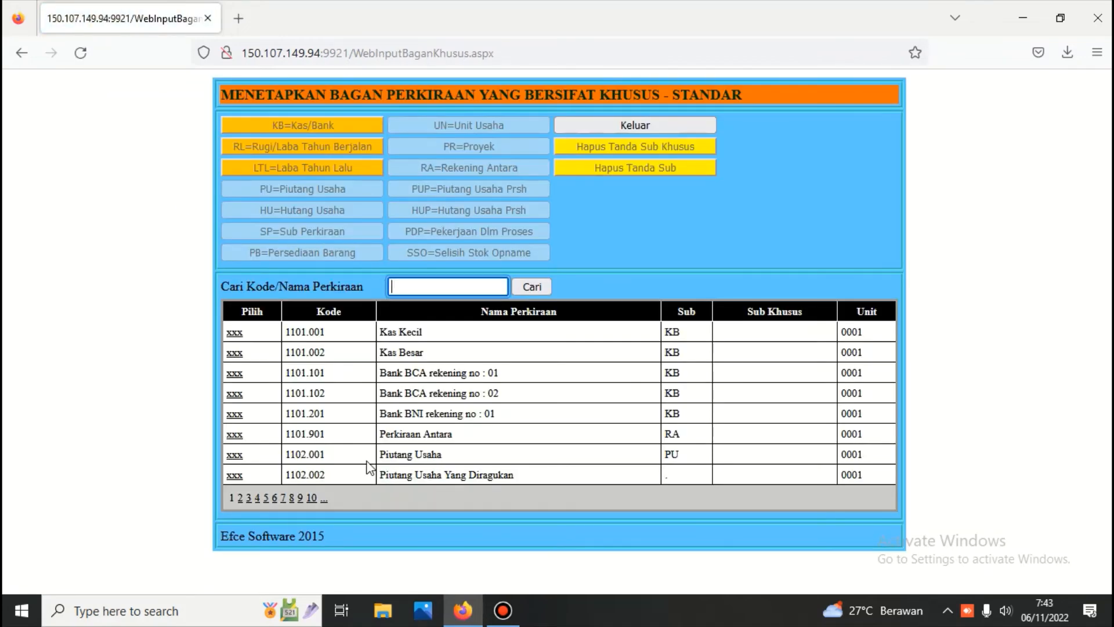
{"action": "left_click", "coordinate": [621, 126]}
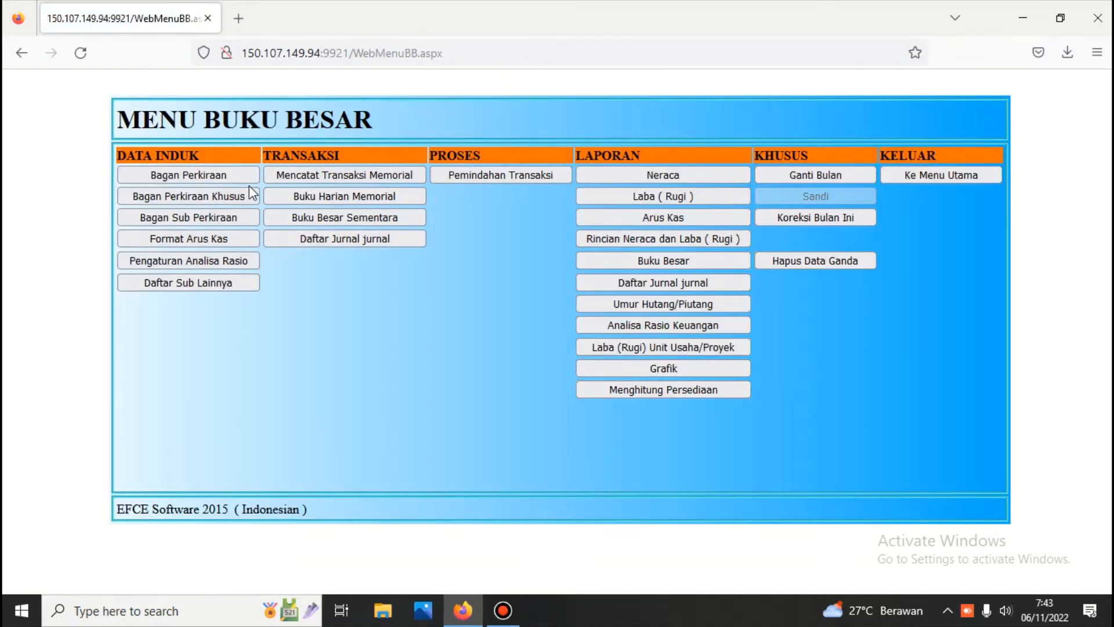
{"action": "left_click", "coordinate": [213, 217]}
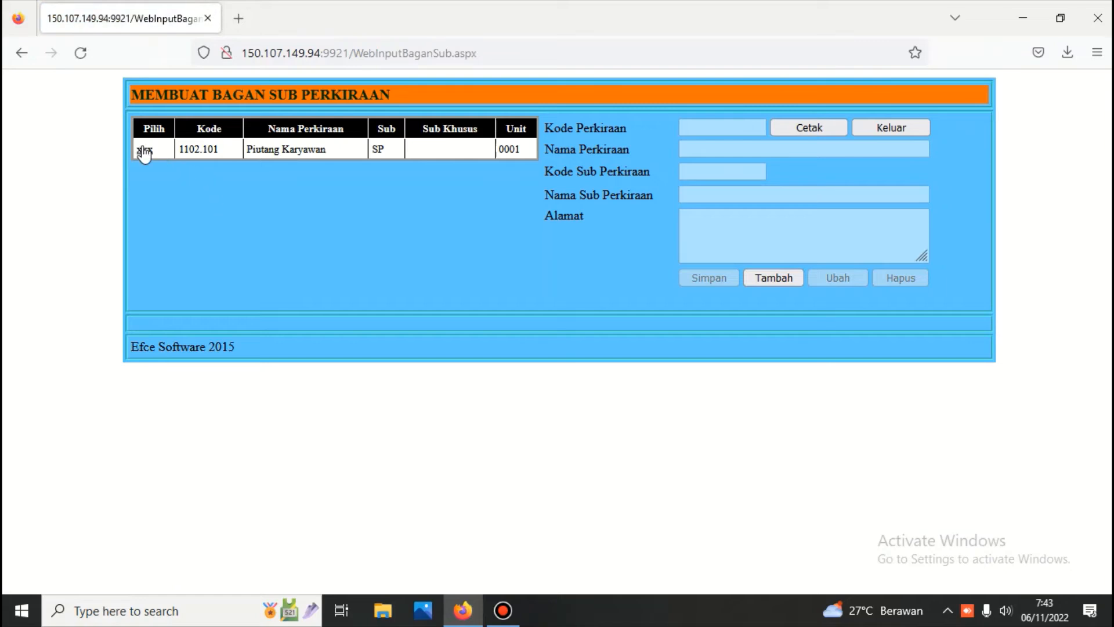
{"action": "left_click", "coordinate": [145, 151]}
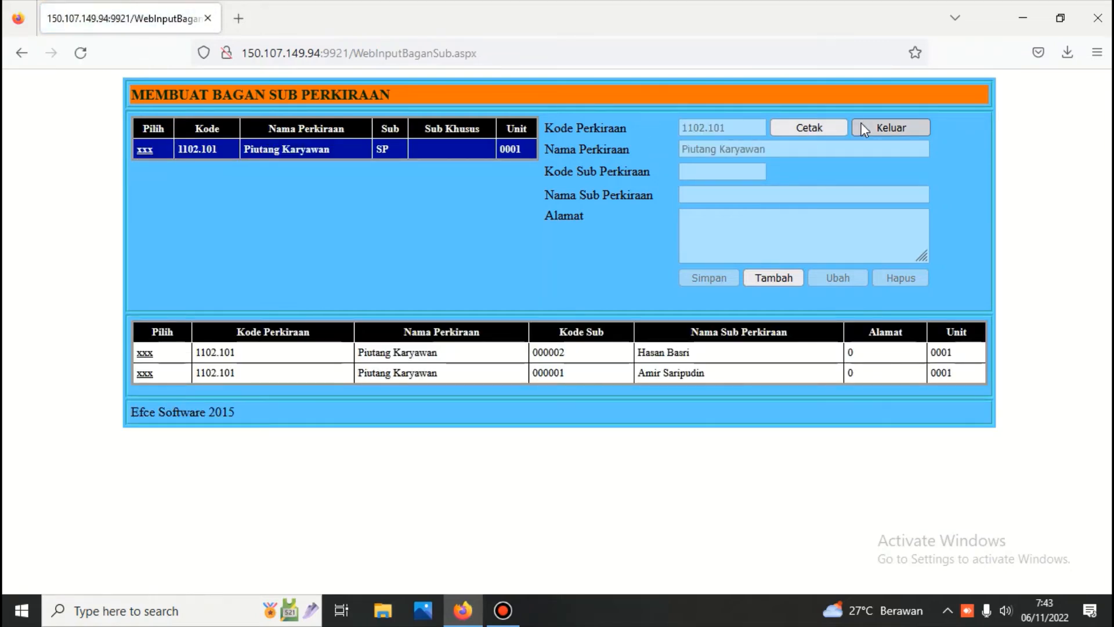
{"action": "left_click", "coordinate": [861, 125]}
{"action": "left_click", "coordinate": [181, 289]}
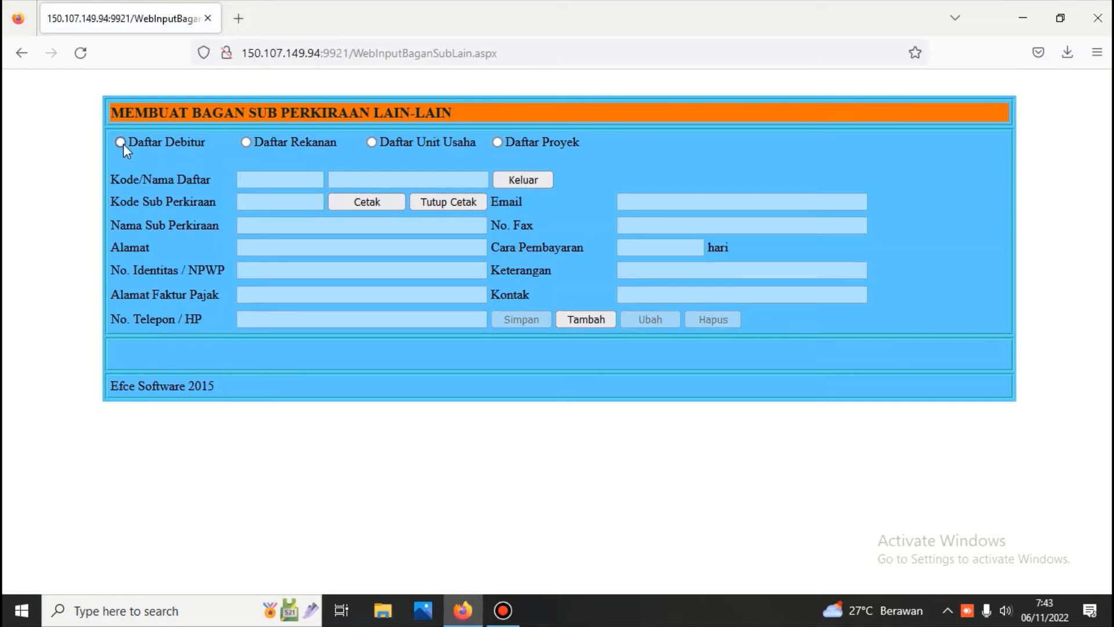
{"action": "left_click", "coordinate": [121, 143]}
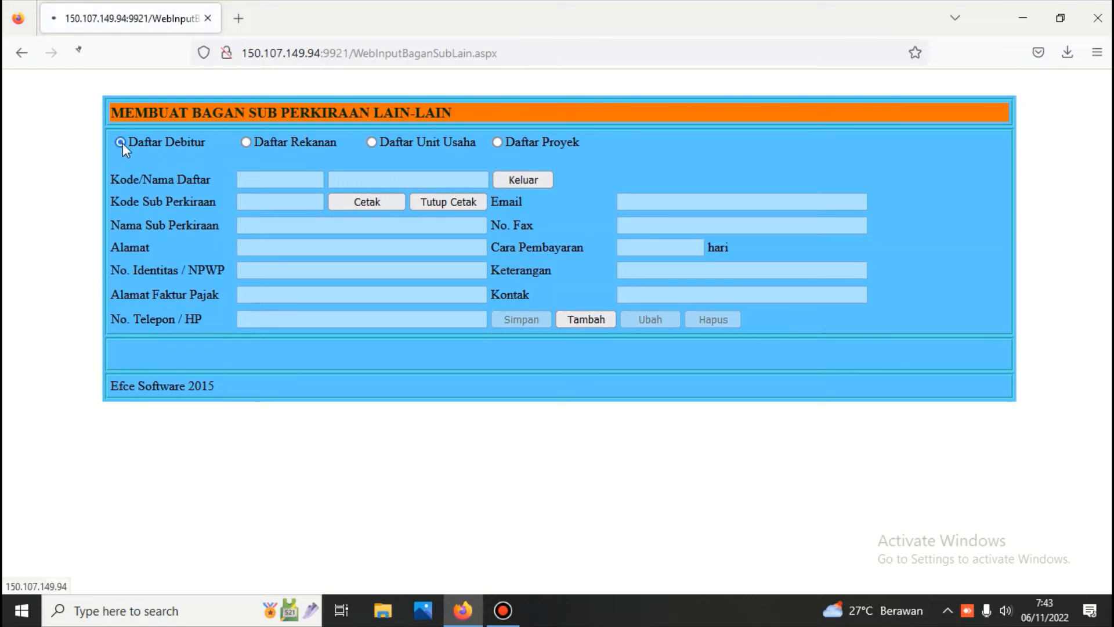
{"action": "left_click", "coordinate": [247, 142]}
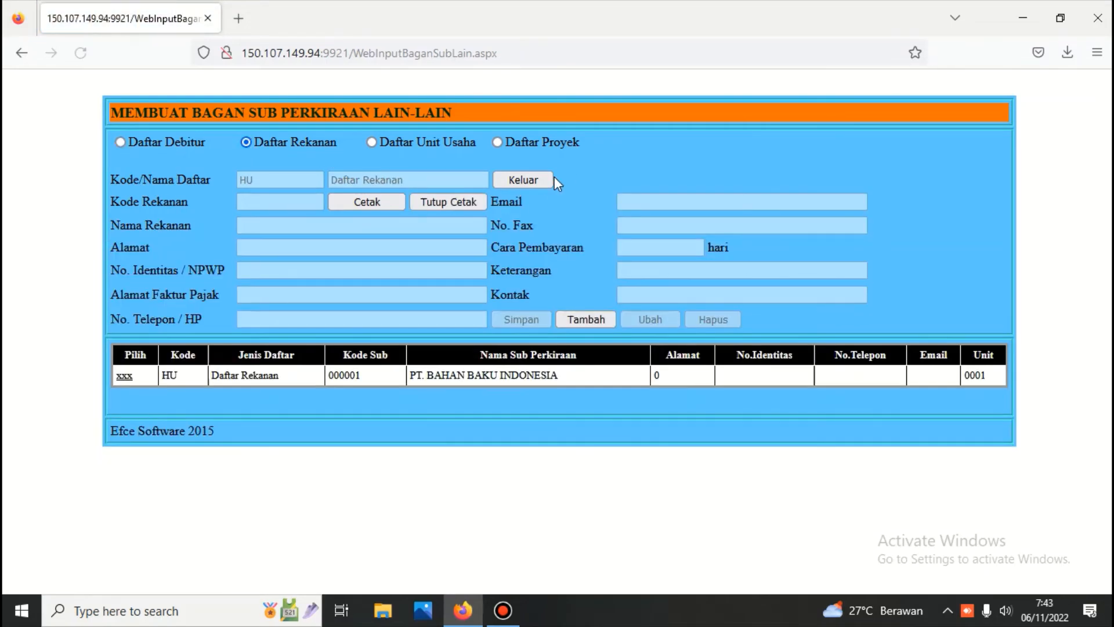
{"action": "left_click", "coordinate": [542, 180]}
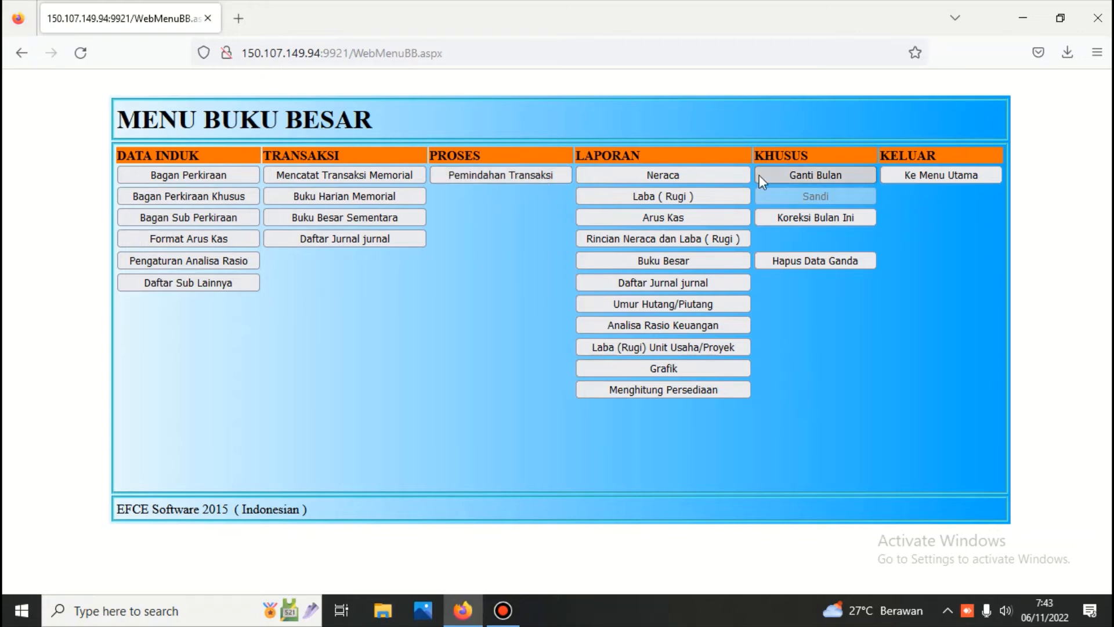
Step: Log into the Persediaan module with its password and open Daftar Kelompok Barang Persediaan
{"action": "left_click", "coordinate": [904, 179]}
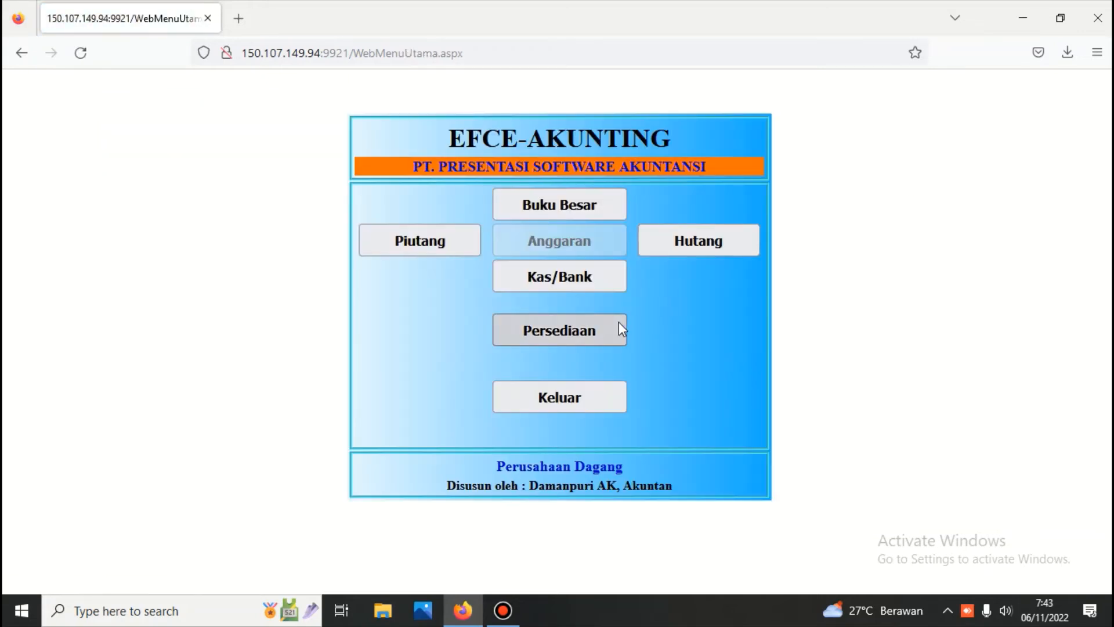
{"action": "left_click", "coordinate": [563, 332]}
{"action": "left_click", "coordinate": [558, 191]}
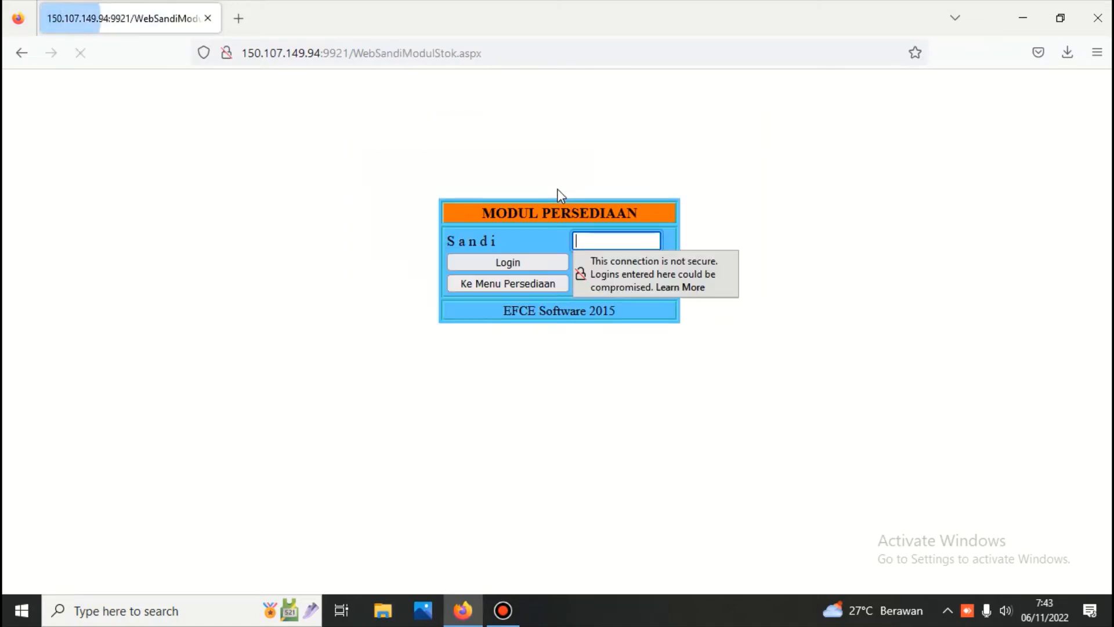
{"action": "type", "text": "123"}
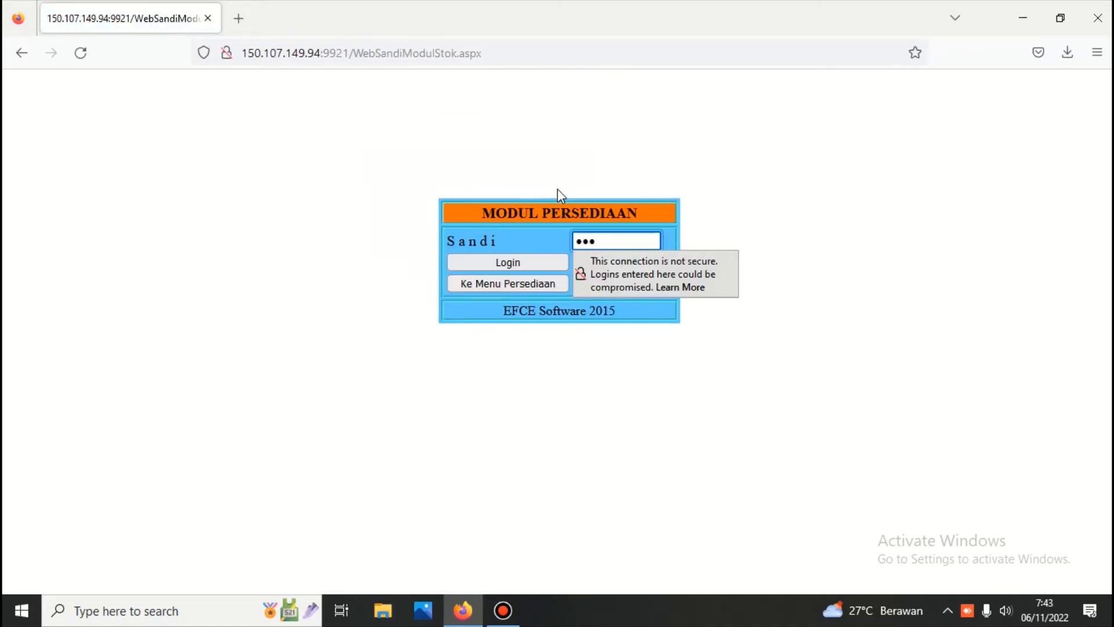
{"action": "left_click", "coordinate": [493, 261]}
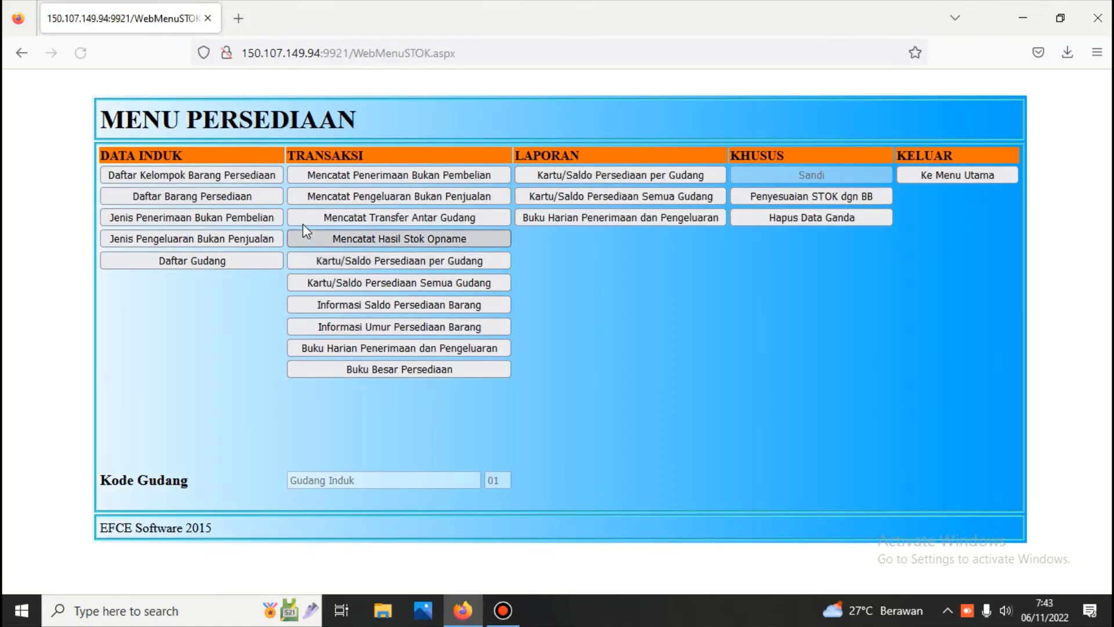
{"action": "left_click", "coordinate": [190, 176]}
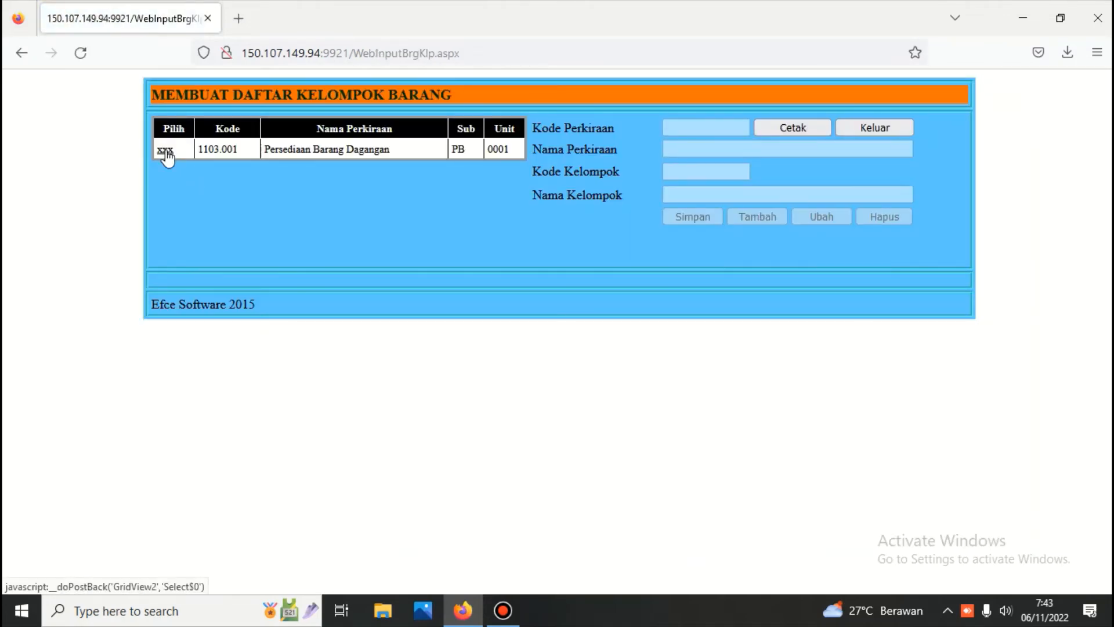
Step: Load account 1103.001 Persediaan Barang Dagangan in the item group form and start a new group record
{"action": "left_click", "coordinate": [165, 150]}
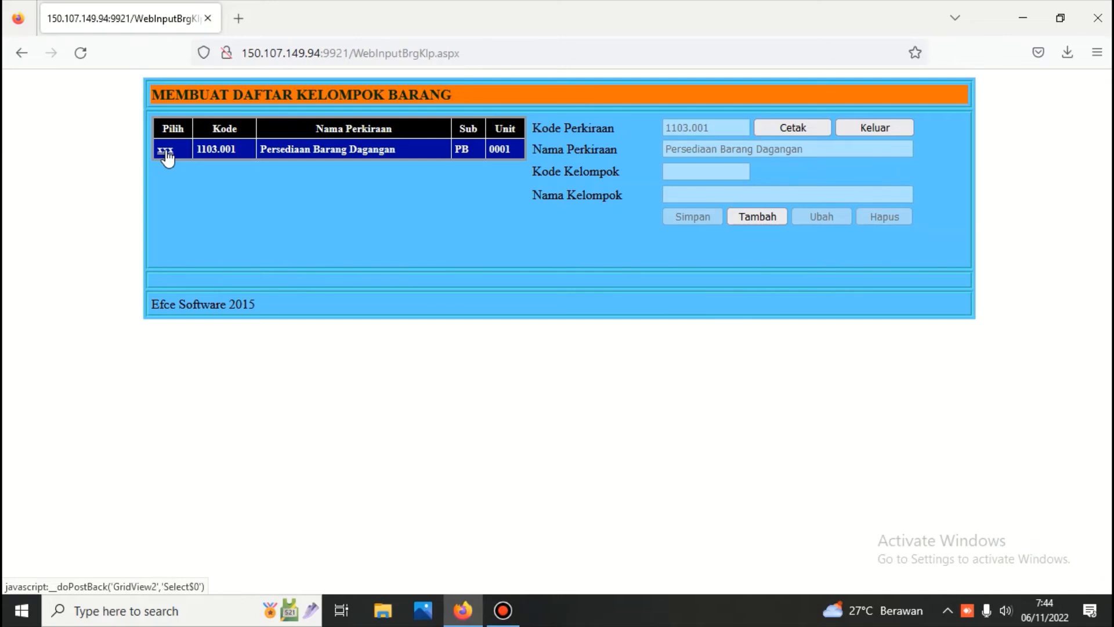
{"action": "left_click", "coordinate": [859, 128]}
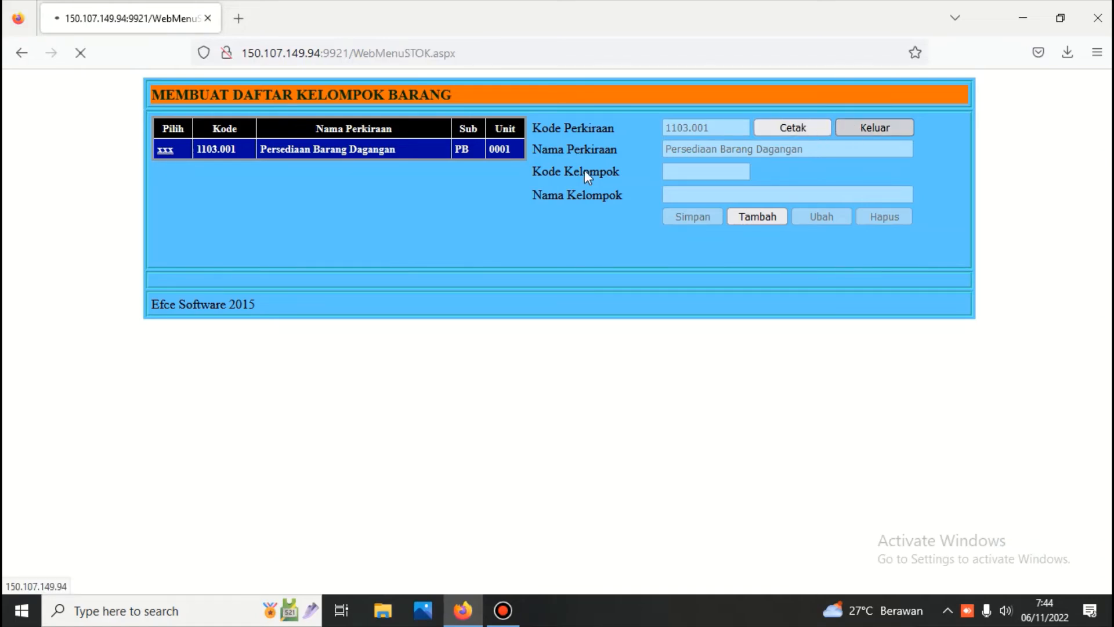
{"action": "left_click", "coordinate": [220, 204]}
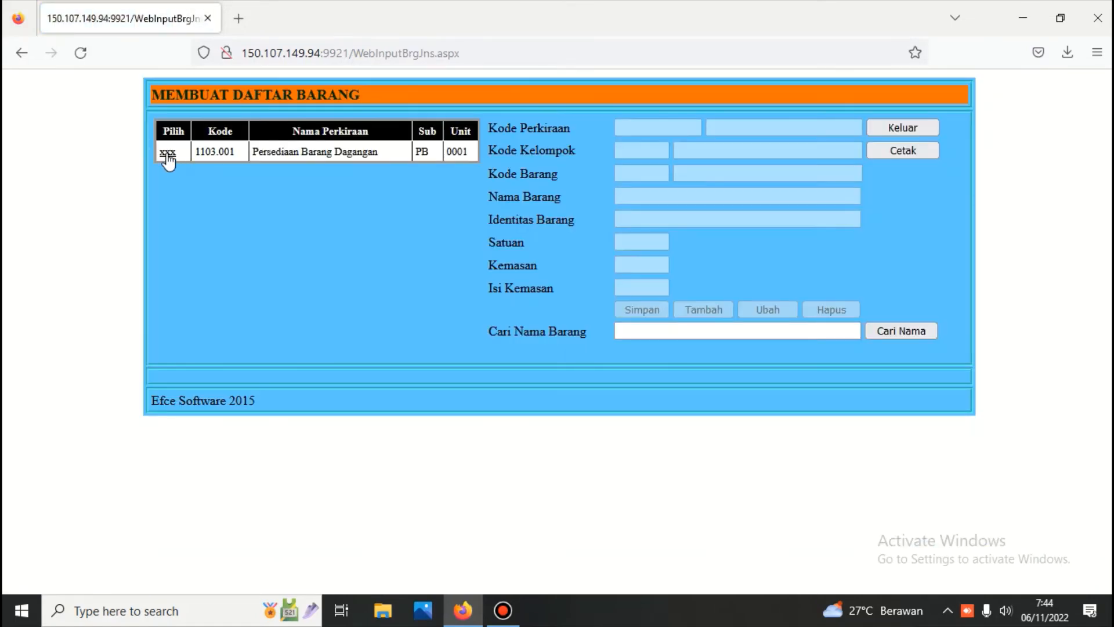
{"action": "left_click", "coordinate": [168, 154]}
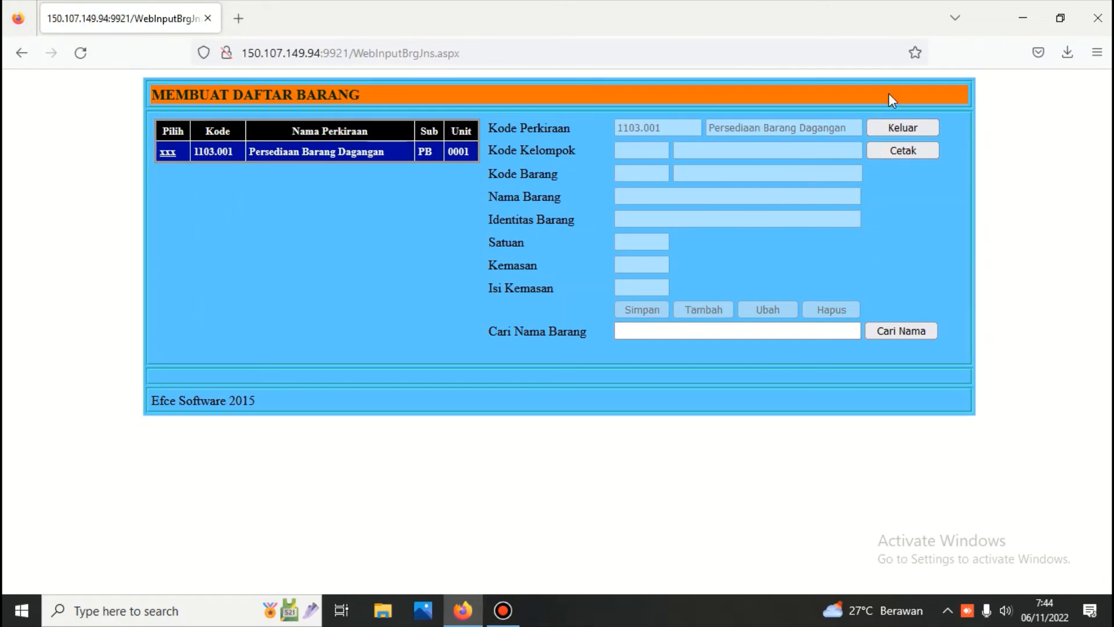
{"action": "left_click", "coordinate": [912, 127]}
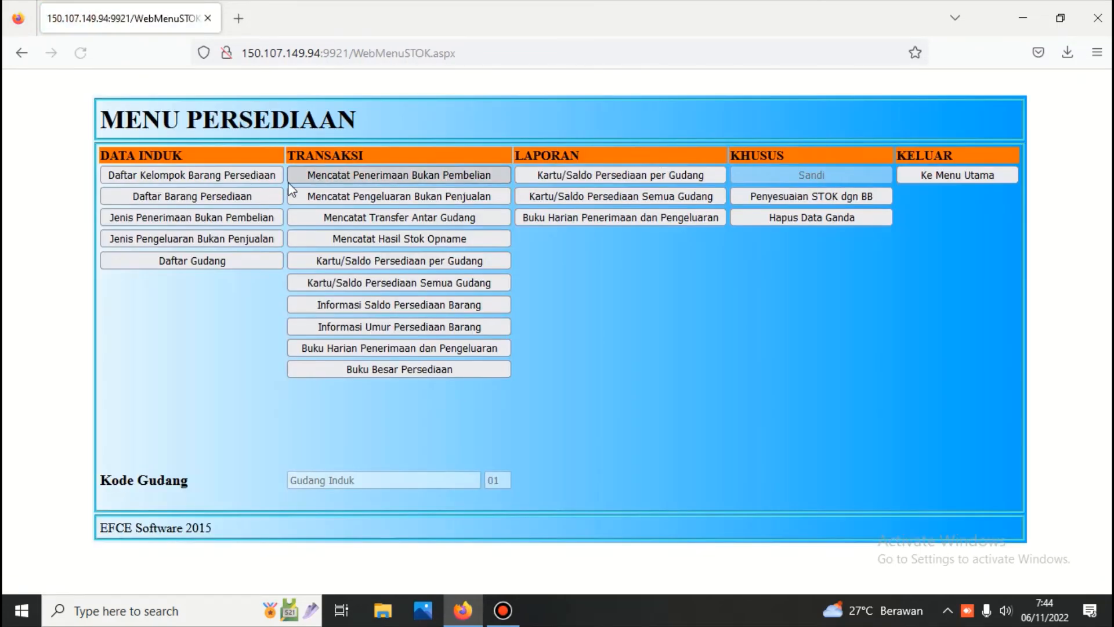
{"action": "left_click", "coordinate": [256, 176]}
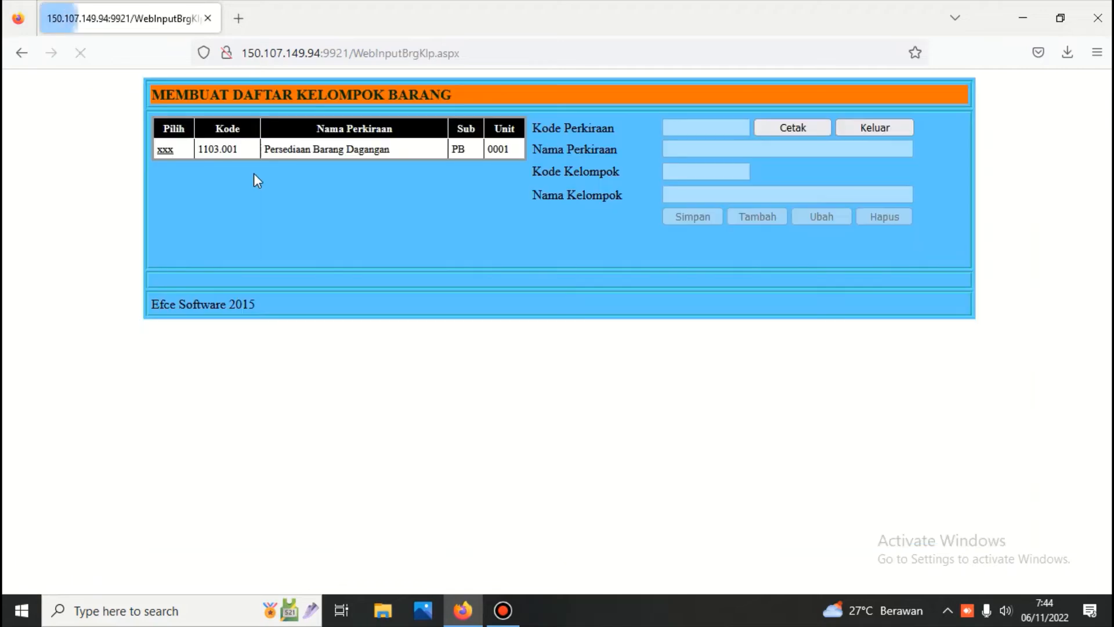
{"action": "left_click", "coordinate": [166, 150]}
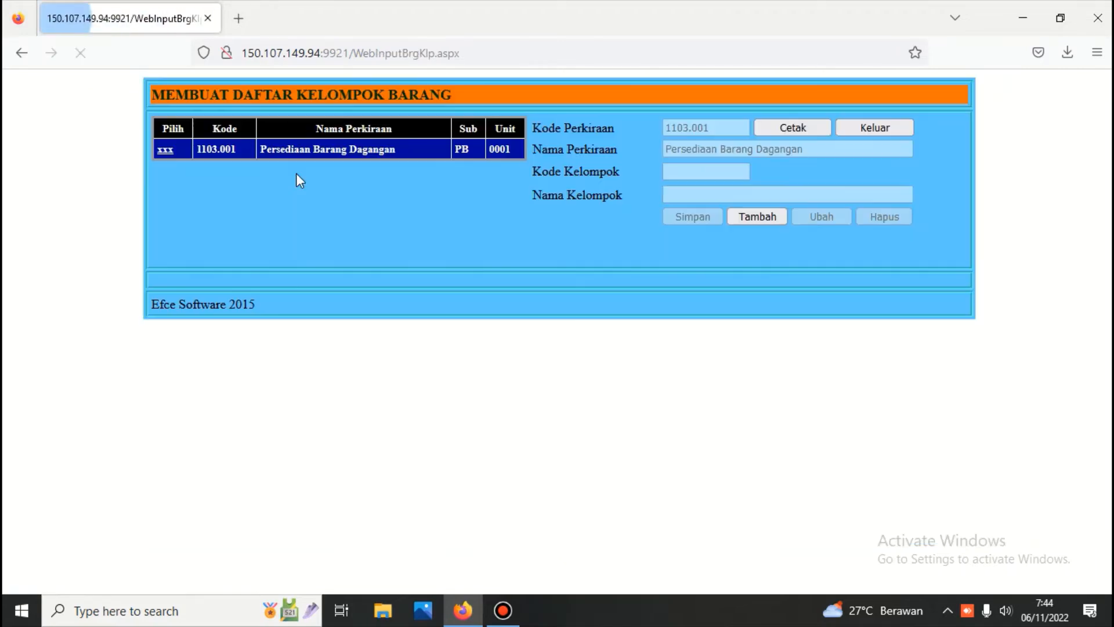
{"action": "left_click", "coordinate": [748, 219]}
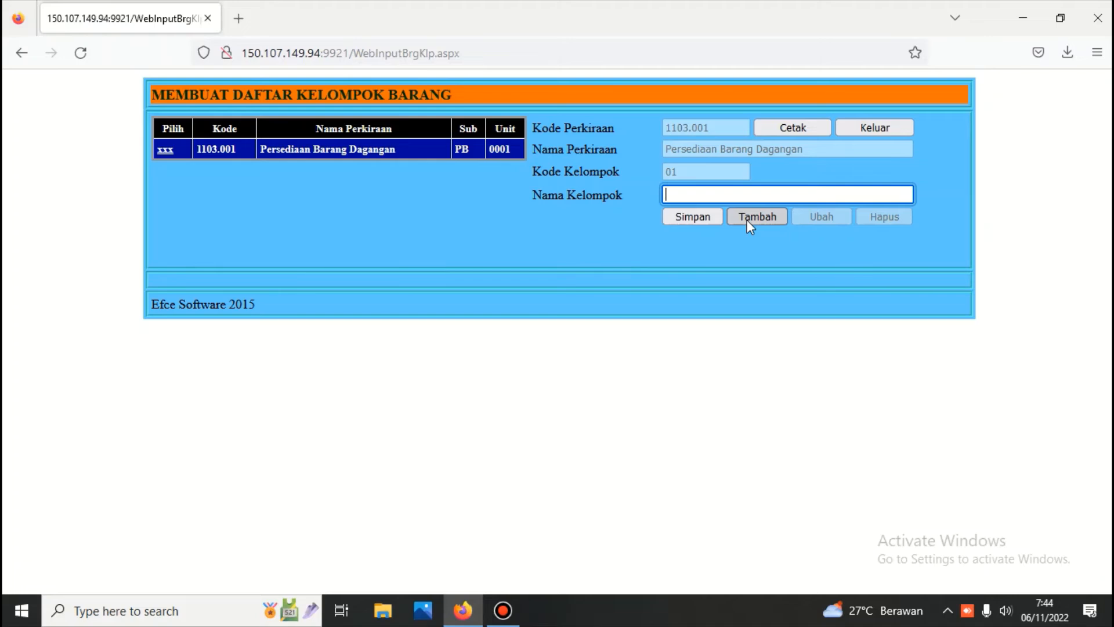
Step: Name group 01 'Beras' and save it
{"action": "type", "text": "Be"}
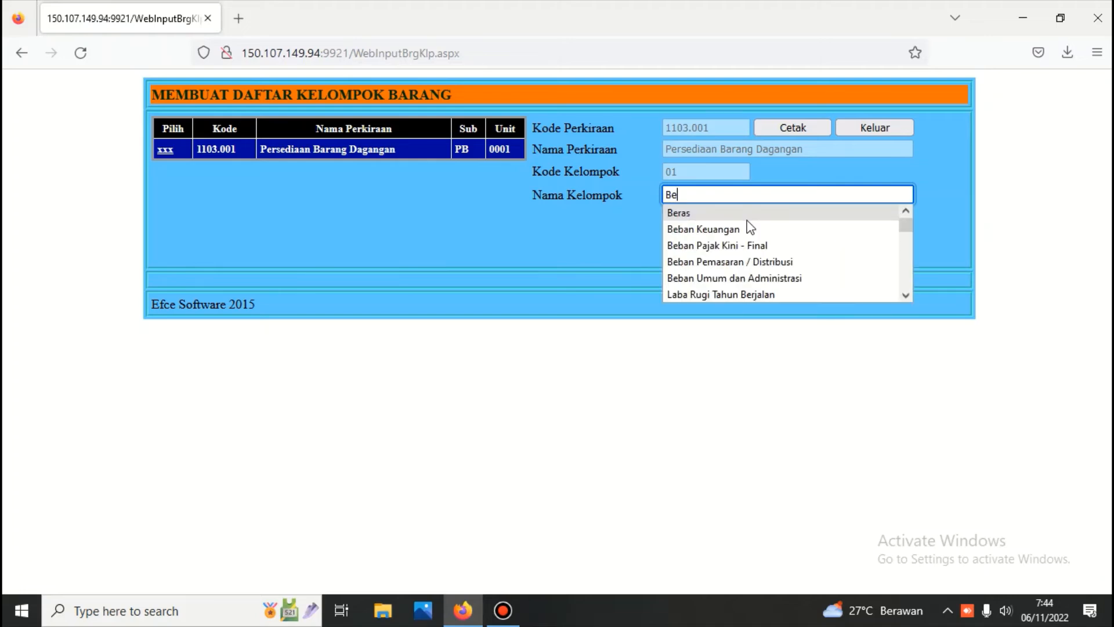
{"action": "type", "text": "ras"}
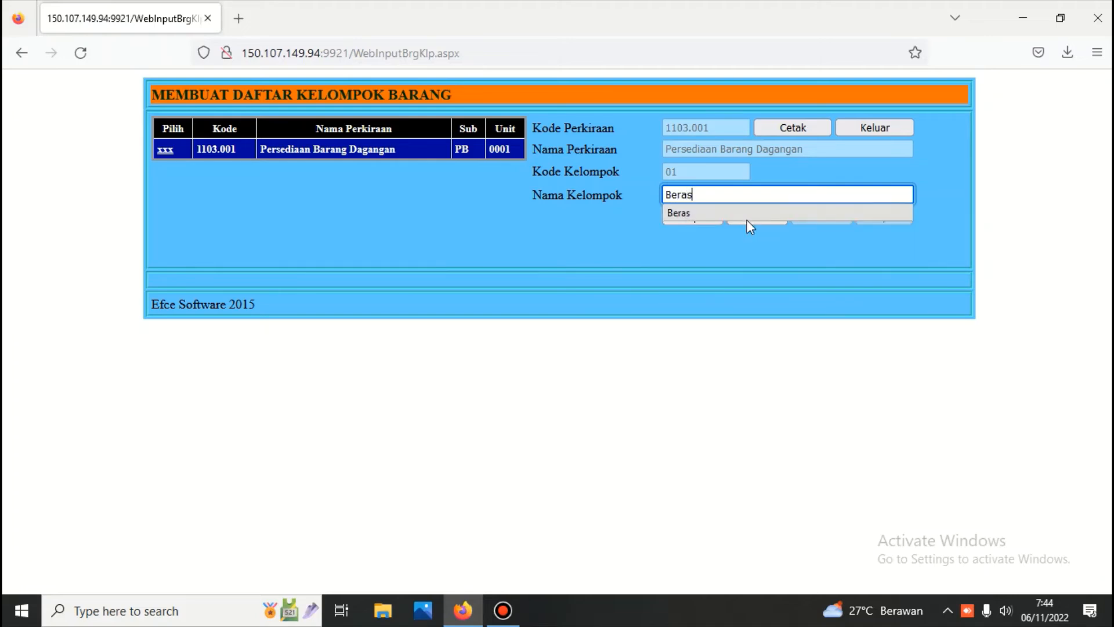
{"action": "left_click", "coordinate": [728, 177]}
{"action": "left_click", "coordinate": [702, 217]}
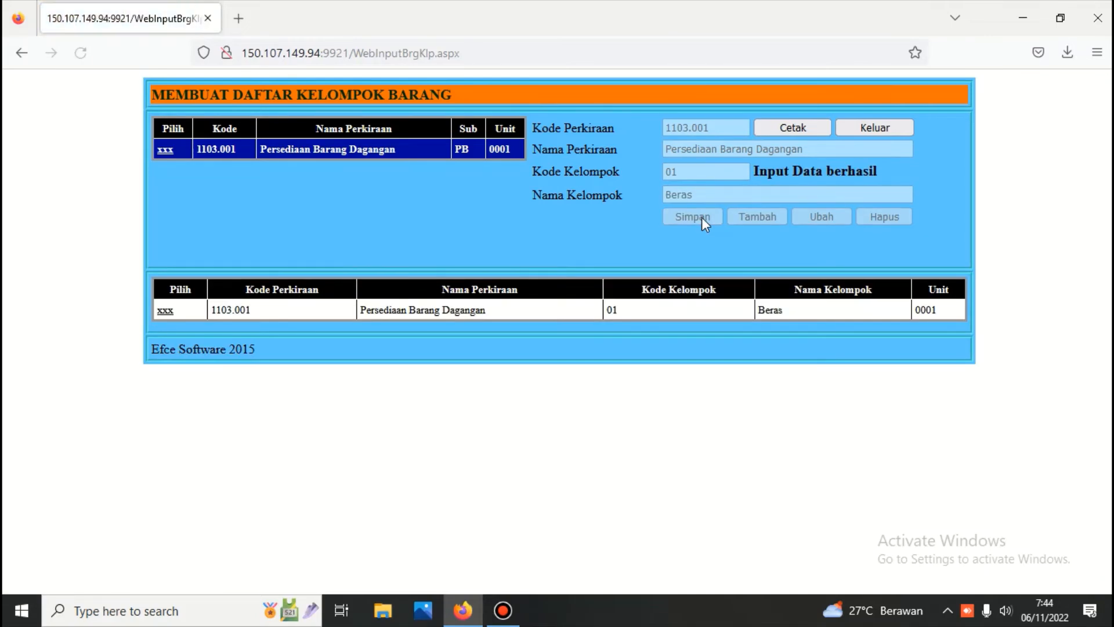
Step: Add item group 02 'Sabun' under account 1103.001 and save it
{"action": "left_click", "coordinate": [165, 149]}
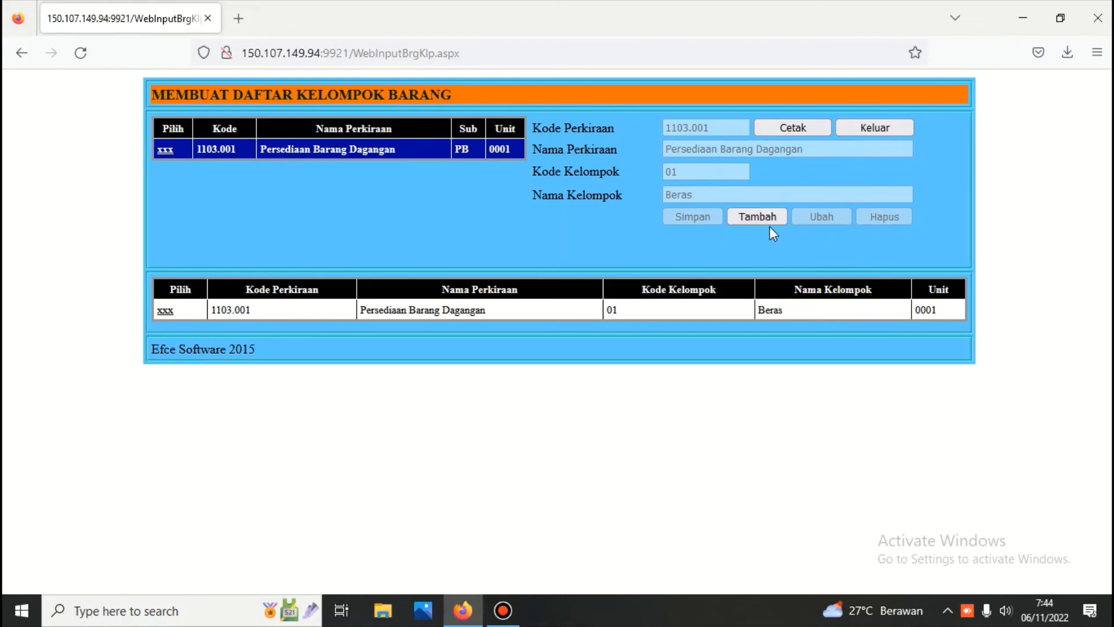
{"action": "left_click", "coordinate": [757, 216]}
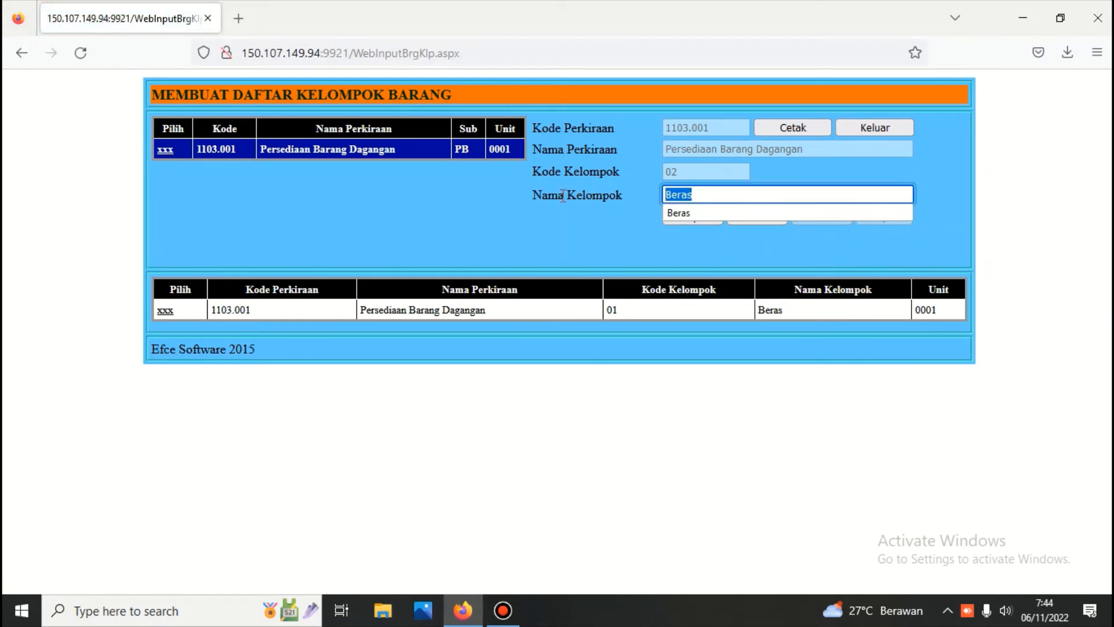
{"action": "type", "text": "S"}
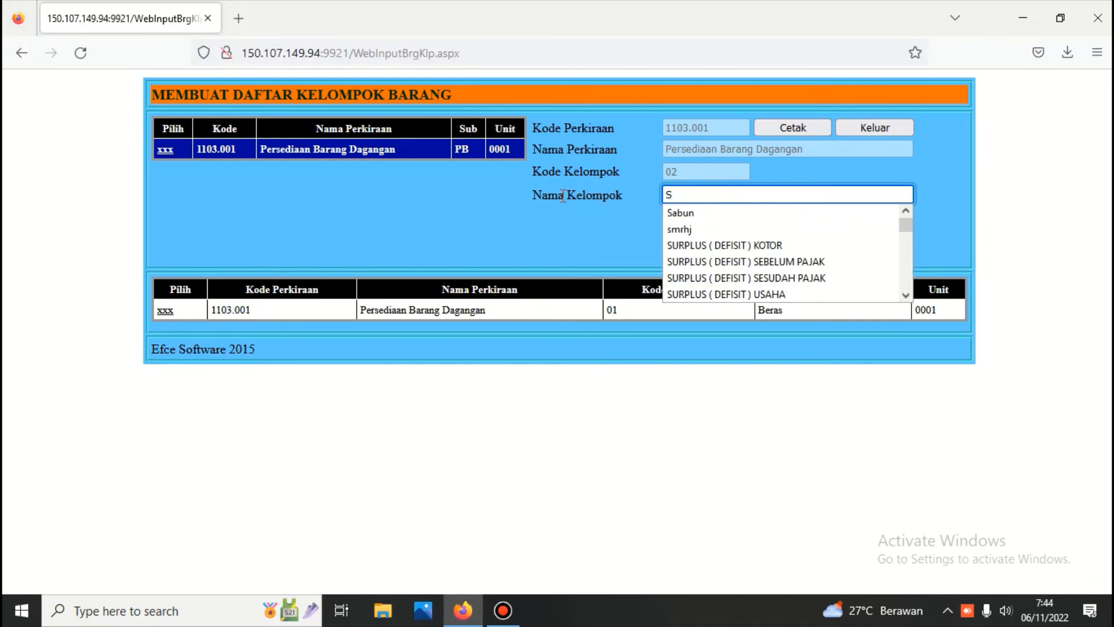
{"action": "type", "text": "abun"}
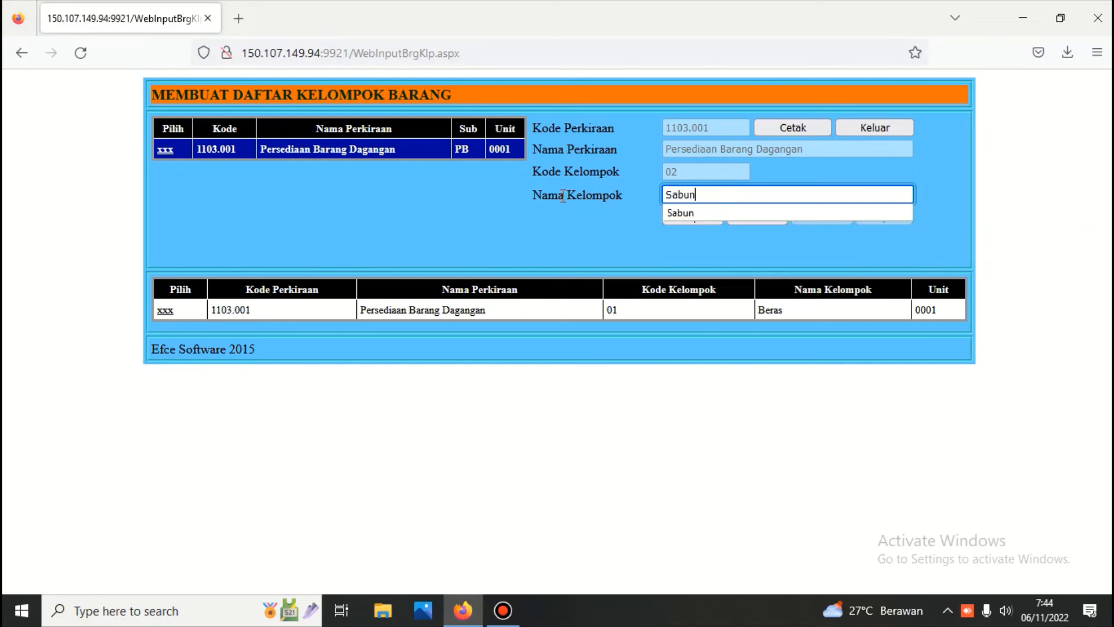
{"action": "left_click", "coordinate": [806, 192]}
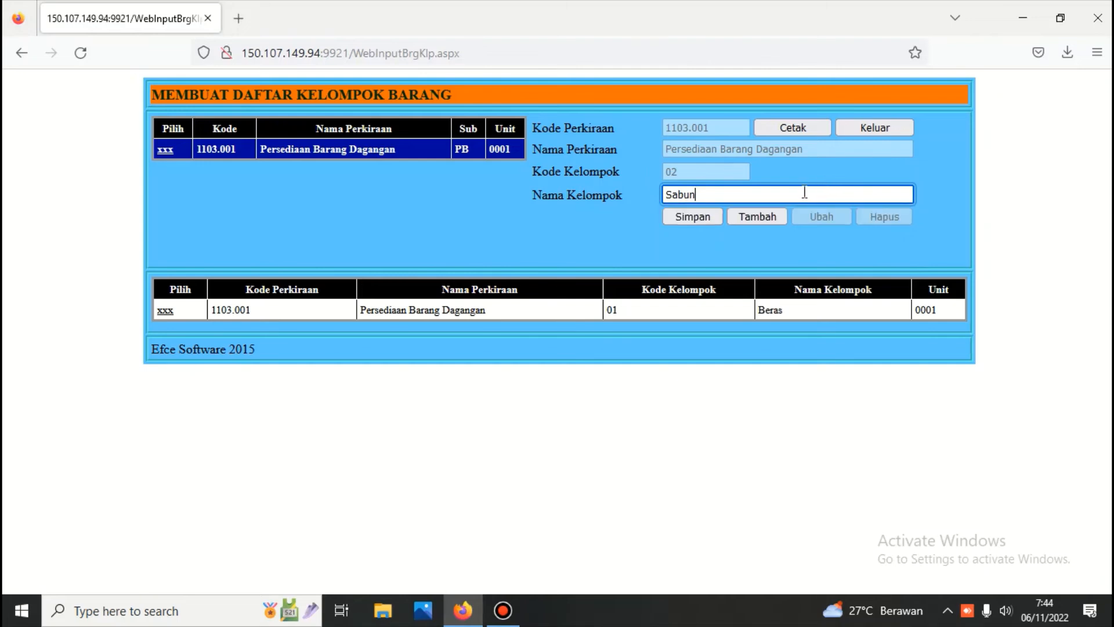
{"action": "left_click", "coordinate": [695, 216]}
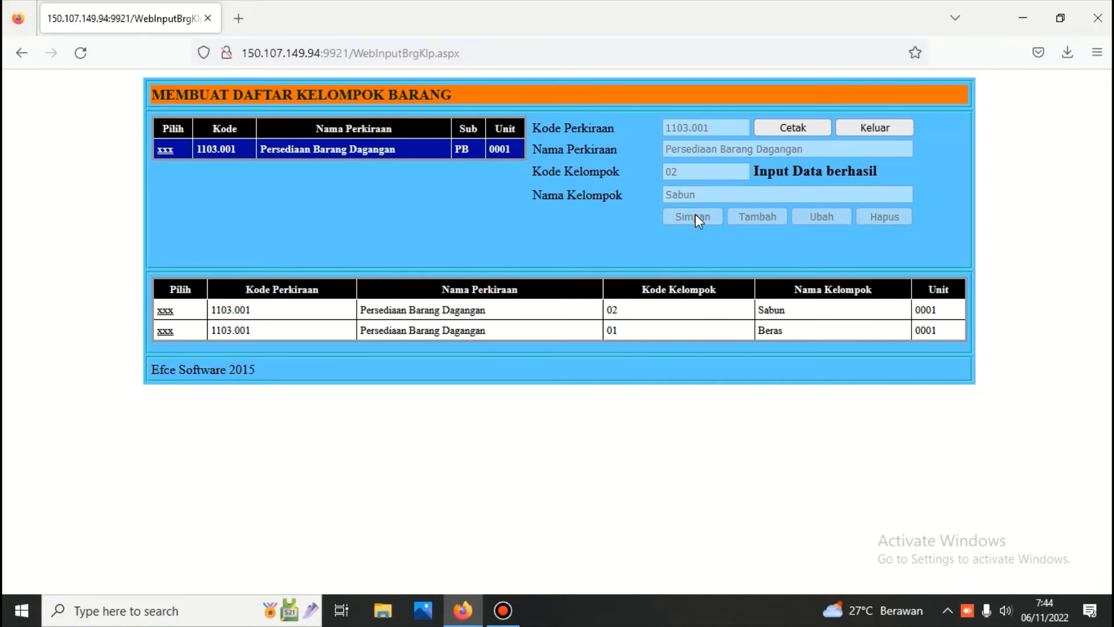
{"action": "left_click", "coordinate": [876, 127]}
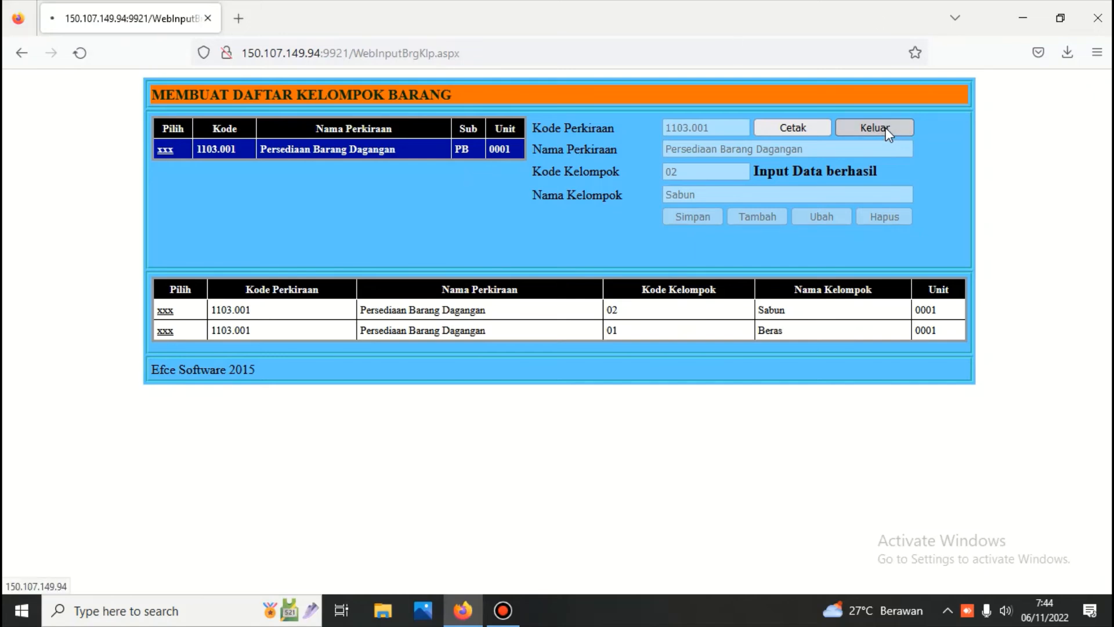
Step: Add item 'Beras Cianjur 5 kg' with unit krg to group 01 Beras under 1103.001
{"action": "left_click", "coordinate": [237, 192]}
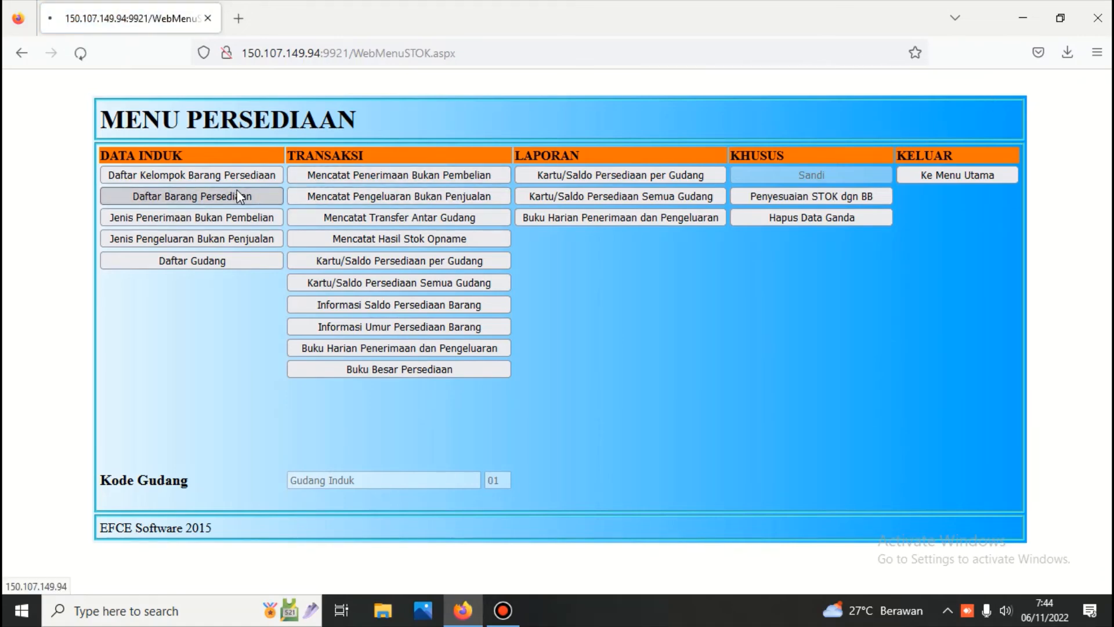
{"action": "left_click", "coordinate": [167, 152]}
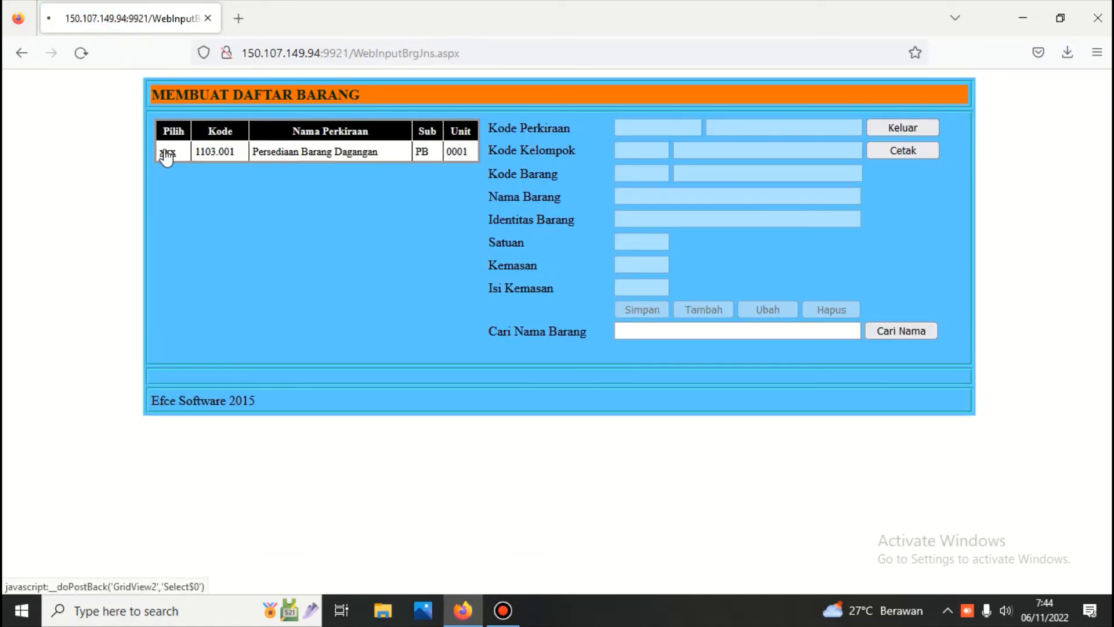
{"action": "left_click", "coordinate": [167, 203]}
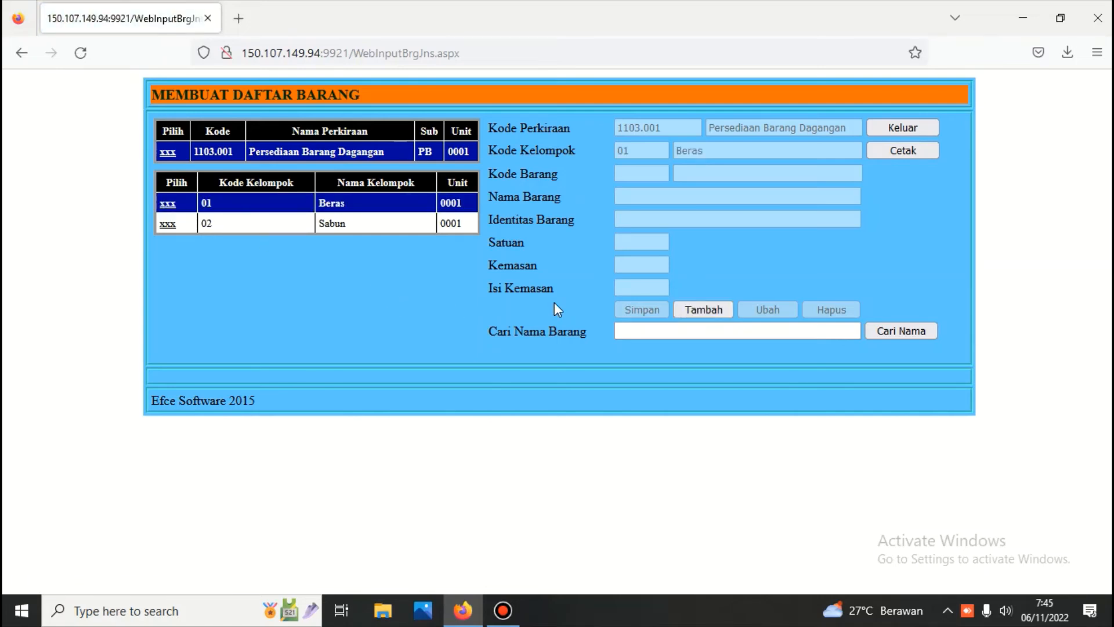
{"action": "left_click", "coordinate": [707, 311]}
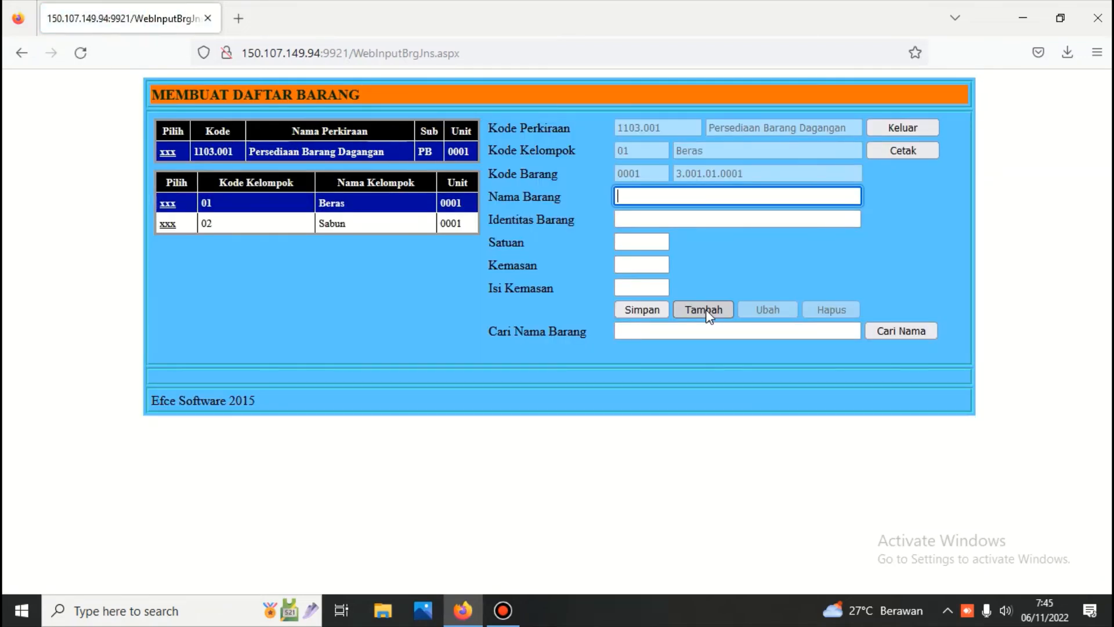
{"action": "type", "text": "Bera"}
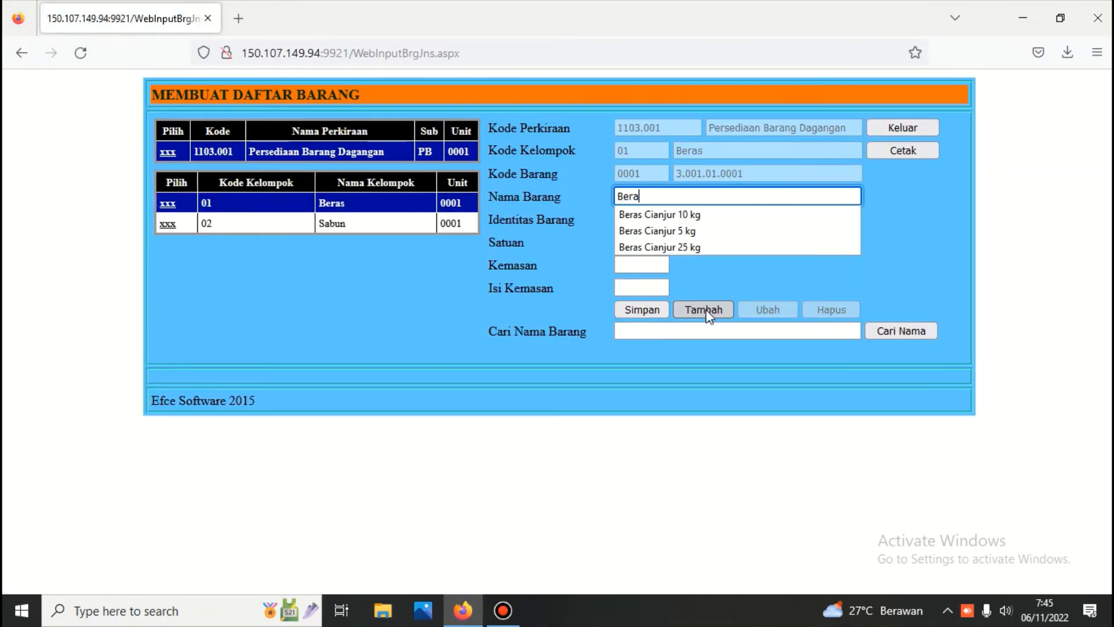
{"action": "type", "text": "s"}
{"action": "left_click", "coordinate": [681, 232]}
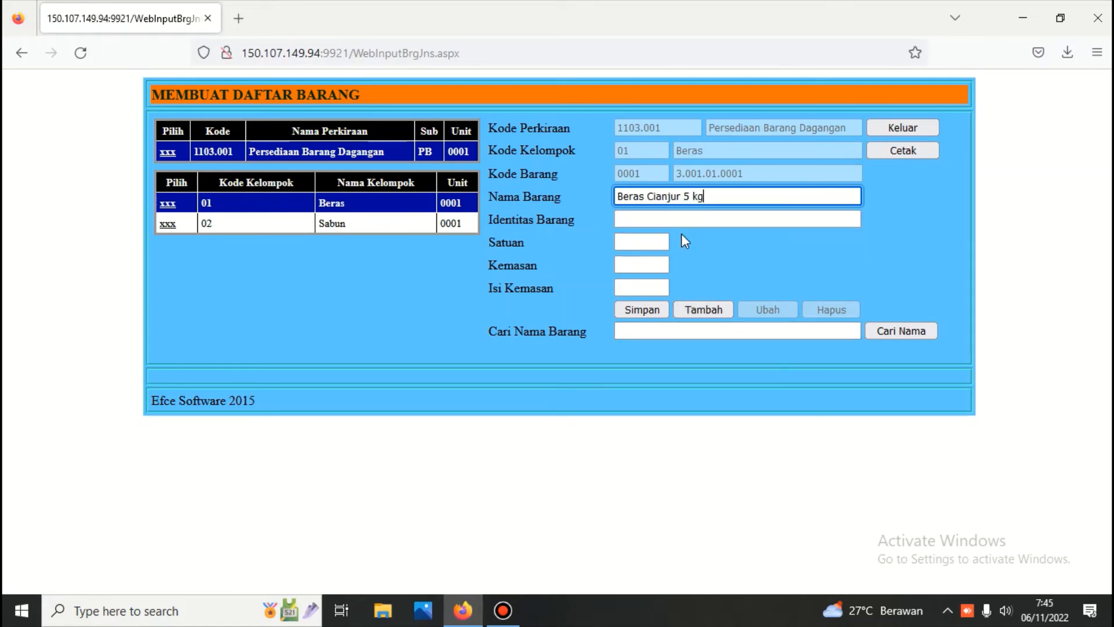
{"action": "left_click", "coordinate": [635, 216]}
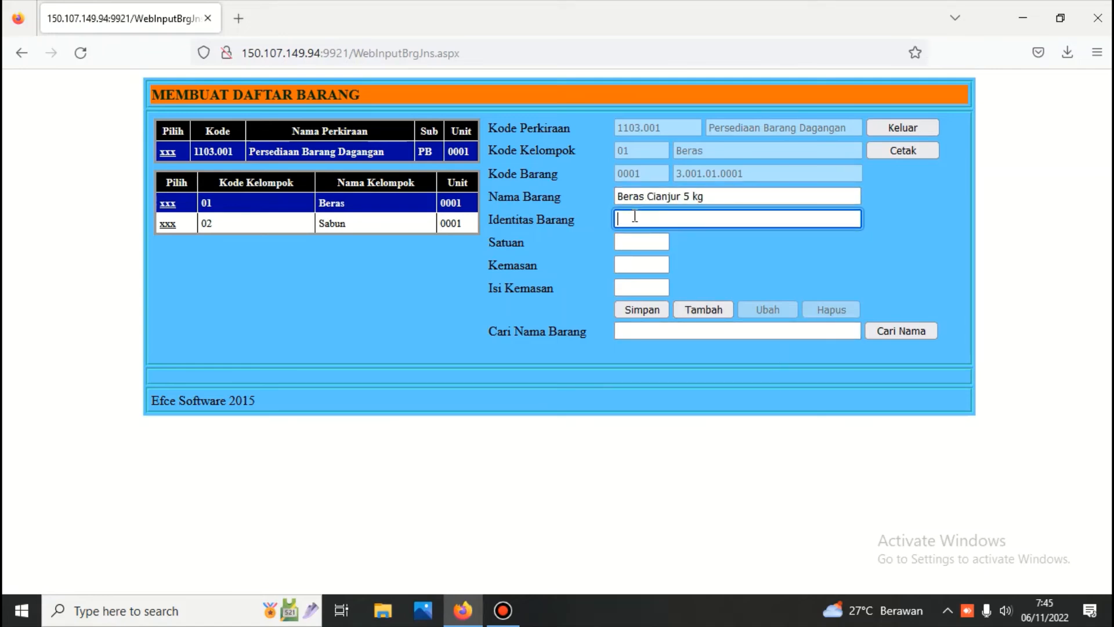
{"action": "left_click", "coordinate": [643, 240]}
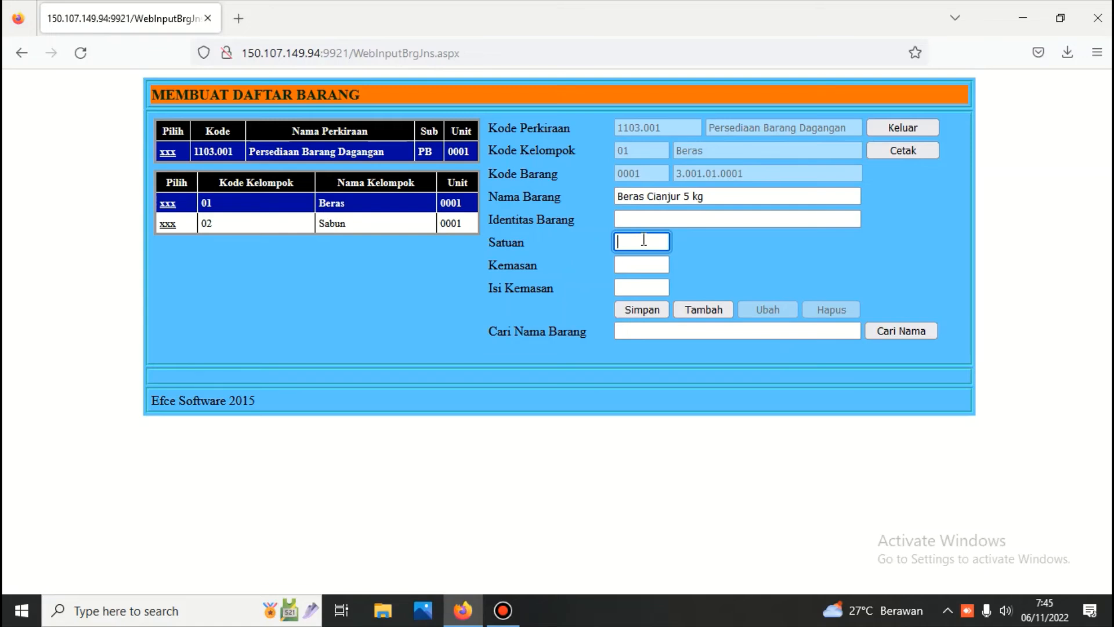
{"action": "type", "text": "krg"}
{"action": "left_click", "coordinate": [645, 309]}
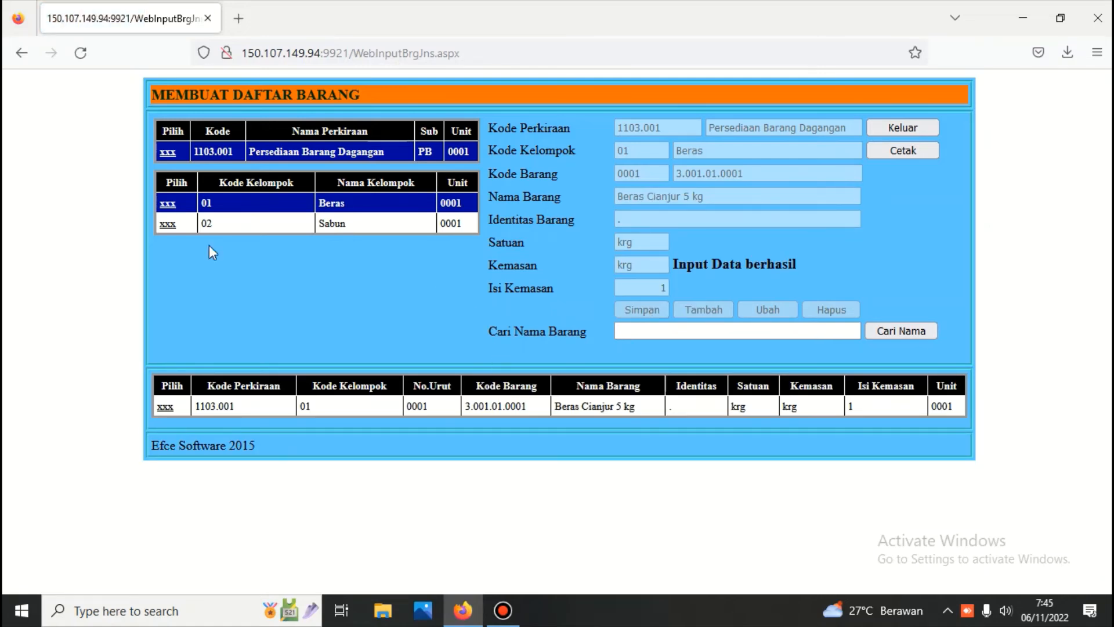
Step: Add a second Beras item, 'Beras Cianjur 10 kg', in krg
{"action": "left_click", "coordinate": [167, 203]}
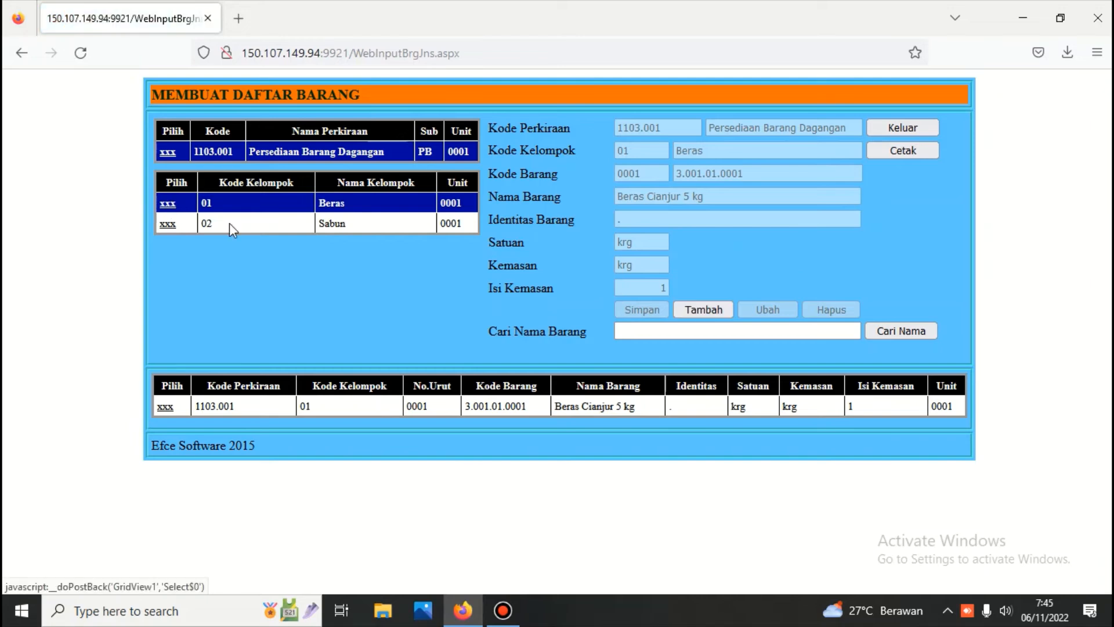
{"action": "left_click", "coordinate": [703, 310]}
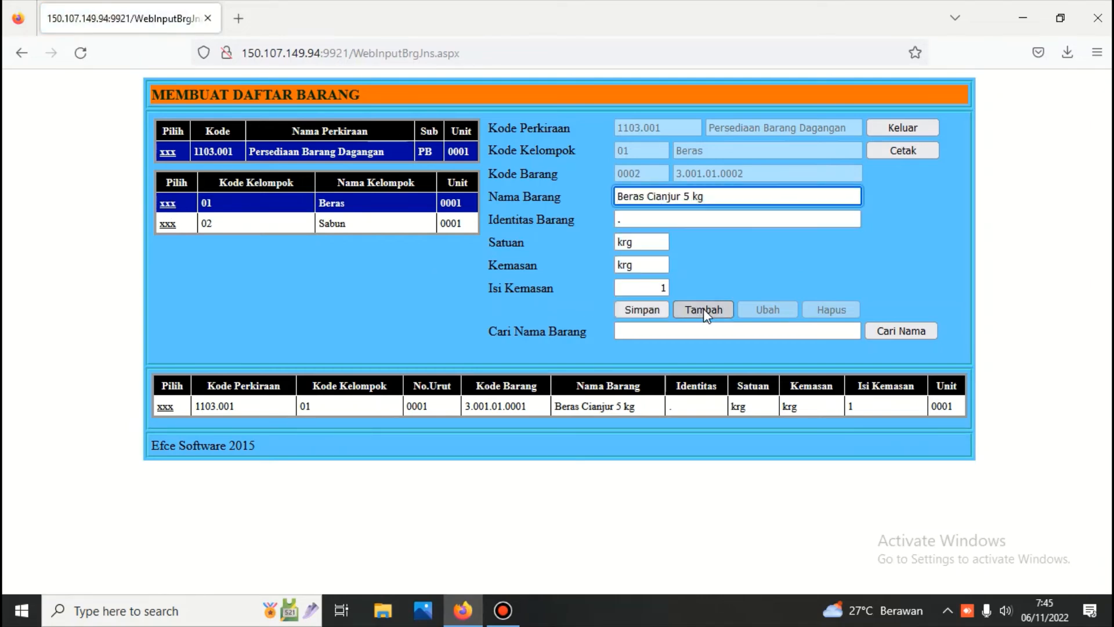
{"action": "left_click", "coordinate": [685, 195]}
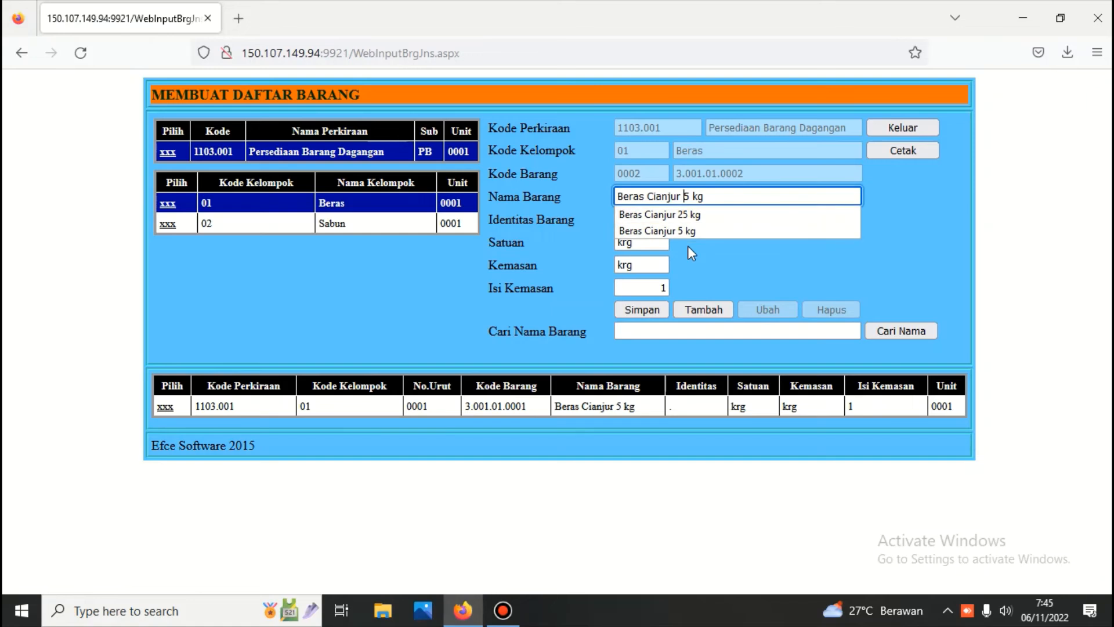
{"action": "type", "text": "10"}
{"action": "key", "text": "Delete"}
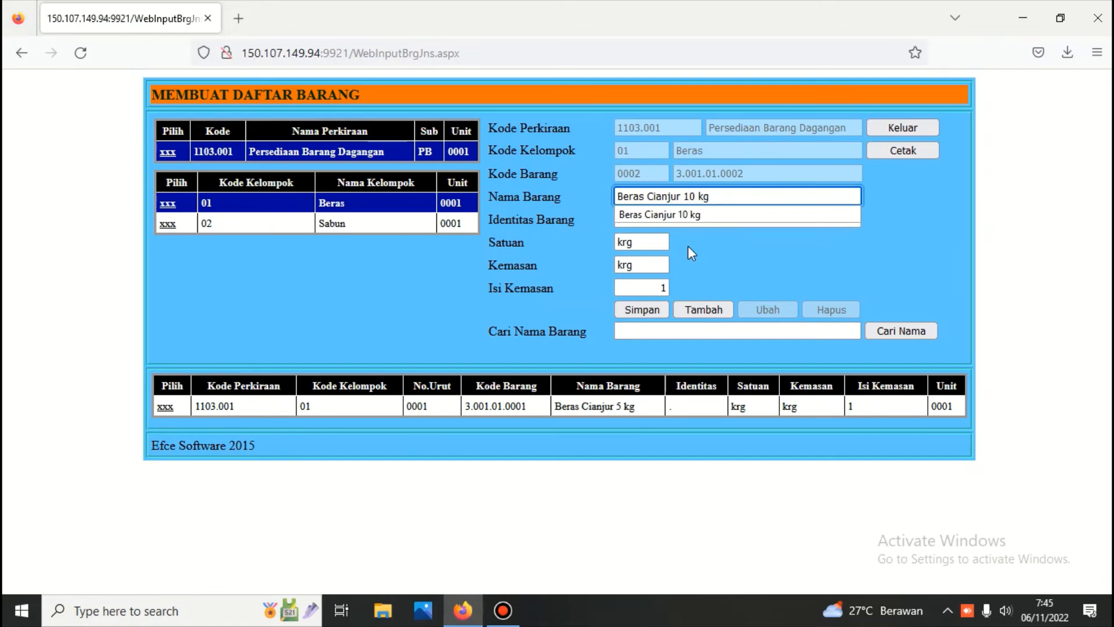
{"action": "left_click", "coordinate": [692, 242]}
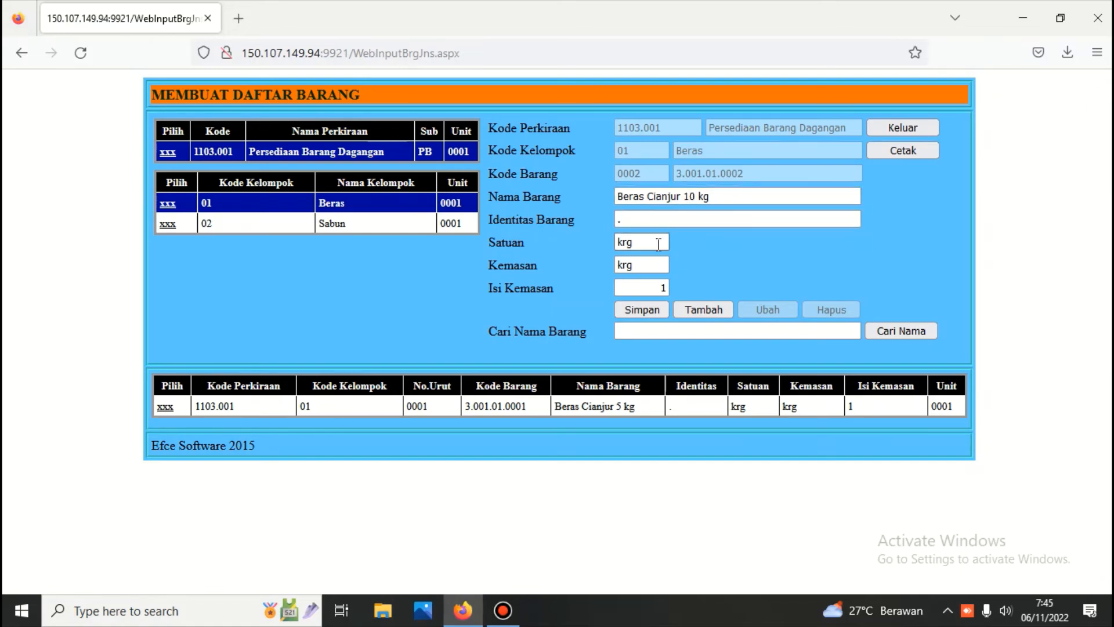
{"action": "left_click", "coordinate": [641, 311]}
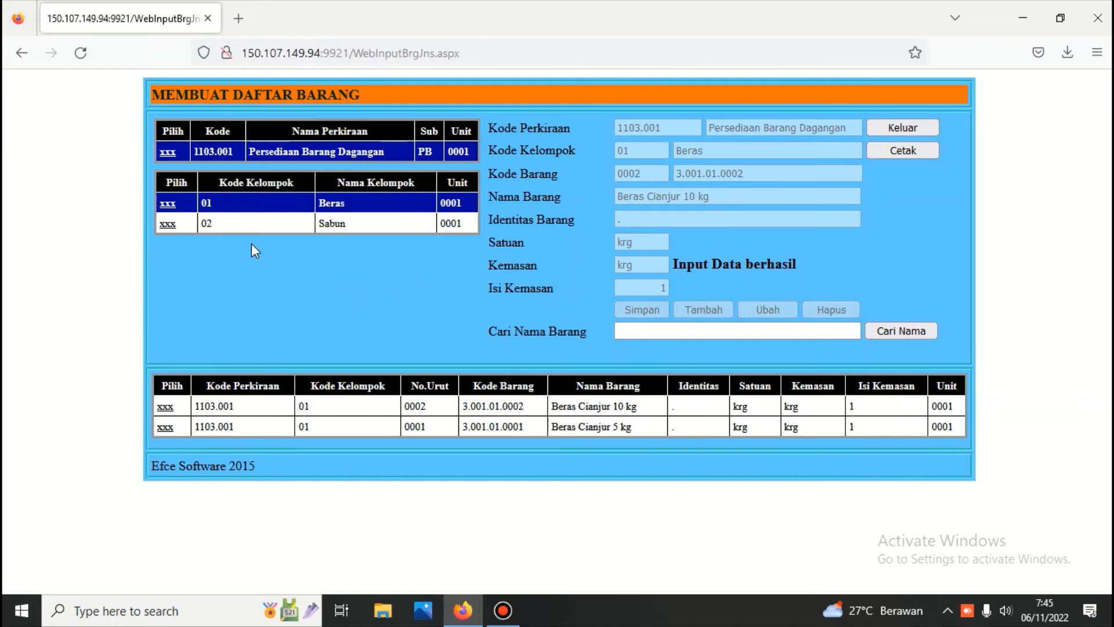
Step: Add item 'Sabun Mandi' to group 02 Sabun with unit and packaging bh
{"action": "left_click", "coordinate": [167, 224]}
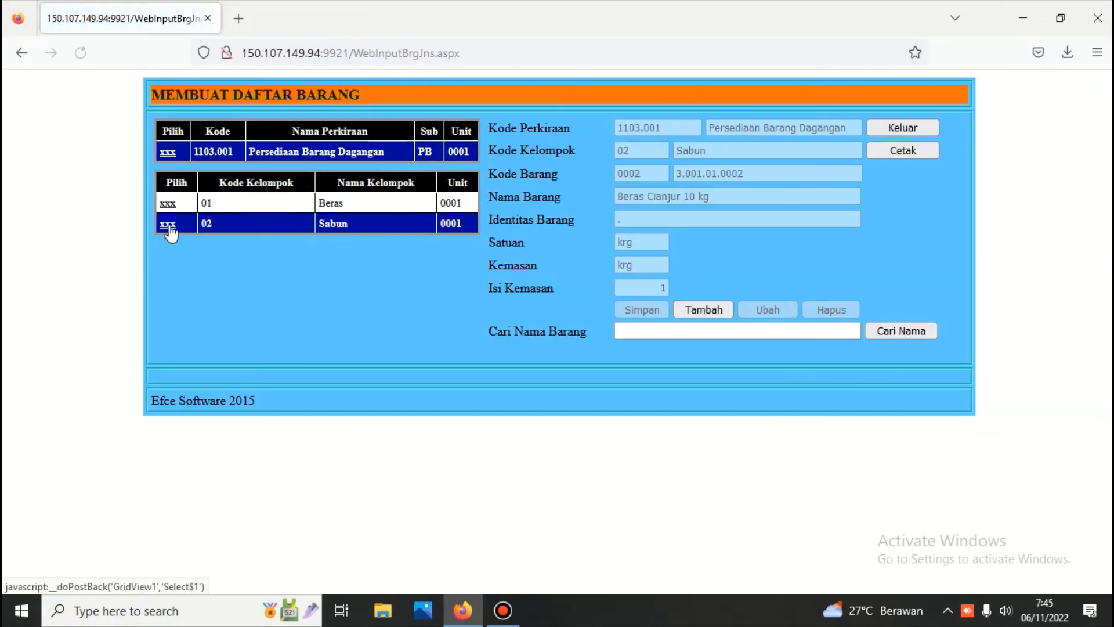
{"action": "left_click", "coordinate": [703, 310]}
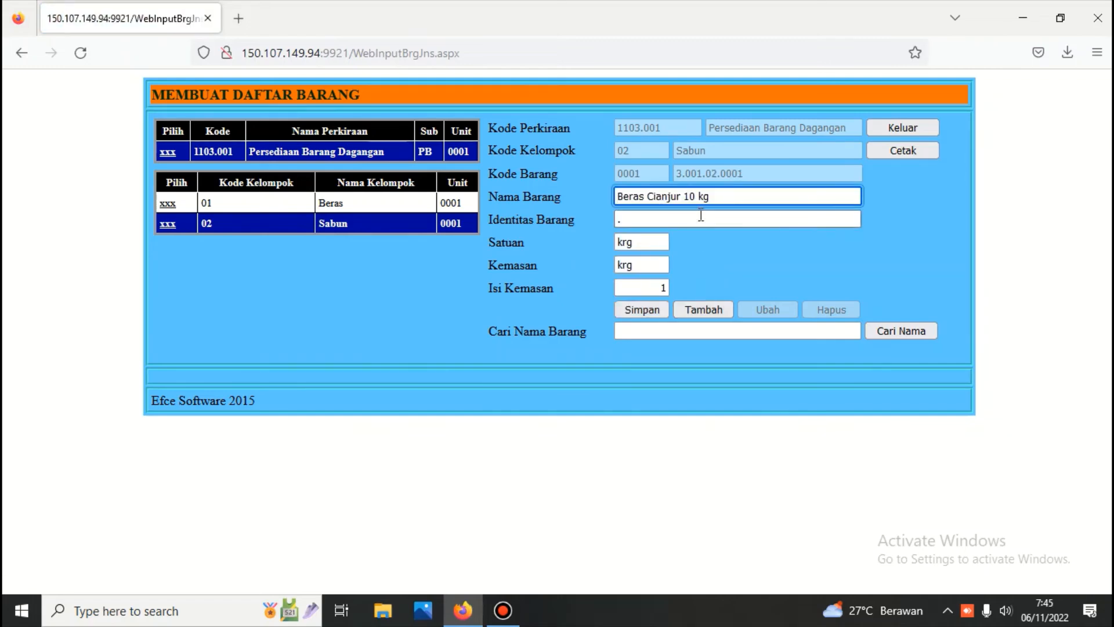
{"action": "left_click_drag", "start_coordinate": [746, 196], "coordinate": [474, 216]}
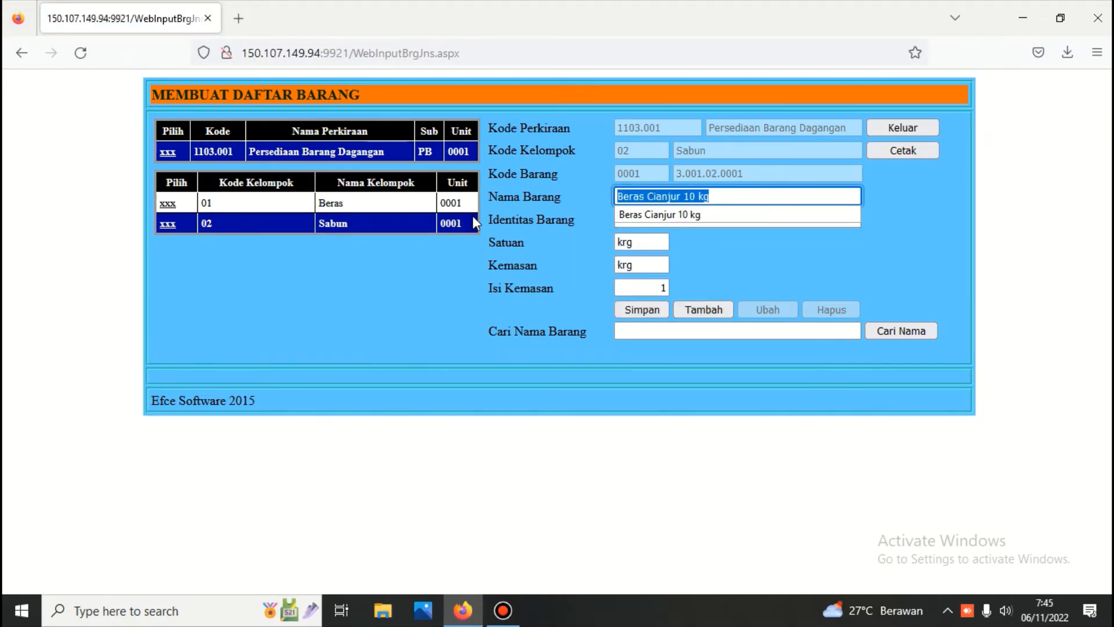
{"action": "type", "text": "SM"}
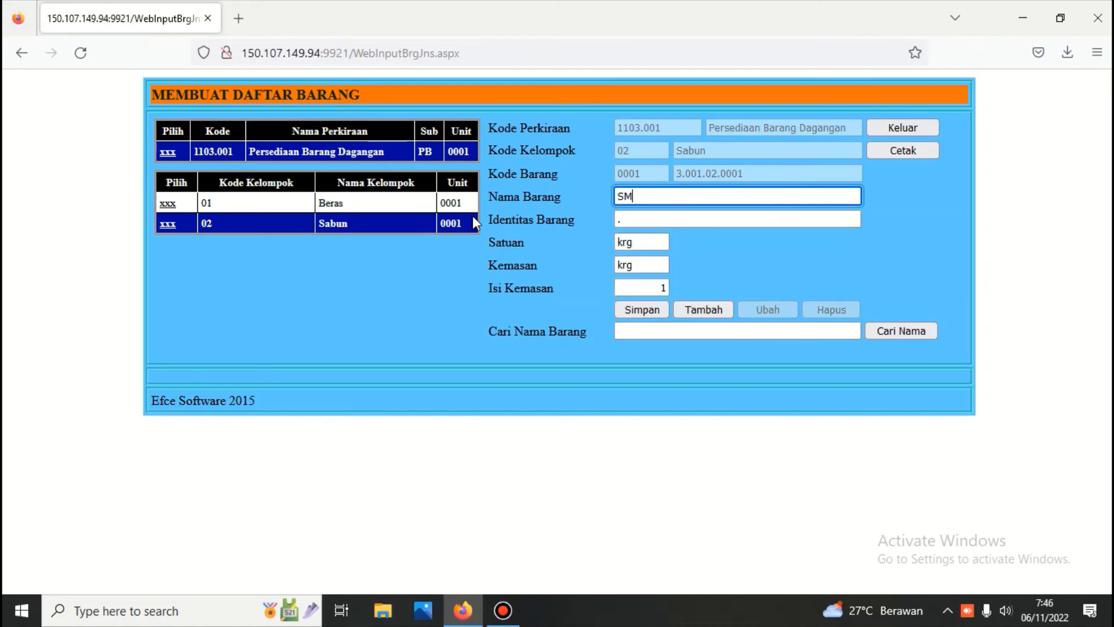
{"action": "type", "text": "abun"}
{"action": "key", "text": "End"}
{"action": "type", "text": "and"}
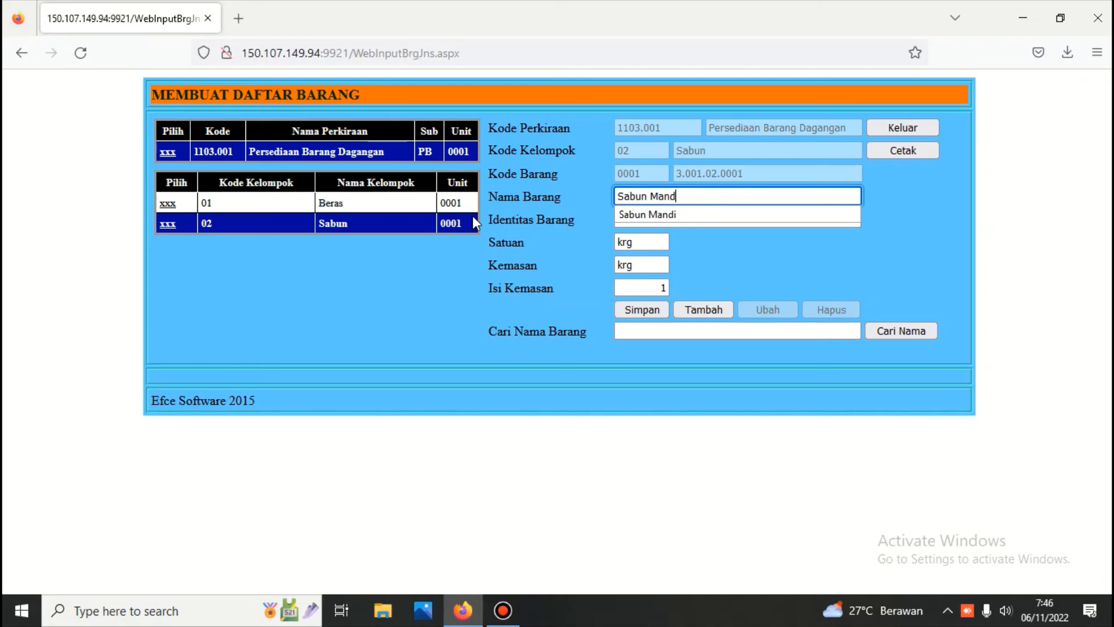
{"action": "type", "text": "i"}
{"action": "double_click", "coordinate": [637, 240]}
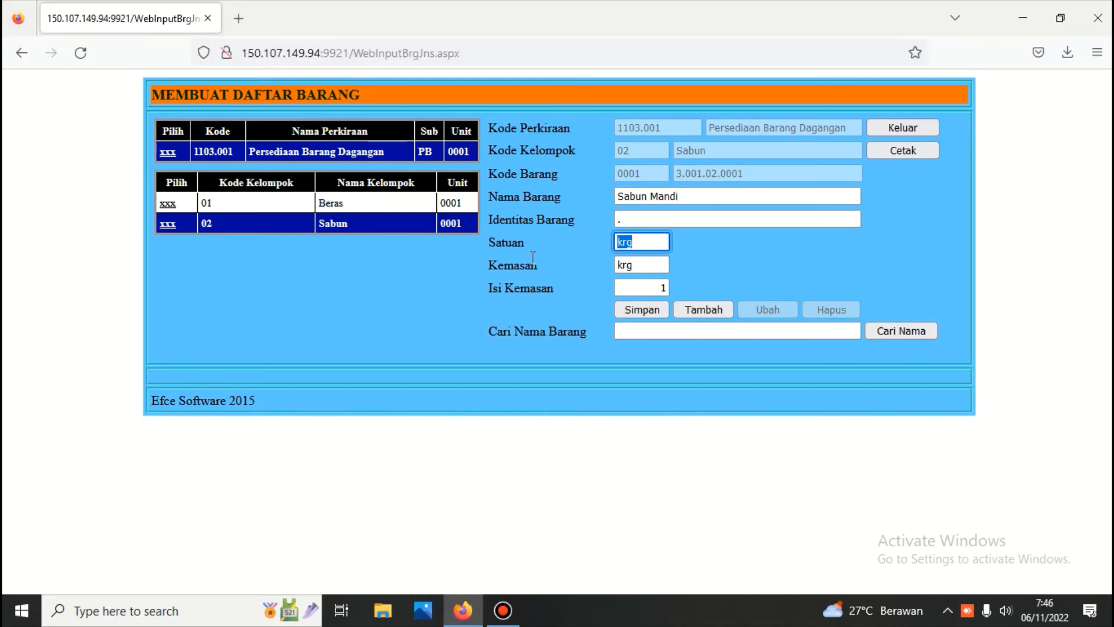
{"action": "type", "text": "bh"}
{"action": "left_click_drag", "start_coordinate": [637, 265], "coordinate": [558, 269]}
{"action": "type", "text": "bh"}
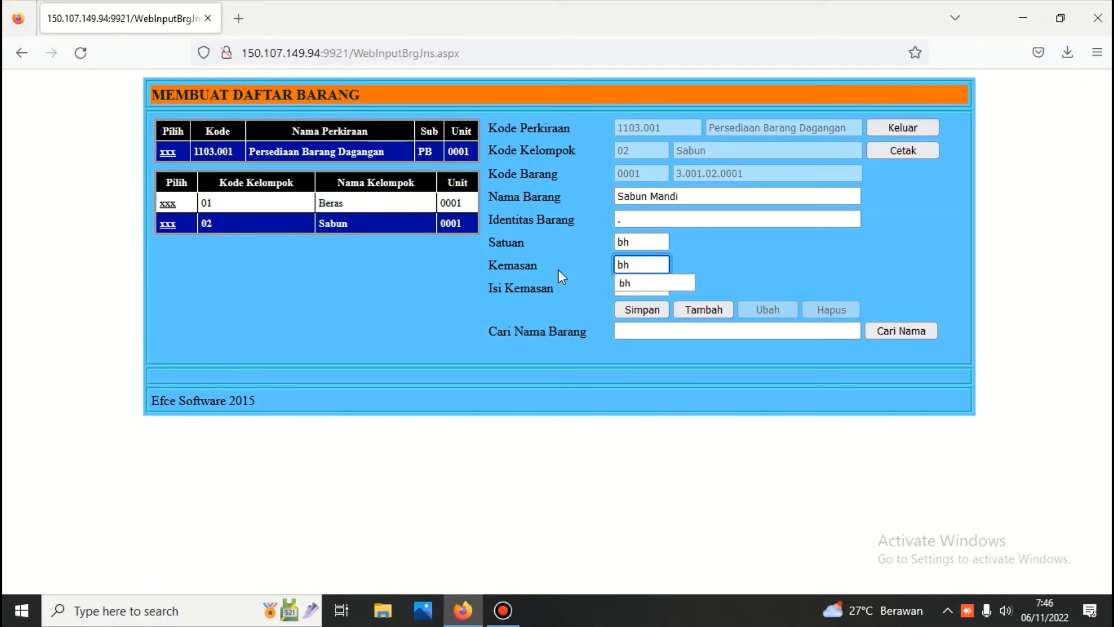
{"action": "left_click", "coordinate": [641, 309]}
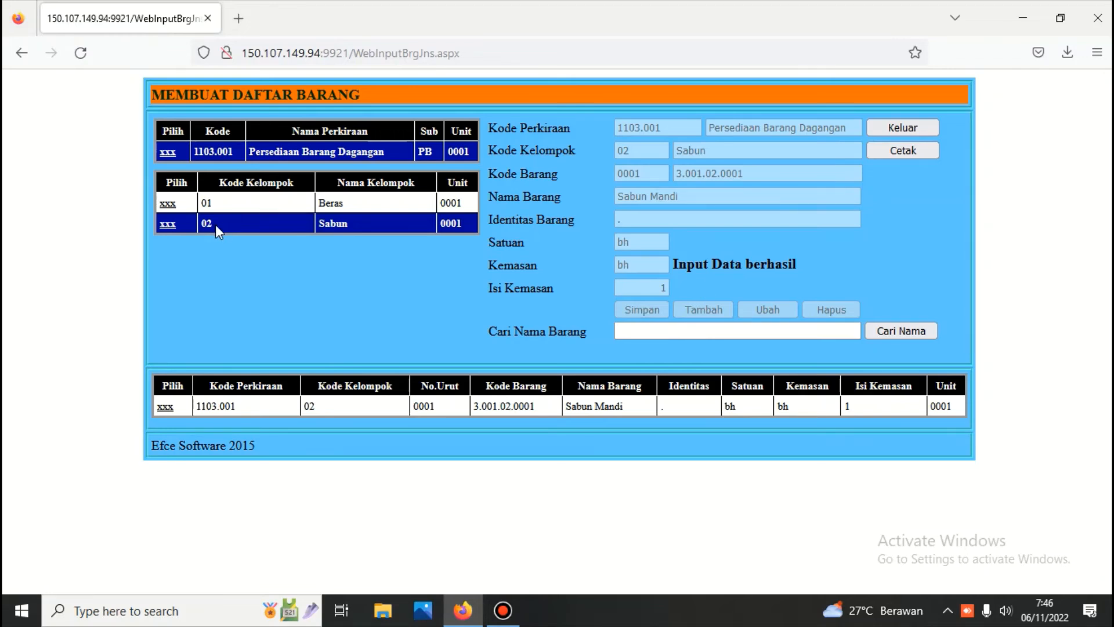
Step: Add 'Sabun Cuci' to the Sabun group, then display the DAFTAR BARANG report
{"action": "left_click", "coordinate": [172, 227]}
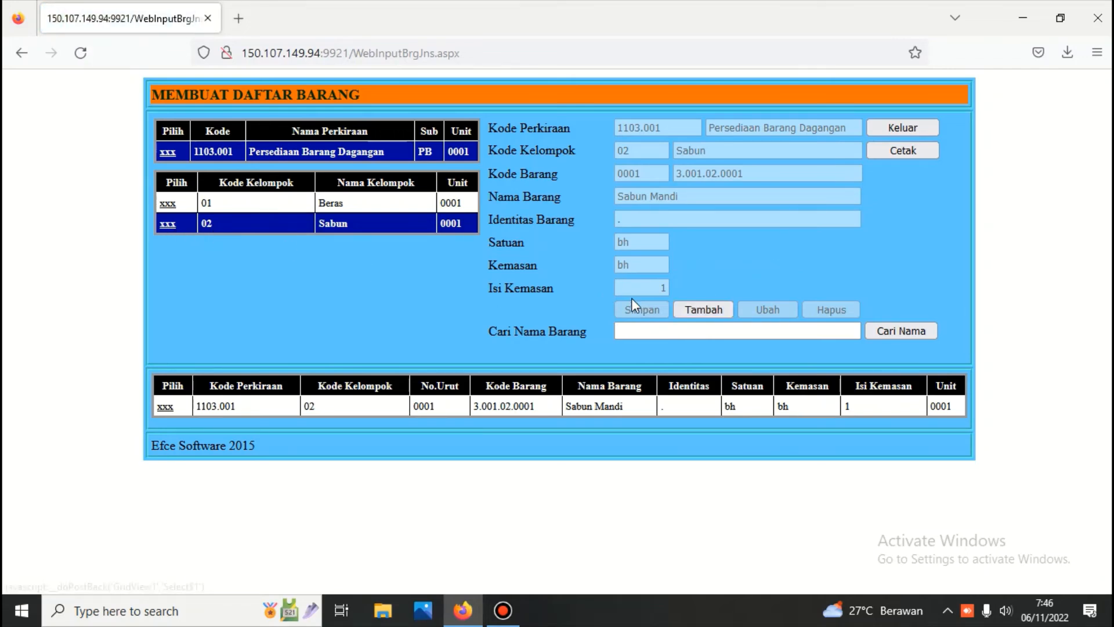
{"action": "left_click", "coordinate": [695, 308]}
{"action": "left_click", "coordinate": [692, 197]}
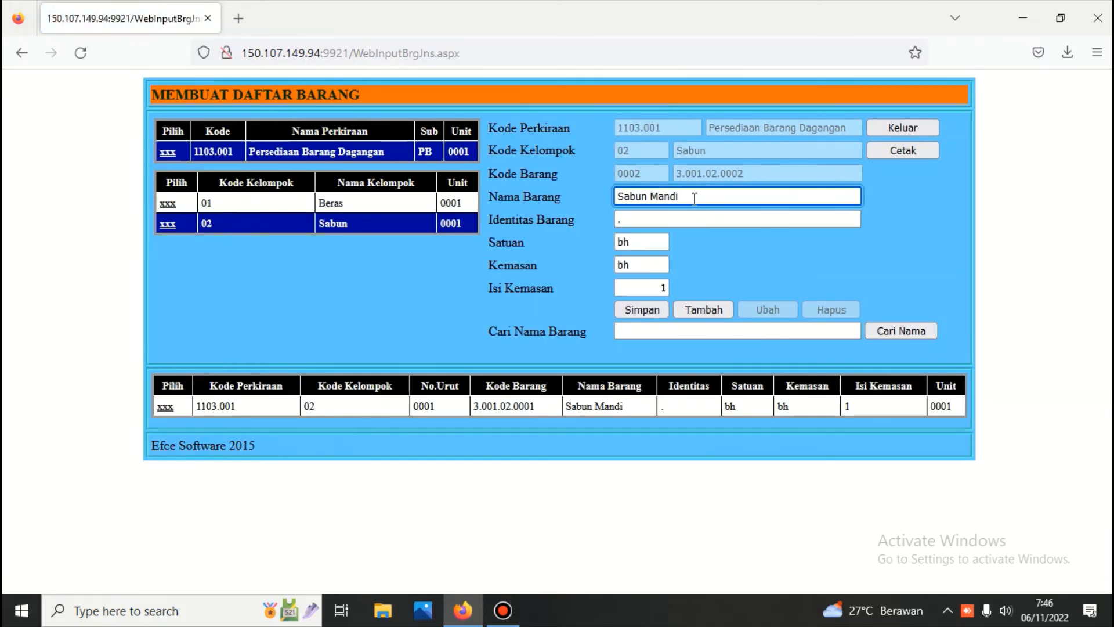
{"action": "key", "text": "BackSpace"}
{"action": "key", "text": "BackSpace"}
{"action": "key", "text": "BackSpace"}
{"action": "key", "text": "BackSpace"}
{"action": "key", "text": "BackSpace"}
{"action": "key", "text": "BackSpace"}
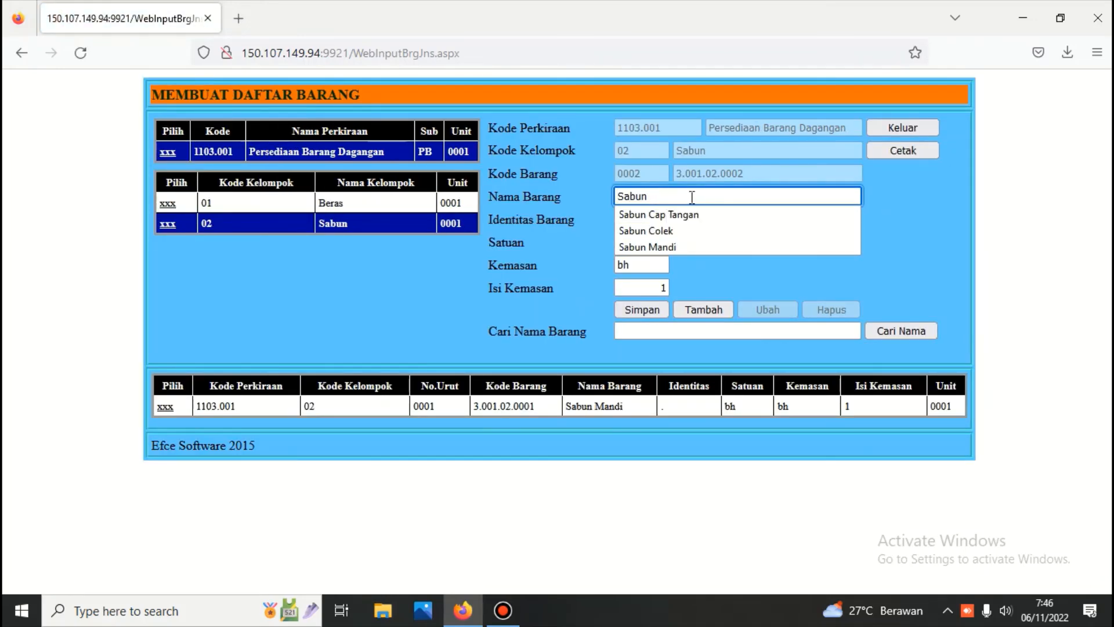
{"action": "type", "text": "Cuc"}
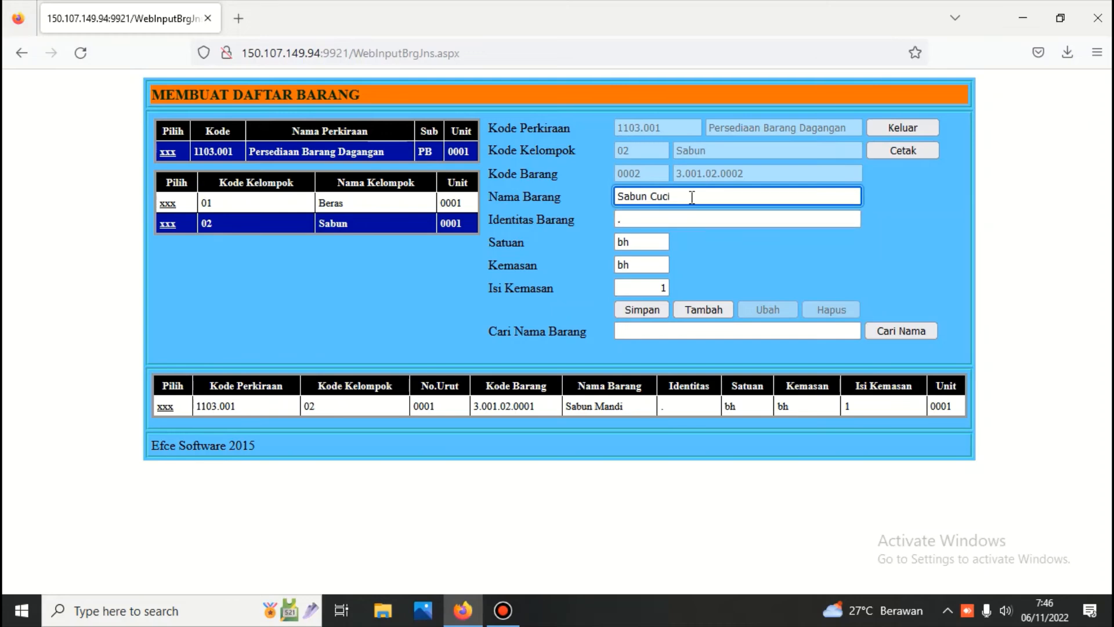
{"action": "type", "text": "i"}
{"action": "left_click", "coordinate": [641, 313]}
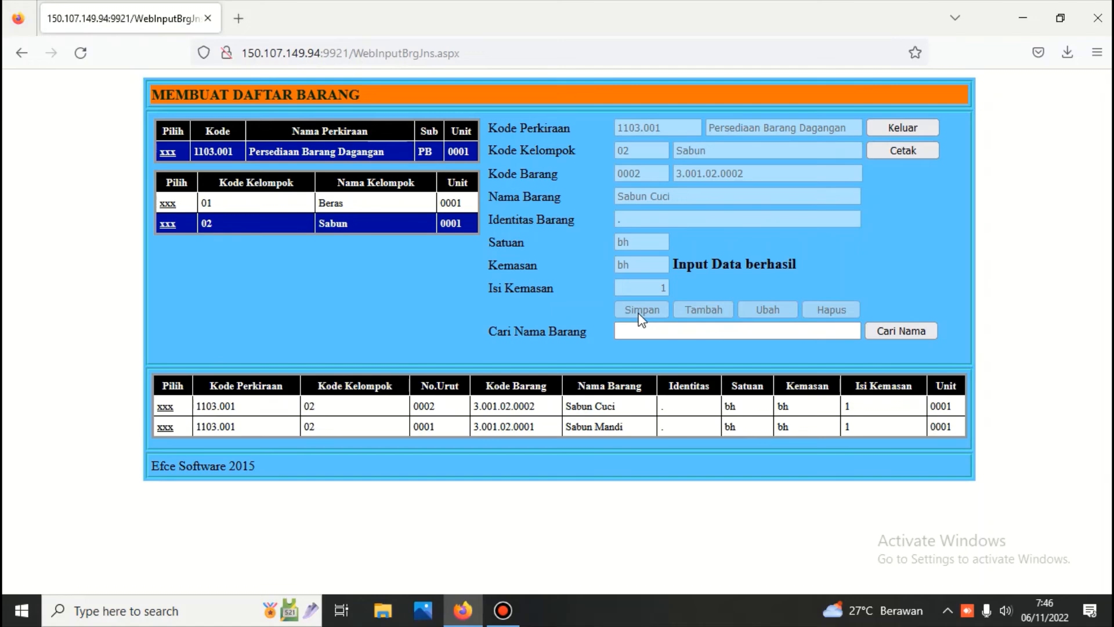
{"action": "left_click", "coordinate": [902, 150]}
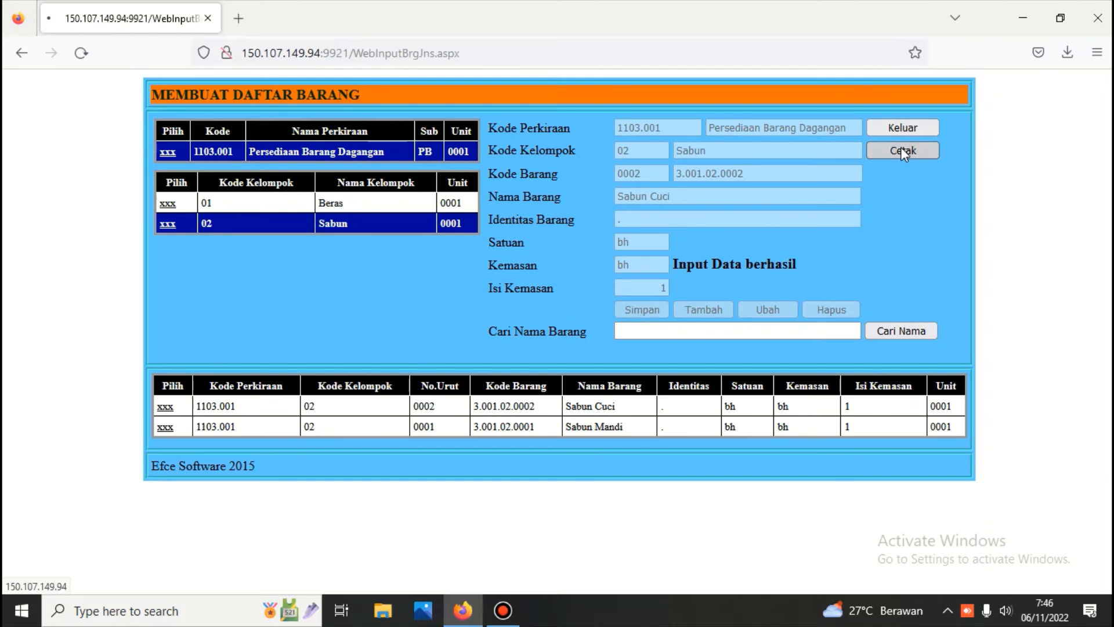
{"action": "scroll", "coordinate": [599, 248], "scroll_direction": "down", "scroll_amount": 4}
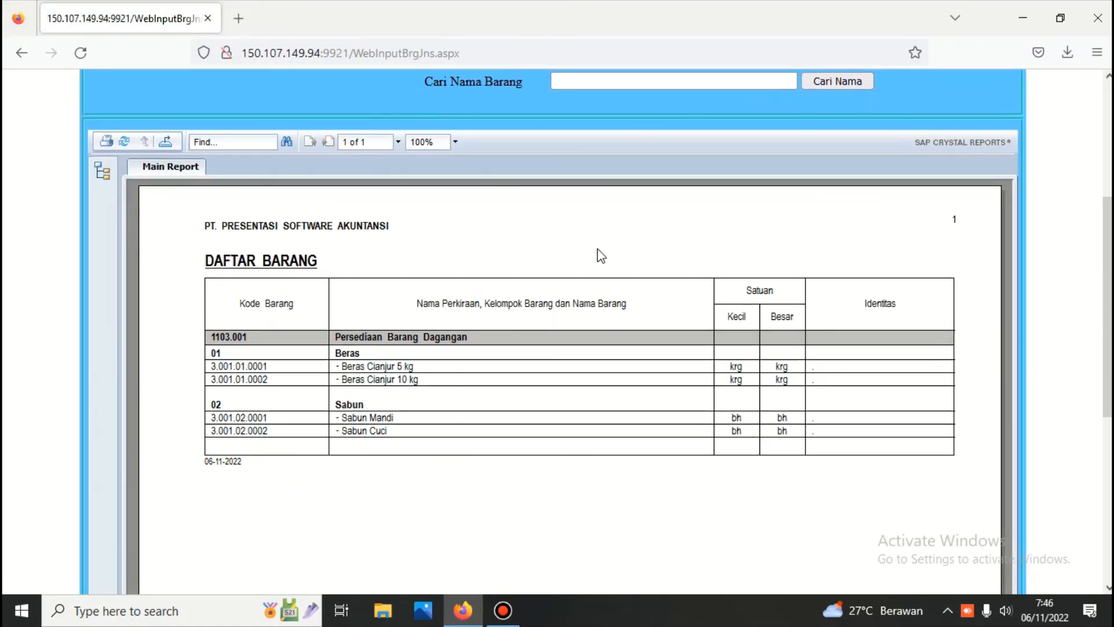
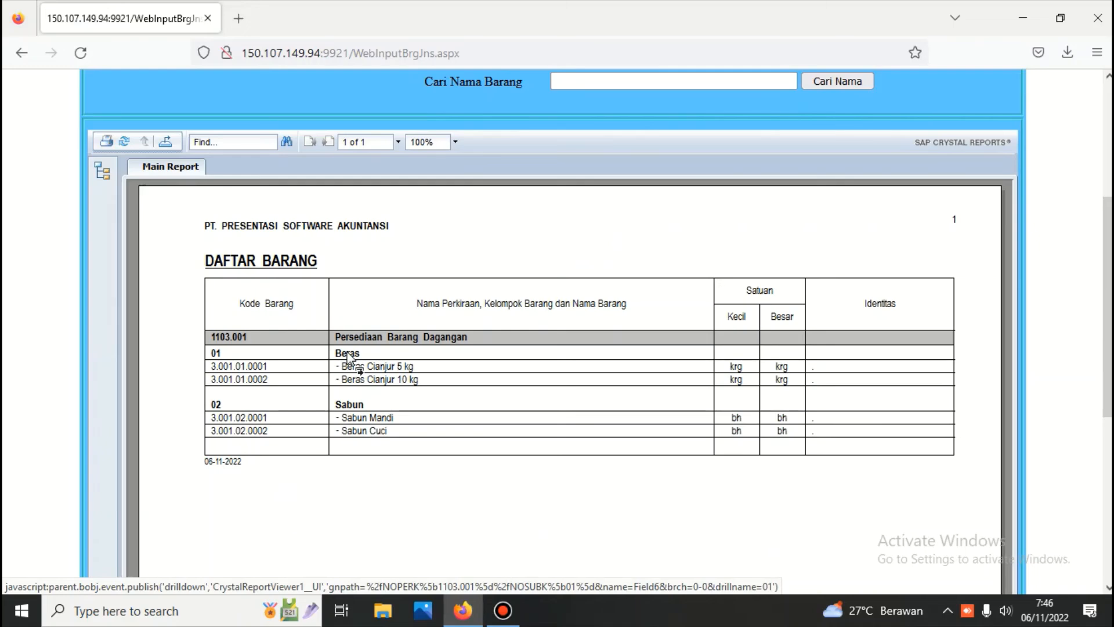
Step: Close the DAFTAR BARANG item list and return via the Persediaan sub menu to the main menu
{"action": "scroll", "coordinate": [350, 359], "scroll_direction": "up", "scroll_amount": 5}
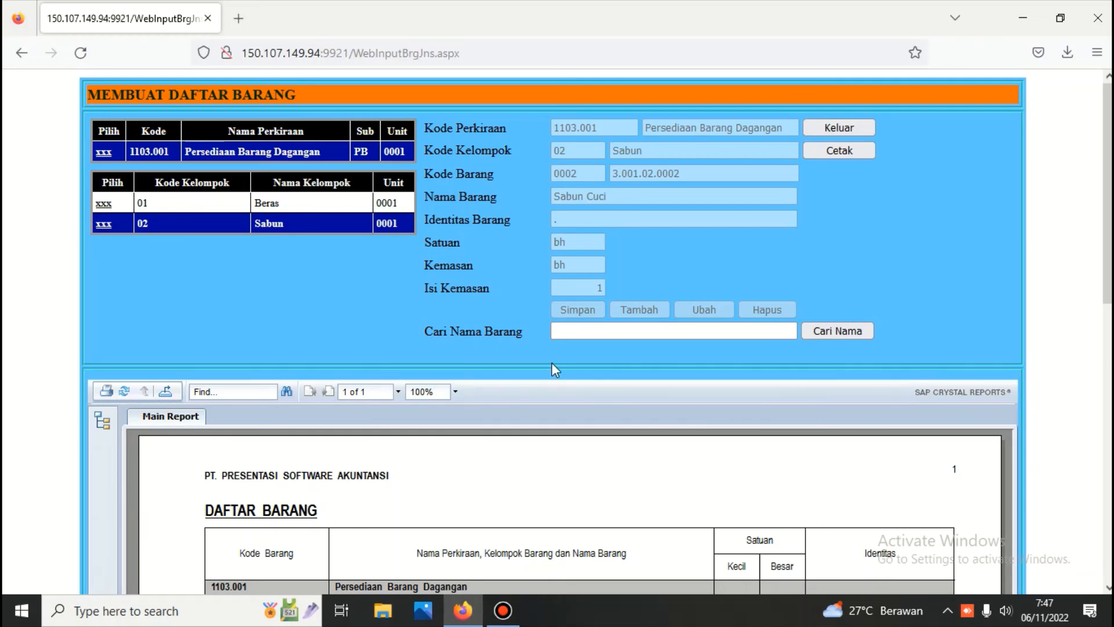
{"action": "left_click", "coordinate": [844, 128]}
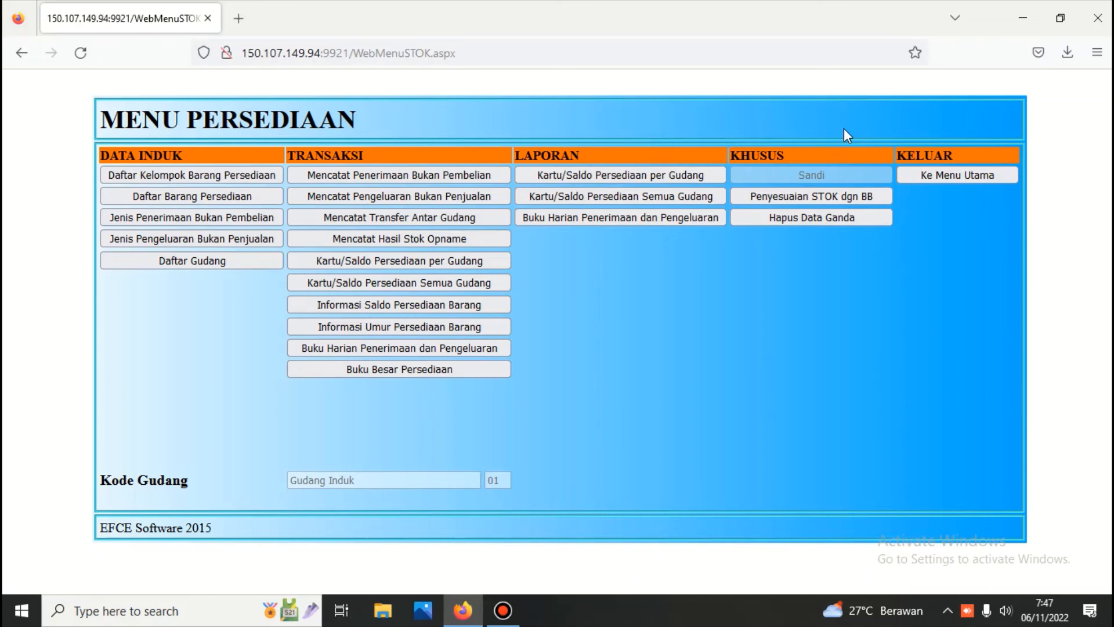
{"action": "left_click", "coordinate": [934, 176]}
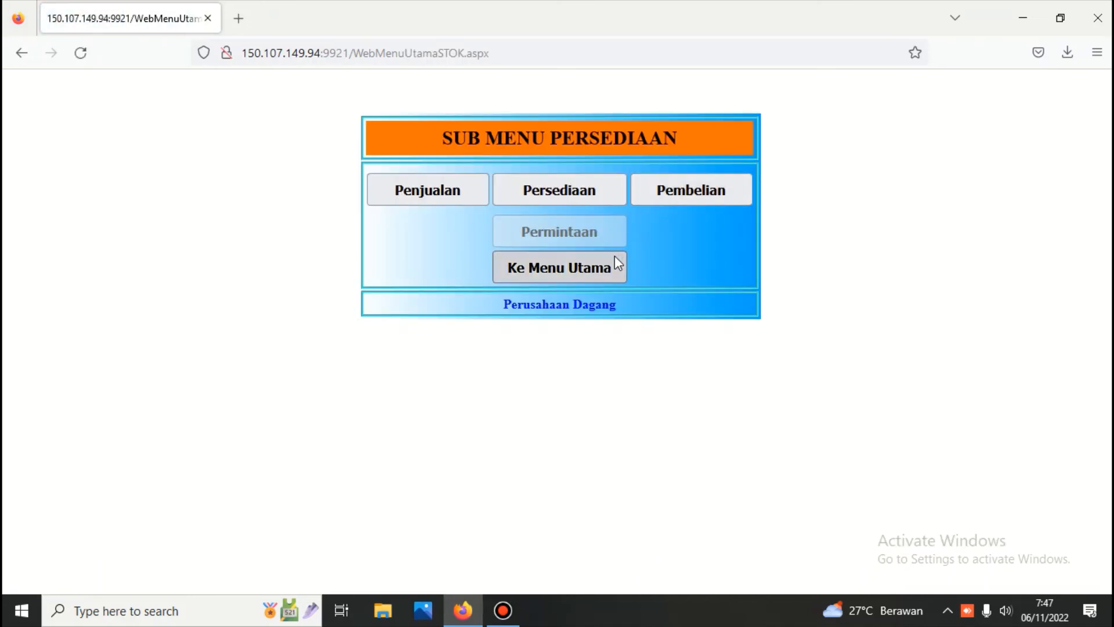
{"action": "left_click", "coordinate": [612, 262]}
Step: Enter the Buku Besar general ledger module with its password
{"action": "left_click", "coordinate": [572, 206]}
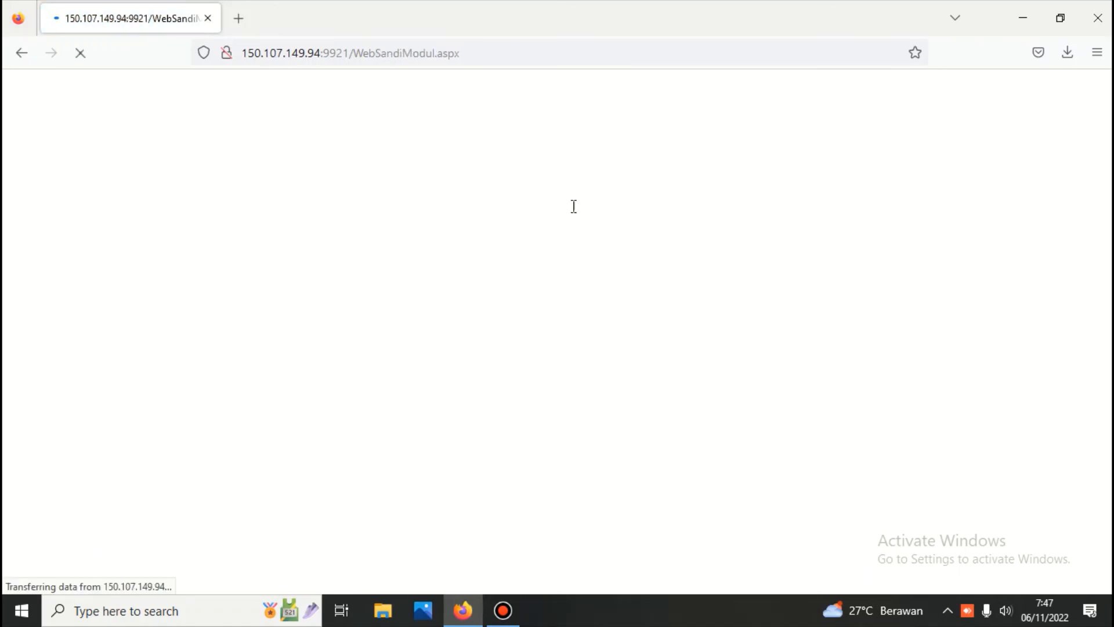
{"action": "type", "text": "1"}
{"action": "key", "text": "Return"}
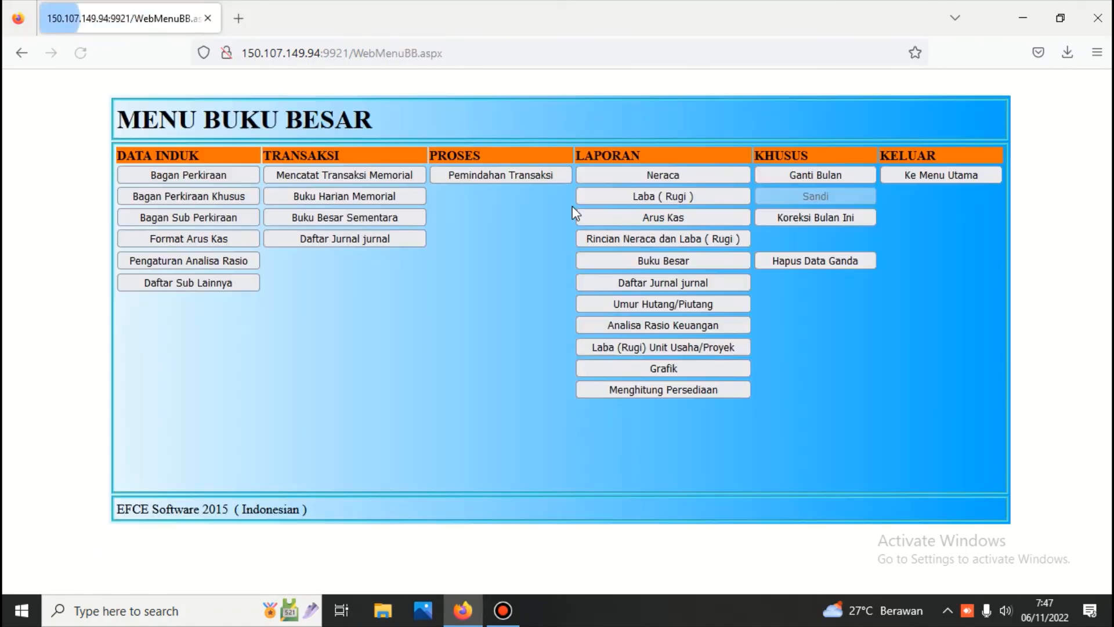
Step: View the 11. Aset Lancar Kas dan Setara Kas accounts, then open Bagan Perkiraan Khusus
{"action": "left_click", "coordinate": [231, 176]}
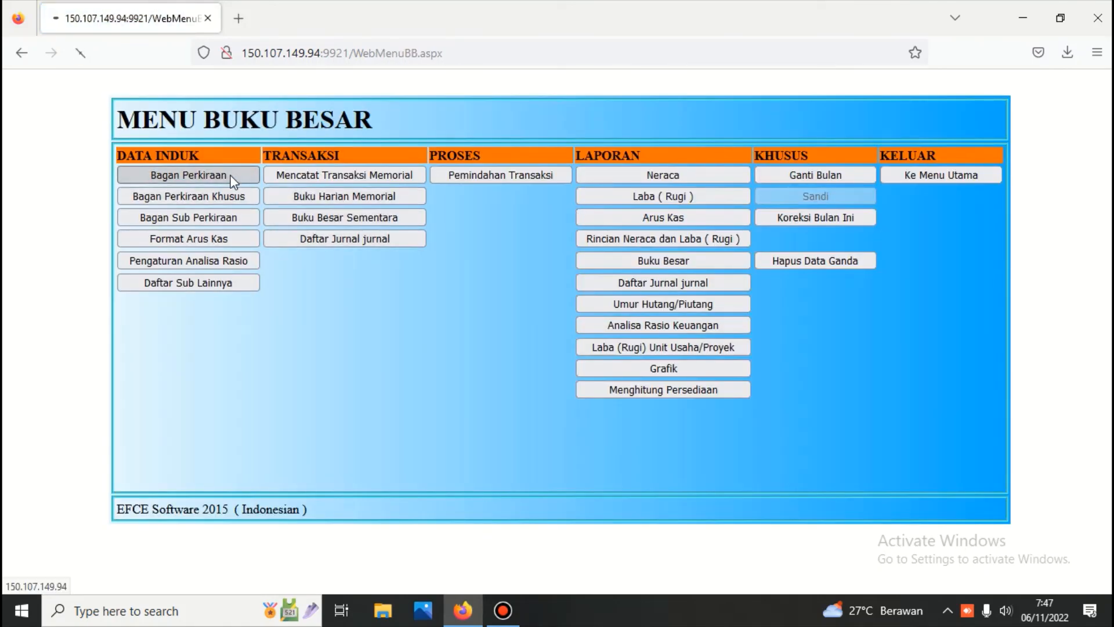
{"action": "left_click", "coordinate": [208, 145]}
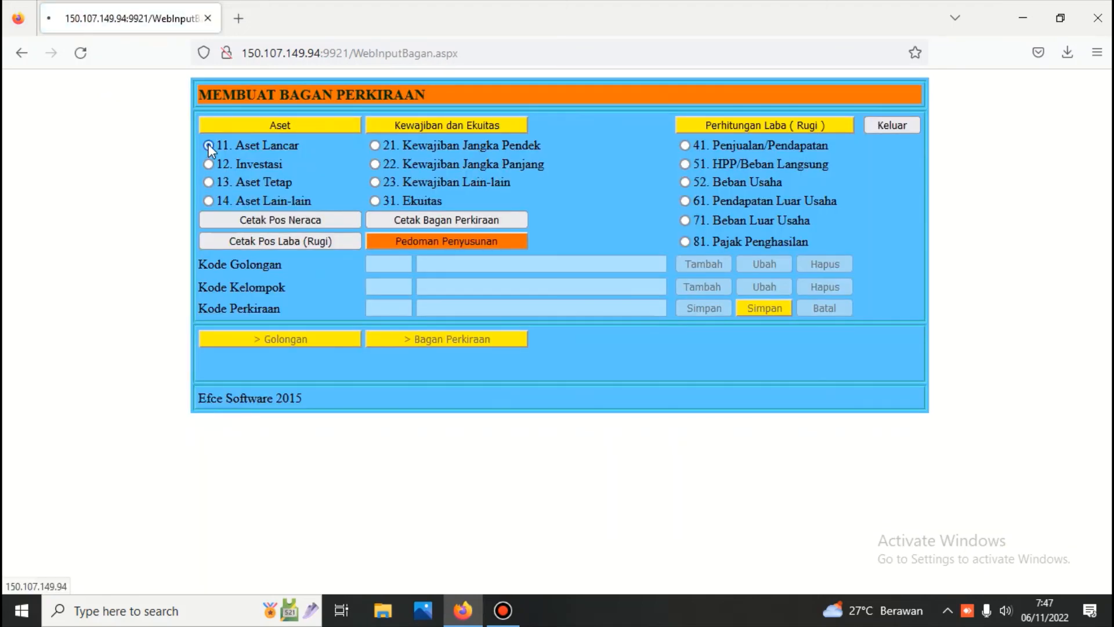
{"action": "left_click", "coordinate": [213, 385]}
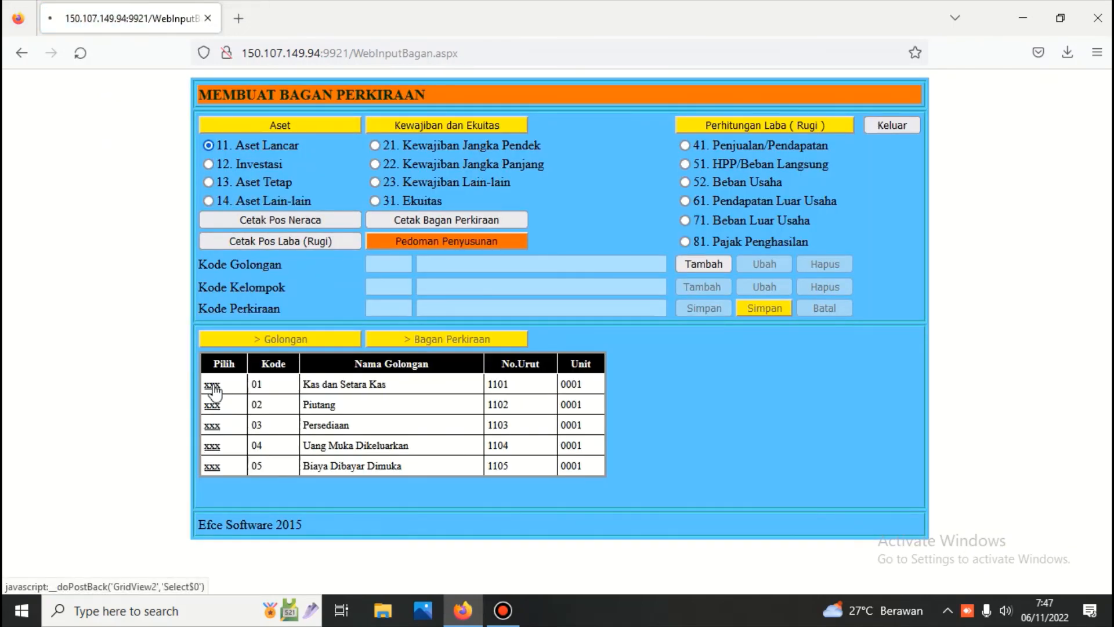
{"action": "left_click", "coordinate": [393, 338]}
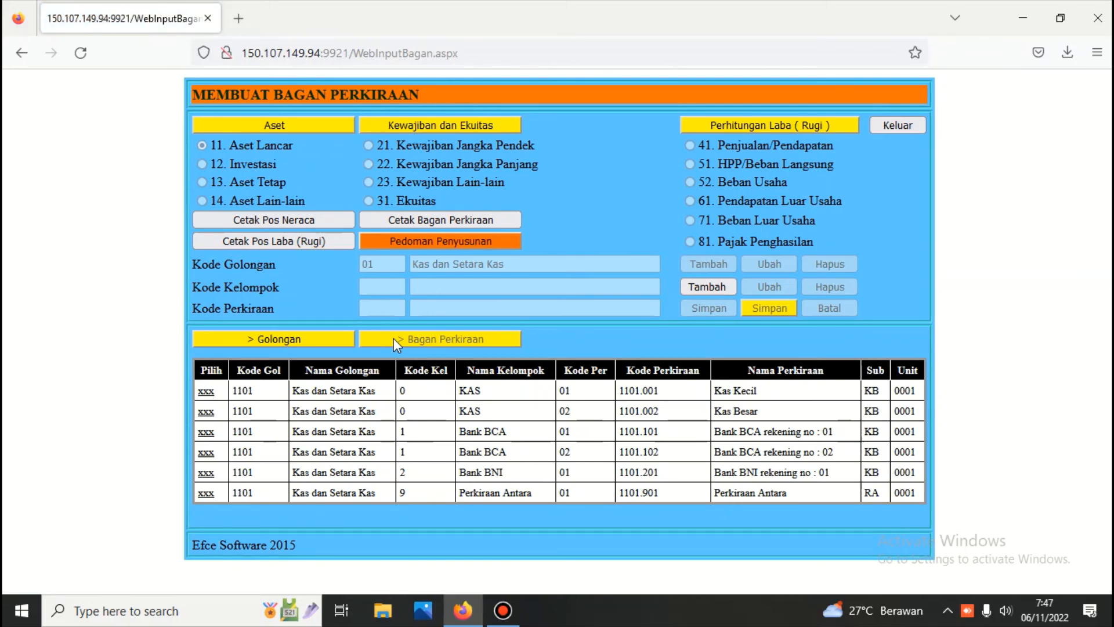
{"action": "left_click", "coordinate": [881, 124]}
{"action": "left_click", "coordinate": [170, 197]}
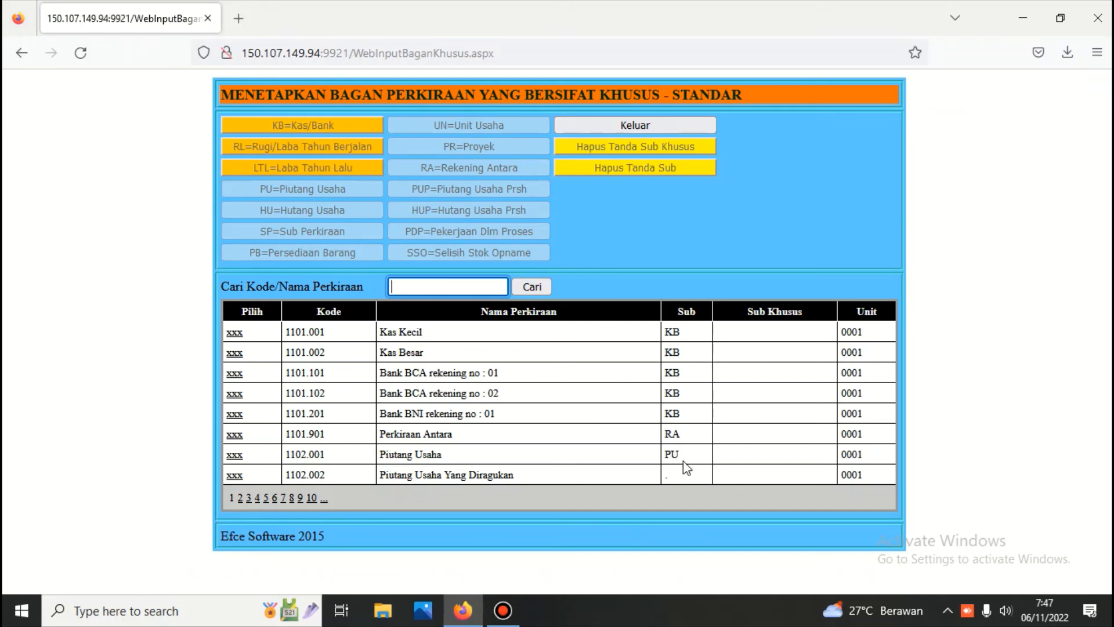
Step: On page 2 of the special accounts, search for 'hutang' accounts, then leave the page
{"action": "left_click", "coordinate": [239, 498]}
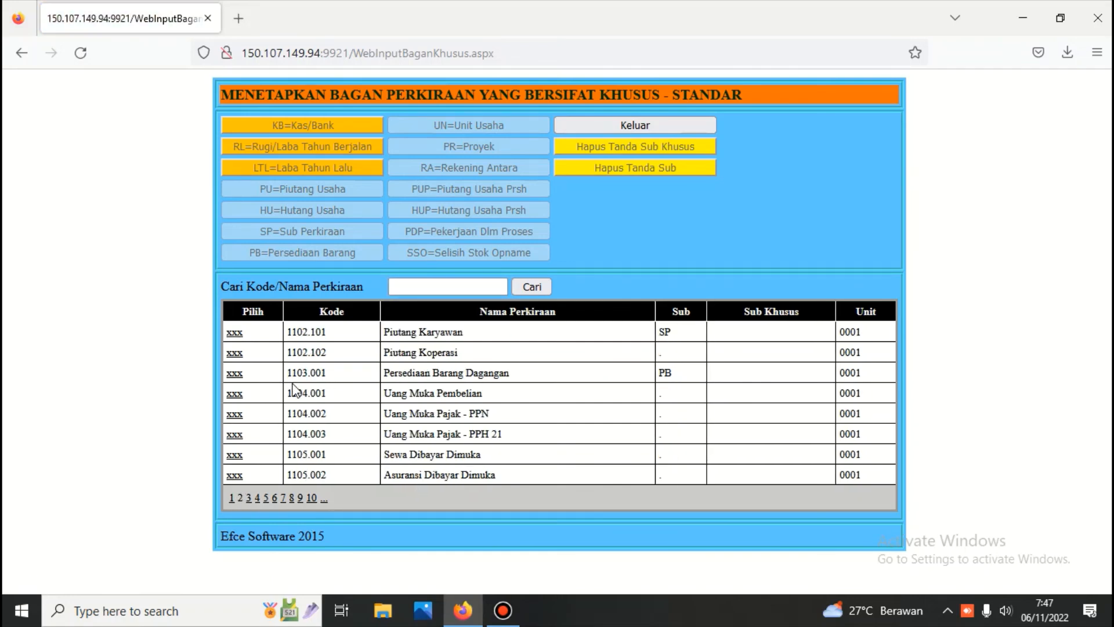
{"action": "left_click", "coordinate": [413, 287]}
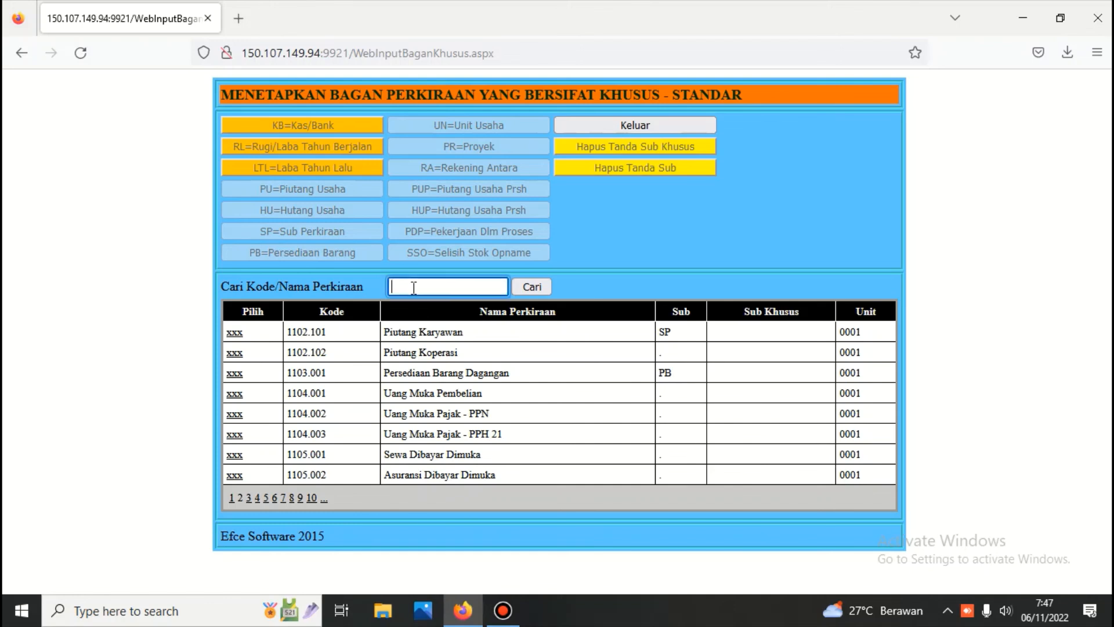
{"action": "type", "text": "hutang"}
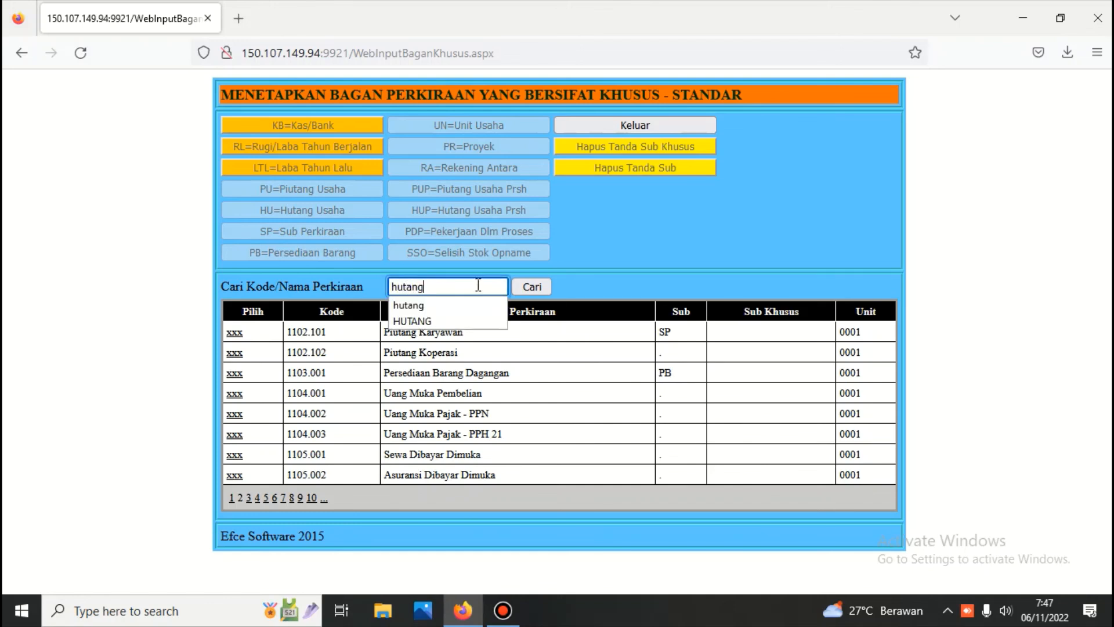
{"action": "left_click", "coordinate": [531, 288]}
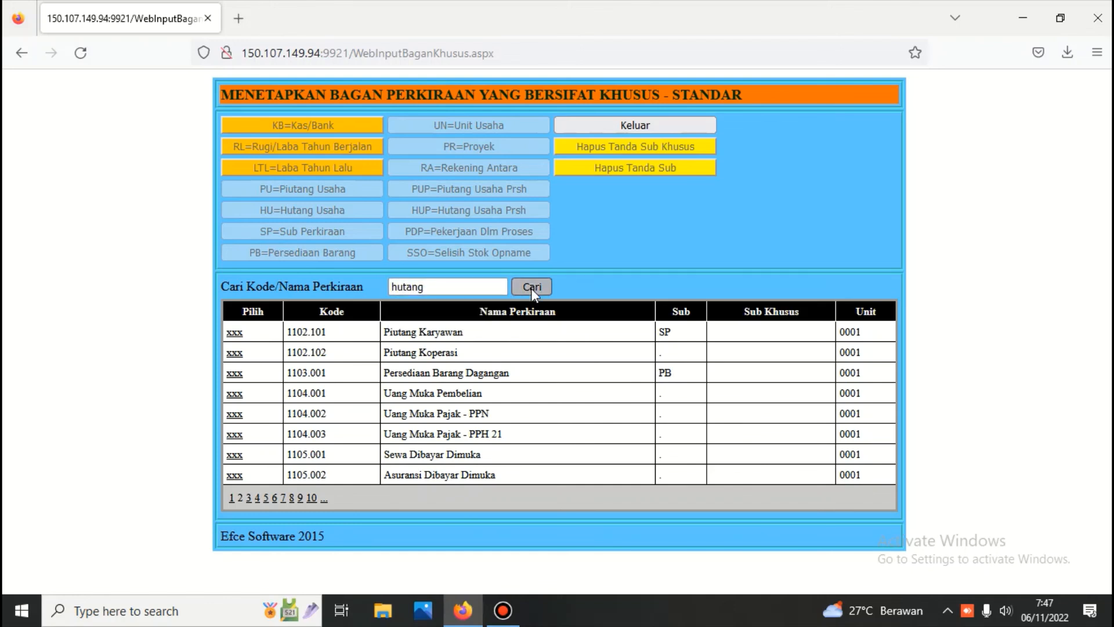
{"action": "left_click", "coordinate": [623, 127]}
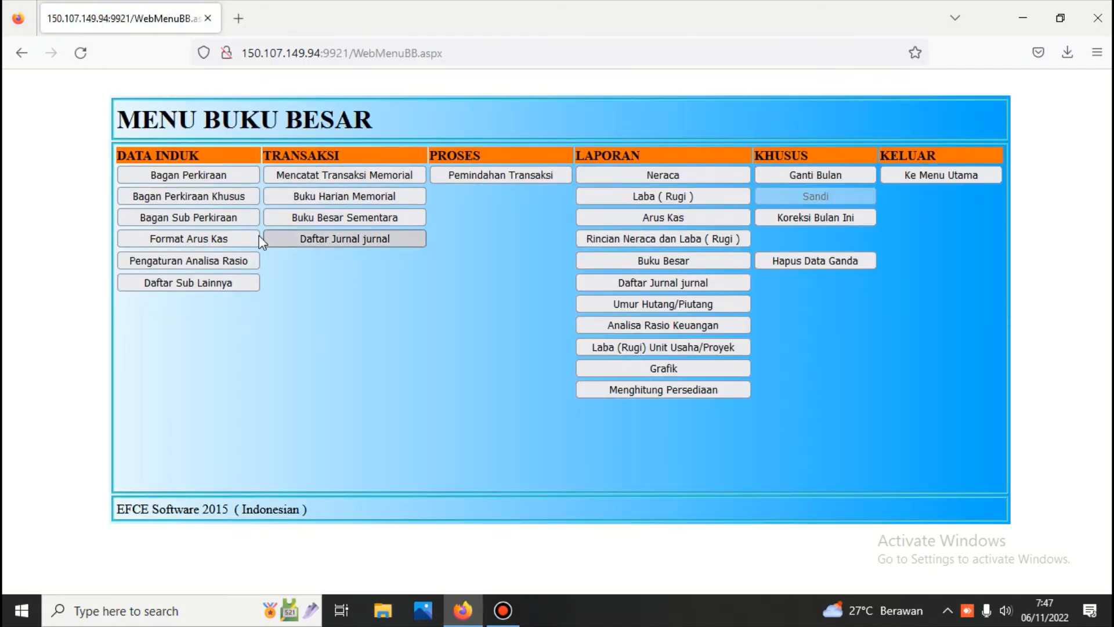
Step: Review the Piutang Karyawan 1102.101 sub-accounts in Bagan Sub Perkiraan, then return to the main menu
{"action": "left_click", "coordinate": [233, 221]}
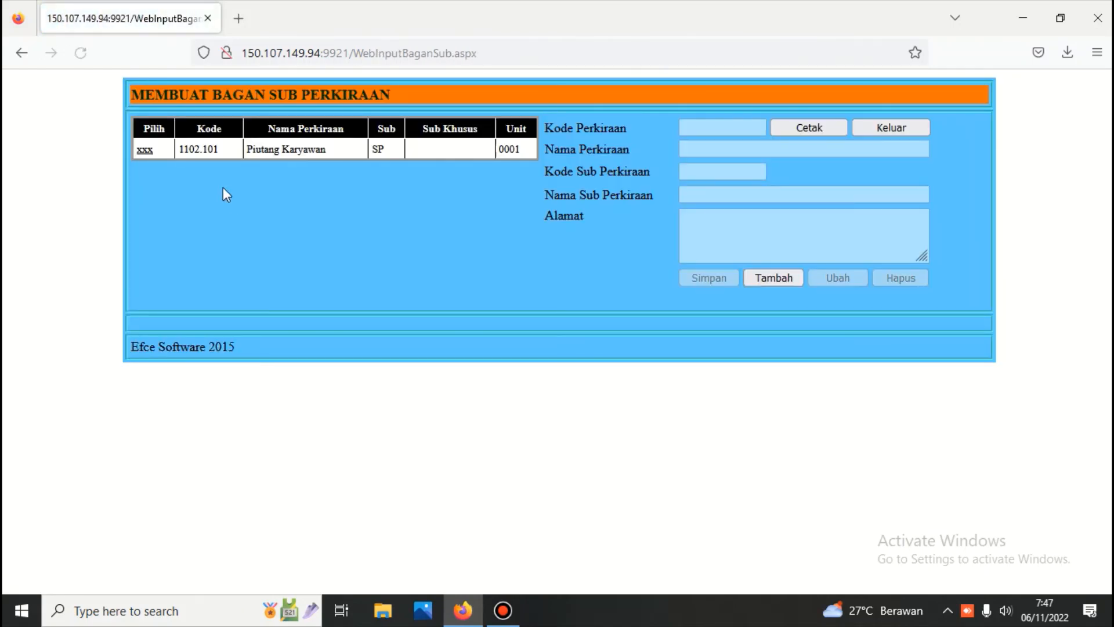
{"action": "left_click", "coordinate": [148, 152]}
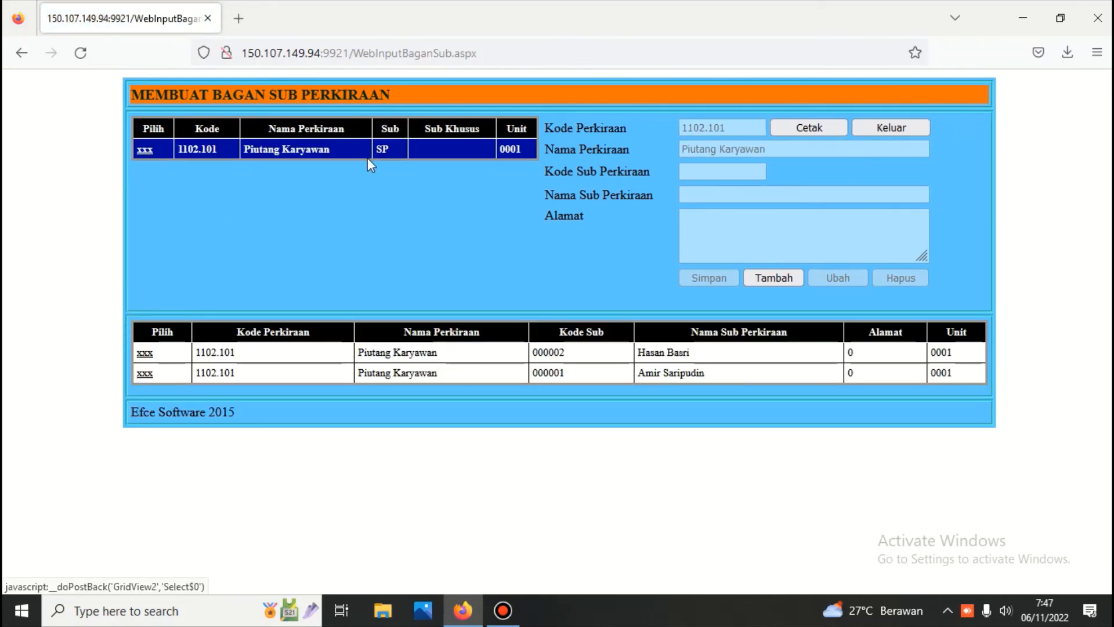
{"action": "left_click", "coordinate": [902, 131]}
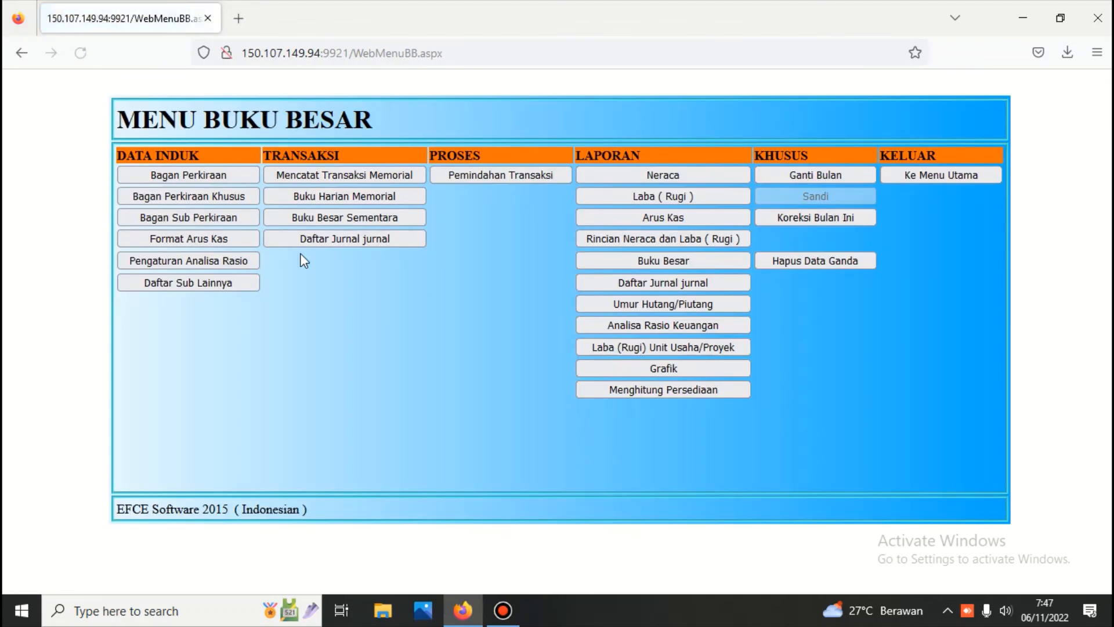
{"action": "left_click", "coordinate": [945, 174]}
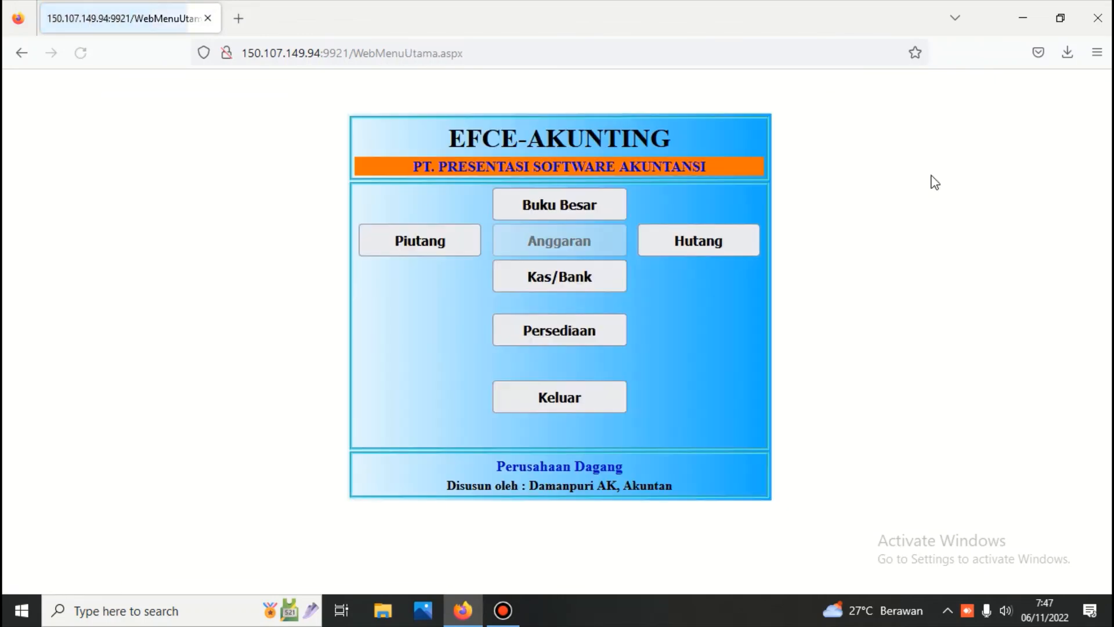
Step: Enter the Persediaan inventory module with its password
{"action": "left_click", "coordinate": [576, 327]}
{"action": "left_click", "coordinate": [541, 196]}
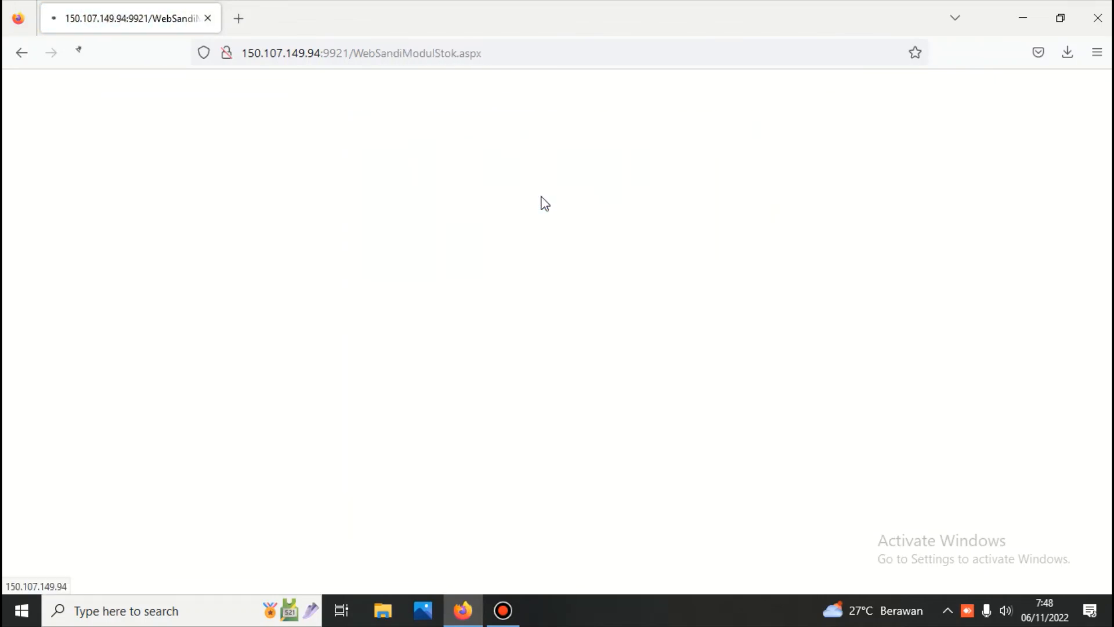
{"action": "type", "text": "•••"}
{"action": "key", "text": "Return"}
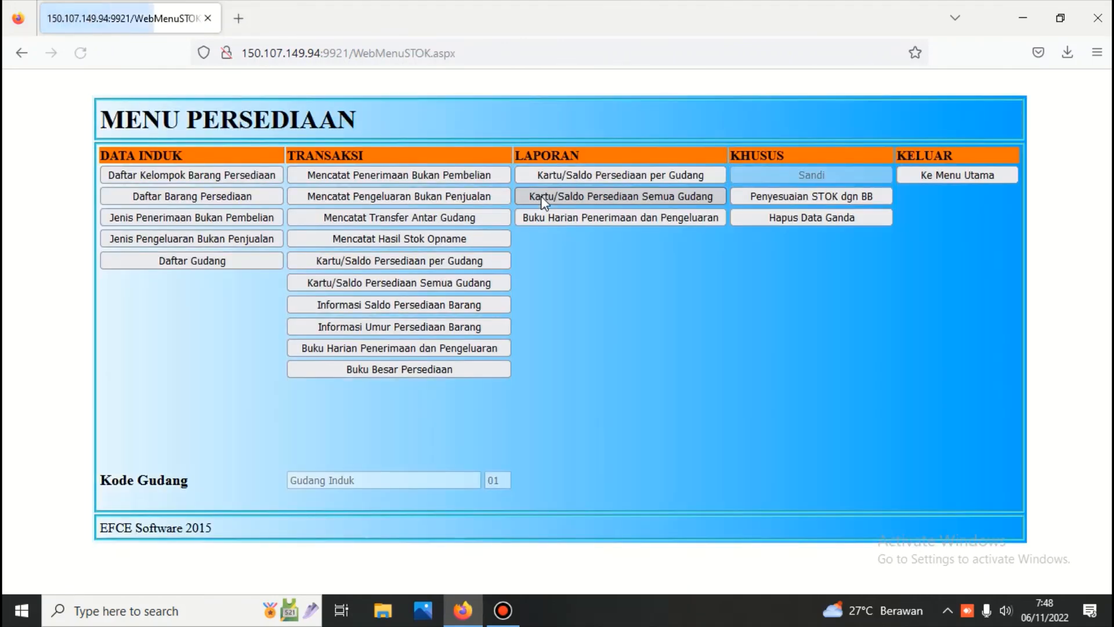
Step: Print the DAFTAR BARANG report for account 1103.001 Persediaan Barang Dagangan, then leave the item list
{"action": "left_click", "coordinate": [221, 197]}
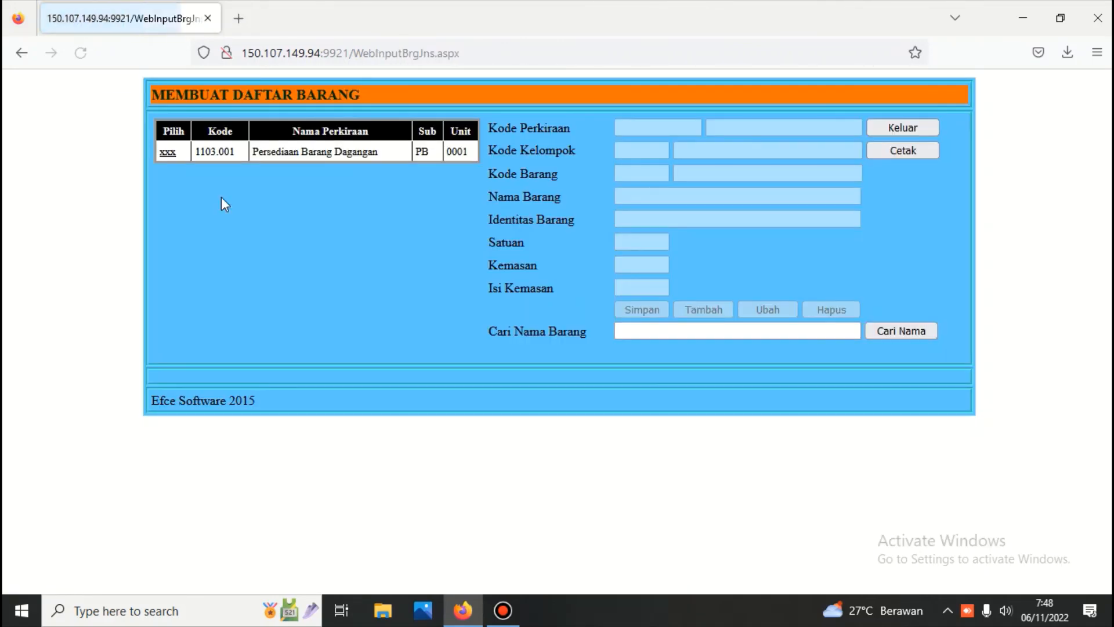
{"action": "left_click", "coordinate": [168, 154]}
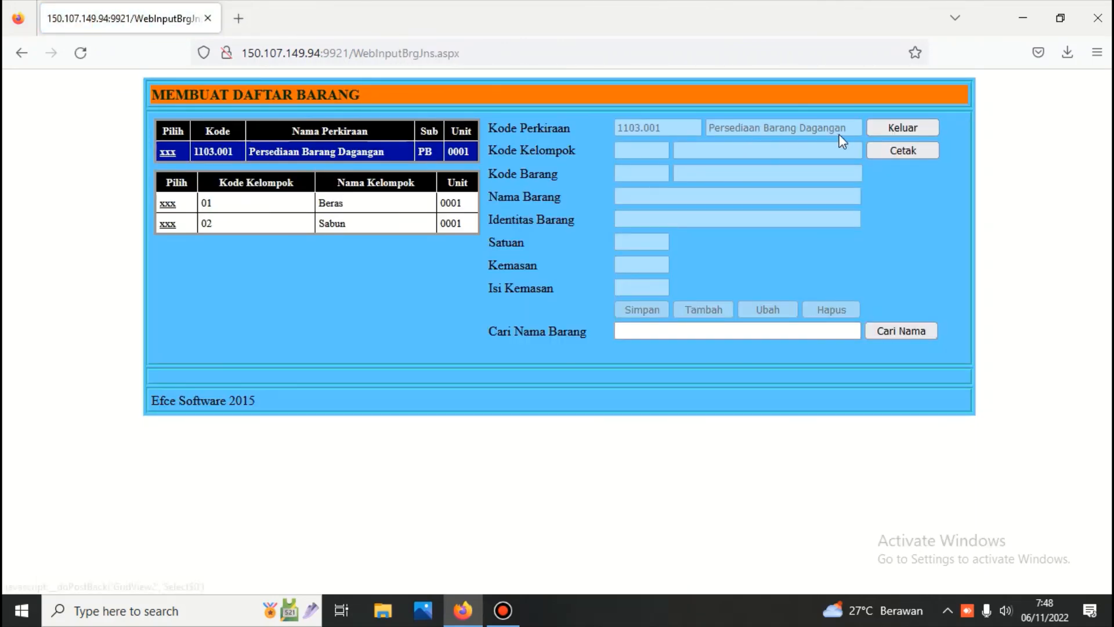
{"action": "left_click", "coordinate": [880, 149]}
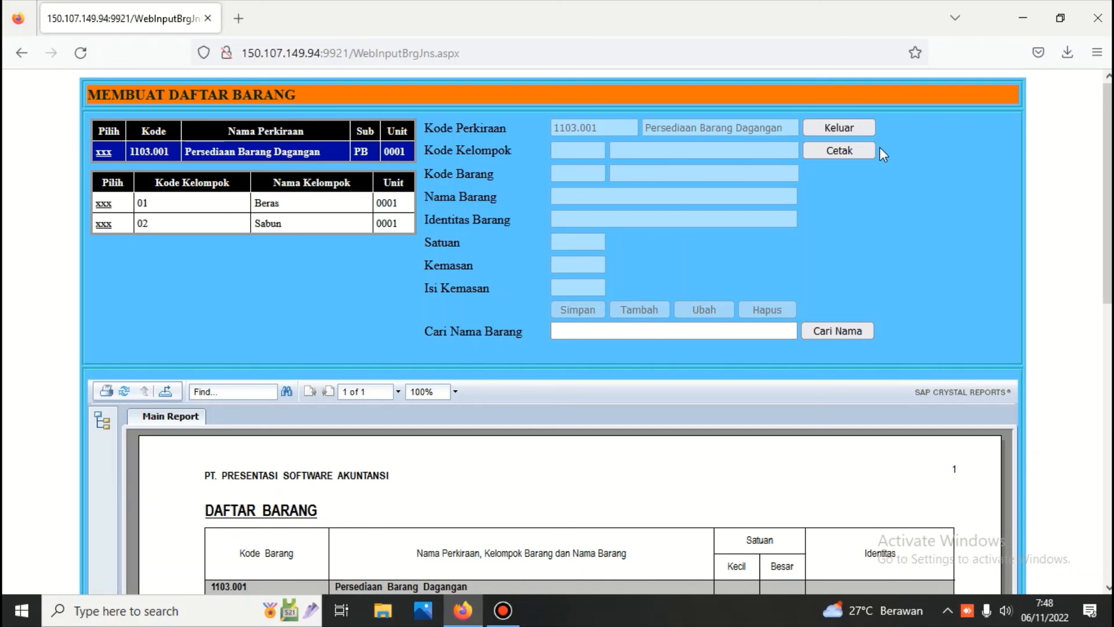
{"action": "left_click", "coordinate": [844, 127]}
{"action": "left_click", "coordinate": [968, 174]}
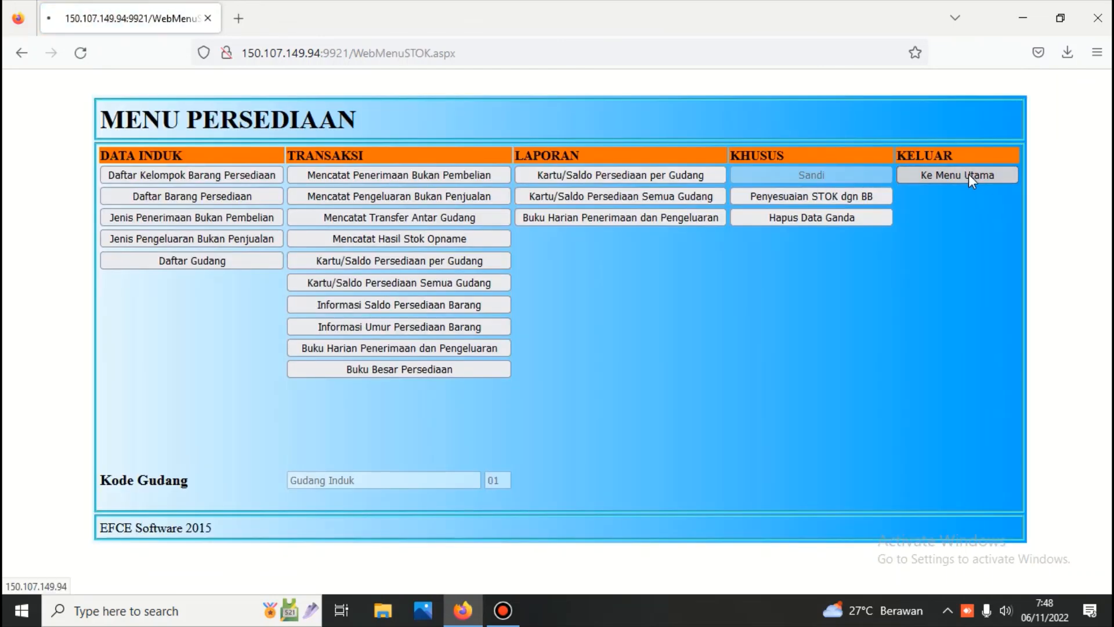
Step: Return to the main menu and exit EFCE-Akunting back to the login page
{"action": "left_click", "coordinate": [575, 269]}
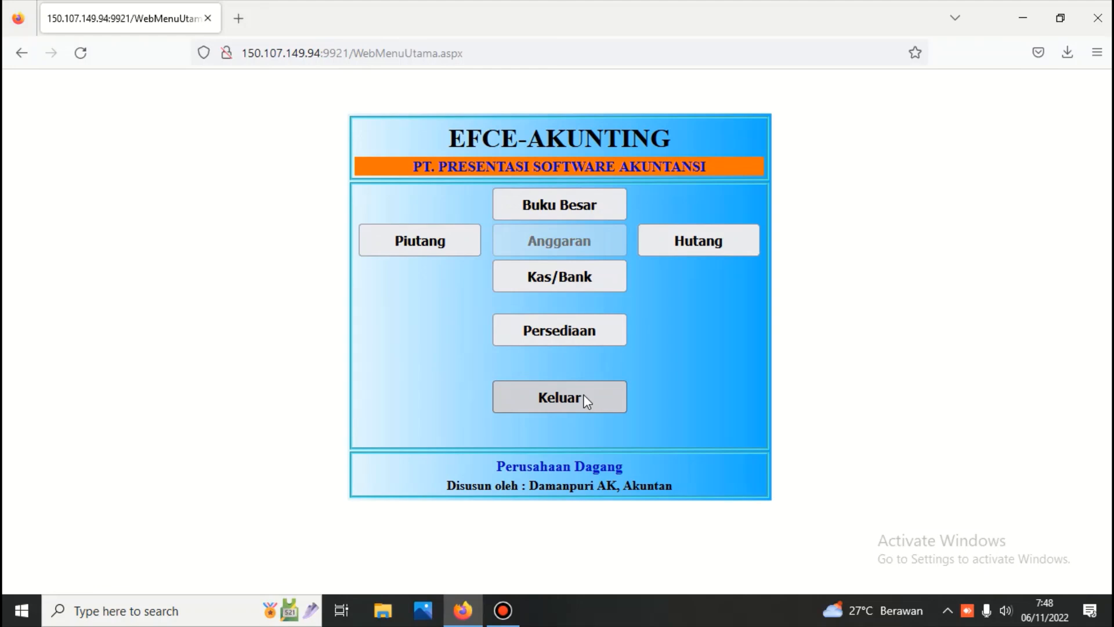
{"action": "left_click", "coordinate": [583, 395]}
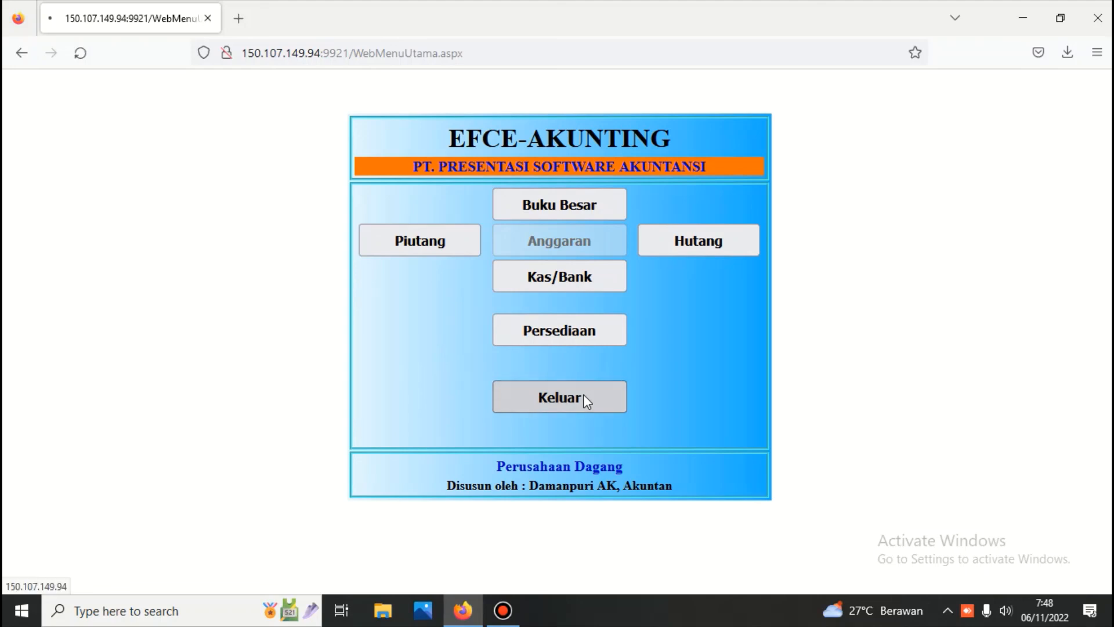
{"action": "left_click", "coordinate": [689, 415]}
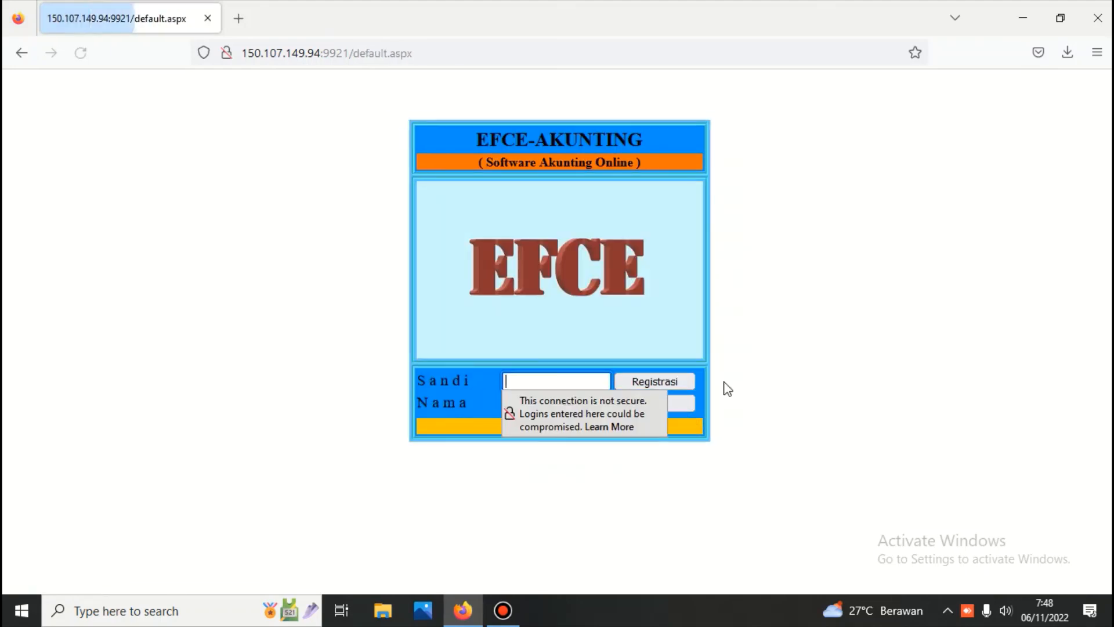